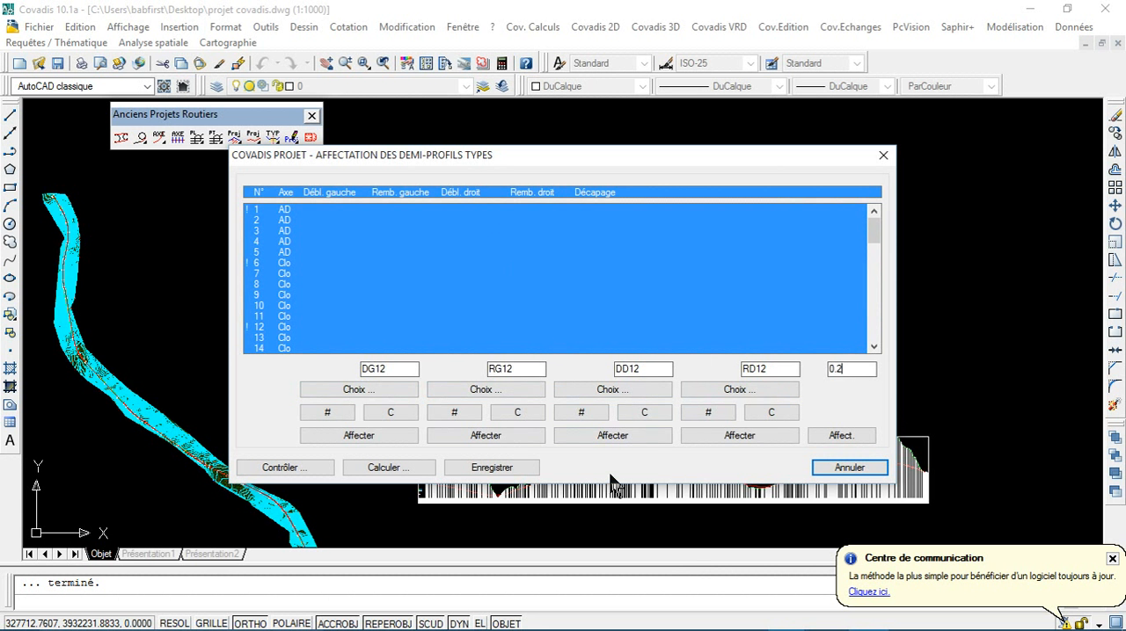
# Step: Assign the 0.2 stripping depth and half-profile types RD12, DD12, RG12 and DG12 to all selected cross profiles
pyautogui.click(853, 435)
pyautogui.click(754, 431)
pyautogui.click(619, 431)
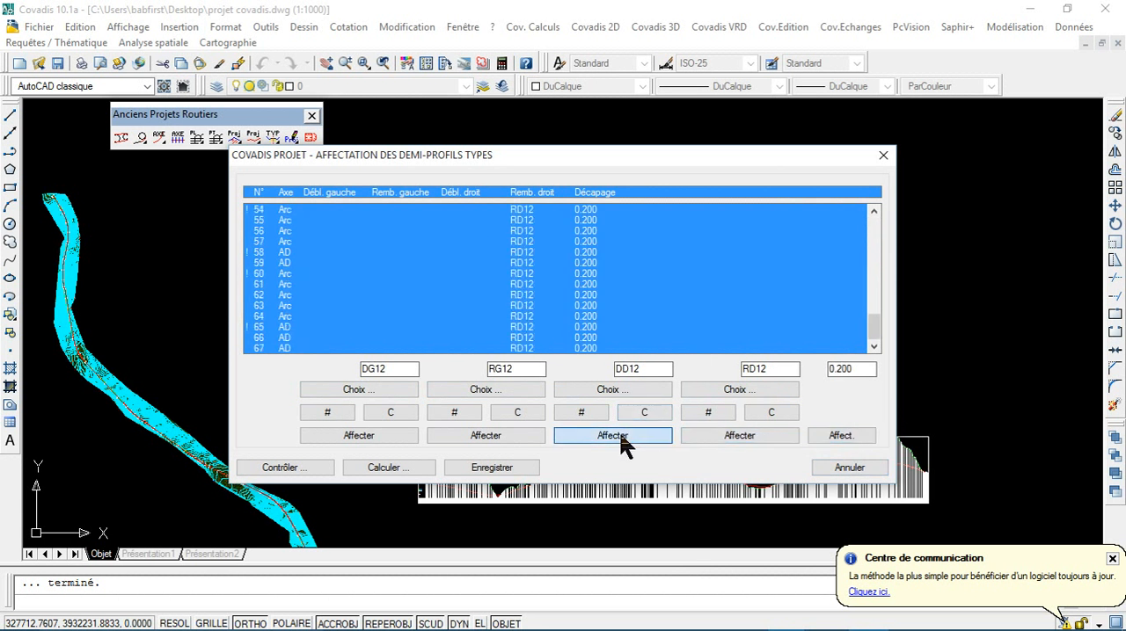
pyautogui.click(508, 440)
pyautogui.click(374, 434)
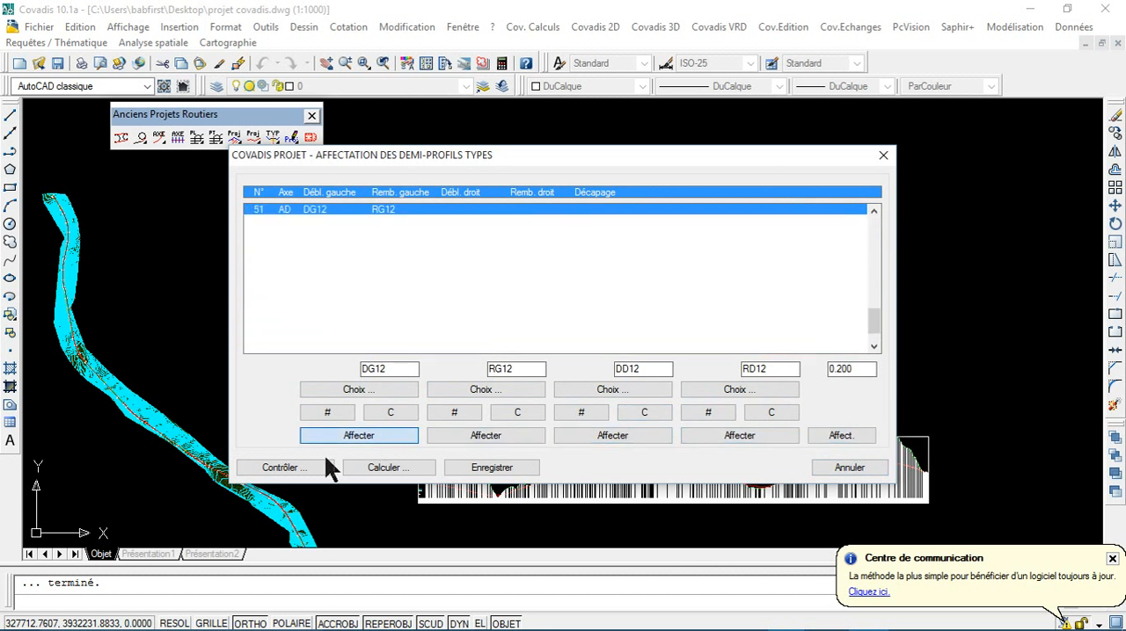
# Step: Run the control of the half-profile assignments and read the report down to its final summary
pyautogui.click(304, 469)
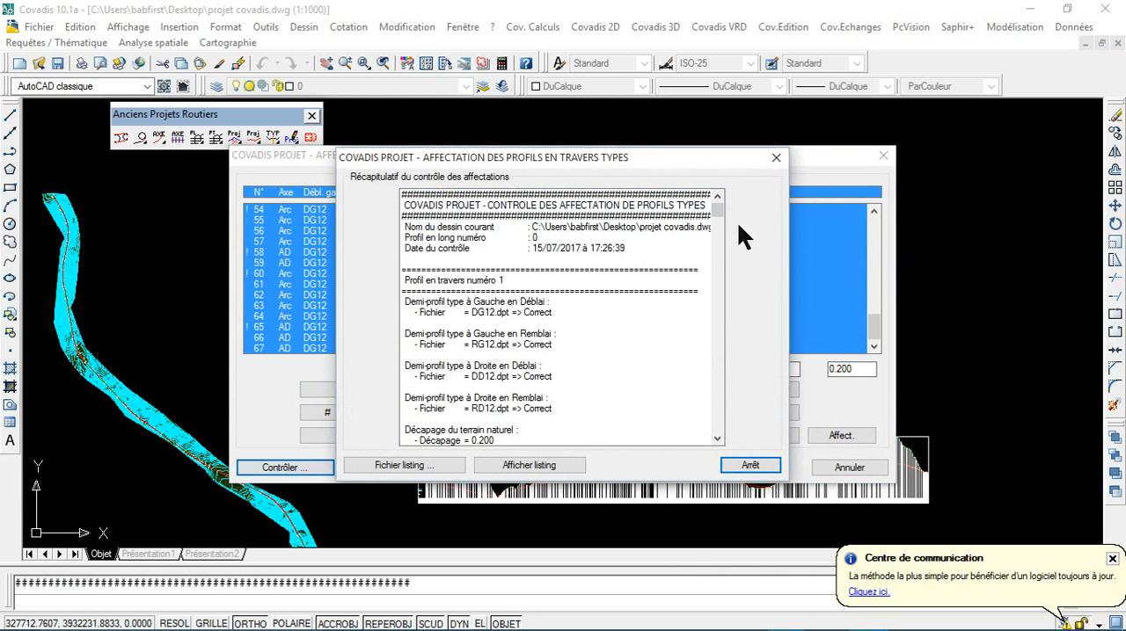
pyautogui.moveTo(719, 212); pyautogui.dragTo(720, 427)
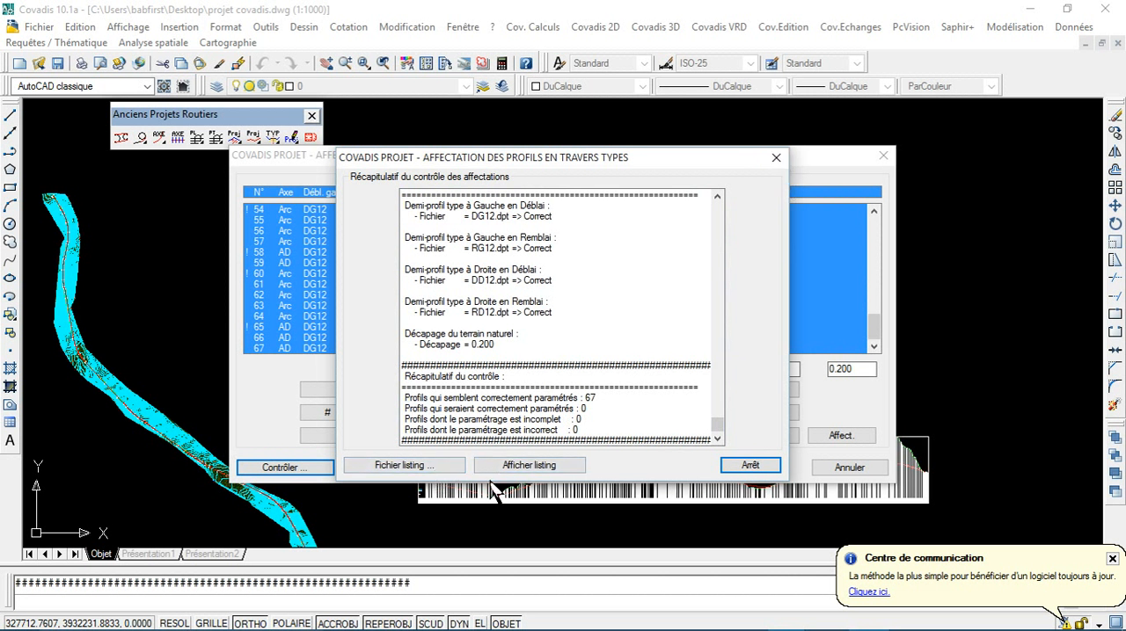
pyautogui.click(517, 469)
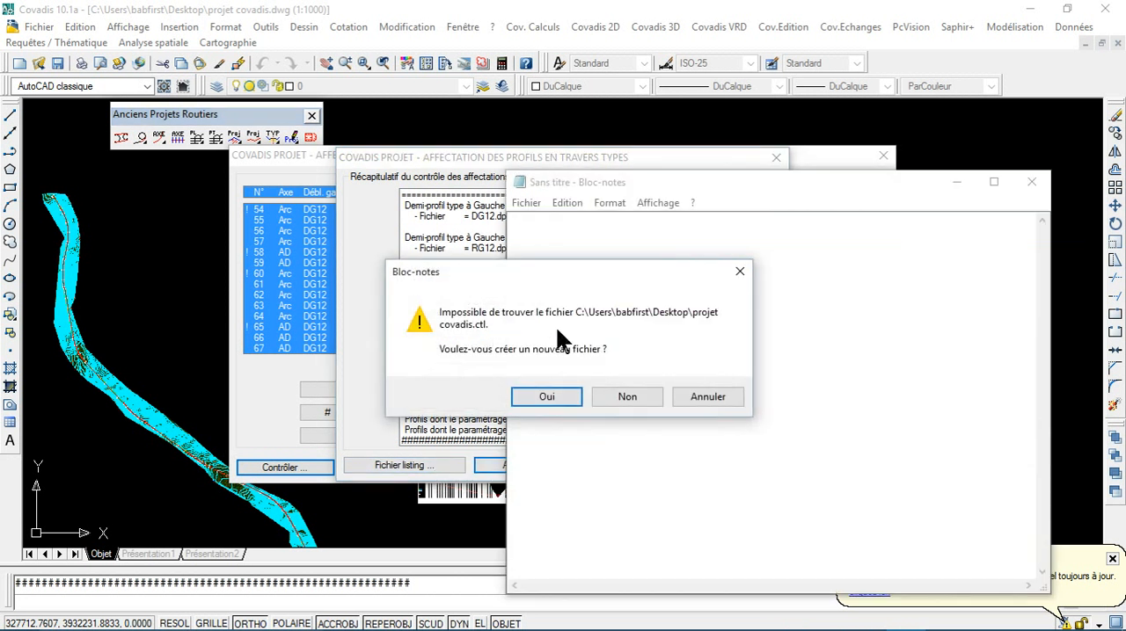
pyautogui.click(629, 398)
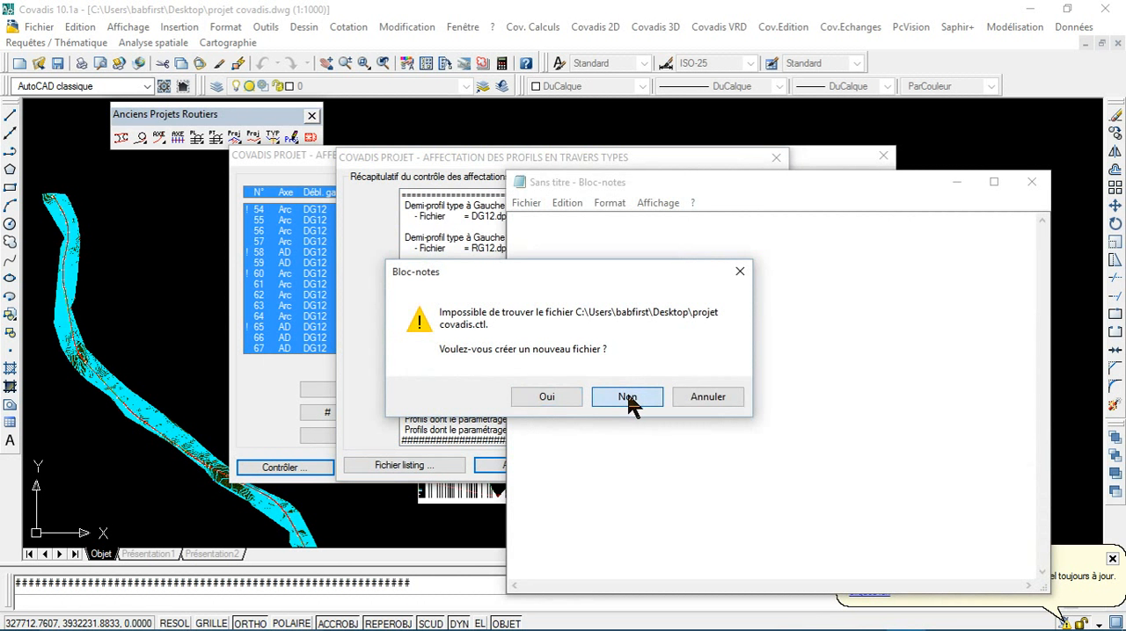
pyautogui.click(1039, 189)
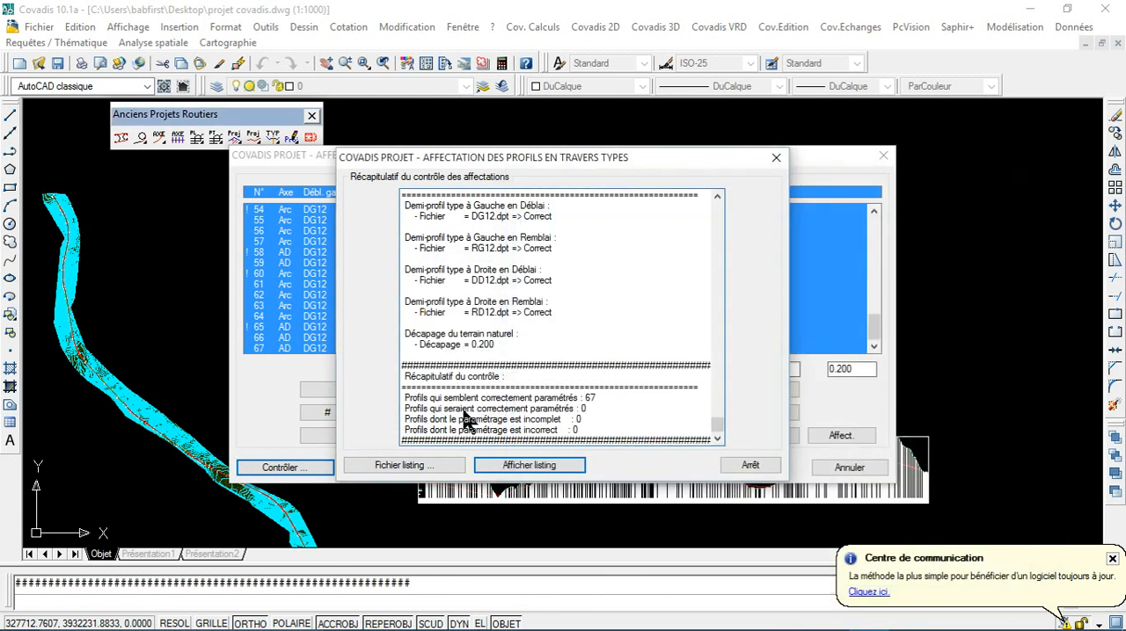
# Step: Save the control listing to the desktop as projet covadis.ctl
pyautogui.click(403, 465)
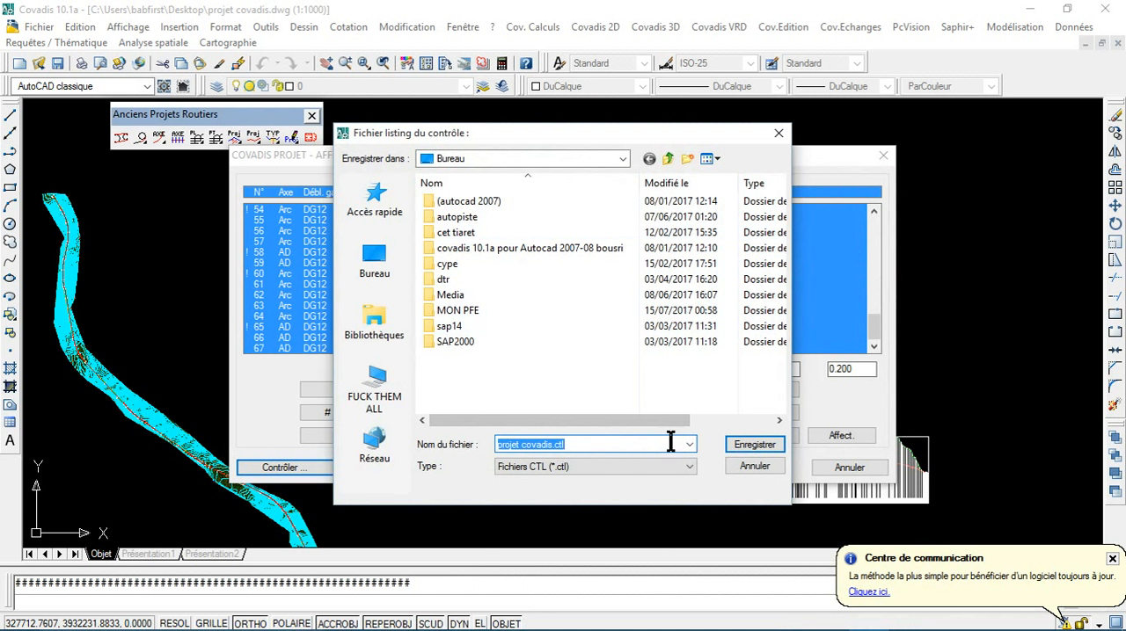
pyautogui.click(753, 444)
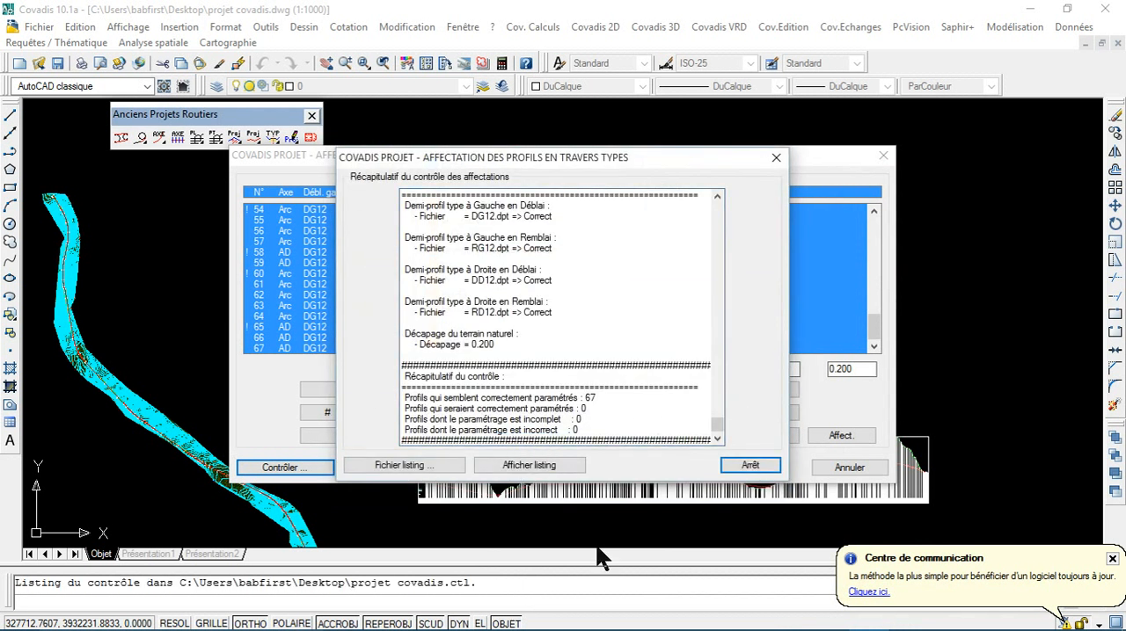
# Step: Display the saved control listing, check the profile types and stripping of the cross profiles, and close the listing and control report
pyautogui.click(553, 466)
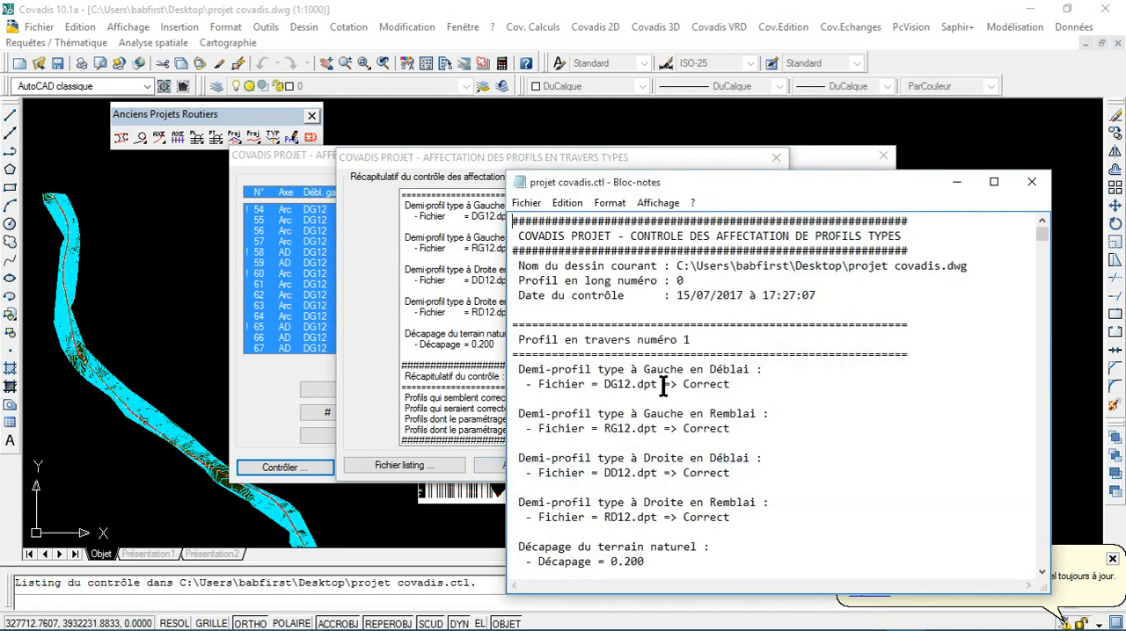
pyautogui.scroll(-3, 664, 387)
pyautogui.scroll(-20, 664, 385)
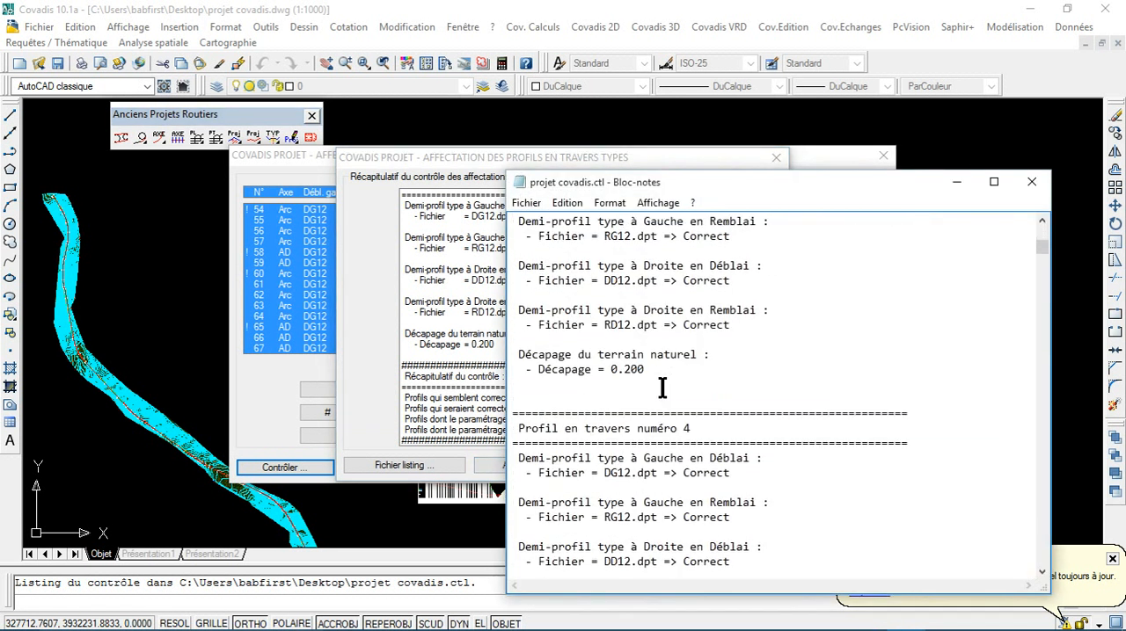
pyautogui.scroll(-20, 660, 397)
pyautogui.scroll(-20, 664, 431)
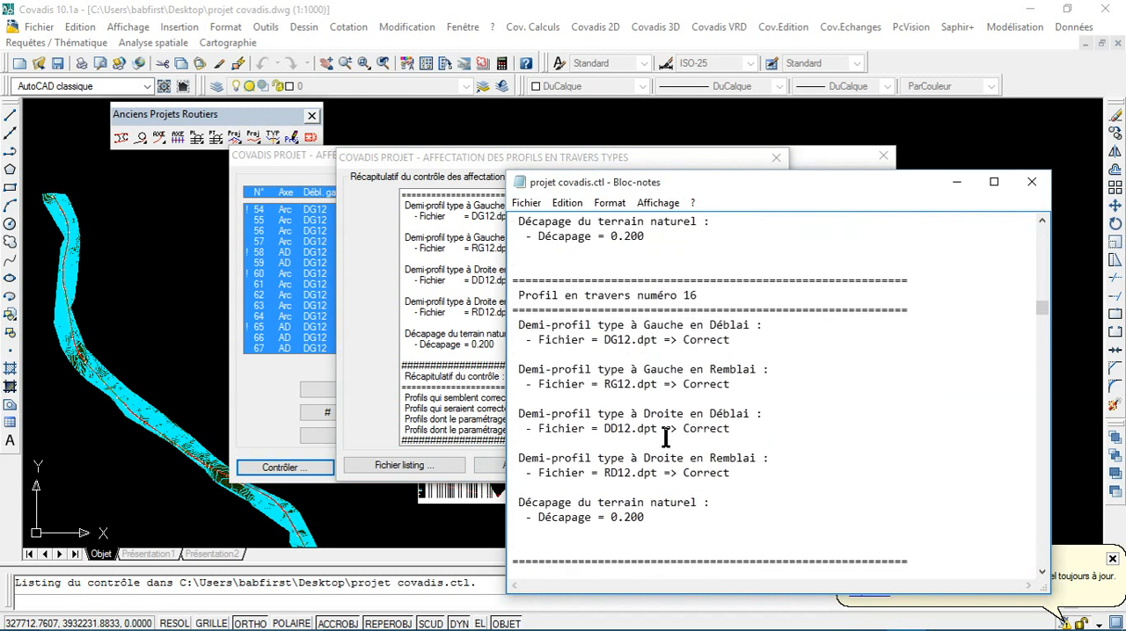
pyautogui.click(1020, 182)
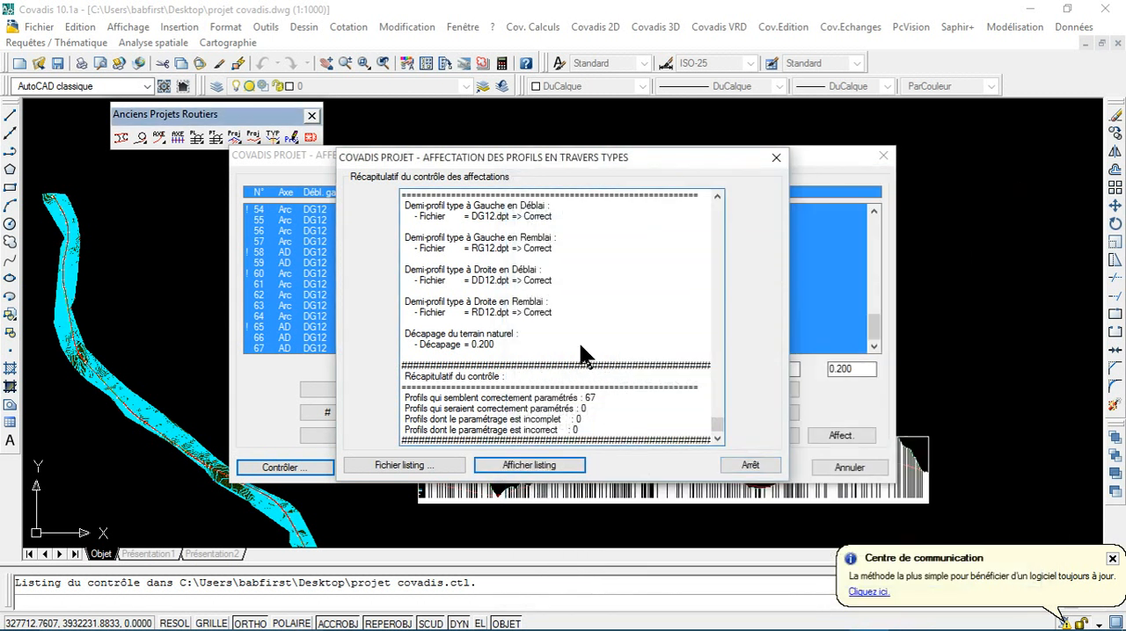
pyautogui.click(746, 465)
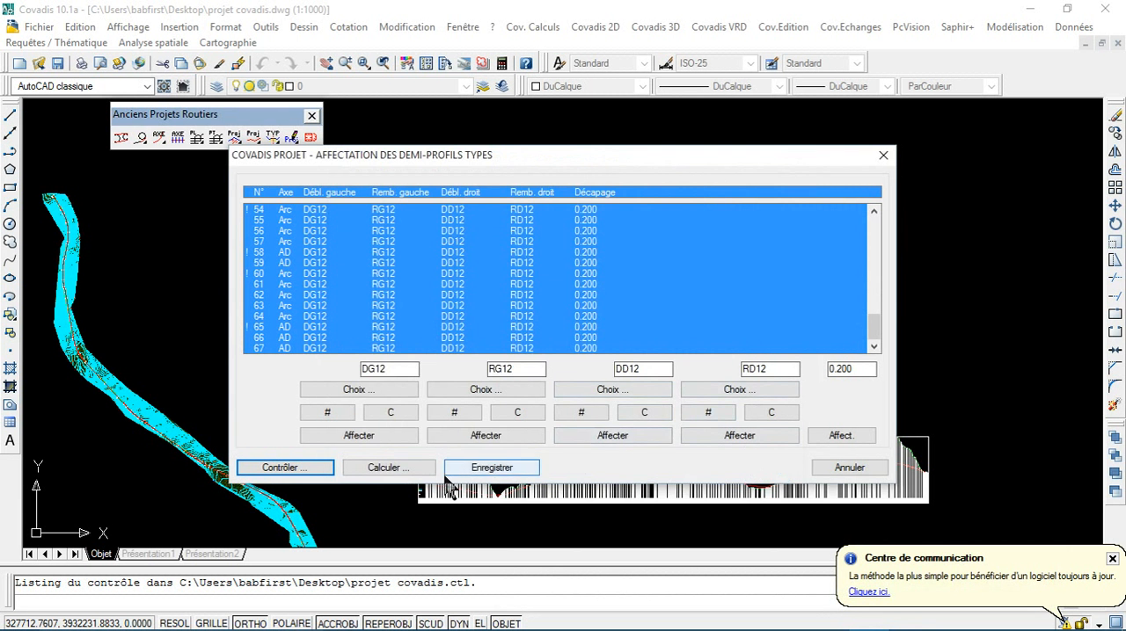
# Step: Save the half-profile assignments and calculate the cross profiles with search widths of 150 on both sides and a minimum DTM point gap of 0.1
pyautogui.click(468, 467)
pyautogui.click(597, 359)
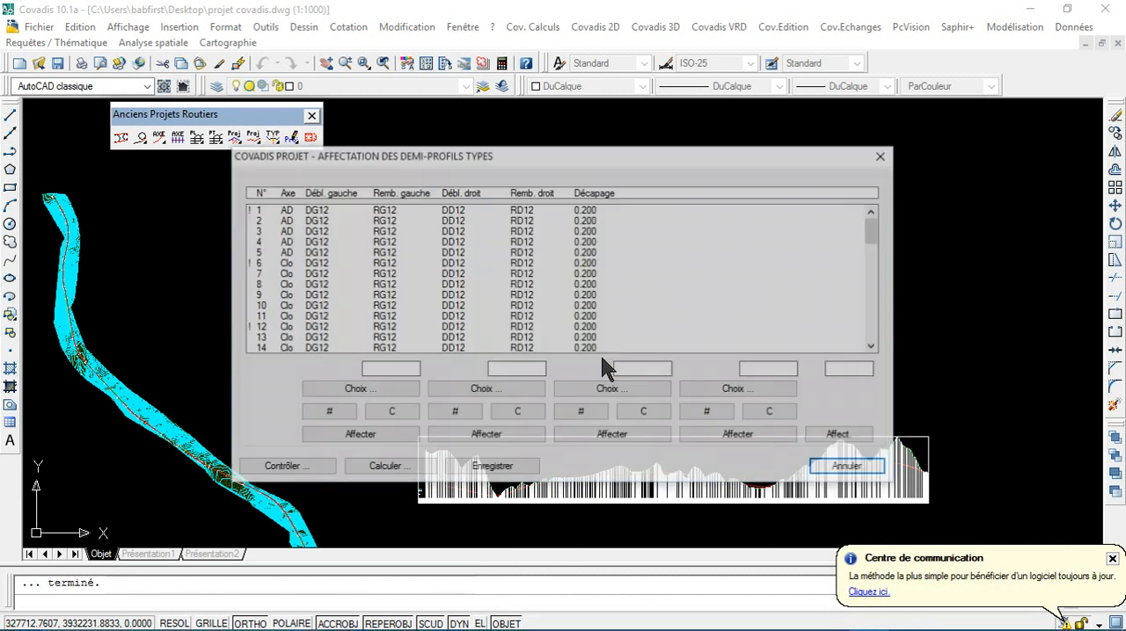
pyautogui.click(400, 466)
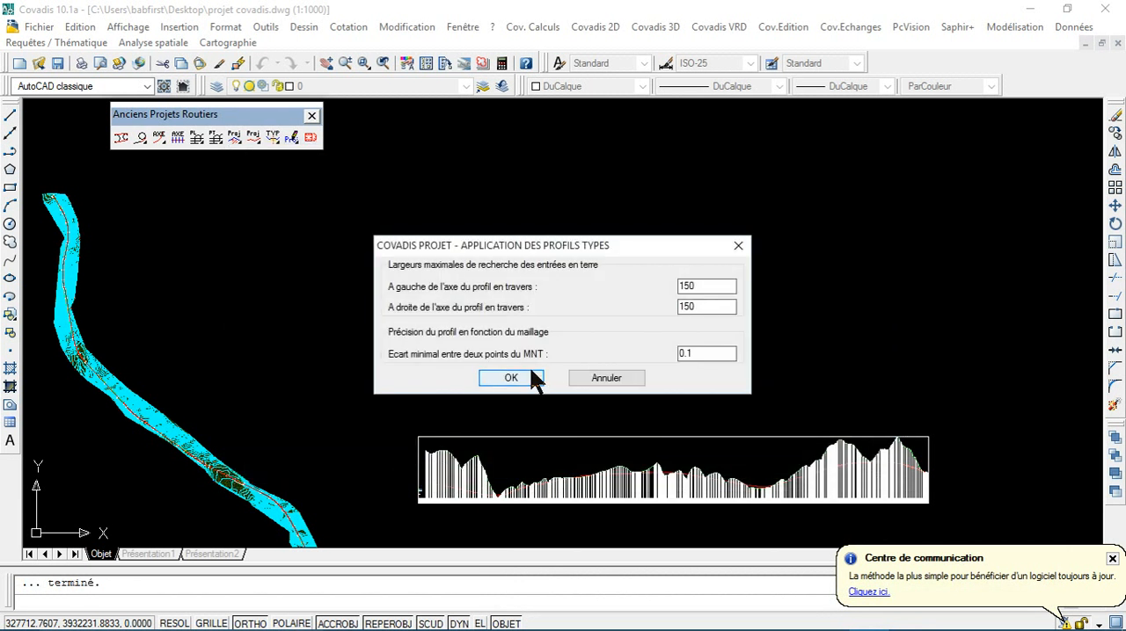
pyautogui.click(538, 378)
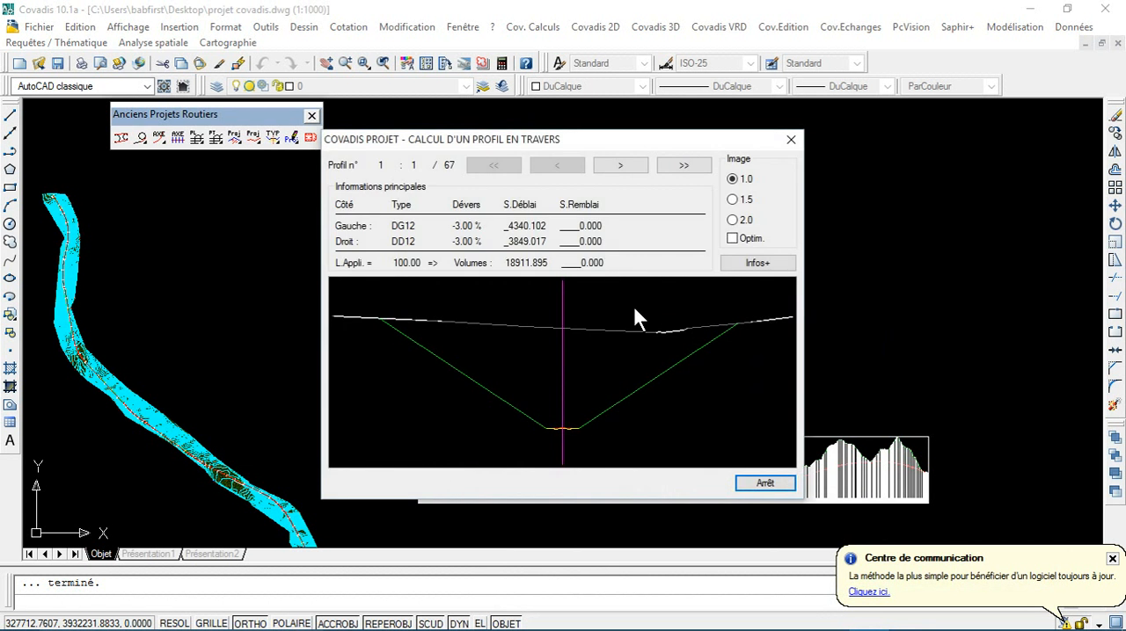
# Step: Browse the calculated cross profiles from the first to the last, and close the calculation and assignment windows
pyautogui.click(611, 164)
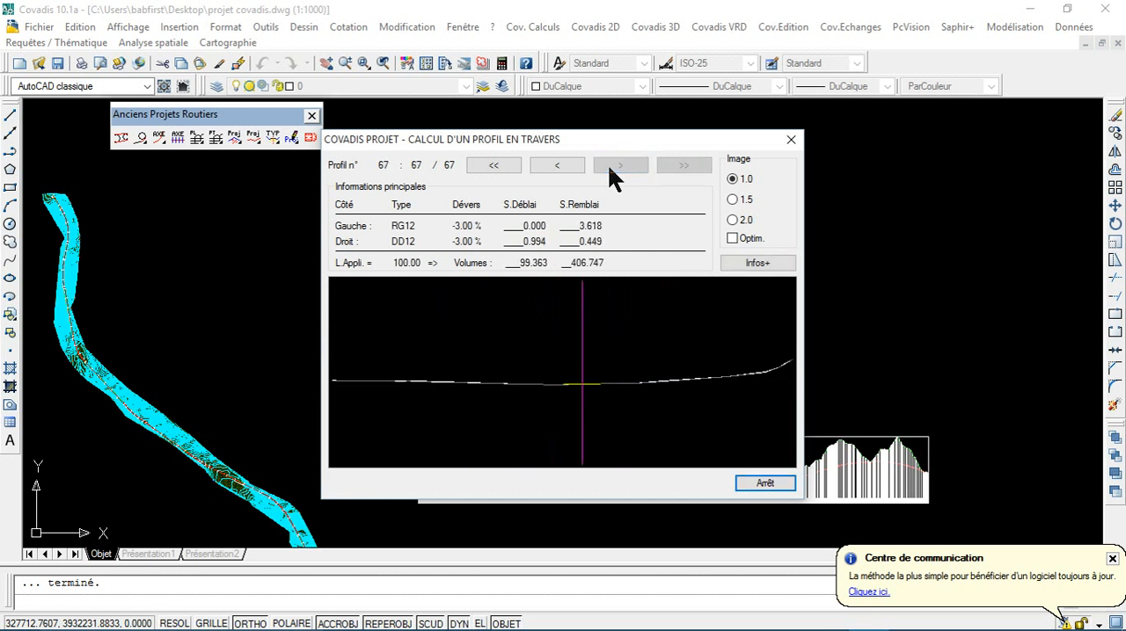
pyautogui.click(764, 485)
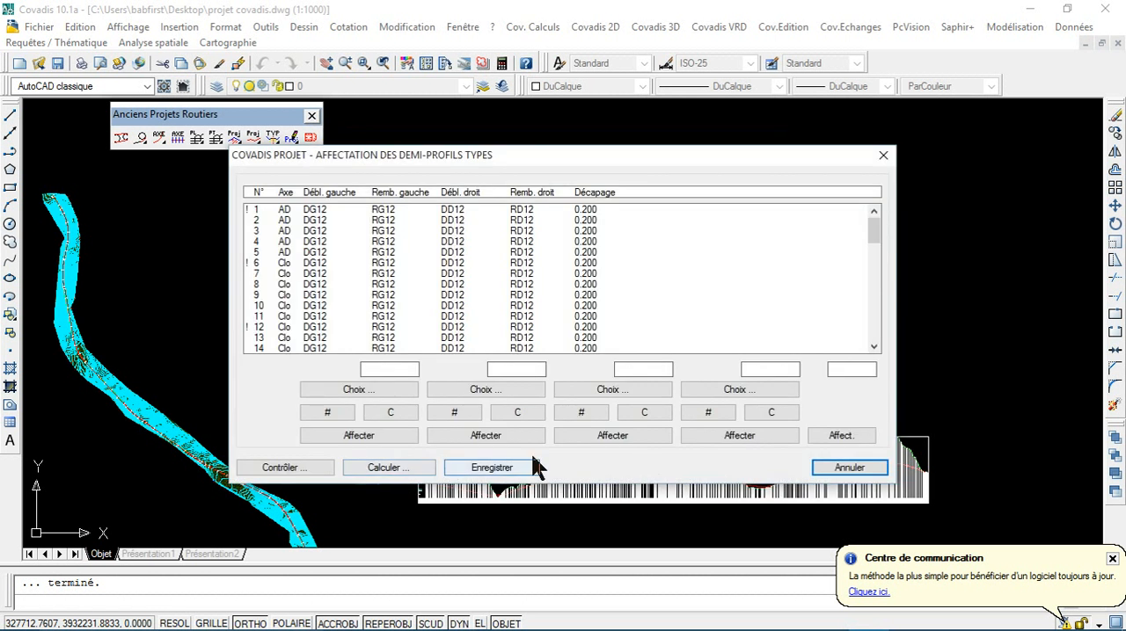
pyautogui.click(883, 156)
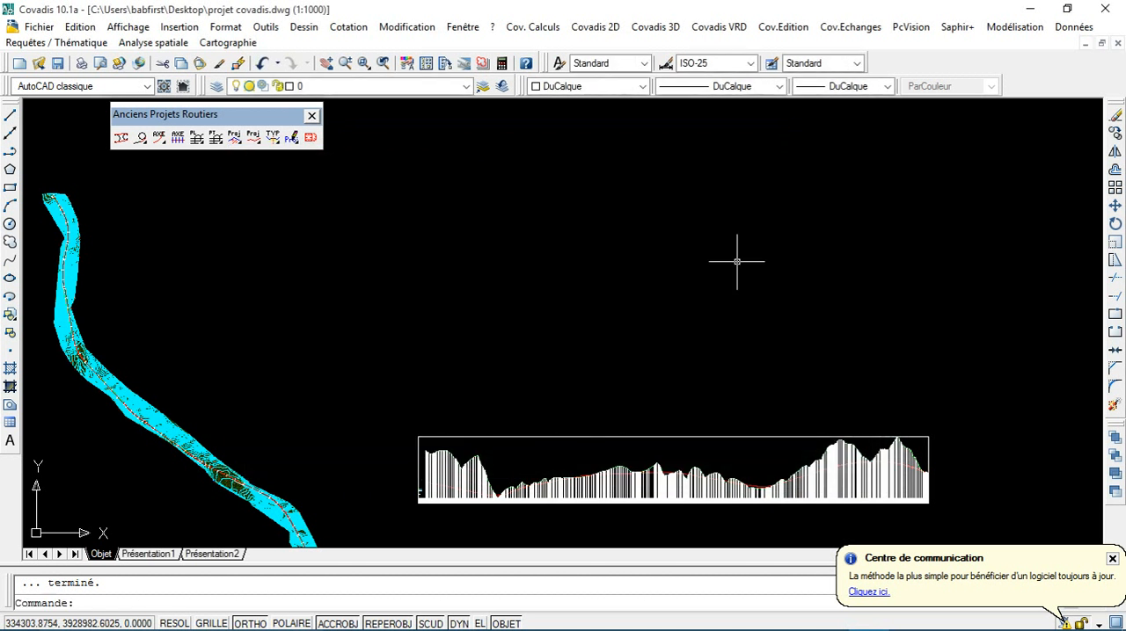
# Step: Start the project drawing with the existing DTM face list, search widths of 150, a 0.1 point gap and all five construction options
pyautogui.scroll(-4, 732, 263)
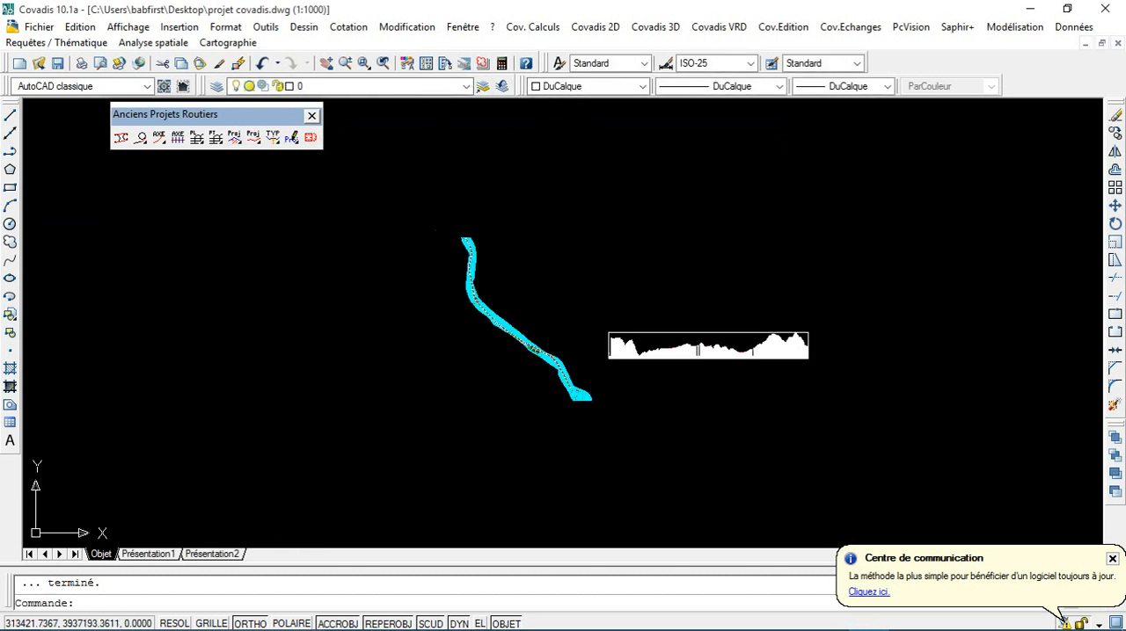
pyautogui.moveTo(336, 331)
pyautogui.mouseDown(button='middle')
pyautogui.moveTo(714, 470)
pyautogui.moveTo(706, 349)
pyautogui.mouseUp(button='middle')
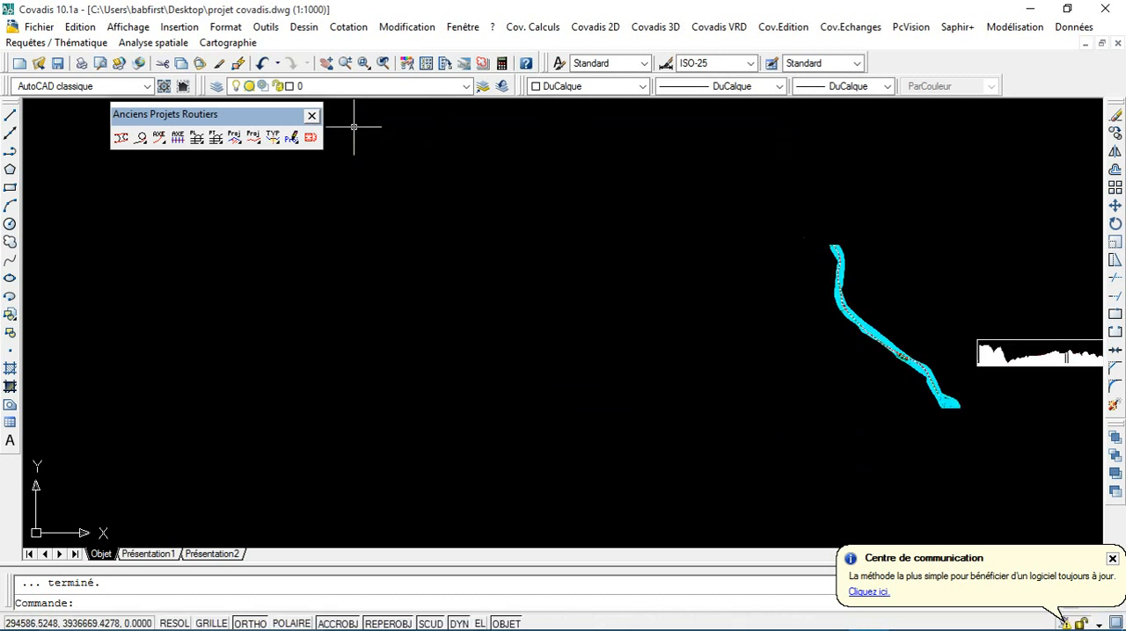
pyautogui.click(292, 139)
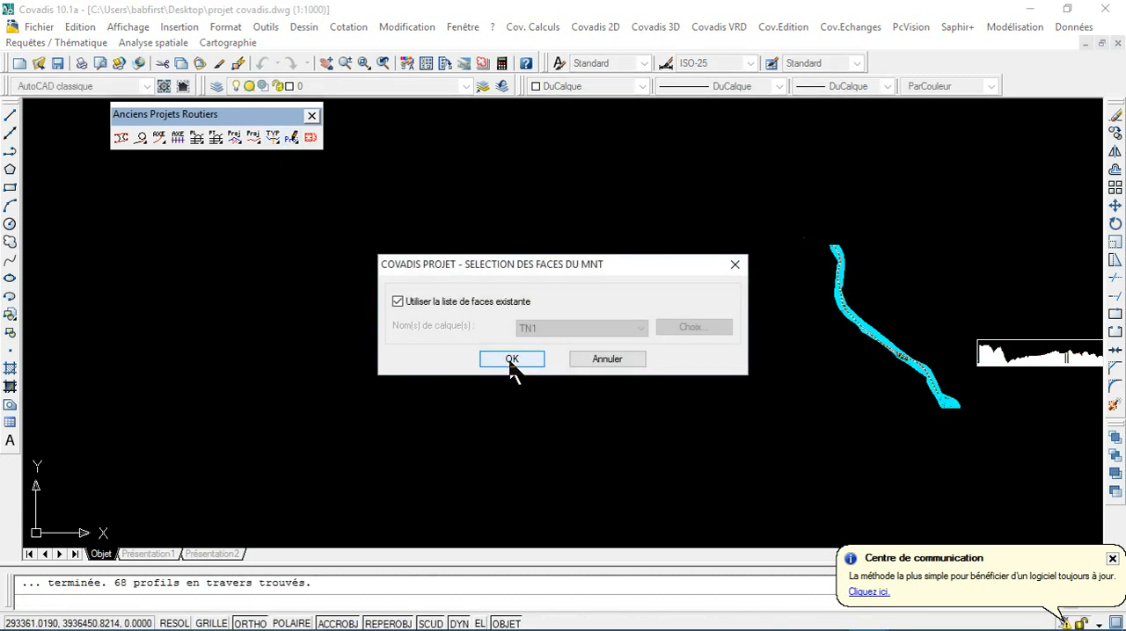
pyautogui.click(512, 361)
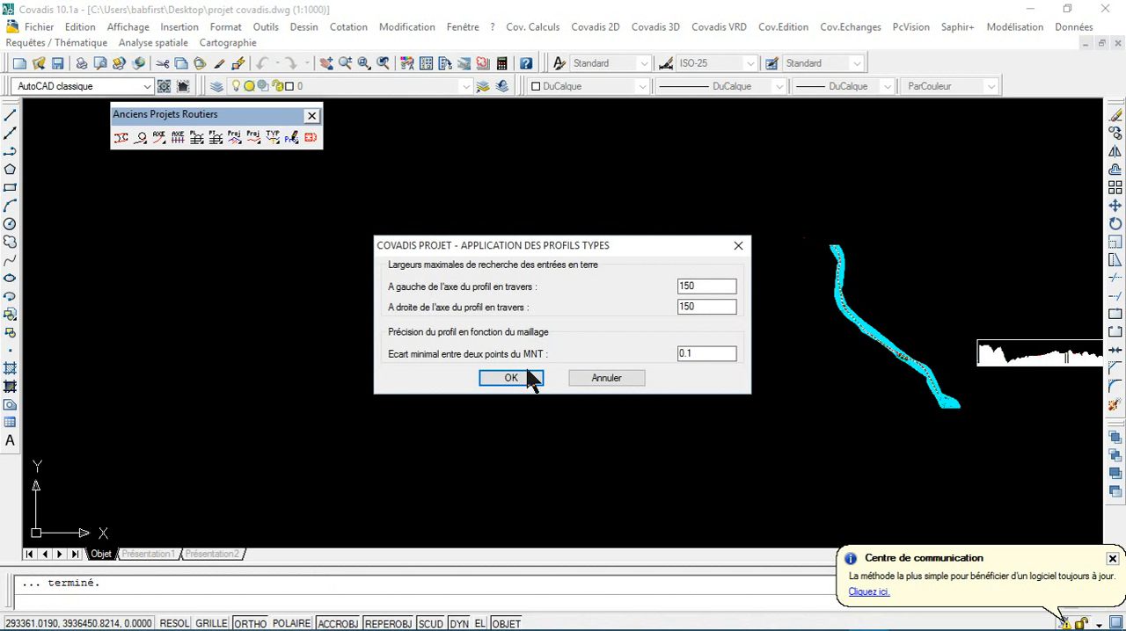
pyautogui.click(511, 379)
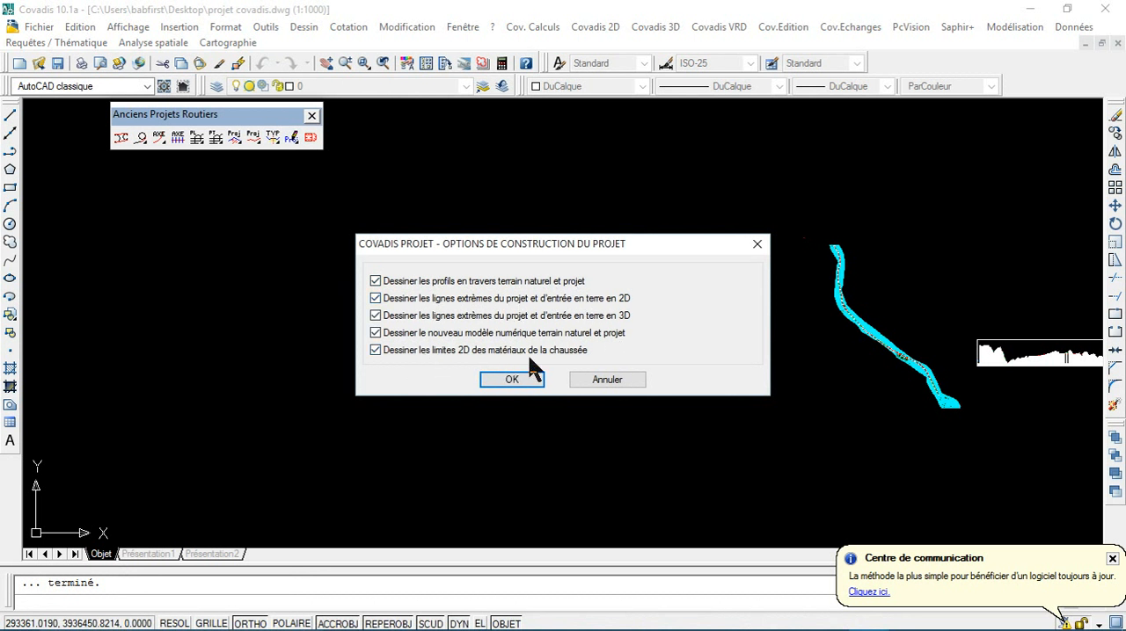
pyautogui.click(515, 380)
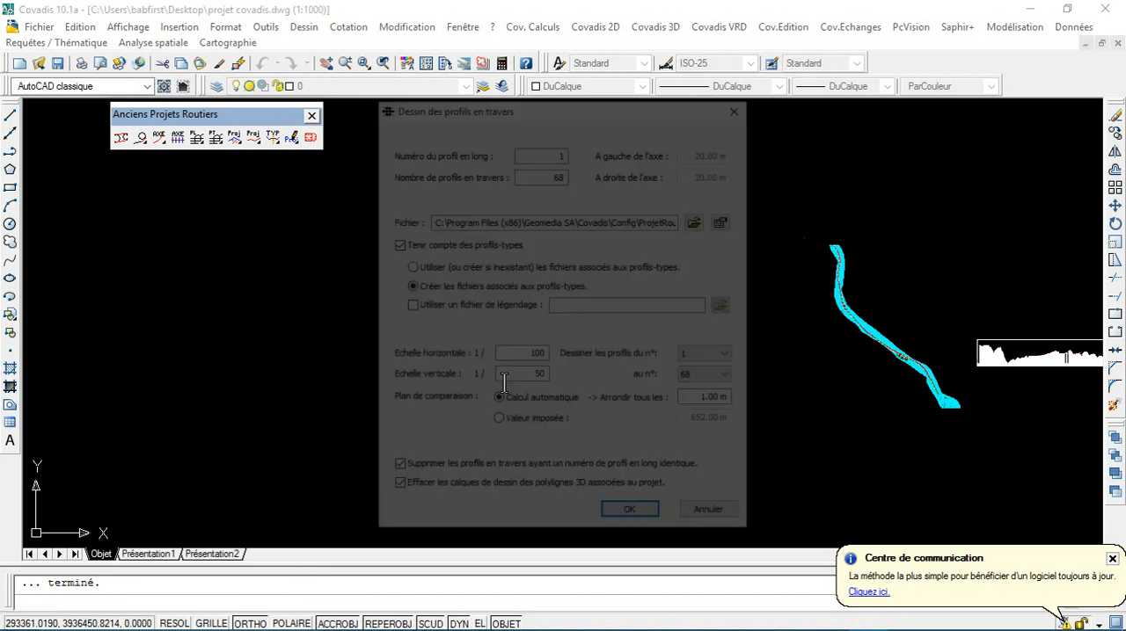
# Step: Set the vertical scale of the cross-profile drawing to 1/100
pyautogui.doubleClick(531, 376)
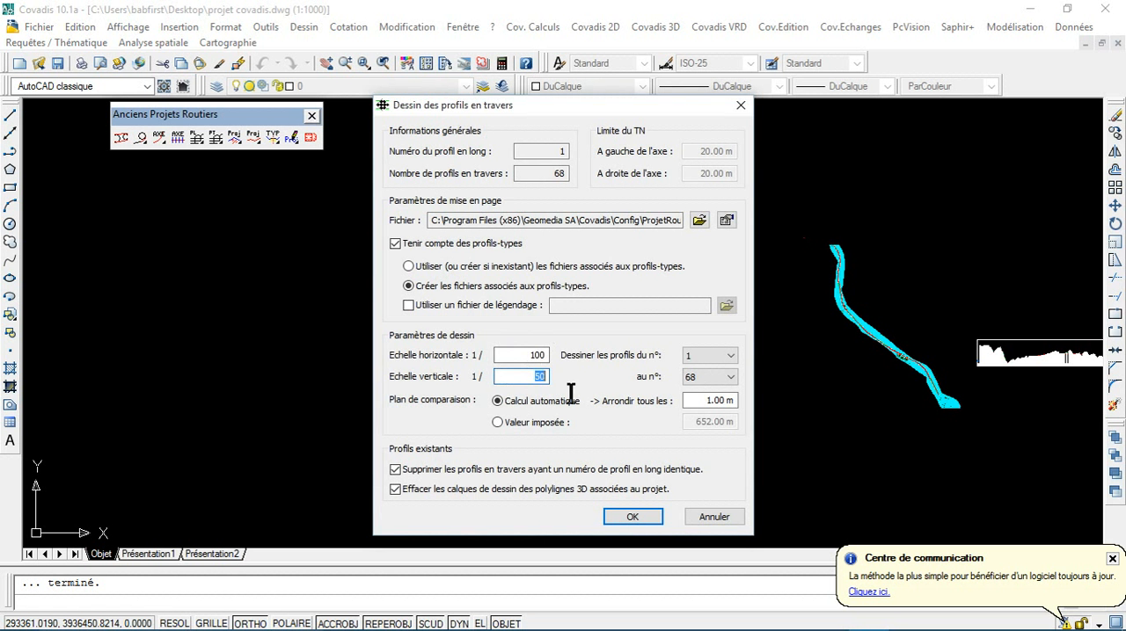
pyautogui.write('100')
# Step: Review the global page layout and miscellaneous parameters in the cross-profile layout settings, and close them
pyautogui.click(727, 220)
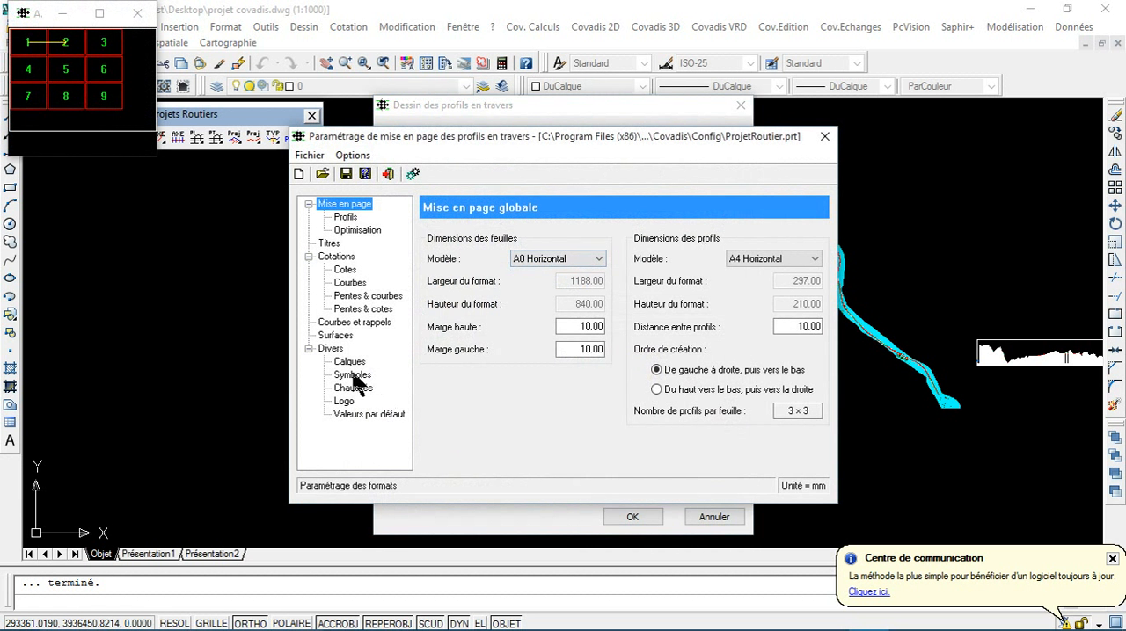
pyautogui.click(334, 350)
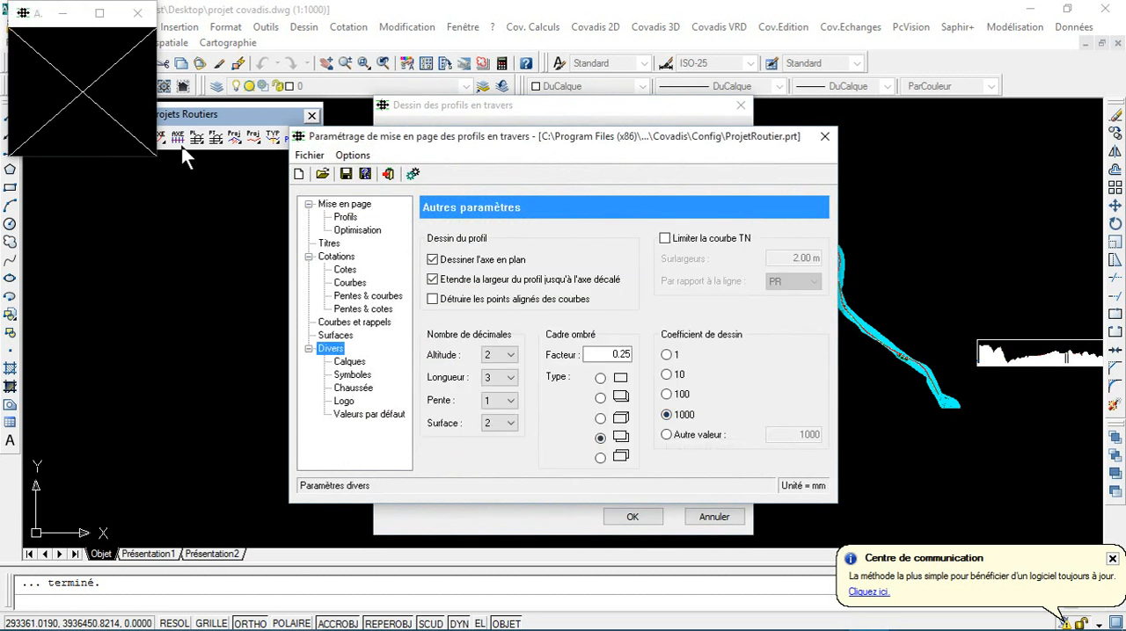
pyautogui.click(824, 137)
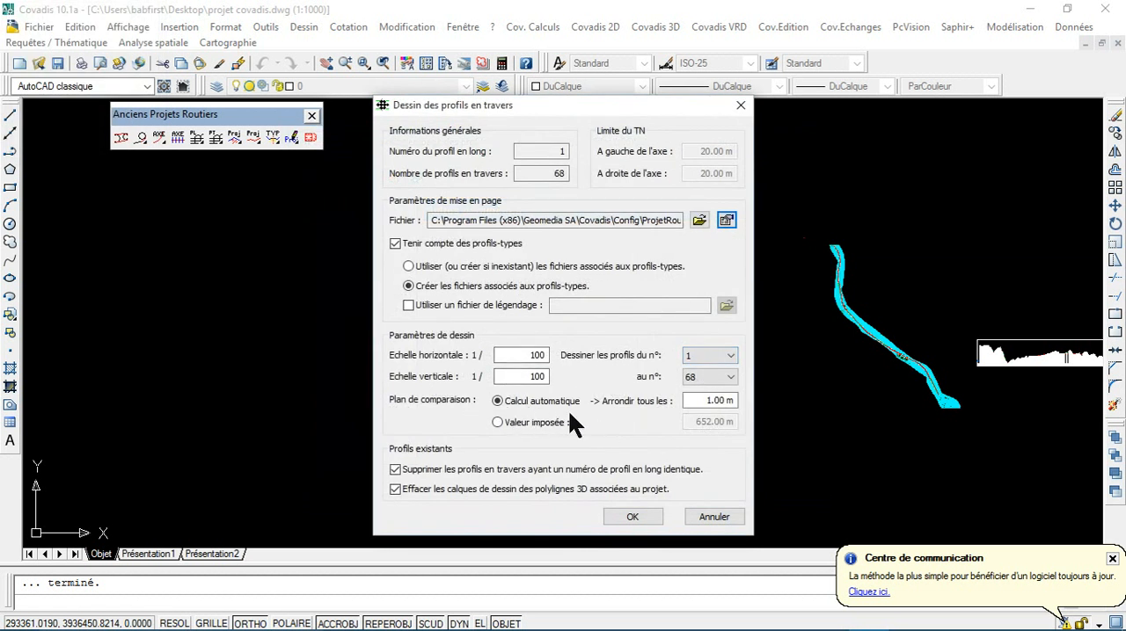
# Step: Draw cross profiles 1 to 68, placing the first sheet's upper-left point in the empty area far northwest of the road plan
pyautogui.click(635, 519)
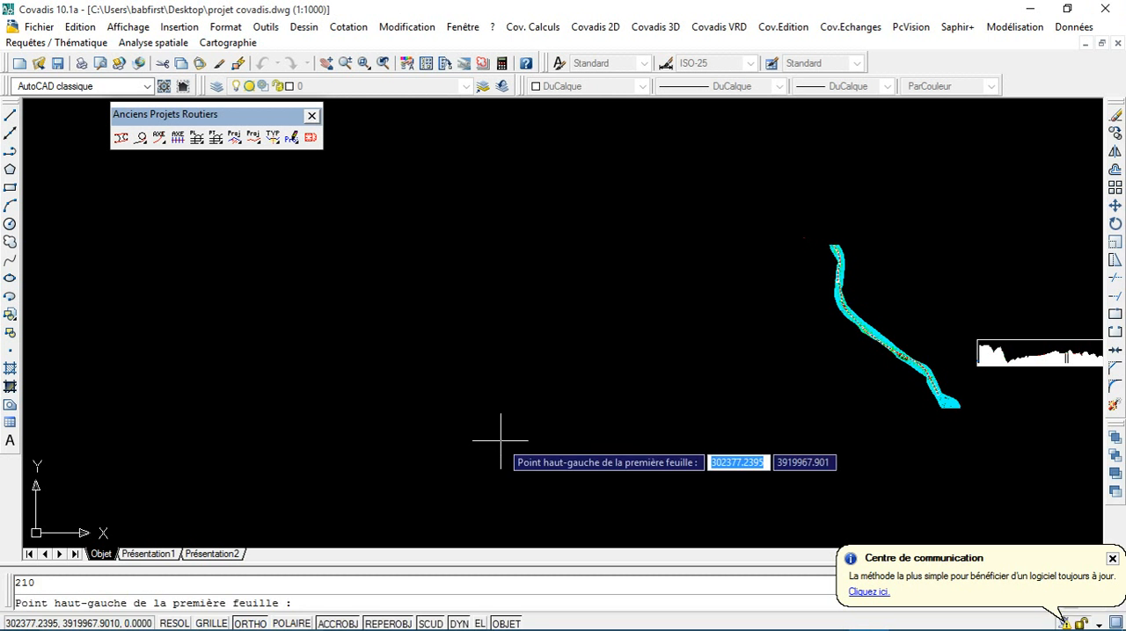
pyautogui.scroll(-5, 422, 422)
pyautogui.moveTo(339, 395)
pyautogui.mouseDown(button='middle')
pyautogui.moveTo(502, 434)
pyautogui.moveTo(701, 414)
pyautogui.mouseUp(button='middle')
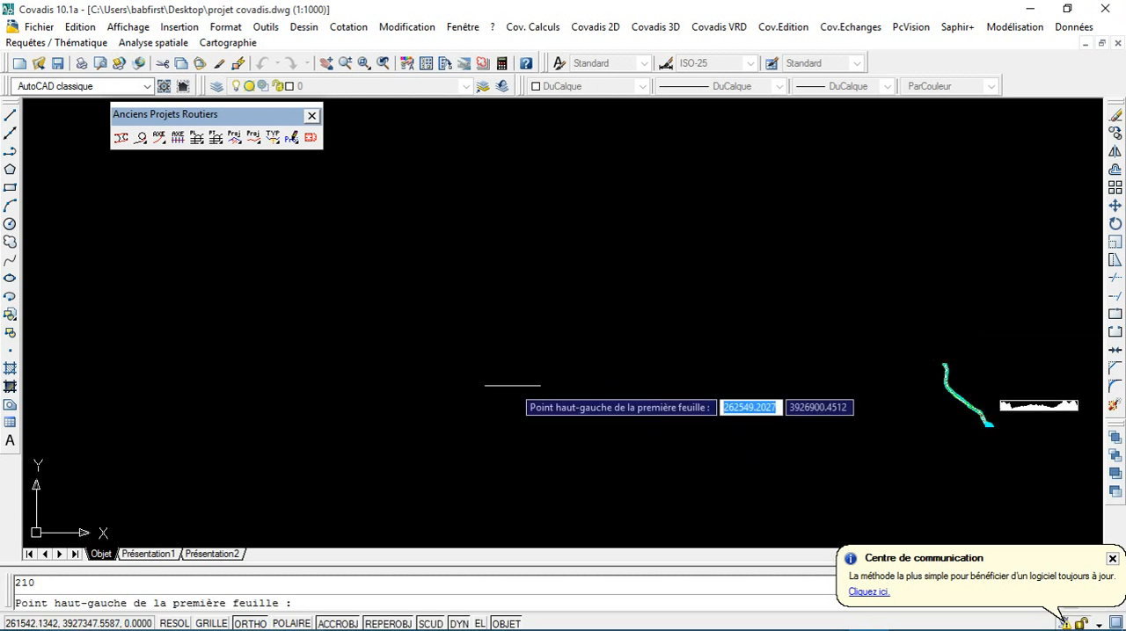
pyautogui.click(56, 123)
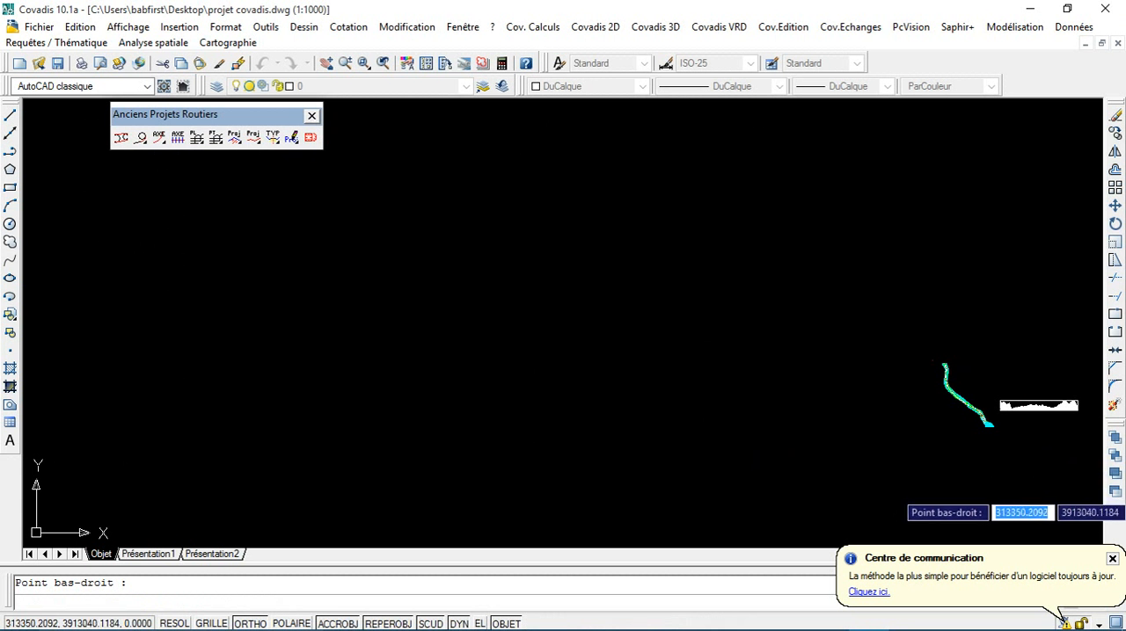
pyautogui.press('Return')
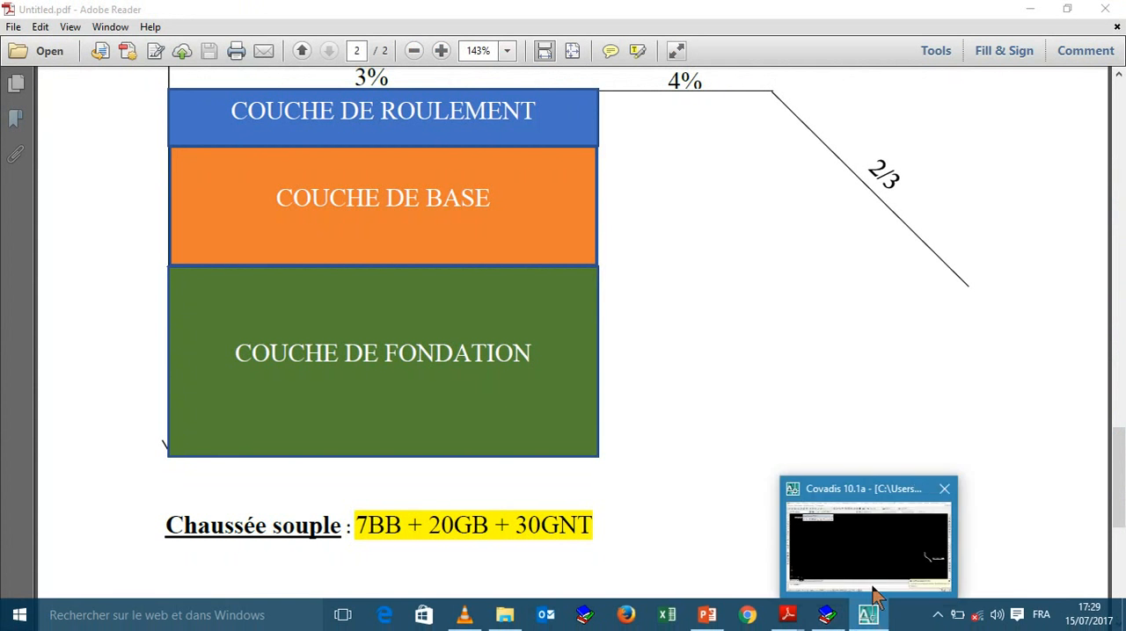
# Step: Switch to Covadis and calculate the complete project's earthwork volumes, writing all summary tables to the listing projet covadis.c01
pyautogui.click(869, 561)
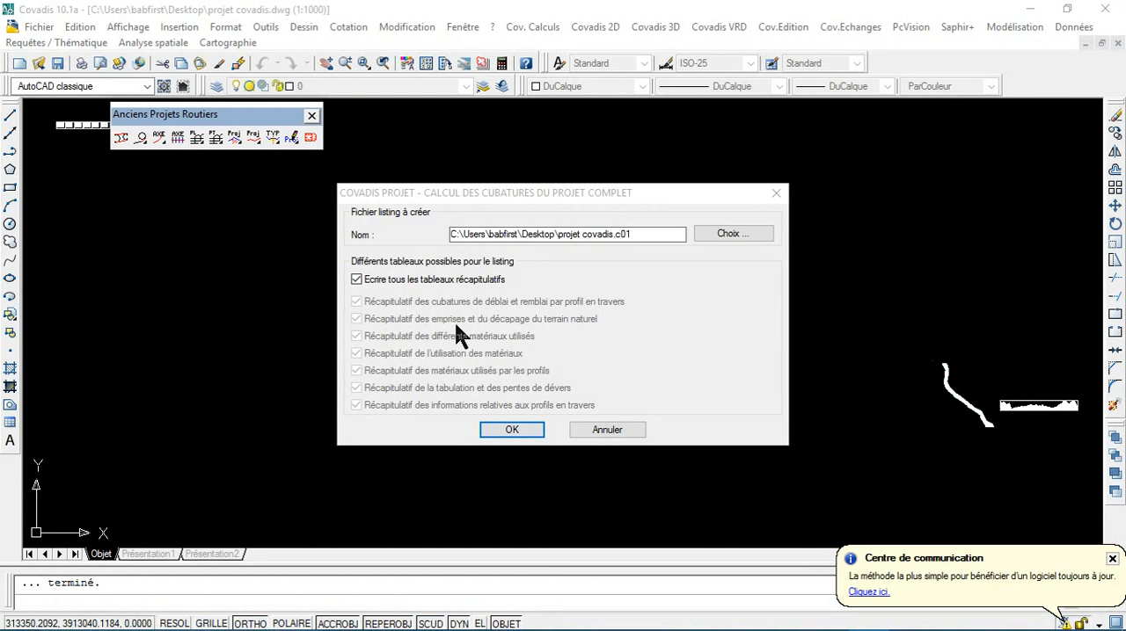
pyautogui.click(527, 430)
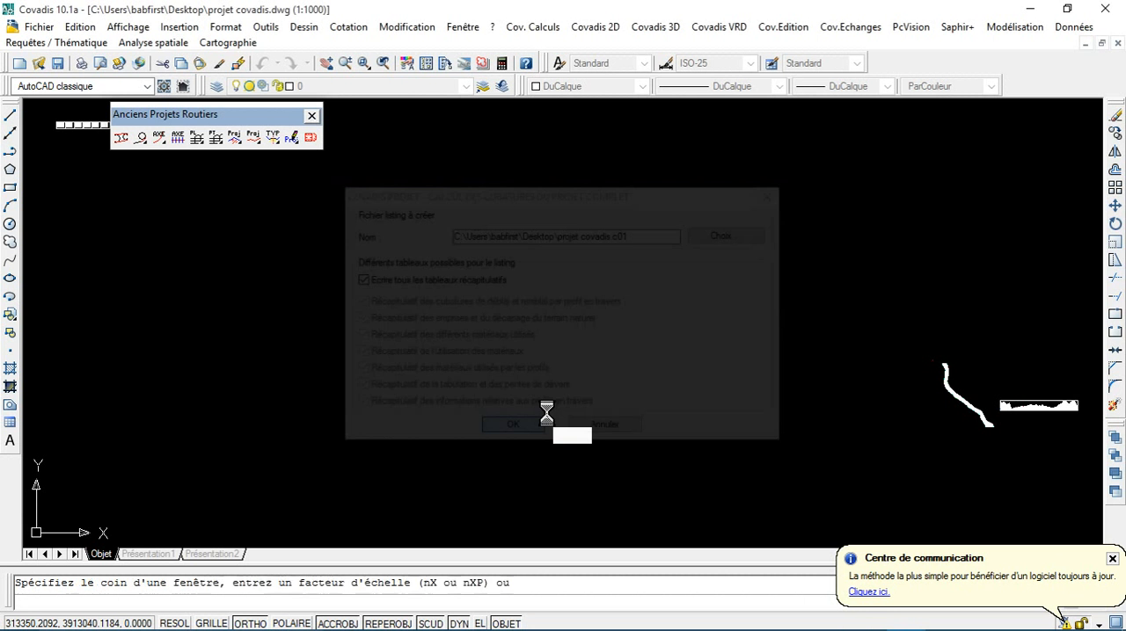
pyautogui.click(993, 182)
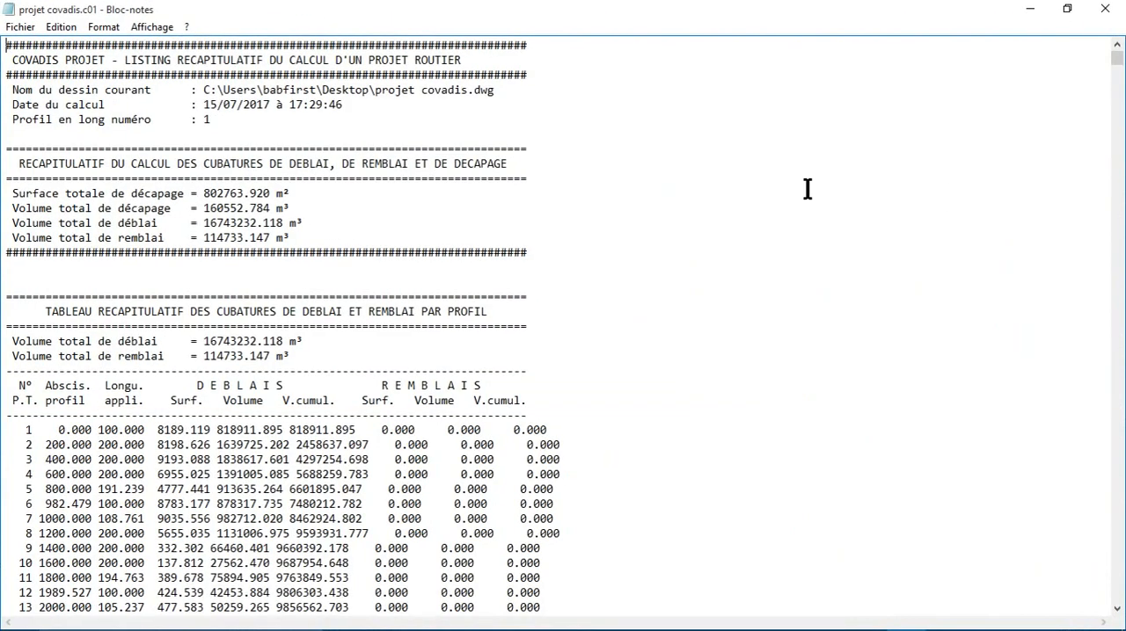
# Step: Look through the listing's cut, fill and stripping totals and the volume table by profile
pyautogui.scroll(-11, 216, 254)
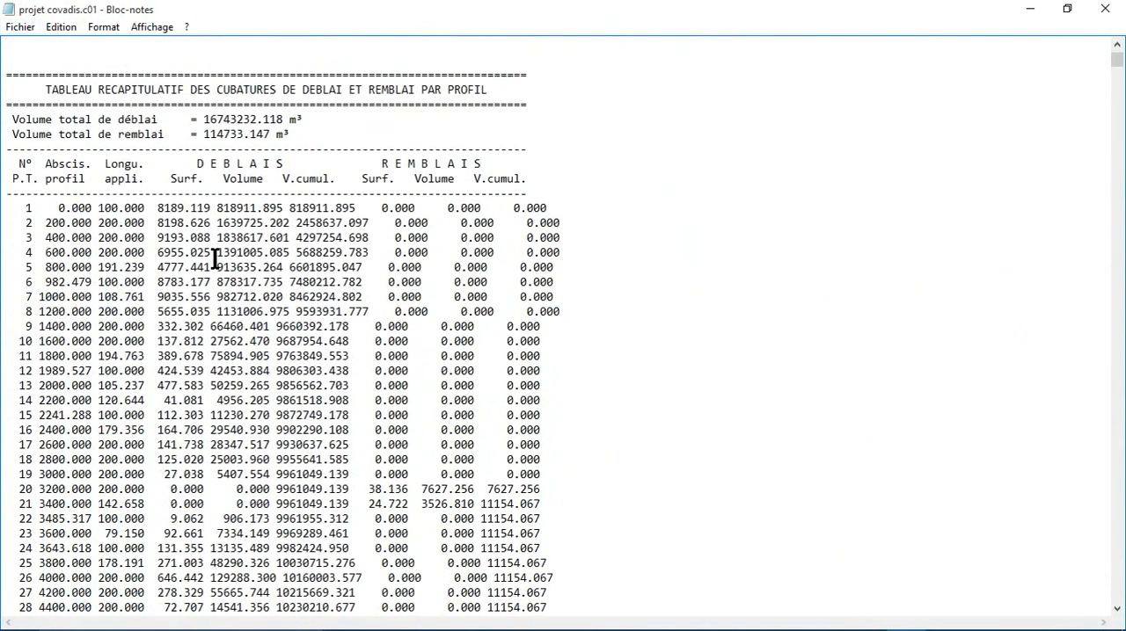
pyautogui.scroll(-20, 215, 268)
pyautogui.scroll(20, 215, 272)
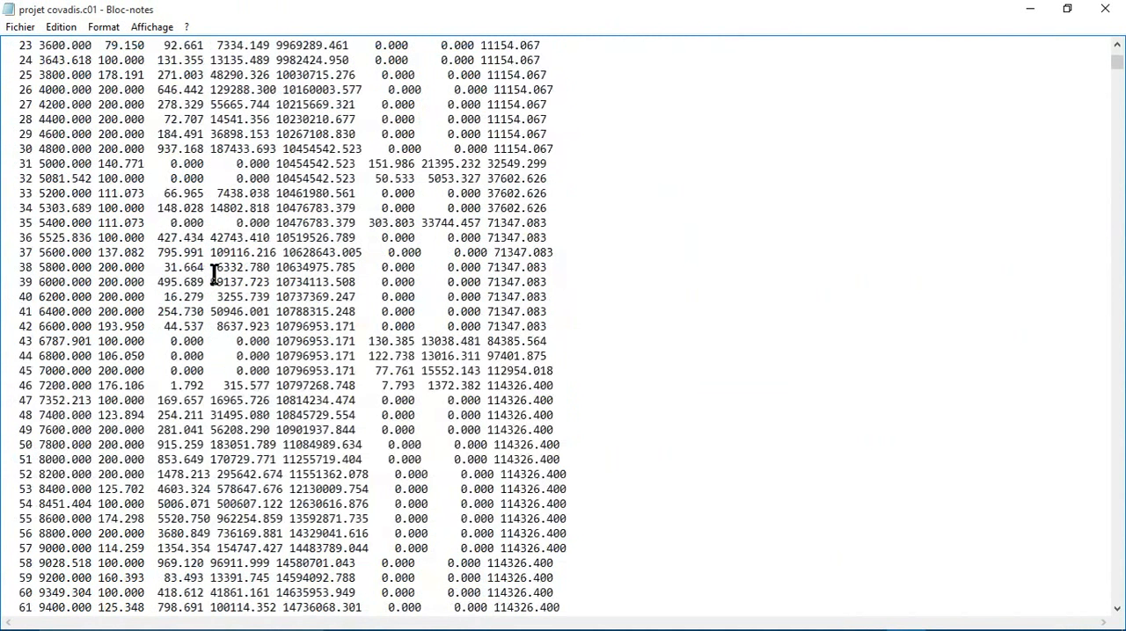
pyautogui.scroll(5, 215, 275)
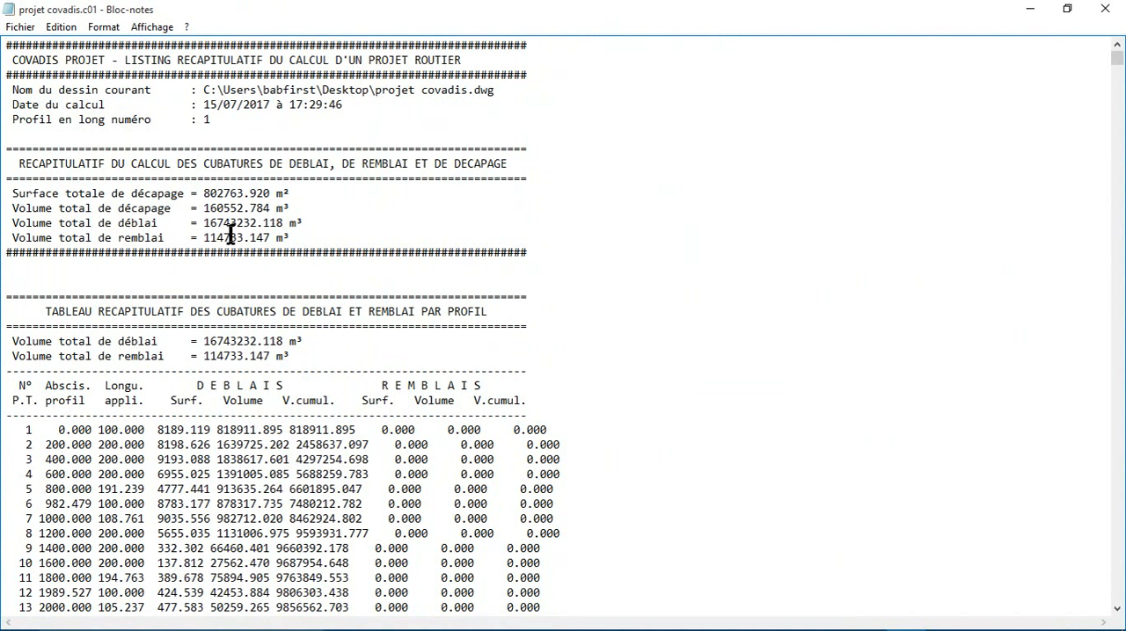
pyautogui.click(19, 31)
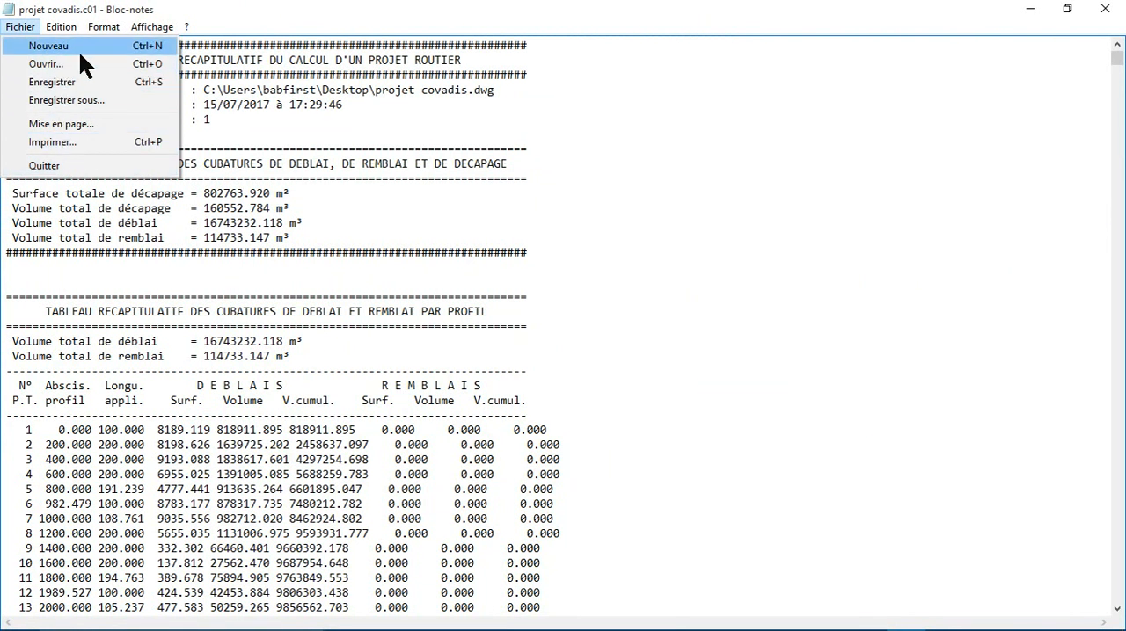
pyautogui.click(683, 167)
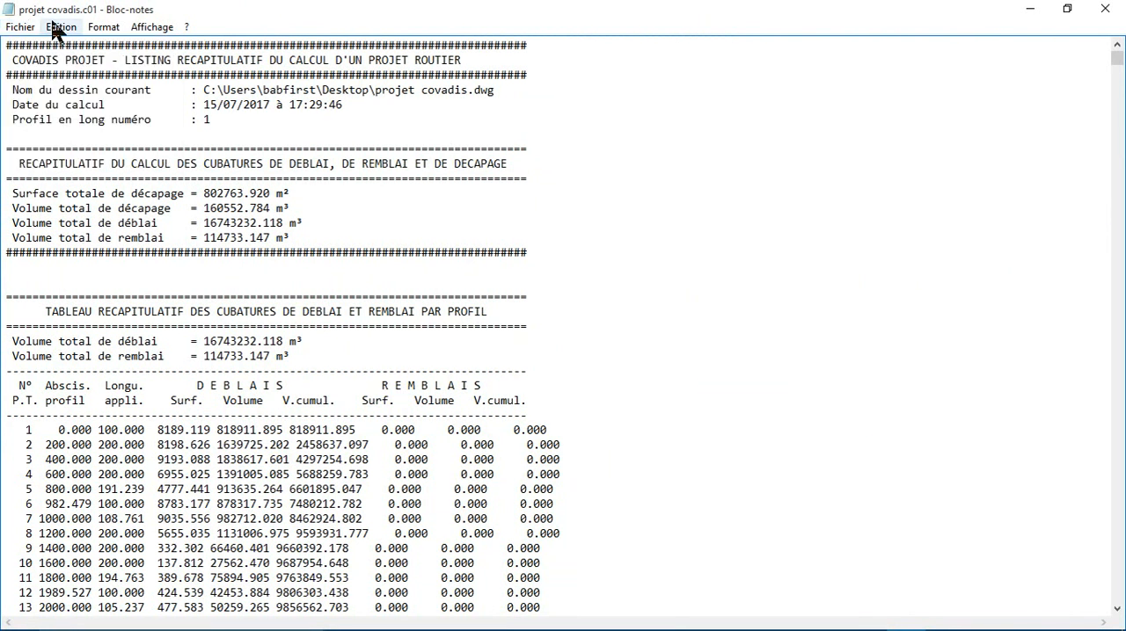
pyautogui.click(54, 28)
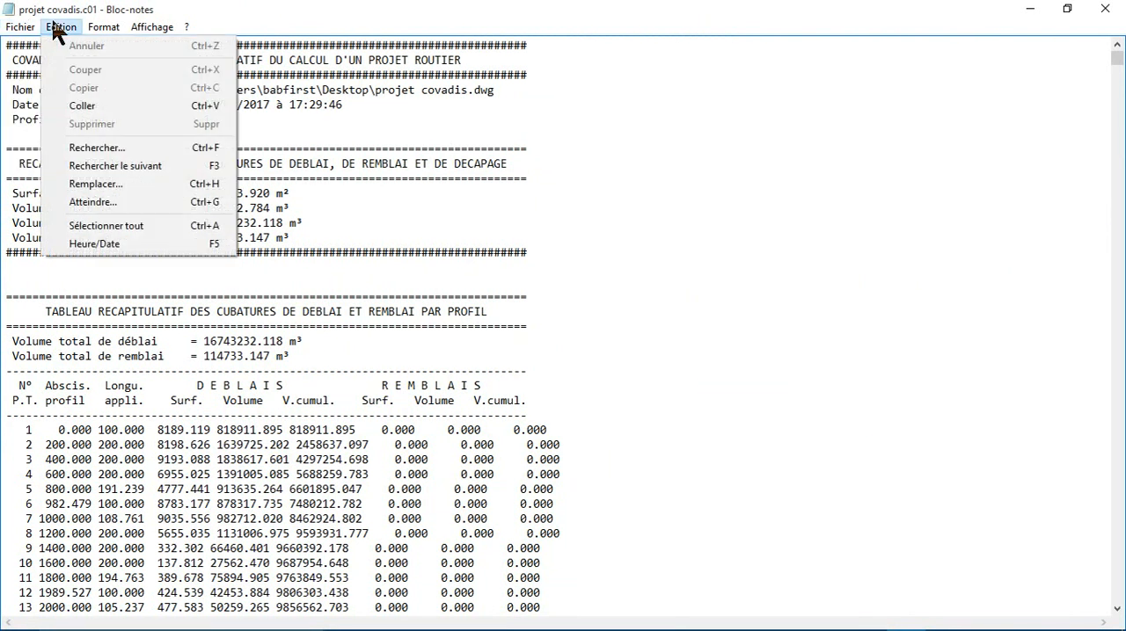
pyautogui.click(587, 248)
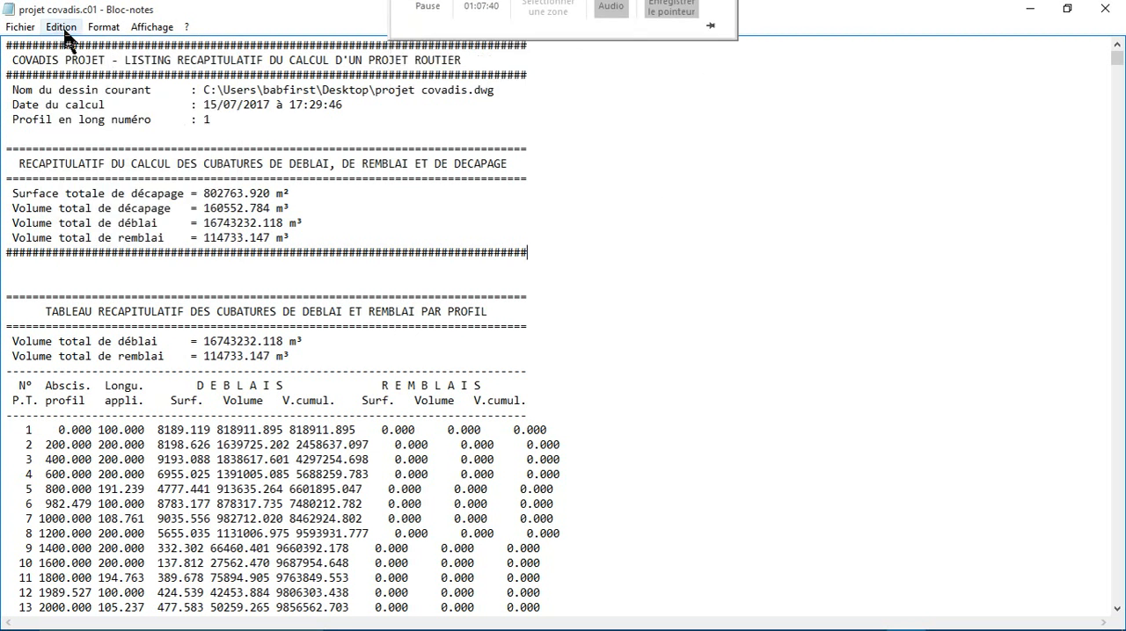
# Step: Save the volume listing on the desktop as a text file named projet covadis.c01 with ANSI encoding
pyautogui.click(19, 27)
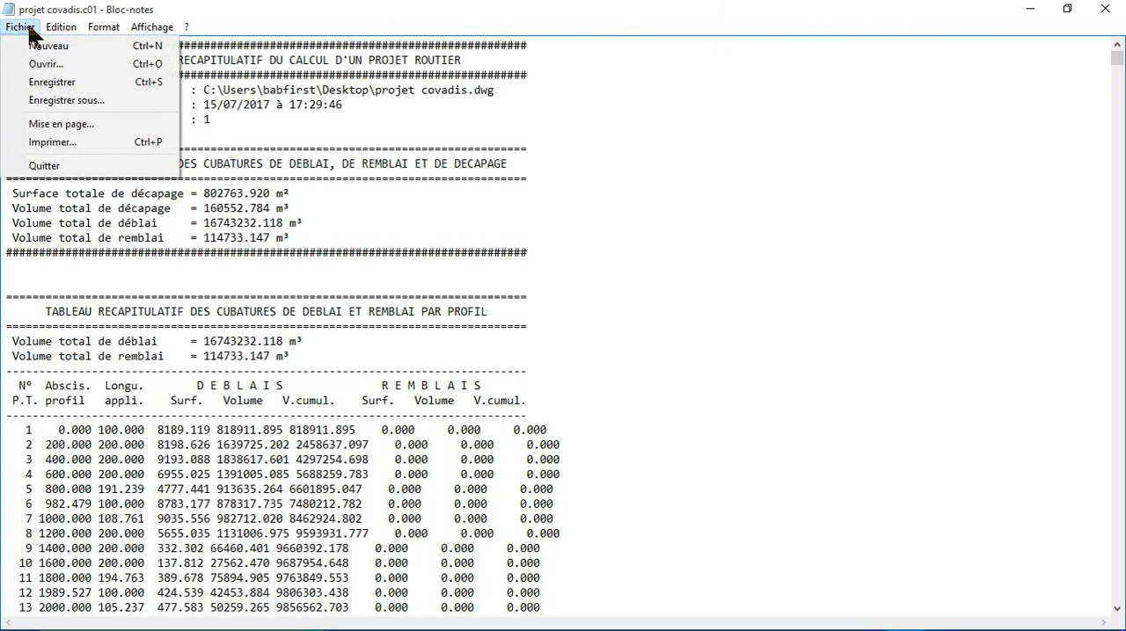
pyautogui.click(50, 101)
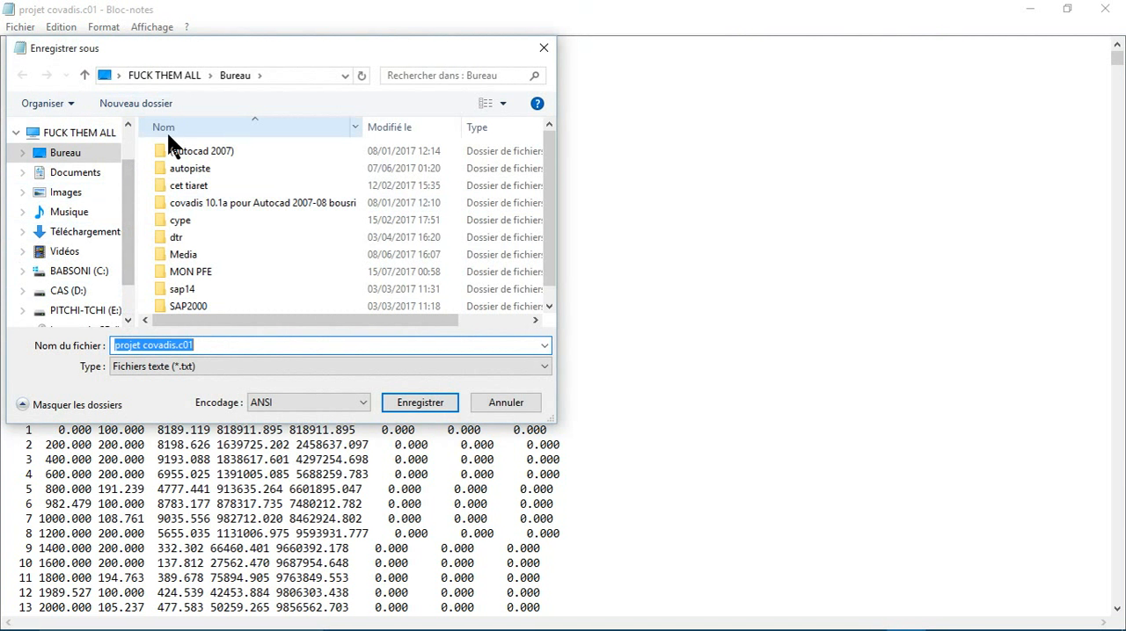
pyautogui.click(421, 402)
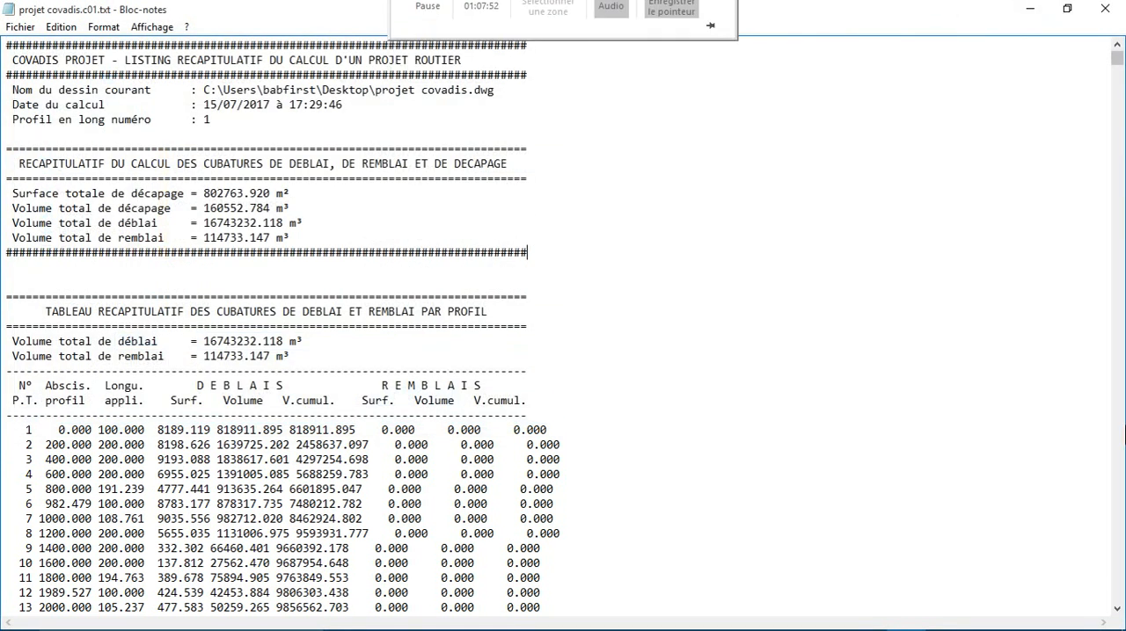
# Step: Review profile 1's BB, GB and GNT layer quantities and right half-profile data in the listing, and close it
pyautogui.moveTo(666, 31)
pyautogui.moveTo(1117, 71); pyautogui.dragTo(1120, 135)
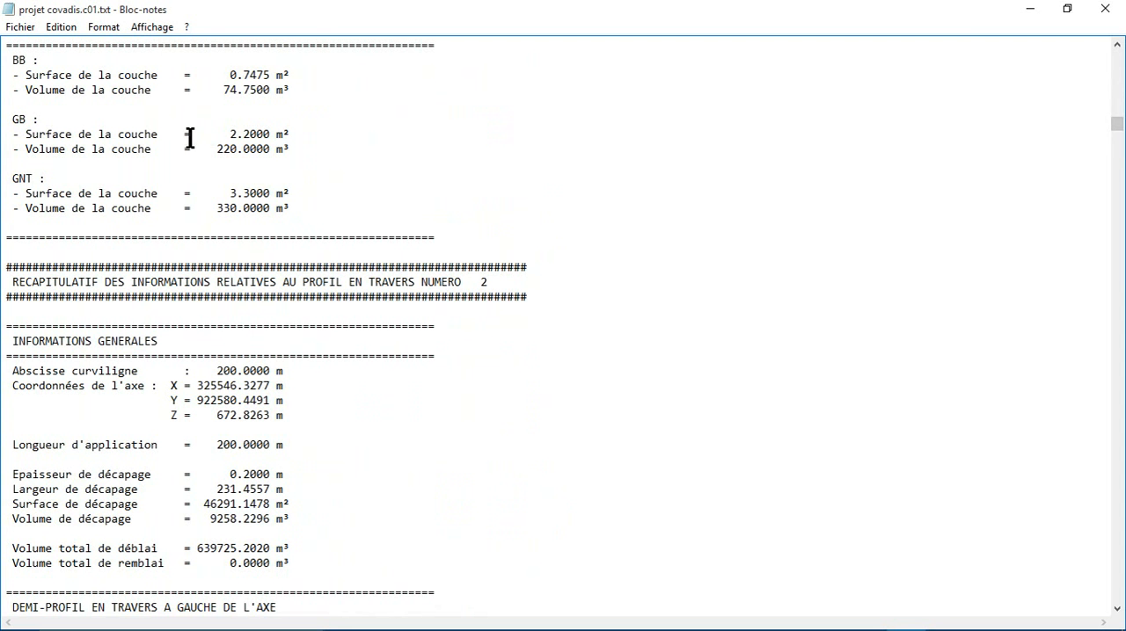
pyautogui.scroll(2, 190, 139)
pyautogui.scroll(1, 27, 156)
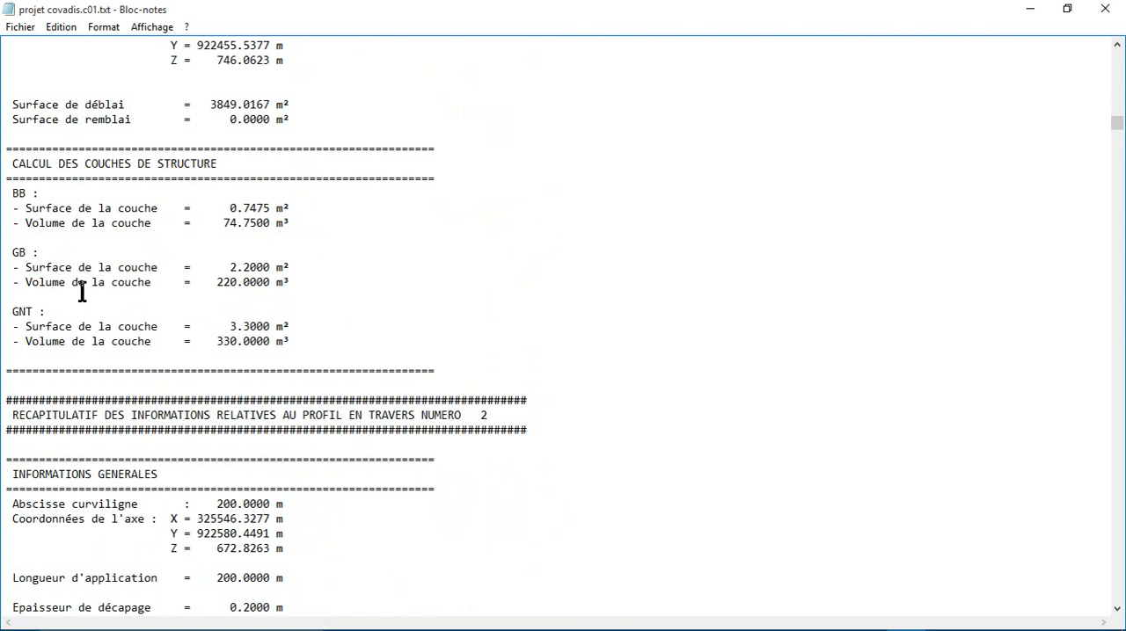
pyautogui.scroll(7, 109, 341)
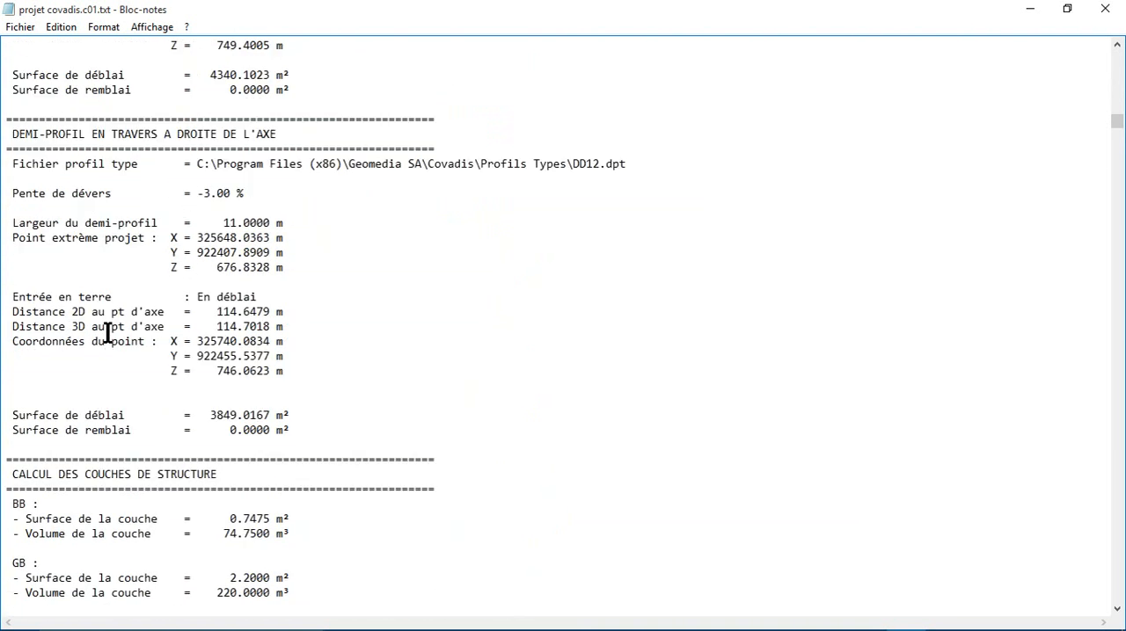
pyautogui.click(1105, 10)
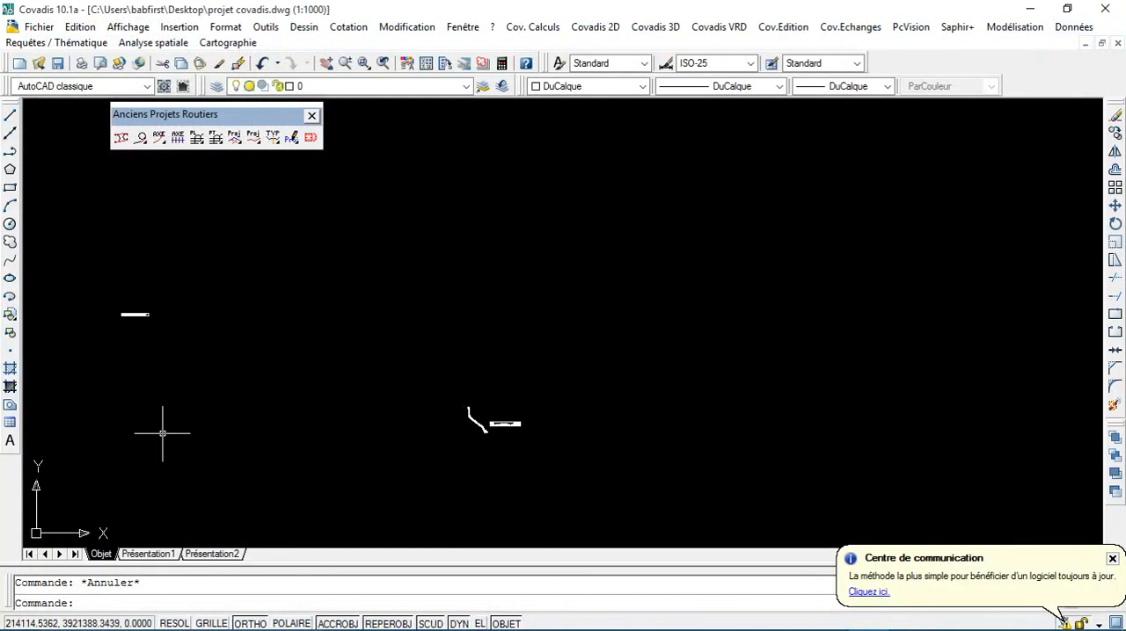
# Step: Examine the overall row of drawn cross-profile sheets northwest of the road plan
pyautogui.scroll(15, 133, 303)
pyautogui.moveTo(118, 354); pyautogui.dragTo(483, 355, button='middle')
pyautogui.scroll(8, 302, 326)
pyautogui.scroll(-9, 312, 359)
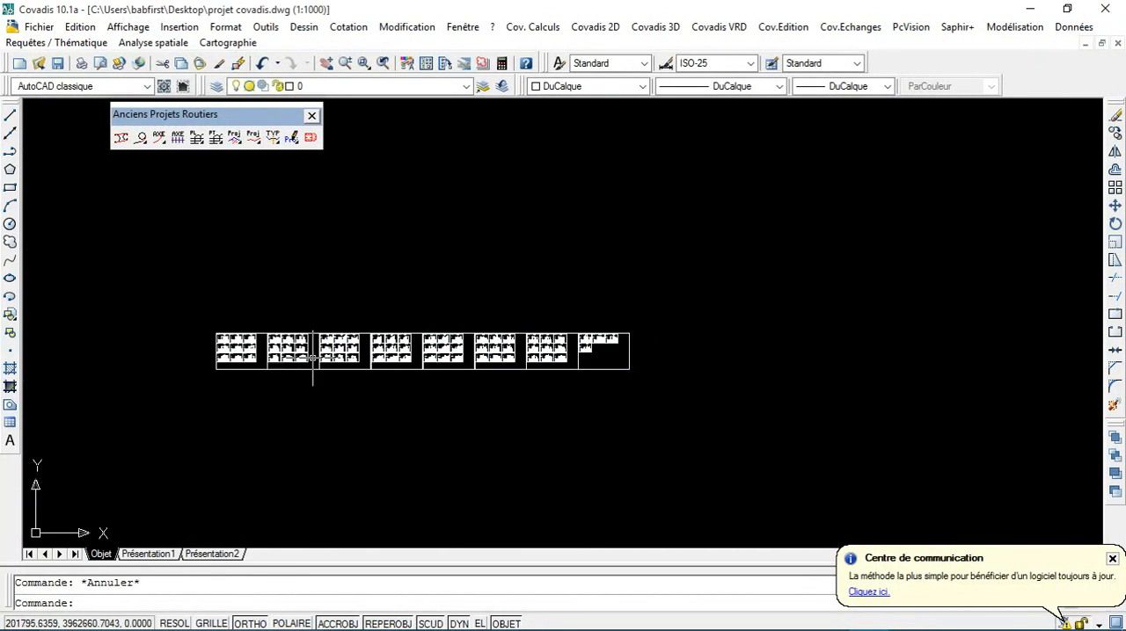
pyautogui.scroll(-5, 364, 353)
pyautogui.scroll(3, 364, 361)
pyautogui.scroll(-3, 365, 351)
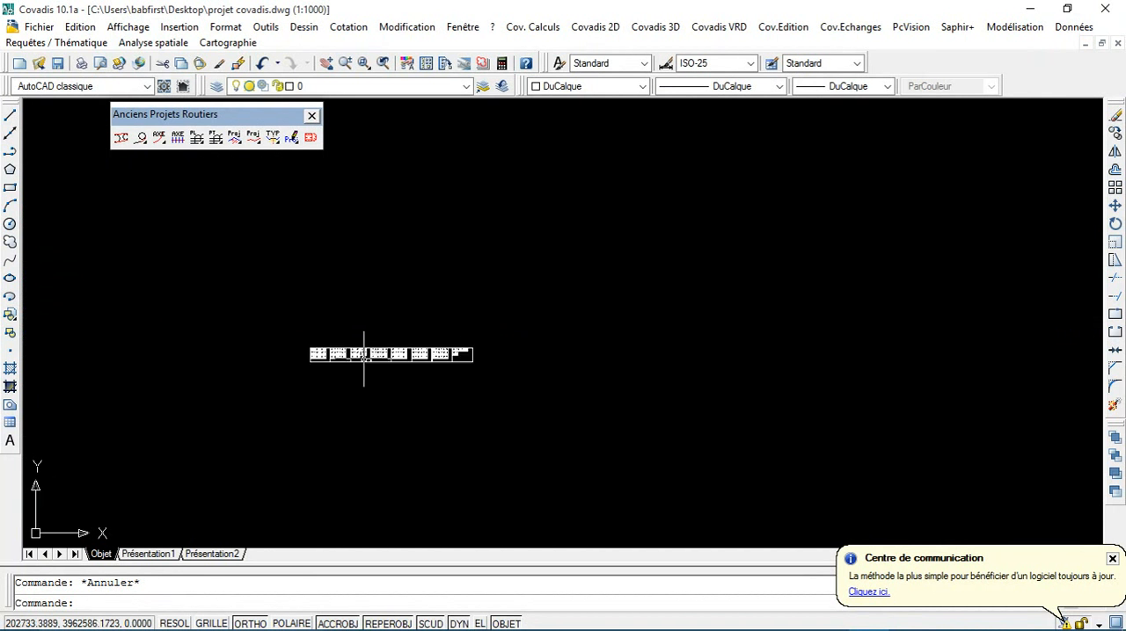
pyautogui.scroll(5, 334, 369)
pyautogui.scroll(8, 333, 369)
pyautogui.scroll(-2, 277, 372)
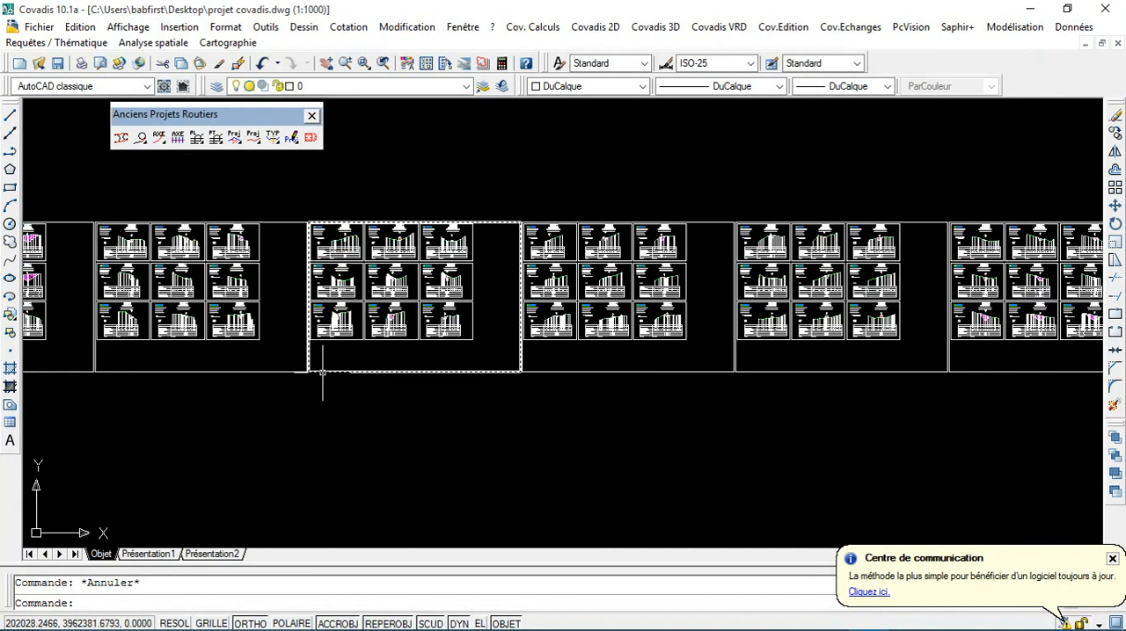
# Step: Inspect the individual cross profiles on the first sheets, starting with profile 1
pyautogui.scroll(1, 319, 376)
pyautogui.scroll(10, 281, 365)
pyautogui.scroll(2, 226, 340)
pyautogui.moveTo(230, 334); pyautogui.dragTo(567, 495, button='middle')
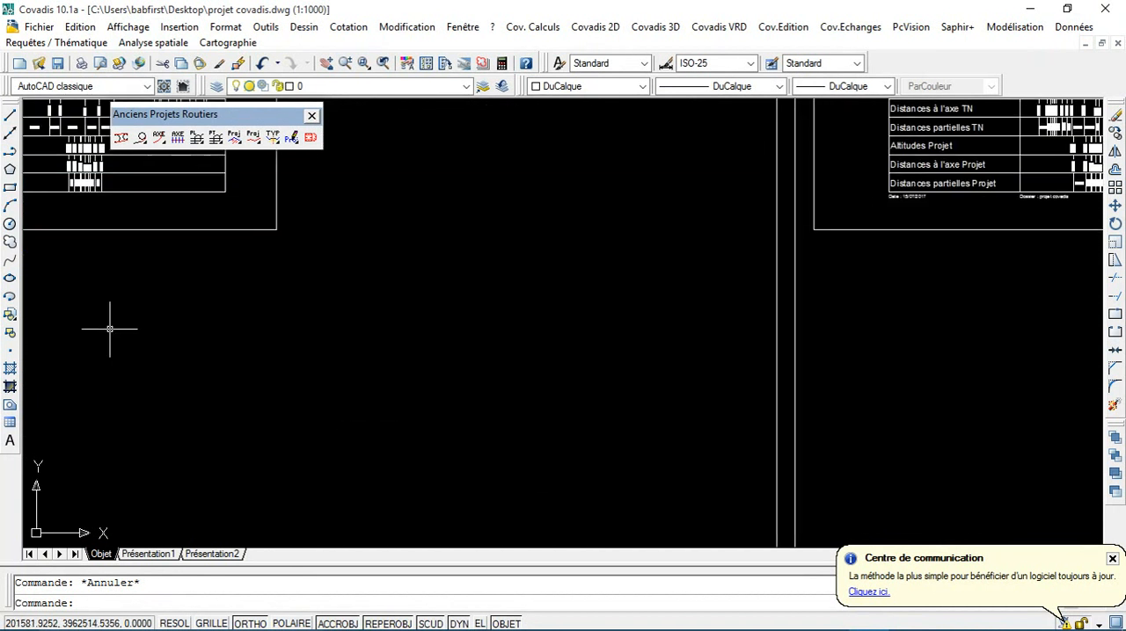
pyautogui.moveTo(108, 328); pyautogui.dragTo(457, 486, button='middle')
pyautogui.scroll(3, 202, 317)
pyautogui.scroll(-8, 211, 321)
pyautogui.scroll(4, 216, 324)
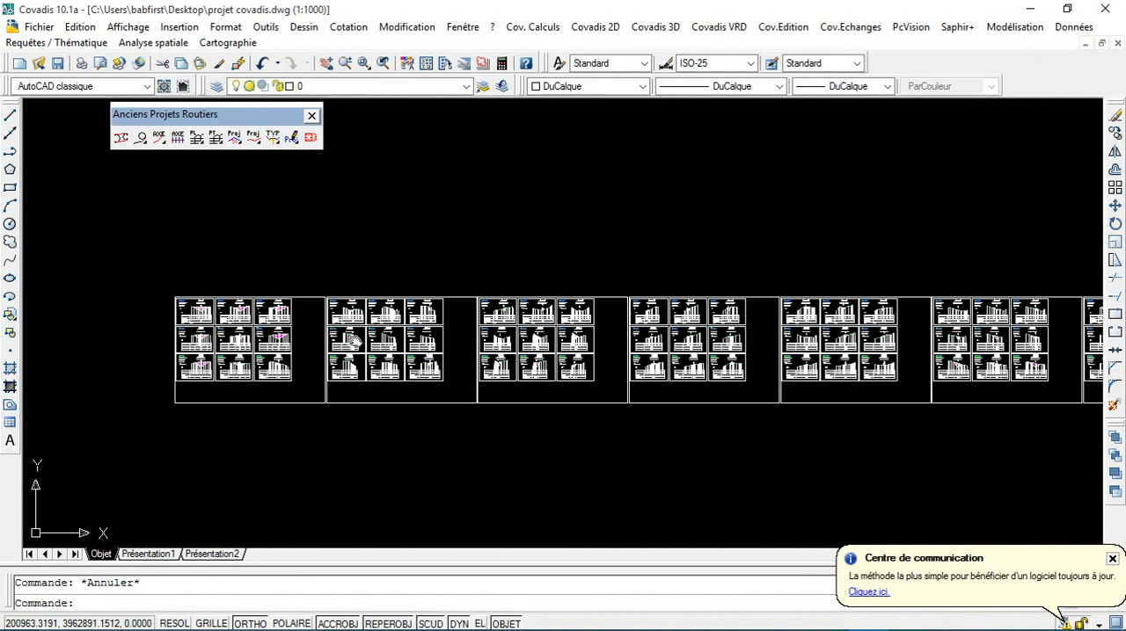
pyautogui.scroll(3, 387, 344)
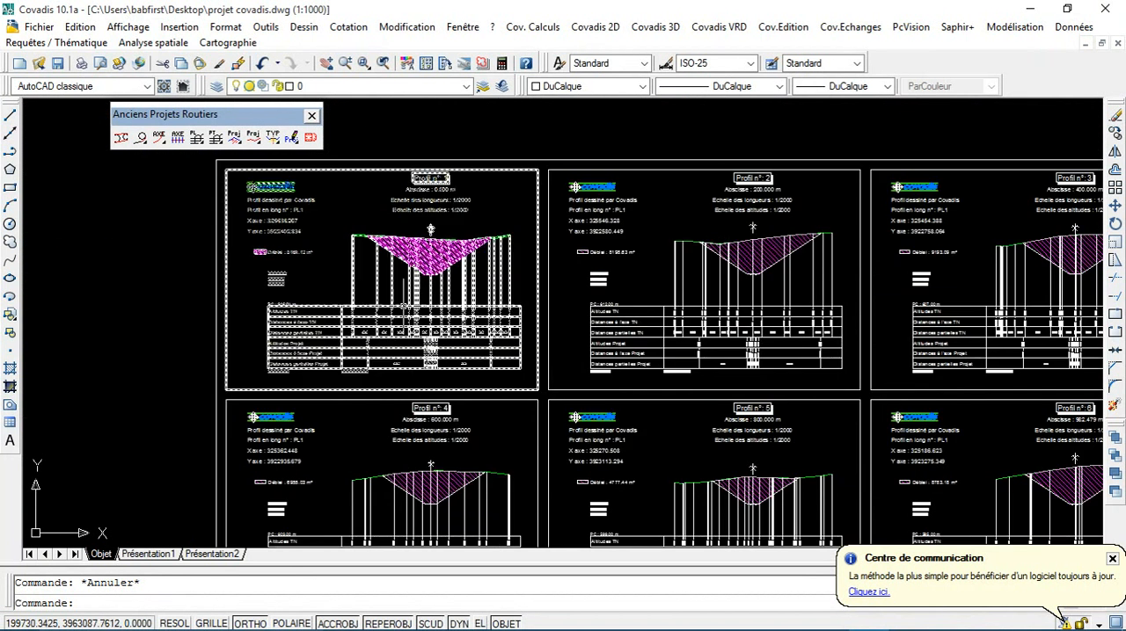
pyautogui.scroll(3, 407, 308)
pyautogui.scroll(-15, 519, 364)
pyautogui.moveTo(573, 400)
pyautogui.mouseDown(button='middle')
pyautogui.moveTo(456, 409)
pyautogui.moveTo(322, 399)
pyautogui.mouseUp(button='middle')
# Step: Examine profile 67 on the last sheet, including its heading data, cut and fill areas and pavement layers
pyautogui.scroll(8, 410, 360)
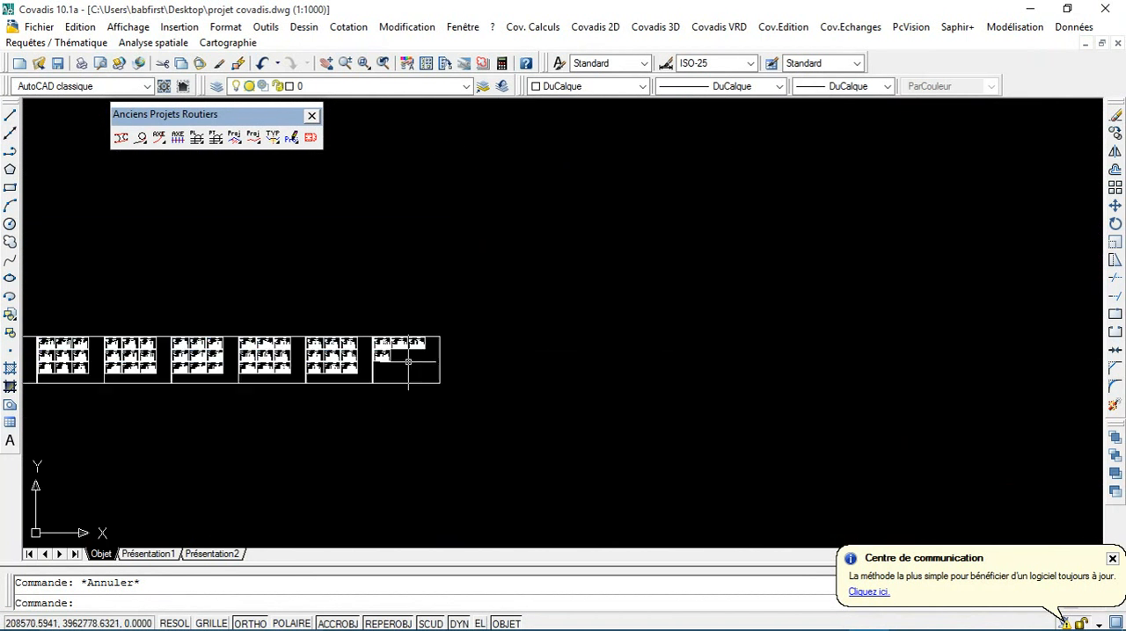
pyautogui.scroll(2, 430, 320)
pyautogui.scroll(1, 134, 354)
pyautogui.scroll(3, 89, 336)
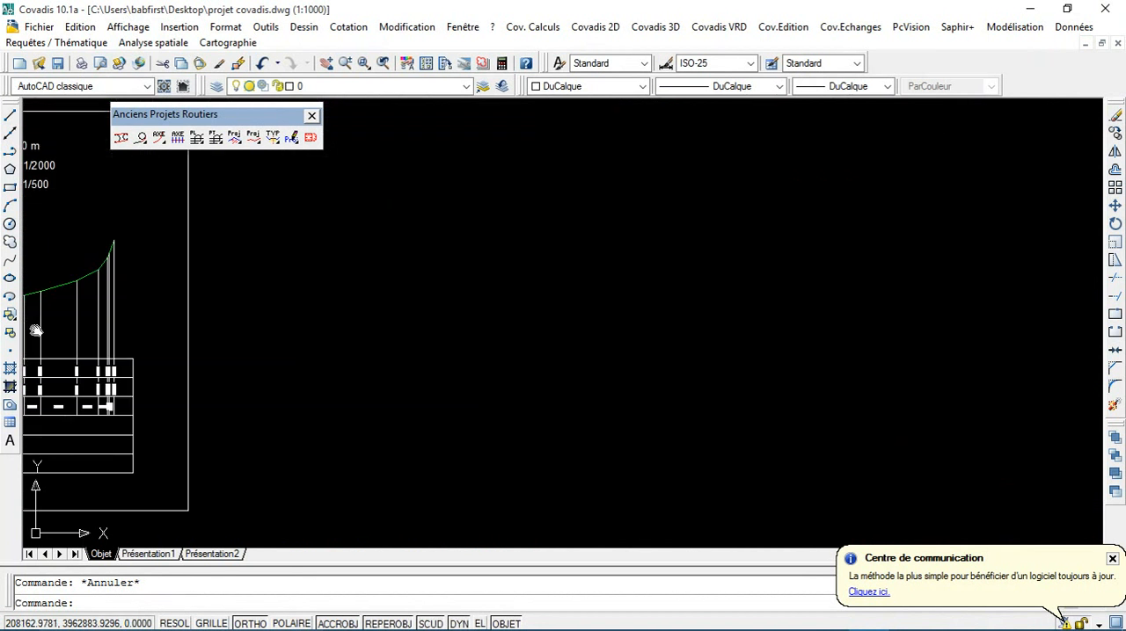
pyautogui.moveTo(35, 329); pyautogui.dragTo(494, 468, button='middle')
pyautogui.scroll(2, 206, 376)
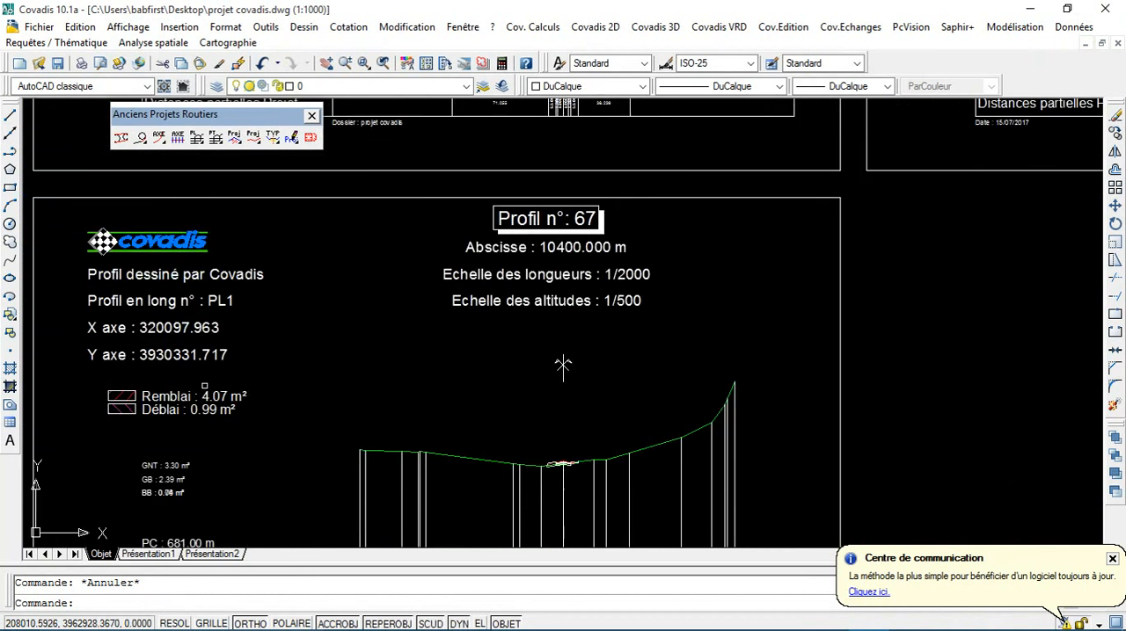
pyautogui.scroll(-6, 547, 284)
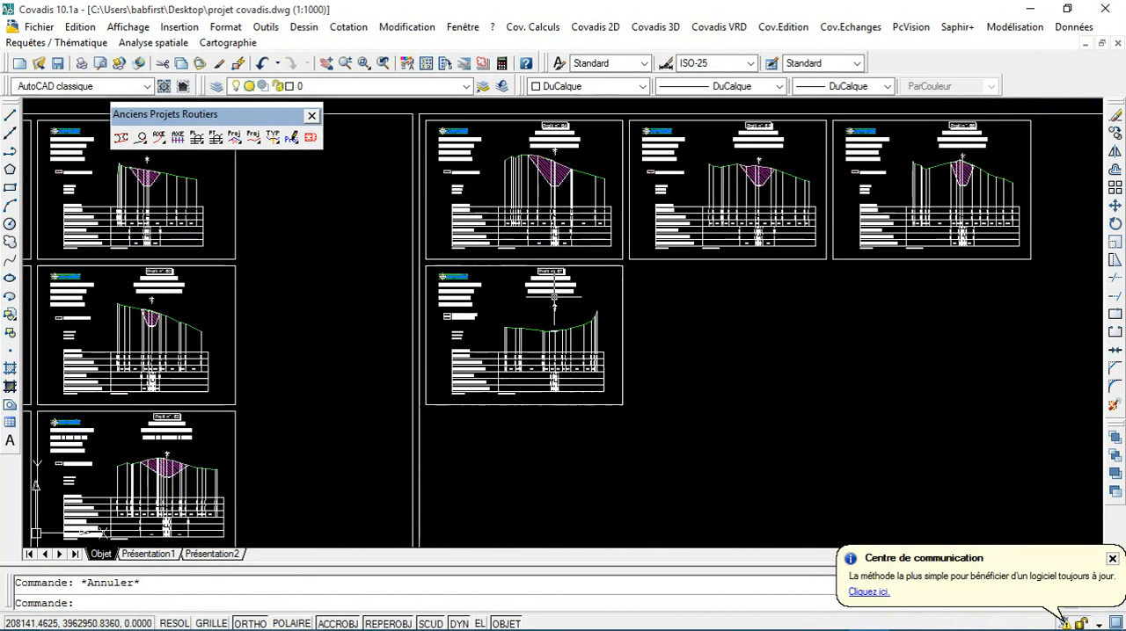
pyautogui.scroll(8, 552, 275)
pyautogui.scroll(-5, 551, 275)
pyautogui.scroll(10, 482, 326)
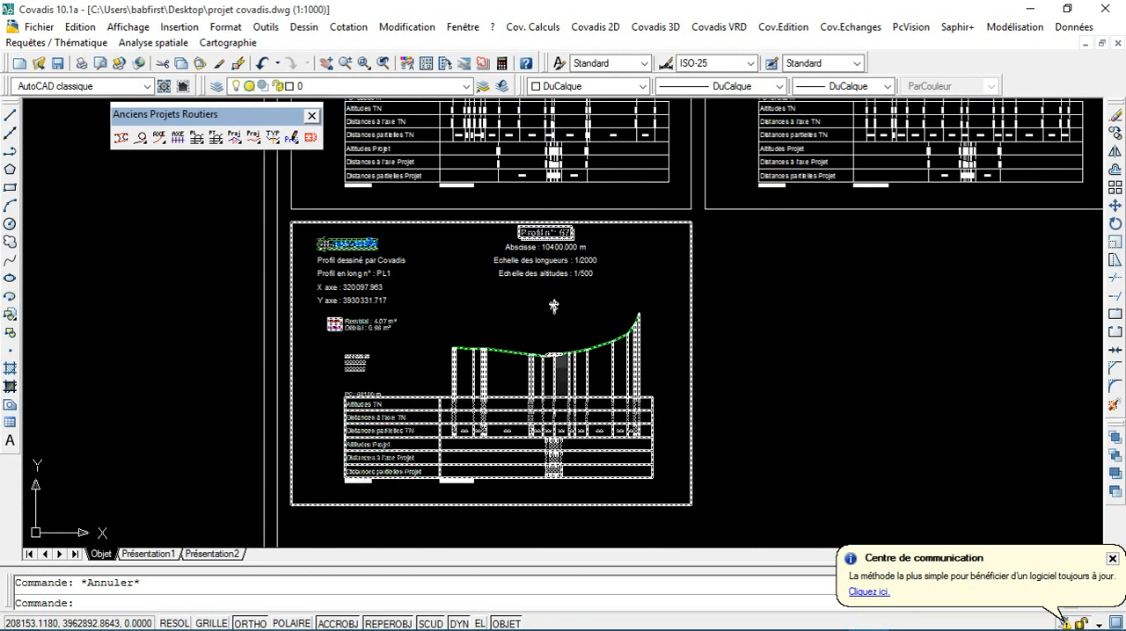
pyautogui.scroll(3, 393, 310)
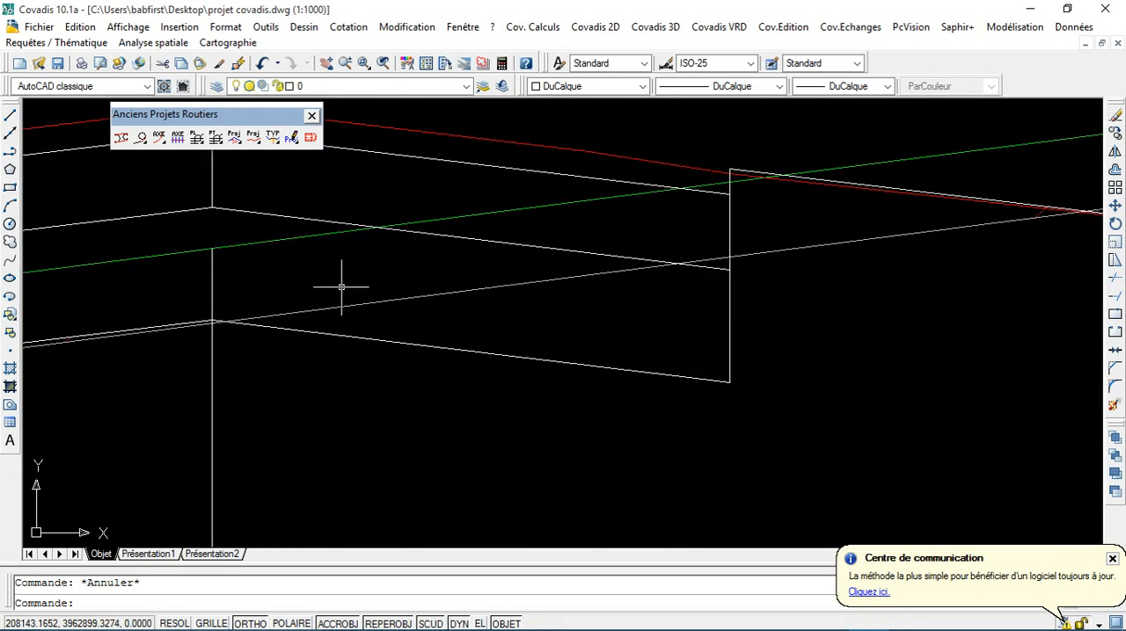
# Step: Read the project's axis distances and partial distances in profile 67's table
pyautogui.scroll(-8, 340, 289)
pyautogui.scroll(-3, 328, 326)
pyautogui.moveTo(328, 326)
pyautogui.mouseDown(button='middle')
pyautogui.moveTo(363, 327)
pyautogui.moveTo(310, 356)
pyautogui.mouseUp(button='middle')
pyautogui.scroll(12, 365, 389)
pyautogui.scroll(6, 402, 364)
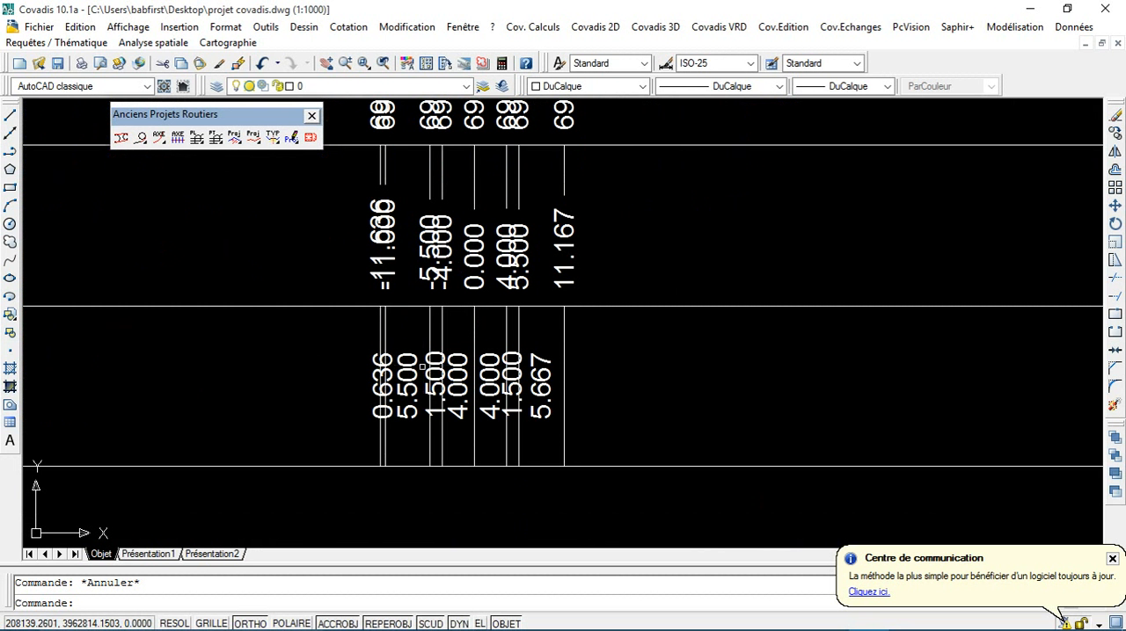
# Step: Return to the first sheet and examine profile 1's heading, axis coordinates, cut area and layer areas
pyautogui.scroll(-10, 373, 404)
pyautogui.scroll(-6, 373, 403)
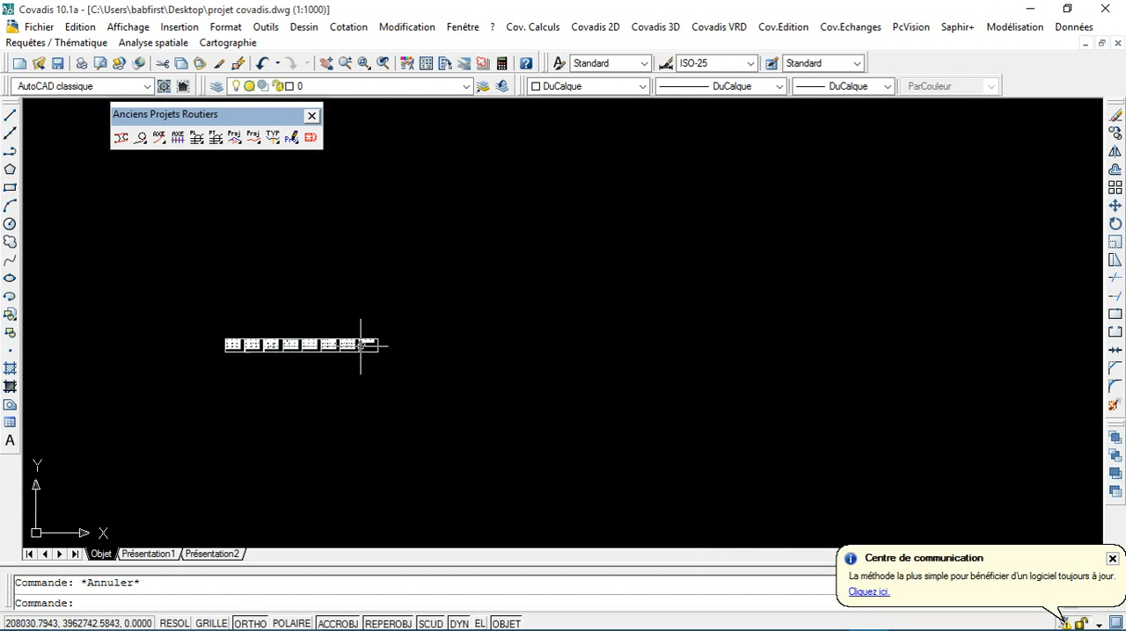
pyautogui.moveTo(364, 343); pyautogui.dragTo(563, 342, button='middle')
pyautogui.scroll(5, 295, 281)
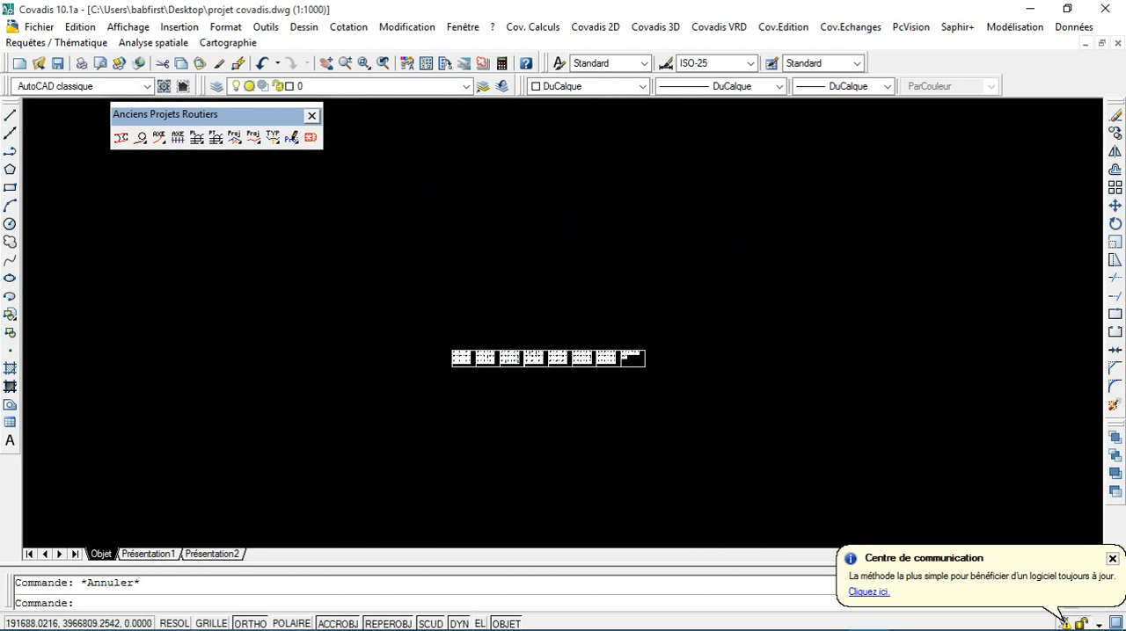
pyautogui.scroll(8, 522, 378)
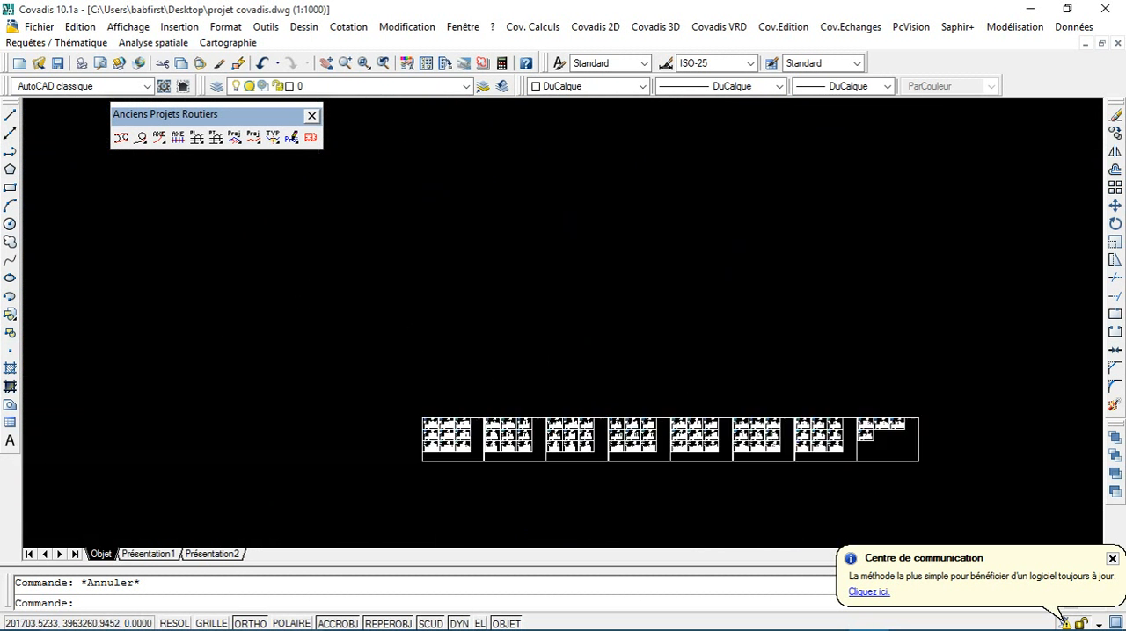
pyautogui.scroll(7, 327, 328)
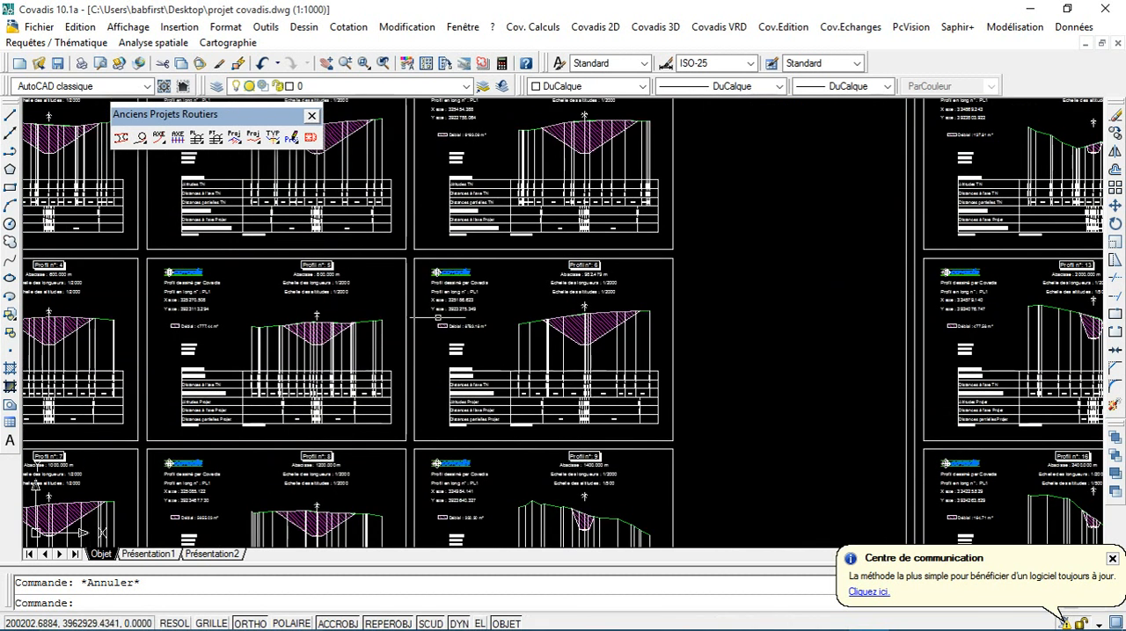
pyautogui.moveTo(226, 265); pyautogui.dragTo(491, 408, button='middle')
pyautogui.moveTo(158, 298); pyautogui.dragTo(545, 472, button='middle')
pyautogui.scroll(5, 428, 421)
pyautogui.scroll(-5, 428, 421)
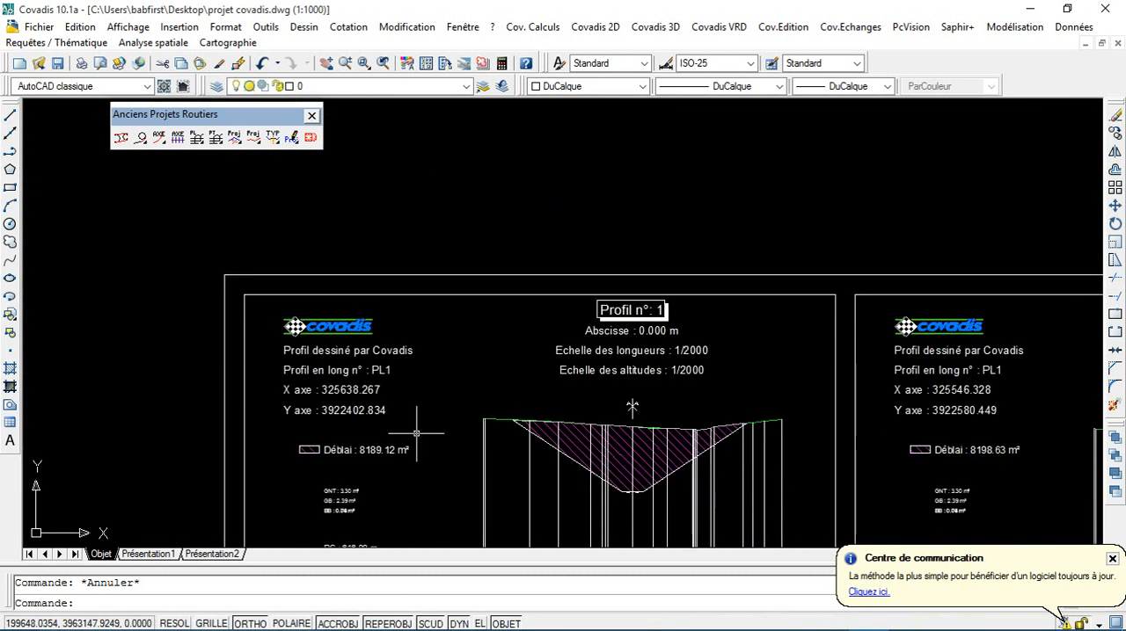
# Step: Examine profile 1's cut area label and hatched cut section on the first sheet
pyautogui.scroll(8, 387, 351)
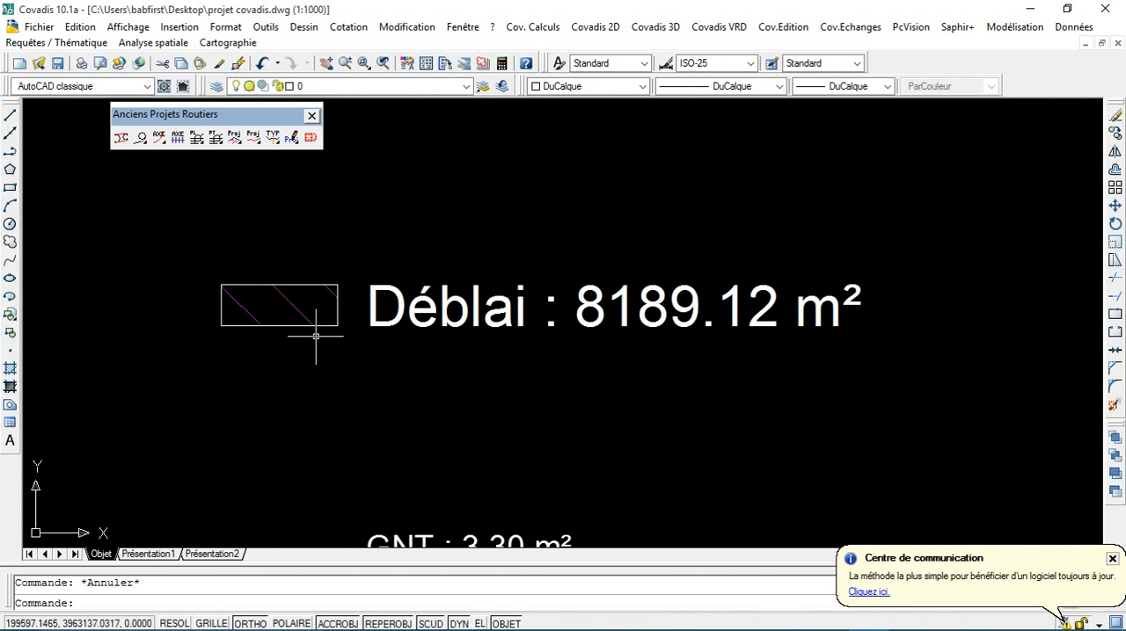
pyautogui.scroll(-6, 316, 323)
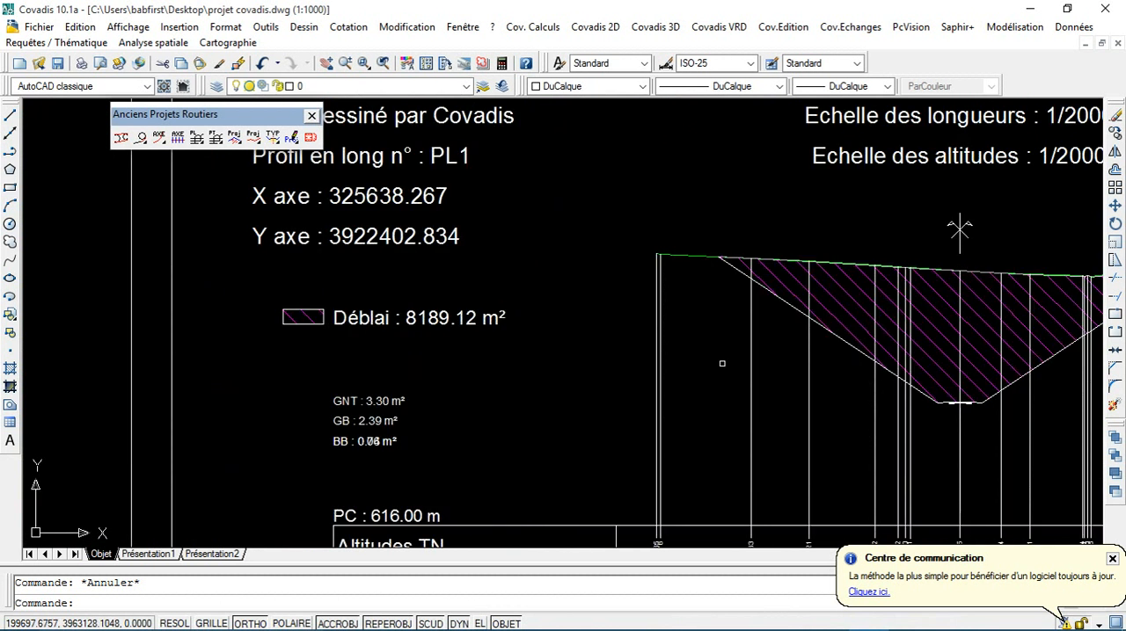
pyautogui.click(838, 303)
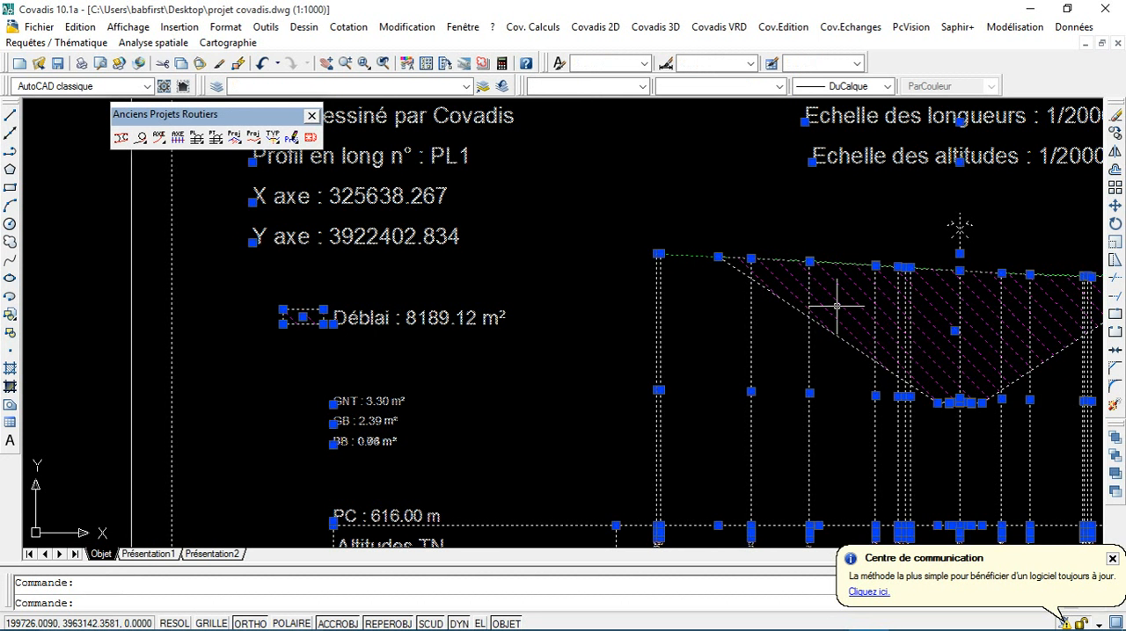
pyautogui.hotkey('ctrl', 'z')
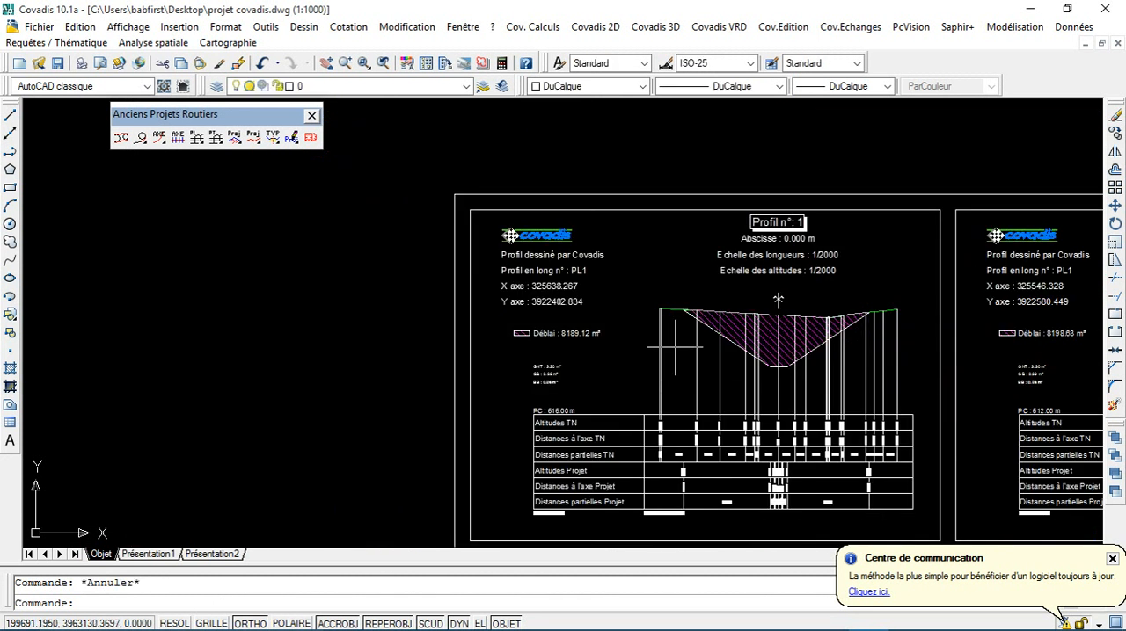
pyautogui.scroll(-2, 836, 337)
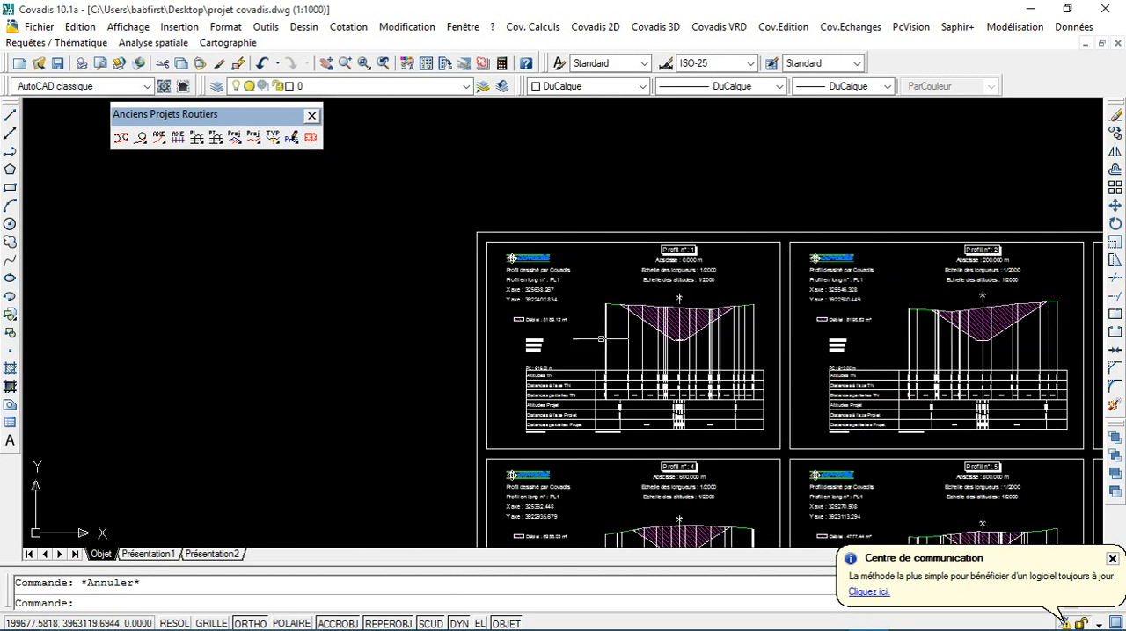
pyautogui.scroll(8, 600, 339)
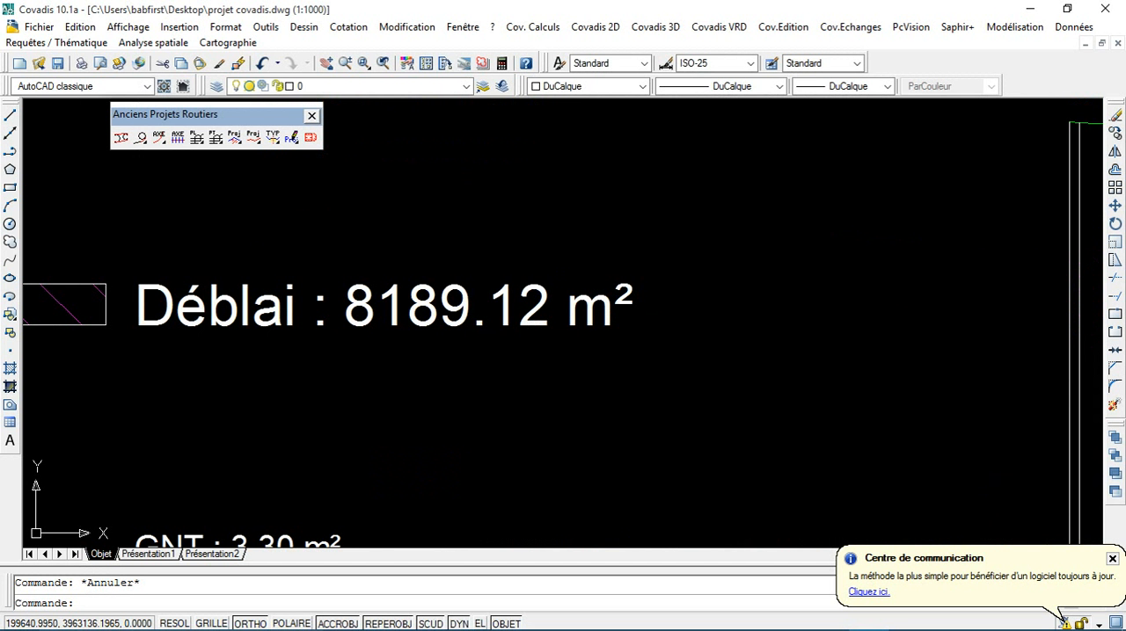
pyautogui.scroll(-6, 597, 343)
pyautogui.scroll(-2, 641, 448)
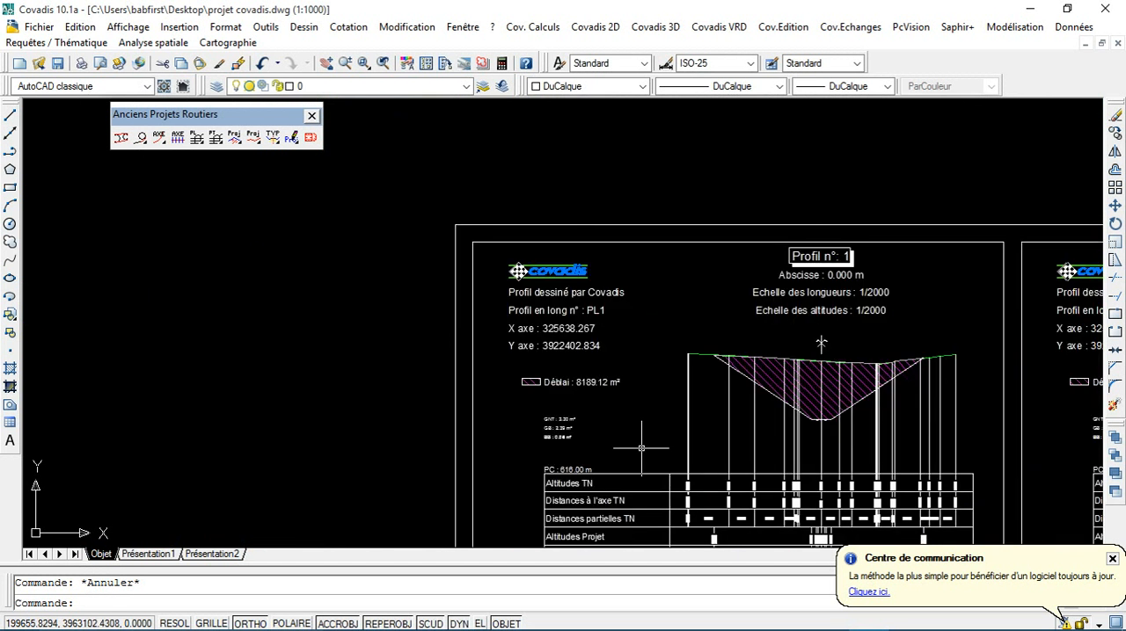
# Step: Read the GNT, GB and BB pavement layer areas listed beside profile 1
pyautogui.scroll(10, 630, 390)
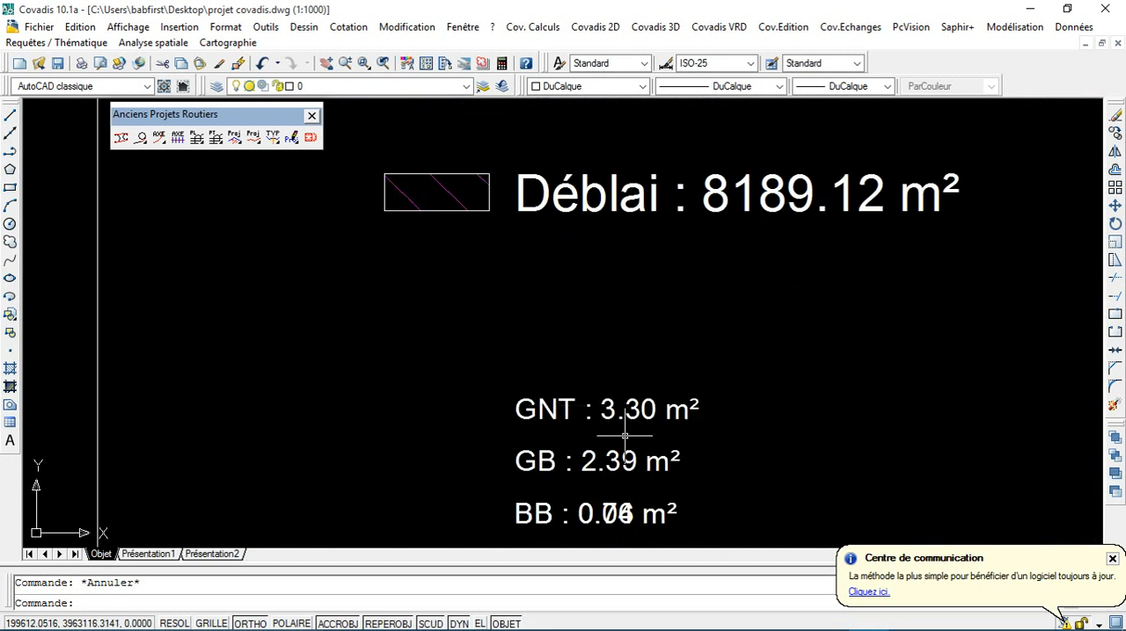
pyautogui.moveTo(607, 370); pyautogui.dragTo(614, 352, button='middle')
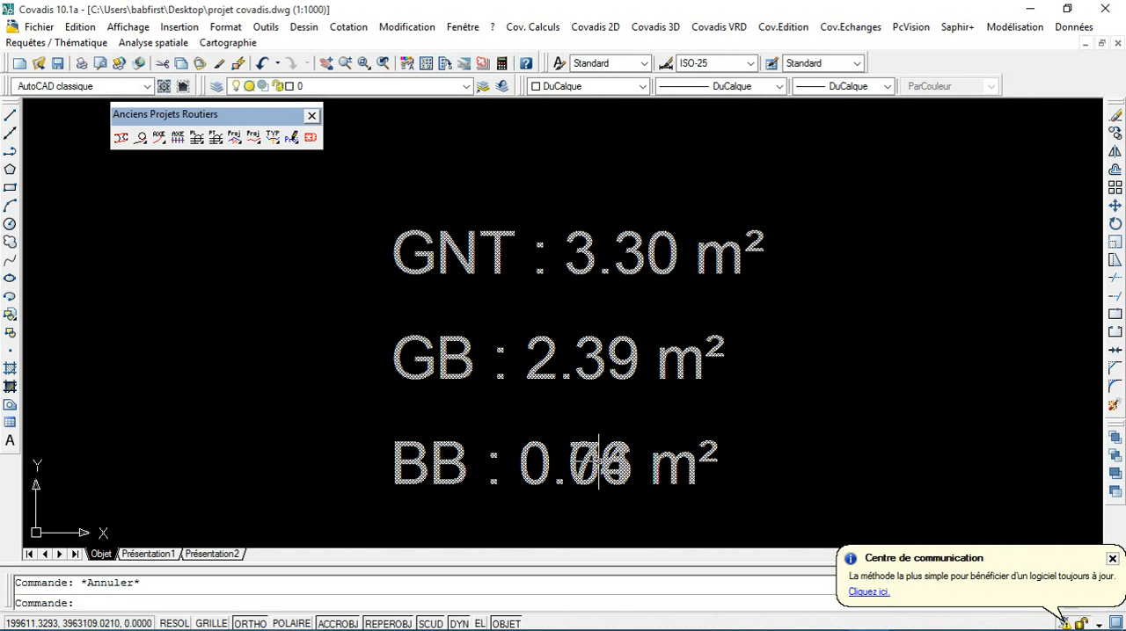
pyautogui.scroll(6, 598, 457)
pyautogui.scroll(-4, 586, 479)
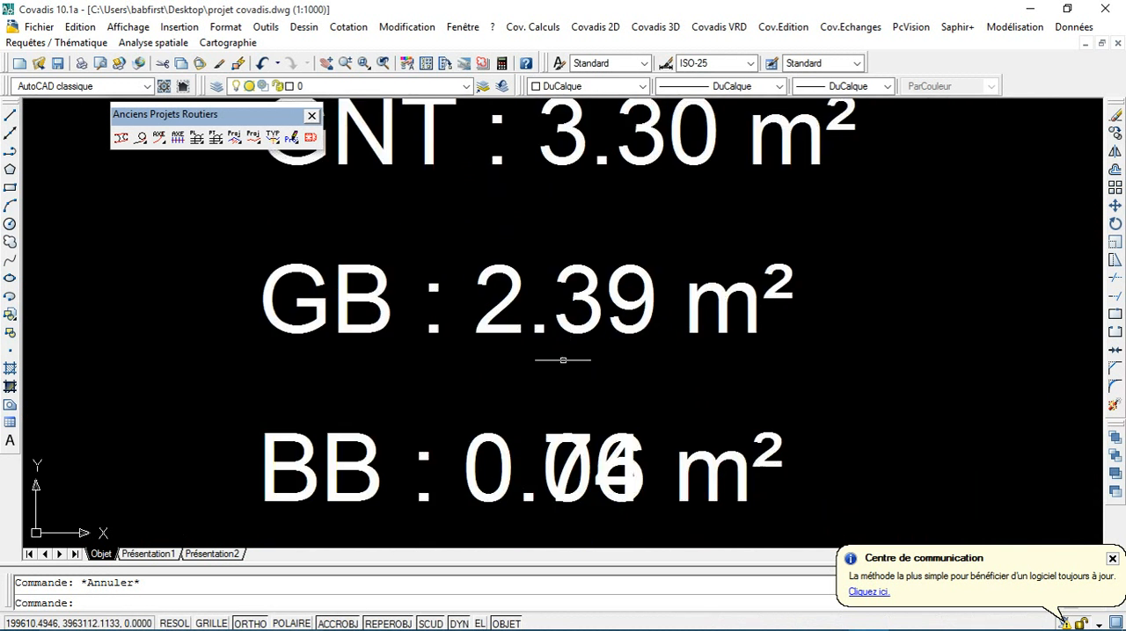
pyautogui.scroll(-8, 520, 356)
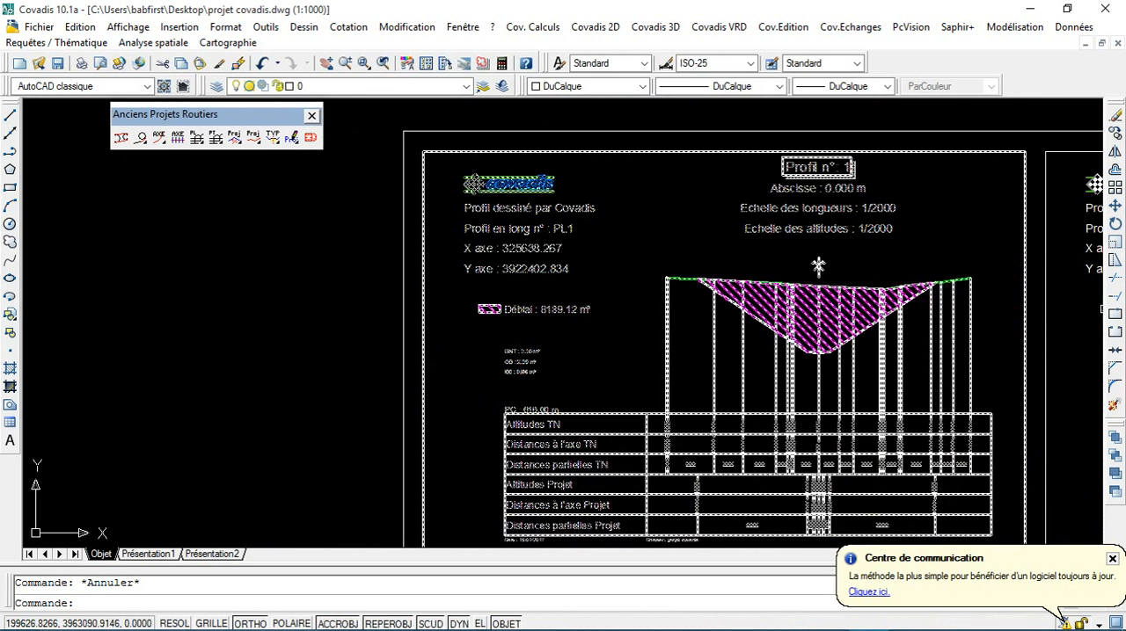
pyautogui.scroll(8, 532, 378)
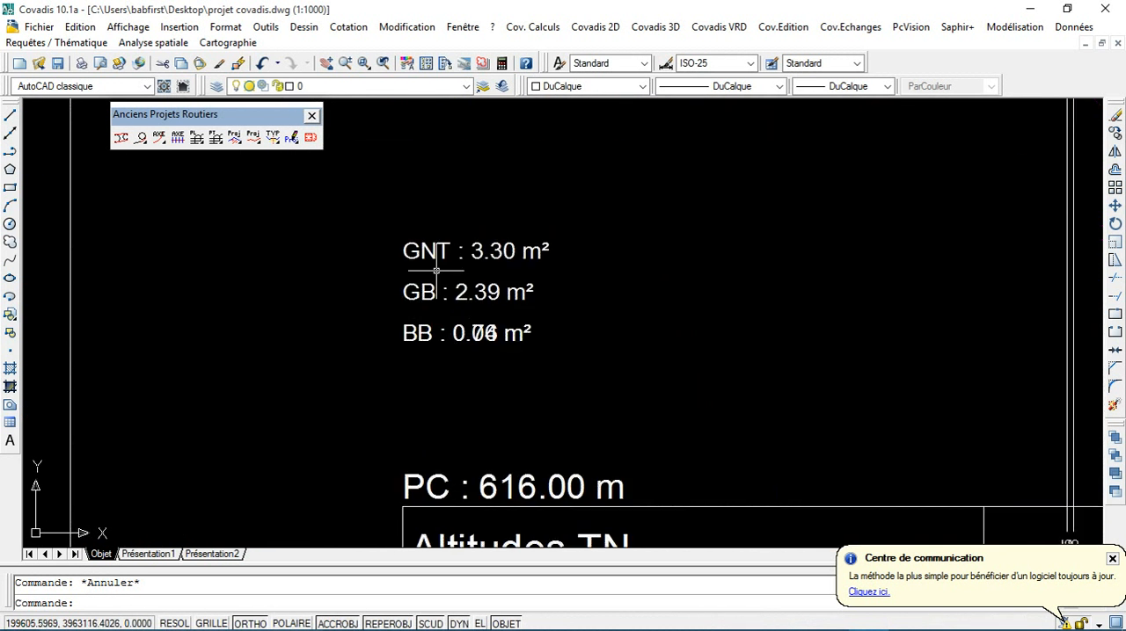
# Step: Read the ground and project elevations, axis distances and partial distances in profile 1's table
pyautogui.scroll(-8, 684, 349)
pyautogui.moveTo(777, 340)
pyautogui.mouseDown(button='middle')
pyautogui.moveTo(683, 369)
pyautogui.moveTo(545, 356)
pyautogui.mouseUp(button='middle')
pyautogui.scroll(6, 538, 444)
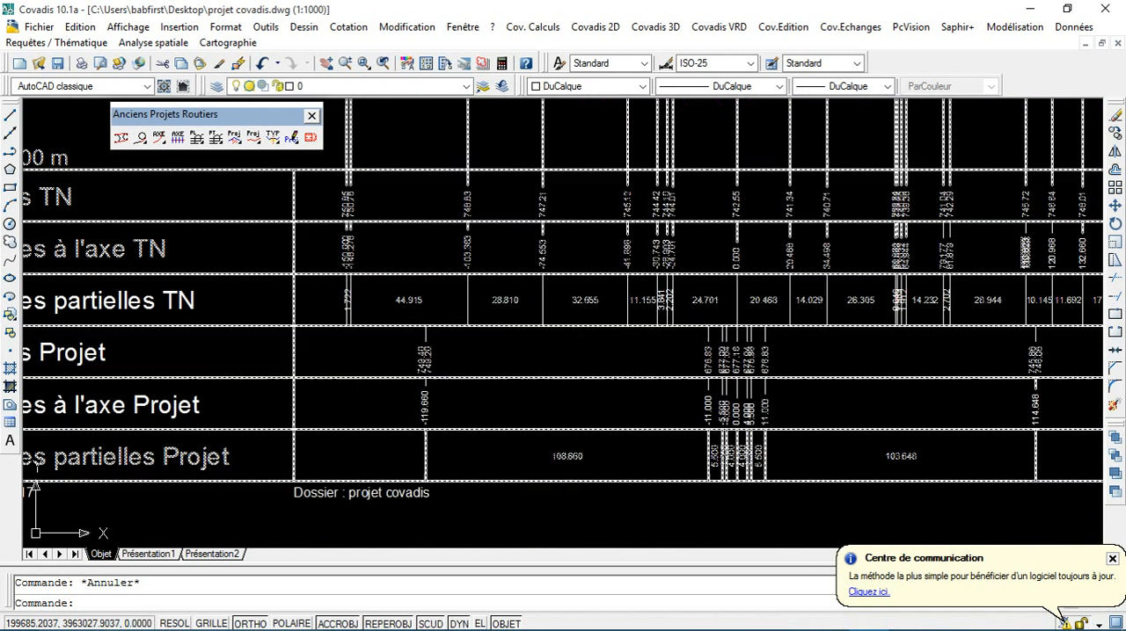
pyautogui.scroll(3, 484, 409)
pyautogui.scroll(-7, 733, 473)
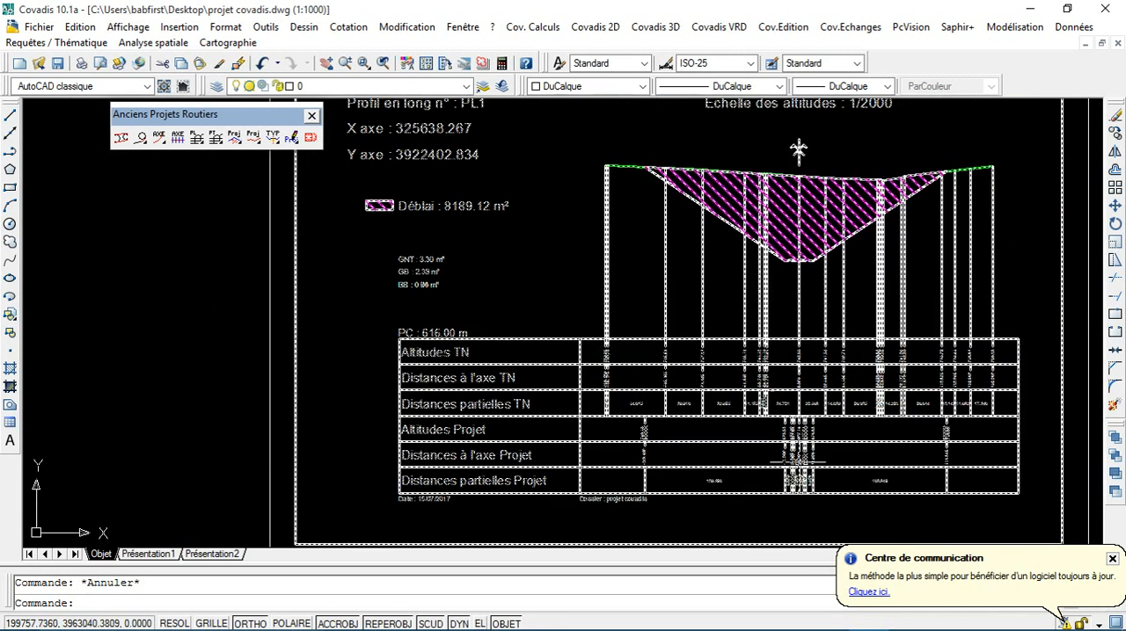
pyautogui.scroll(4, 811, 460)
pyautogui.scroll(-2, 811, 462)
pyautogui.scroll(-5, 776, 270)
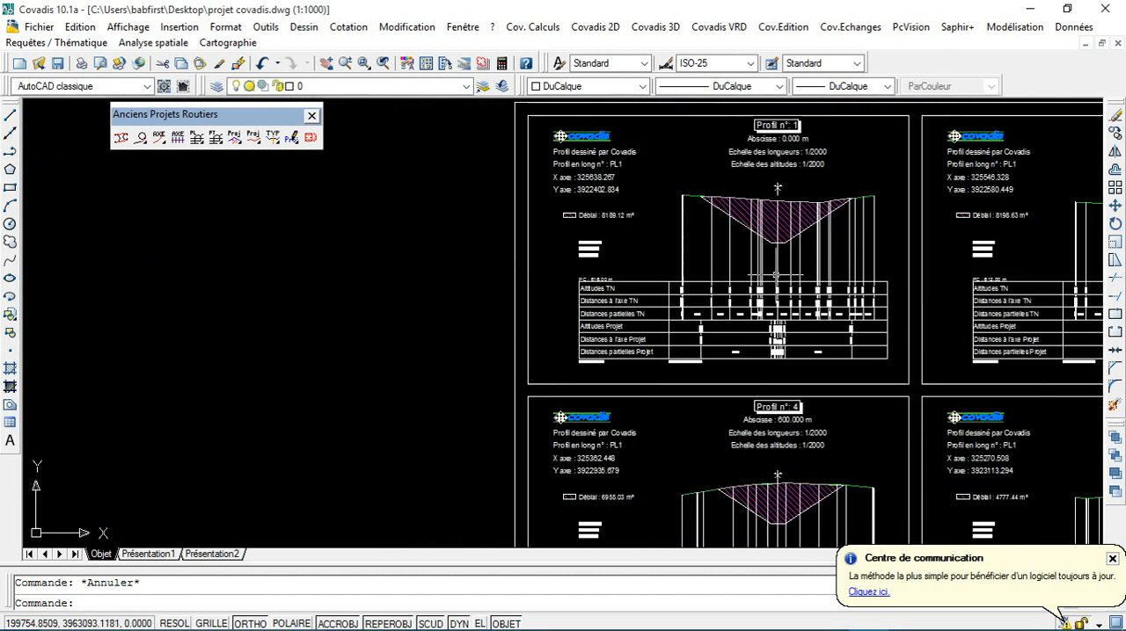
# Step: Look over the first profile sheets and inspect profile 25's cut section on the third sheet
pyautogui.moveTo(788, 248)
pyautogui.mouseDown(button='middle')
pyautogui.moveTo(700, 317)
pyautogui.moveTo(457, 317)
pyautogui.mouseUp(button='middle')
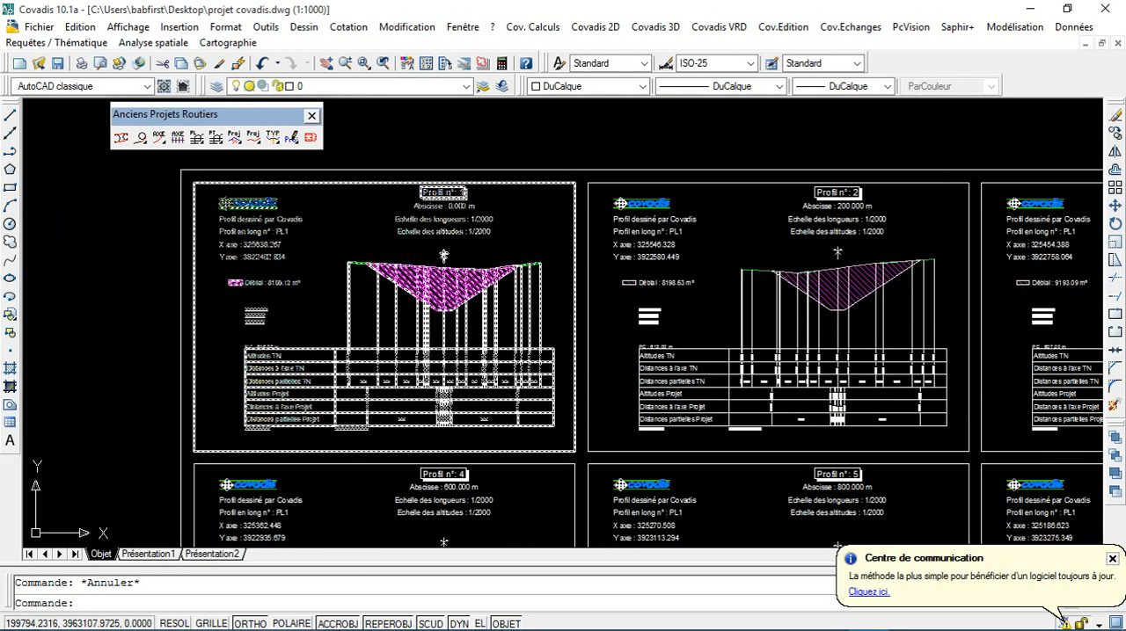
pyautogui.scroll(-6, 556, 350)
pyautogui.moveTo(631, 389); pyautogui.dragTo(490, 327, button='middle')
pyautogui.scroll(8, 458, 387)
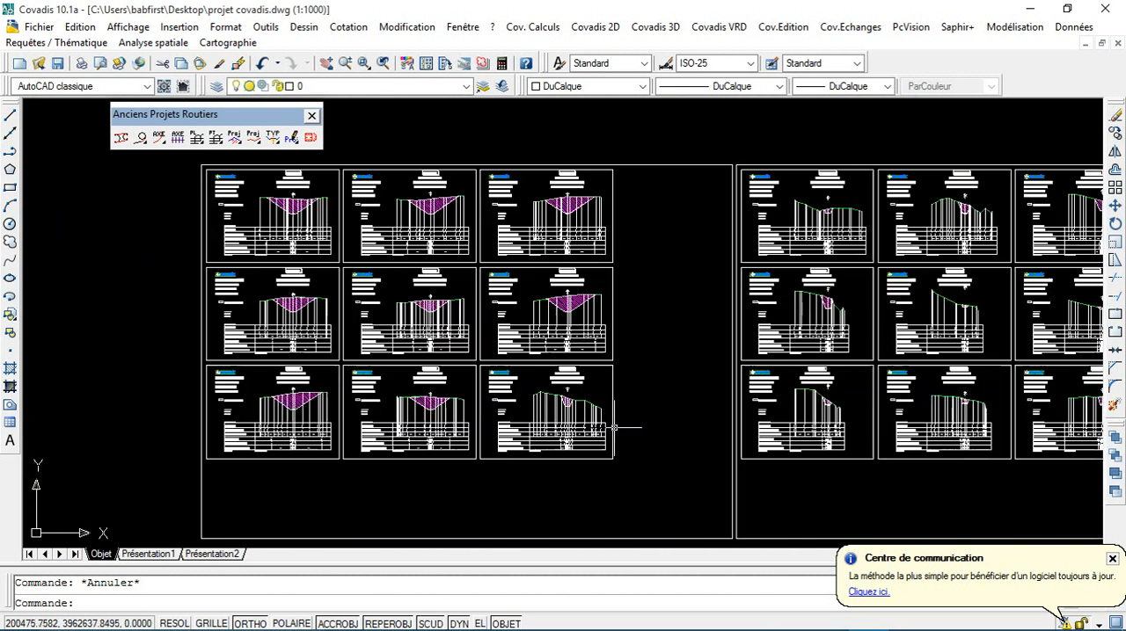
pyautogui.scroll(-8, 458, 387)
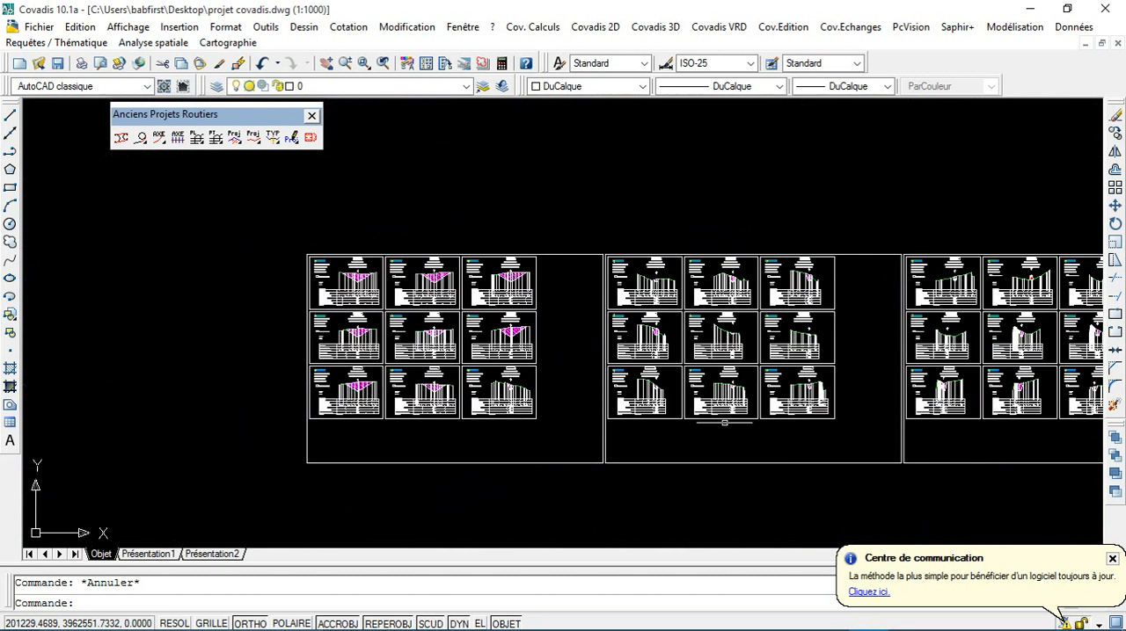
pyautogui.scroll(3, 660, 348)
pyautogui.scroll(3, 660, 348)
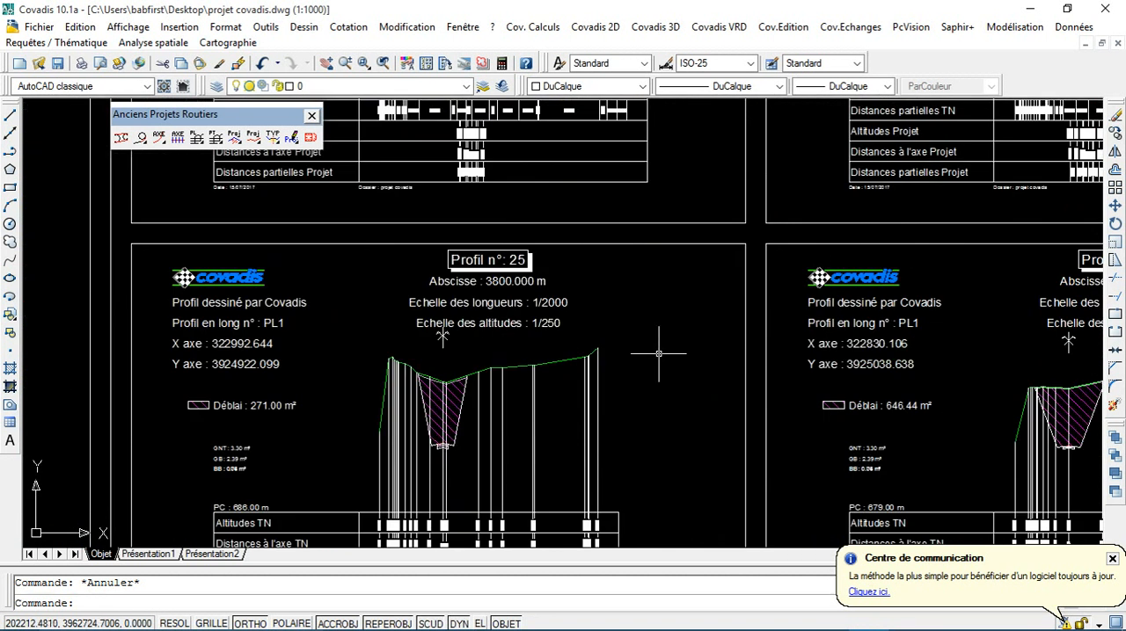
pyautogui.scroll(-8, 756, 378)
pyautogui.scroll(7, 532, 364)
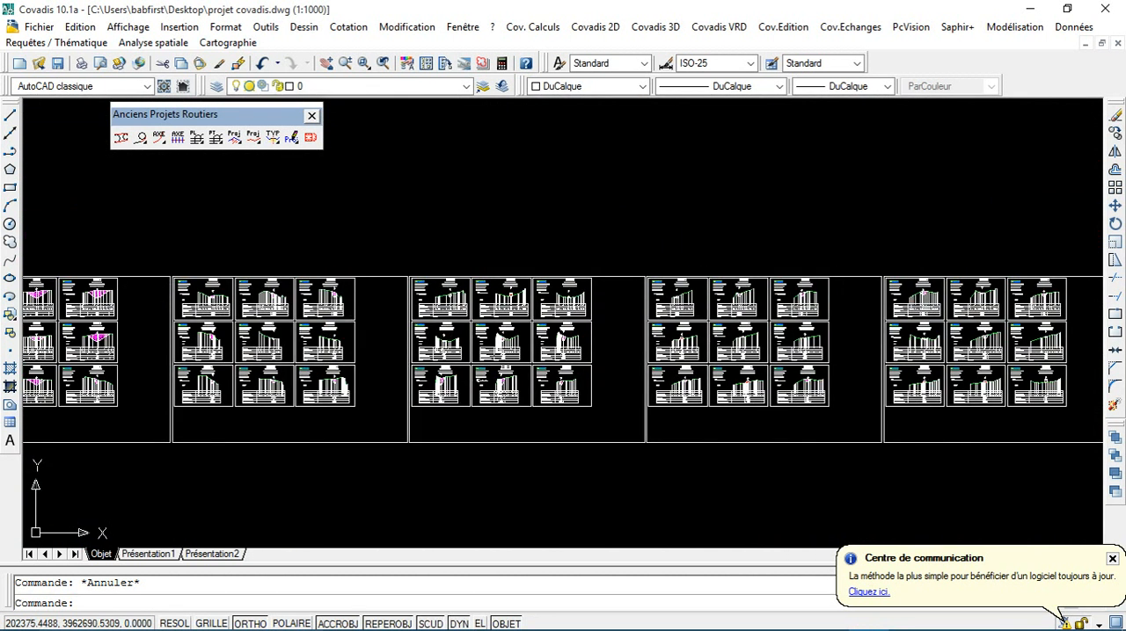
pyautogui.scroll(-1, 532, 363)
pyautogui.scroll(-5, 532, 363)
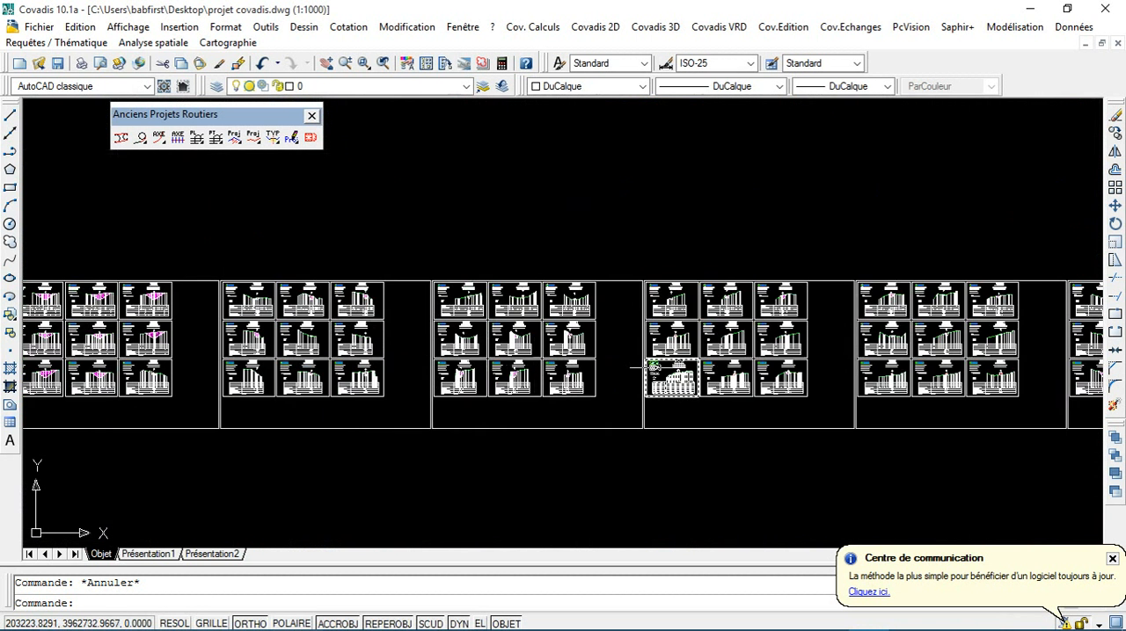
# Step: Examine the fill sections and areas of profiles 32 and 31, along with the cut section of profile 28 above
pyautogui.scroll(8, 437, 366)
pyautogui.scroll(6, 370, 357)
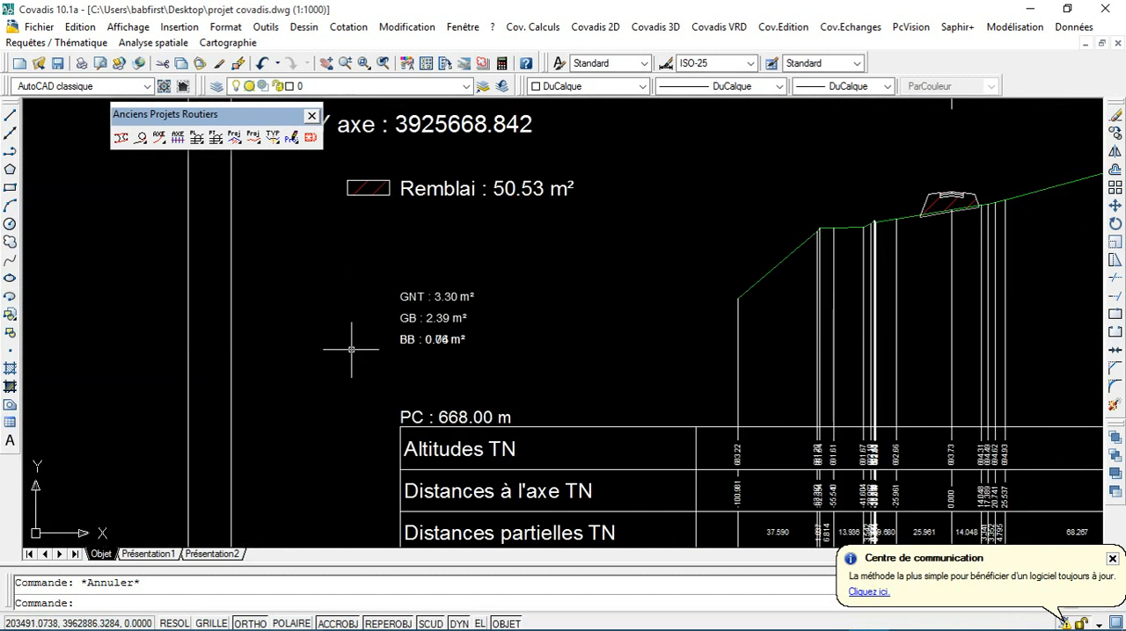
pyautogui.scroll(-10, 347, 347)
pyautogui.scroll(8, 219, 377)
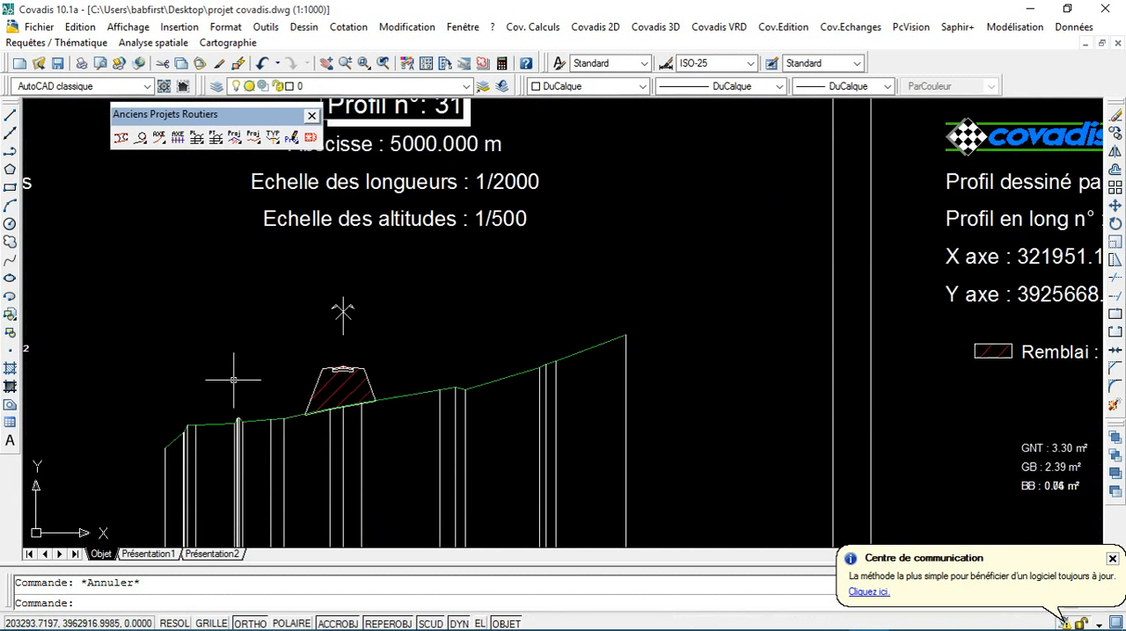
pyautogui.moveTo(232, 376); pyautogui.dragTo(390, 360, button='middle')
pyautogui.moveTo(167, 361); pyautogui.dragTo(385, 339, button='middle')
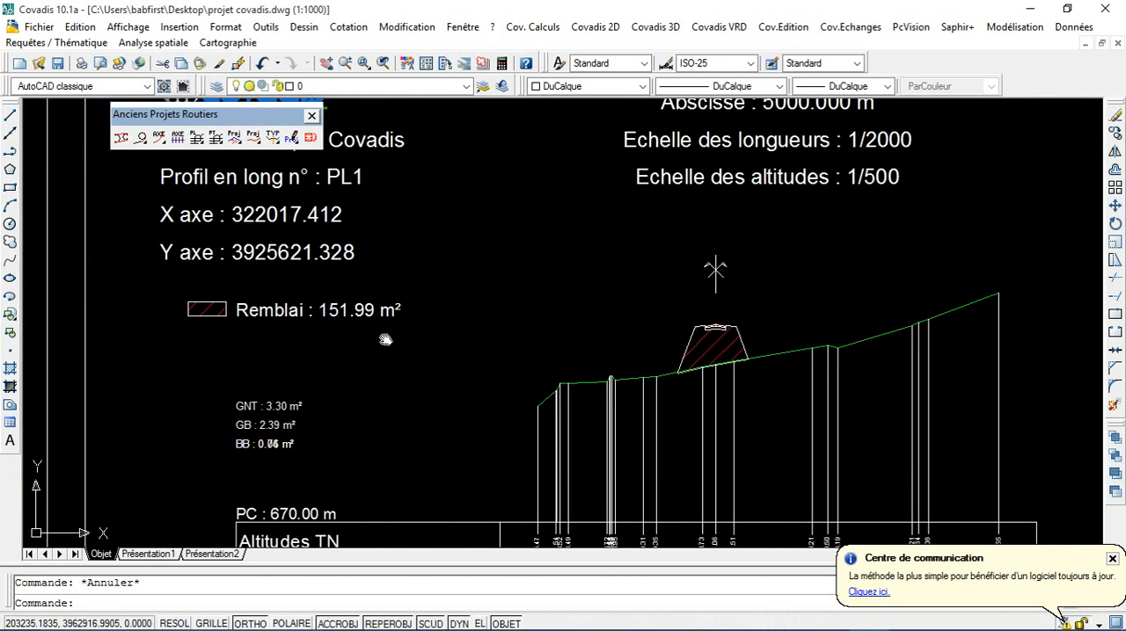
pyautogui.scroll(-4, 486, 359)
pyautogui.scroll(3, 577, 358)
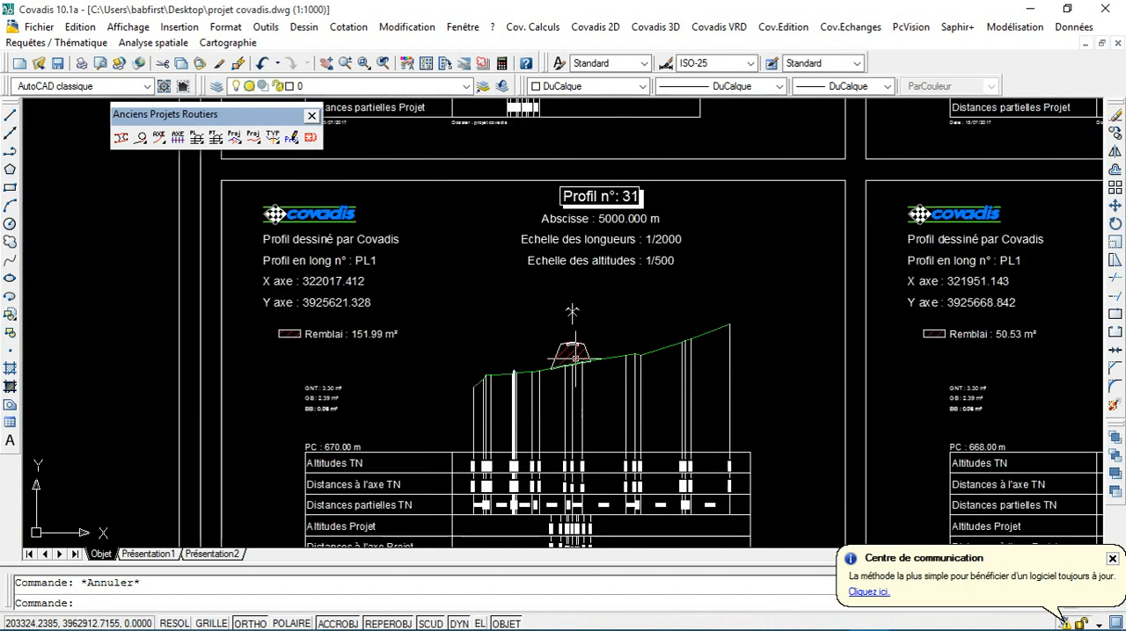
pyautogui.scroll(-5, 574, 360)
pyautogui.scroll(6, 560, 260)
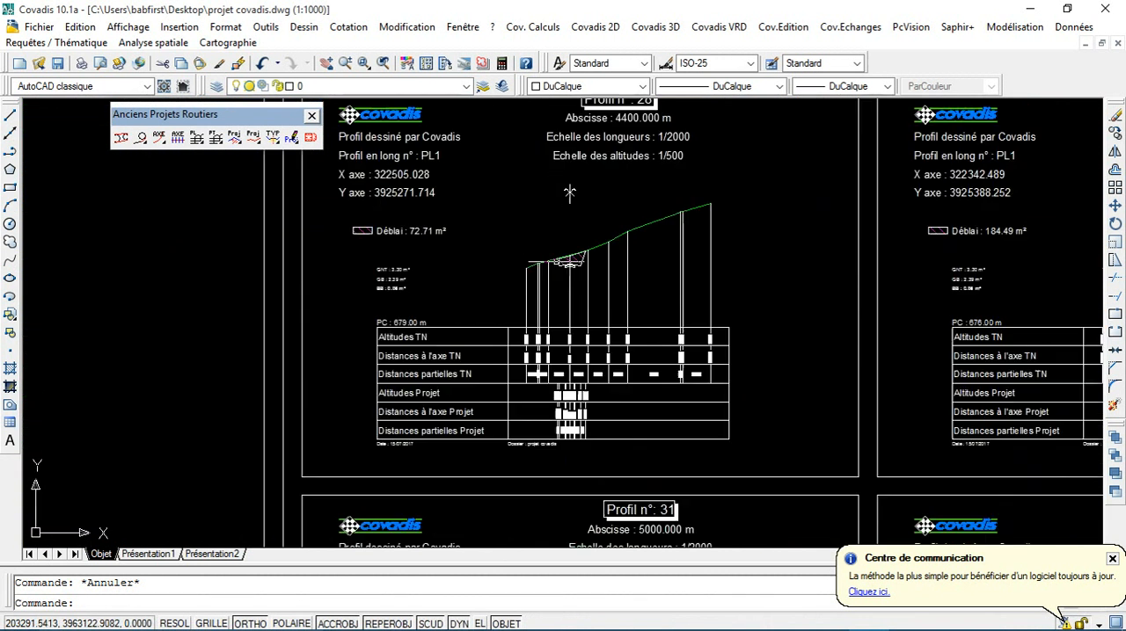
# Step: Survey the fourth and fifth profile sheets, including profiles 37 to 45, and the complete row of sheets
pyautogui.scroll(-5, 560, 260)
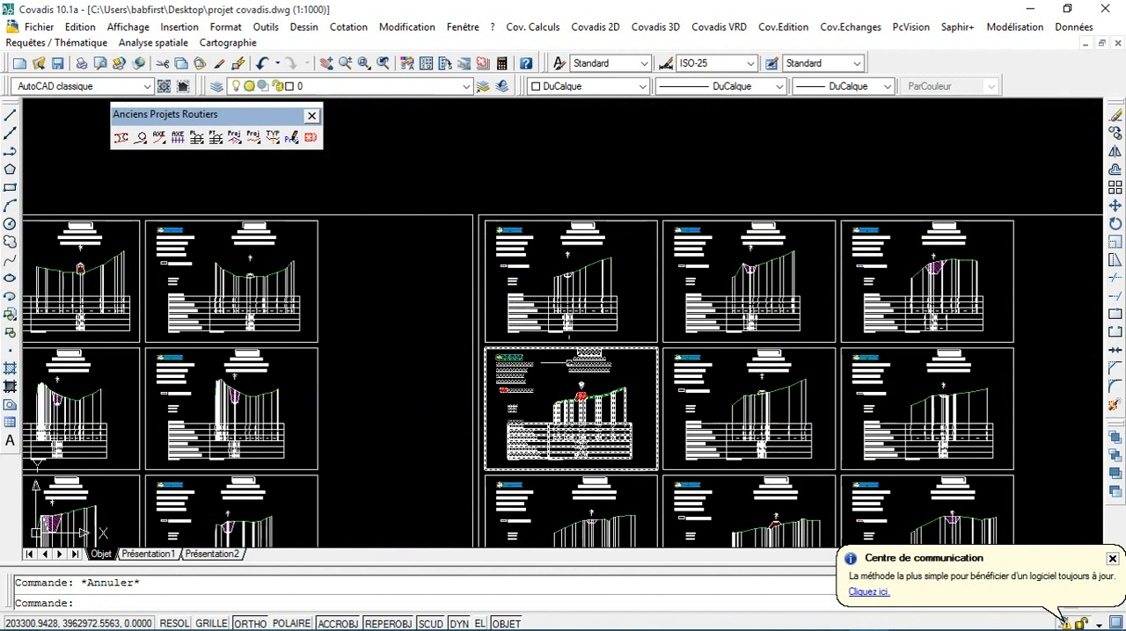
pyautogui.scroll(5, 571, 404)
pyautogui.scroll(2, 588, 392)
pyautogui.scroll(-7, 587, 392)
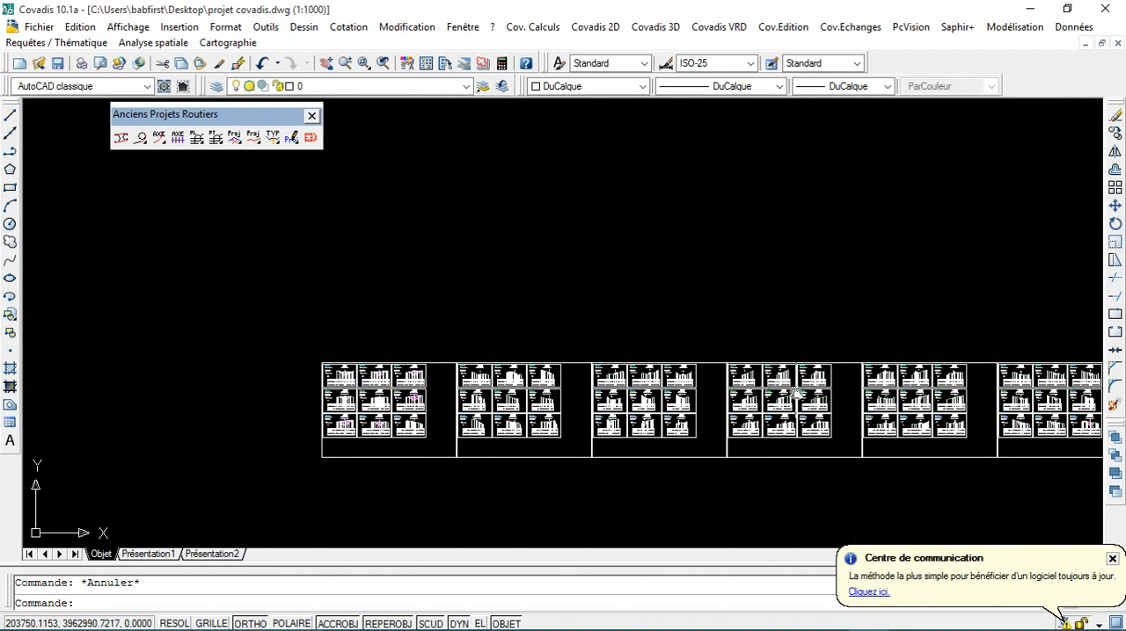
pyautogui.scroll(7, 734, 348)
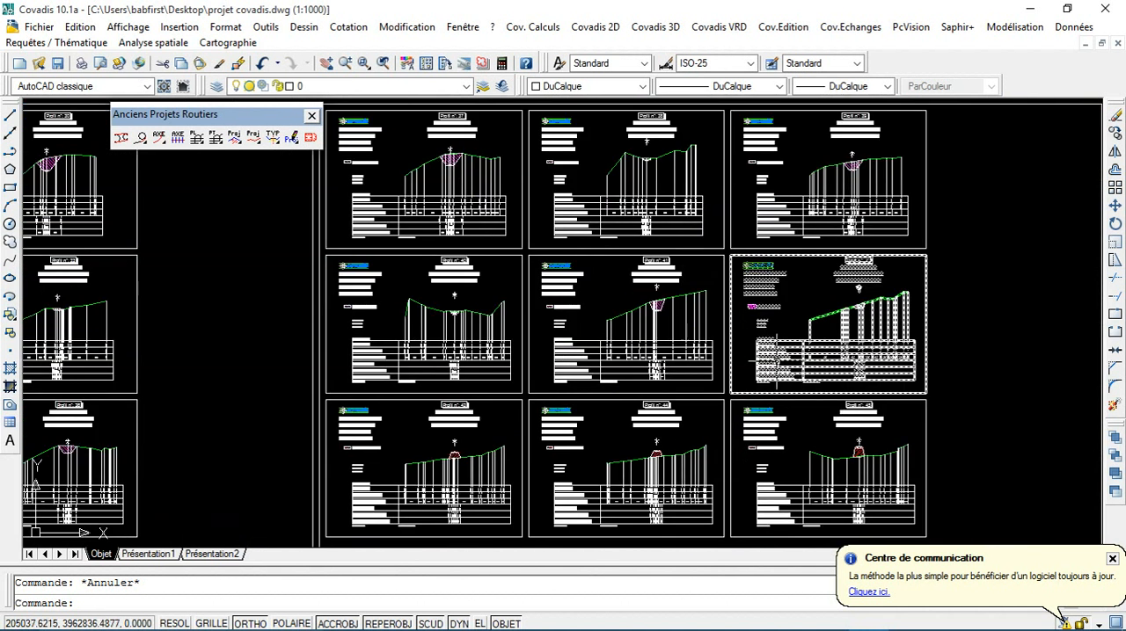
pyautogui.scroll(-8, 774, 361)
pyautogui.scroll(-4, 774, 361)
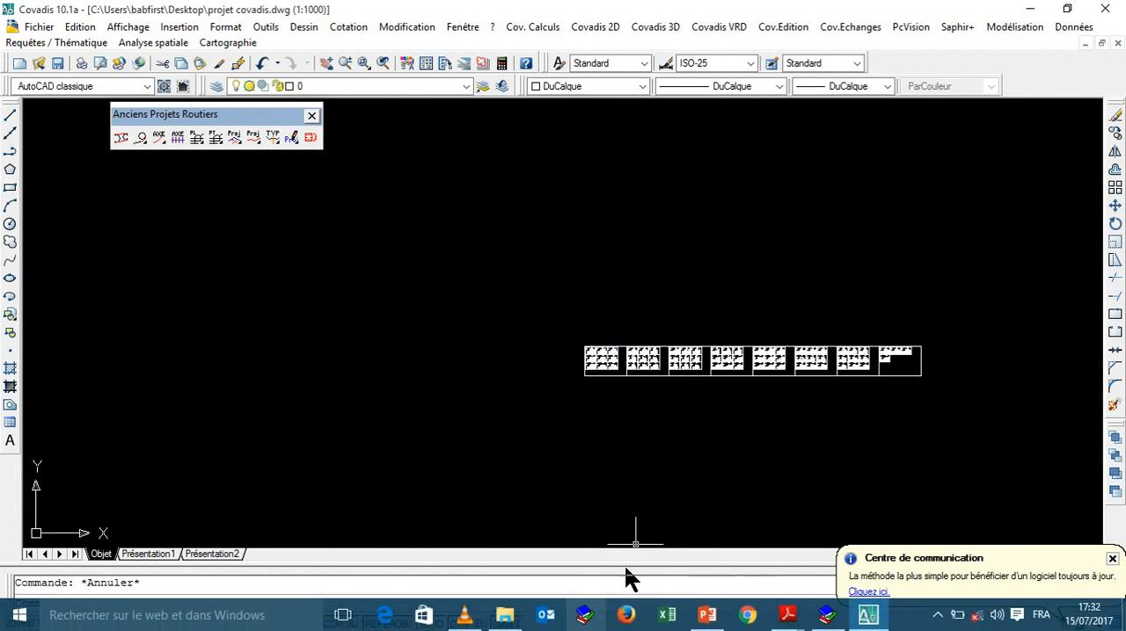
# Step: Examine profile 67's pavement layers and the project rows of its table on the last sheet
pyautogui.scroll(5, 920, 361)
pyautogui.scroll(10, 786, 310)
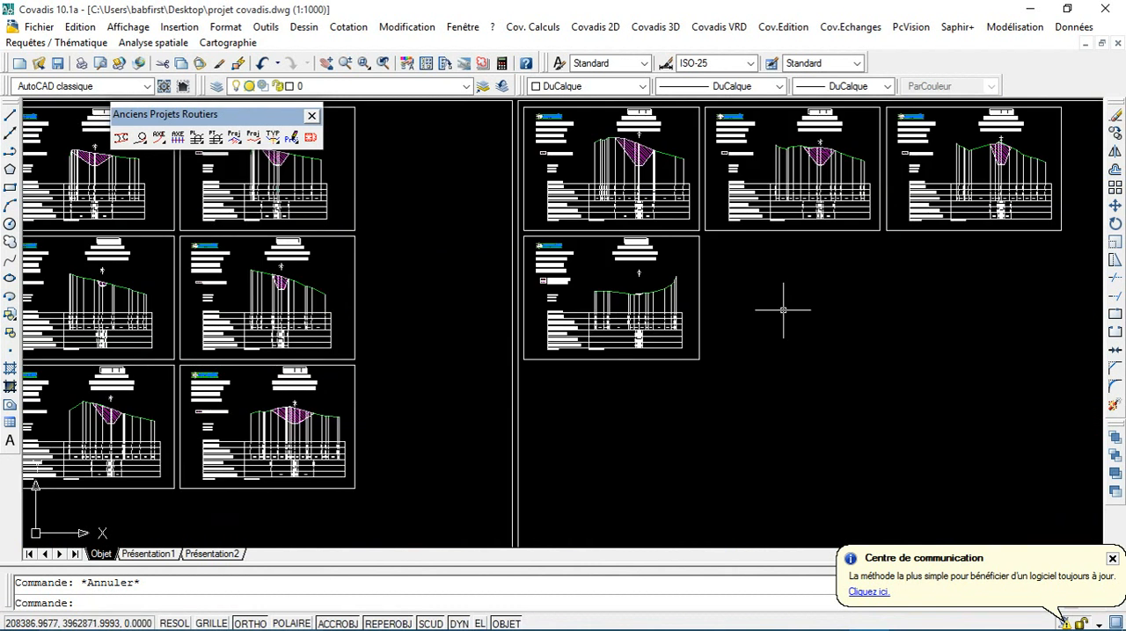
pyautogui.scroll(-8, 440, 302)
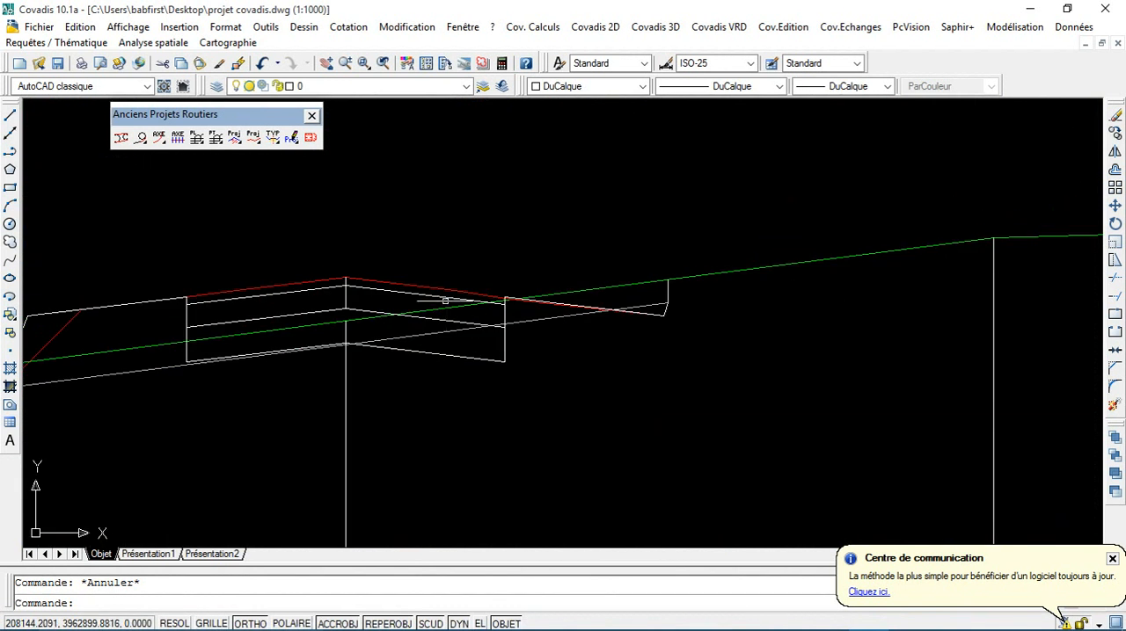
pyautogui.scroll(6, 471, 395)
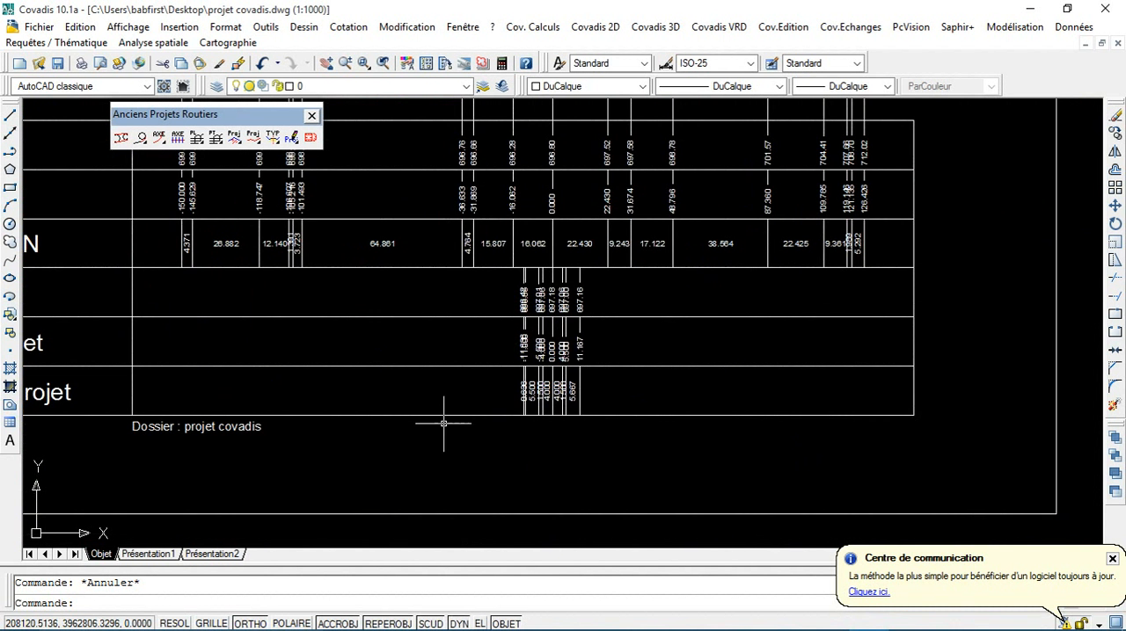
pyautogui.scroll(-4, 443, 423)
pyautogui.moveTo(492, 12)
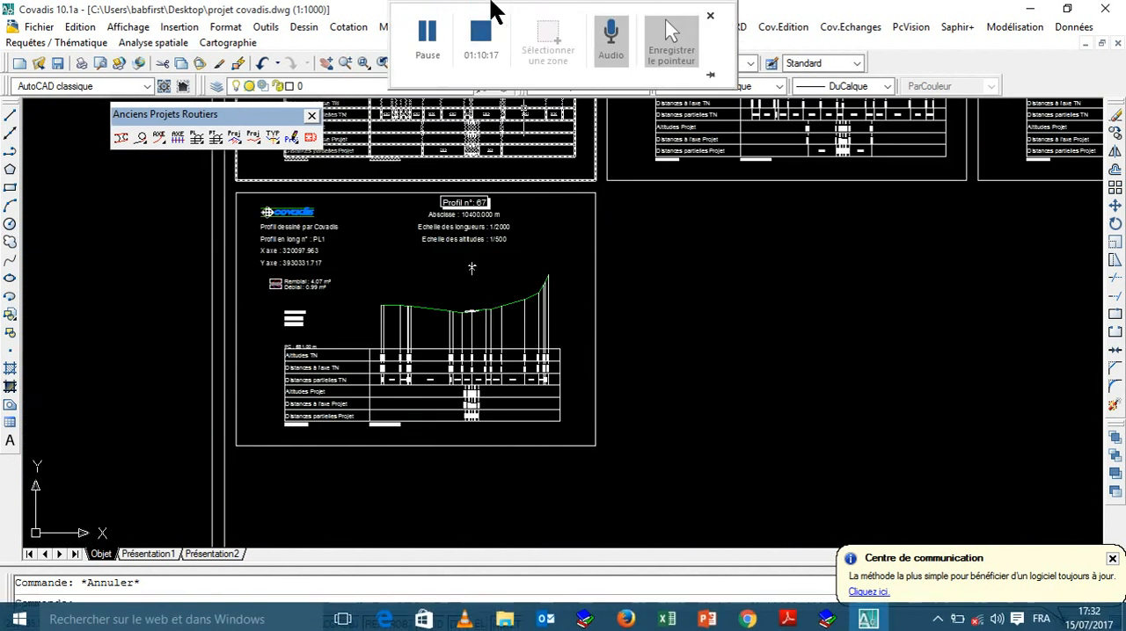
pyautogui.click(474, 64)
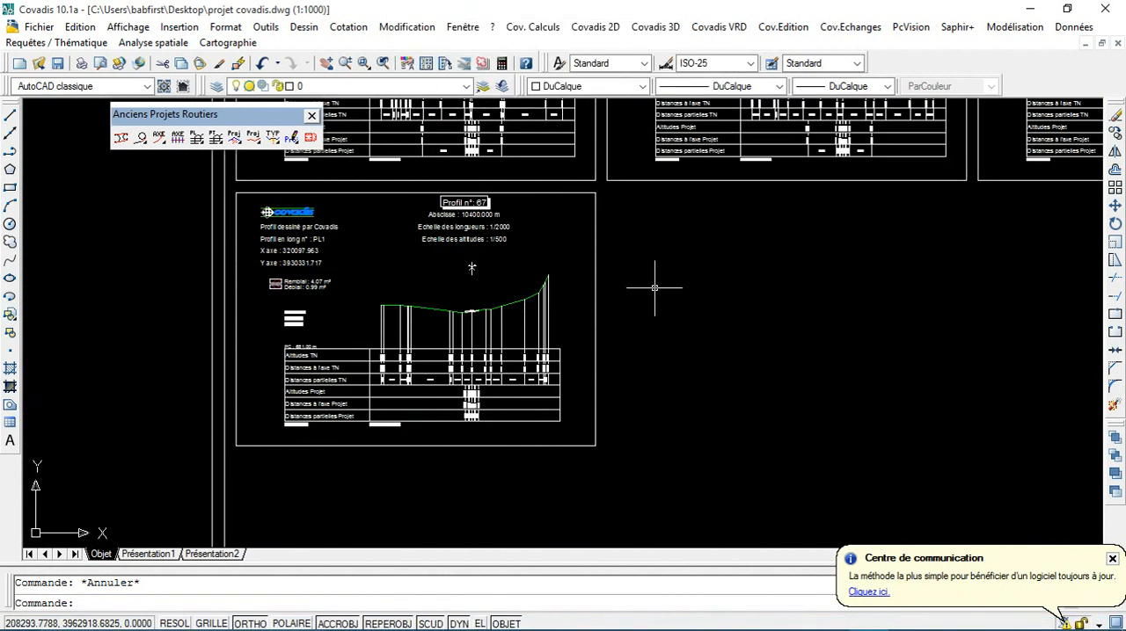
pyautogui.scroll(-3, 655, 287)
pyautogui.scroll(-4, 739, 278)
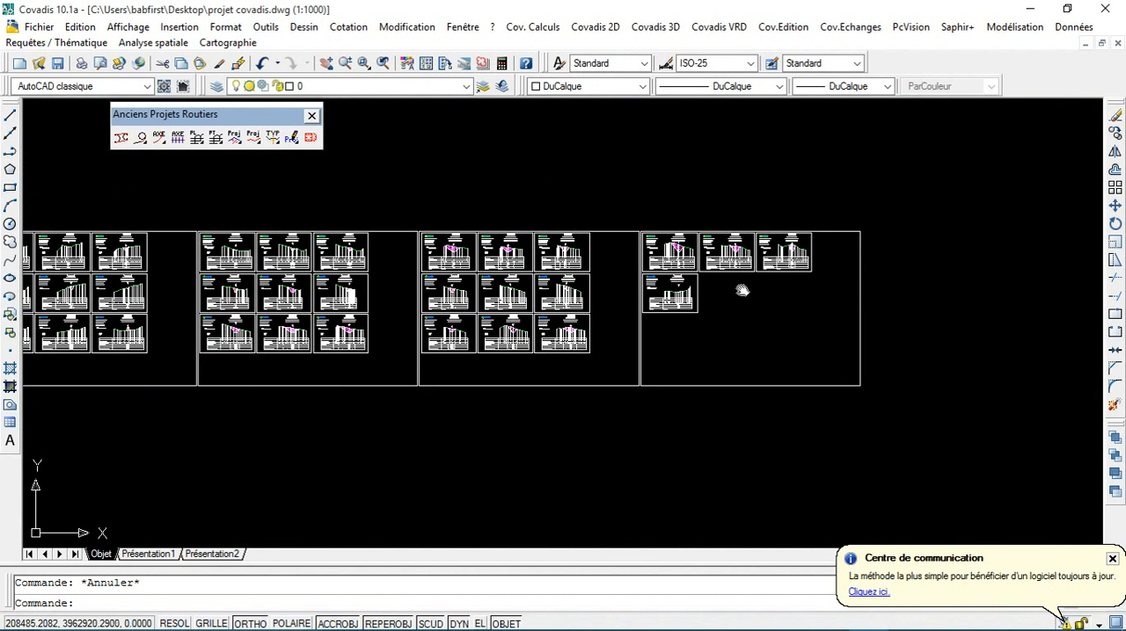
pyautogui.moveTo(742, 289)
pyautogui.mouseDown(button='middle')
pyautogui.moveTo(678, 402)
pyautogui.moveTo(608, 380)
pyautogui.mouseUp(button='middle')
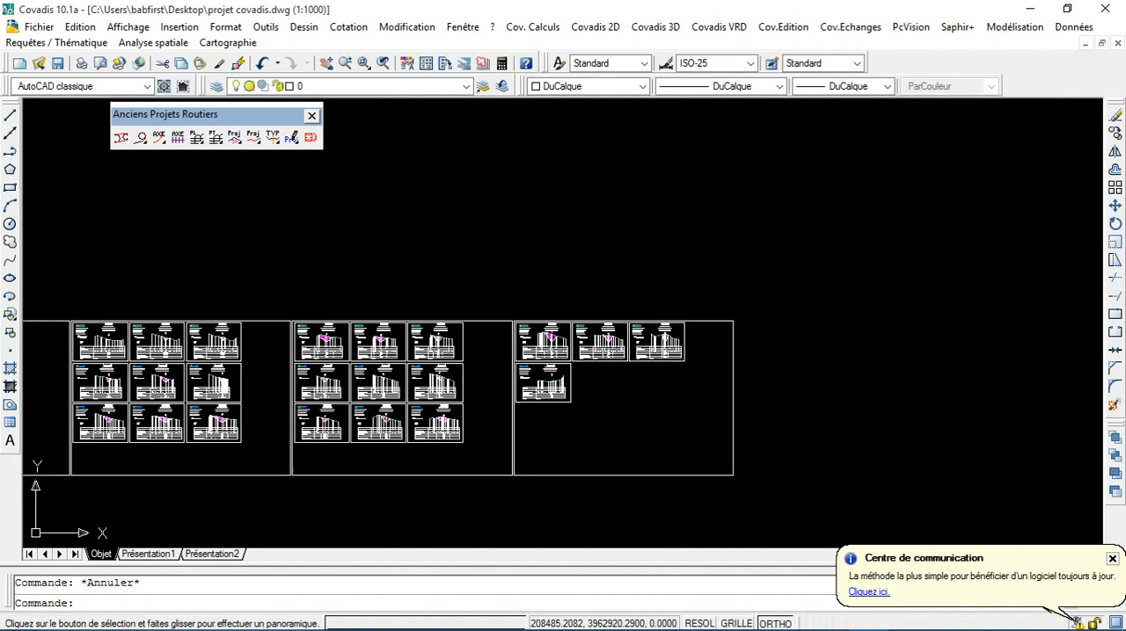
pyautogui.click(665, 26)
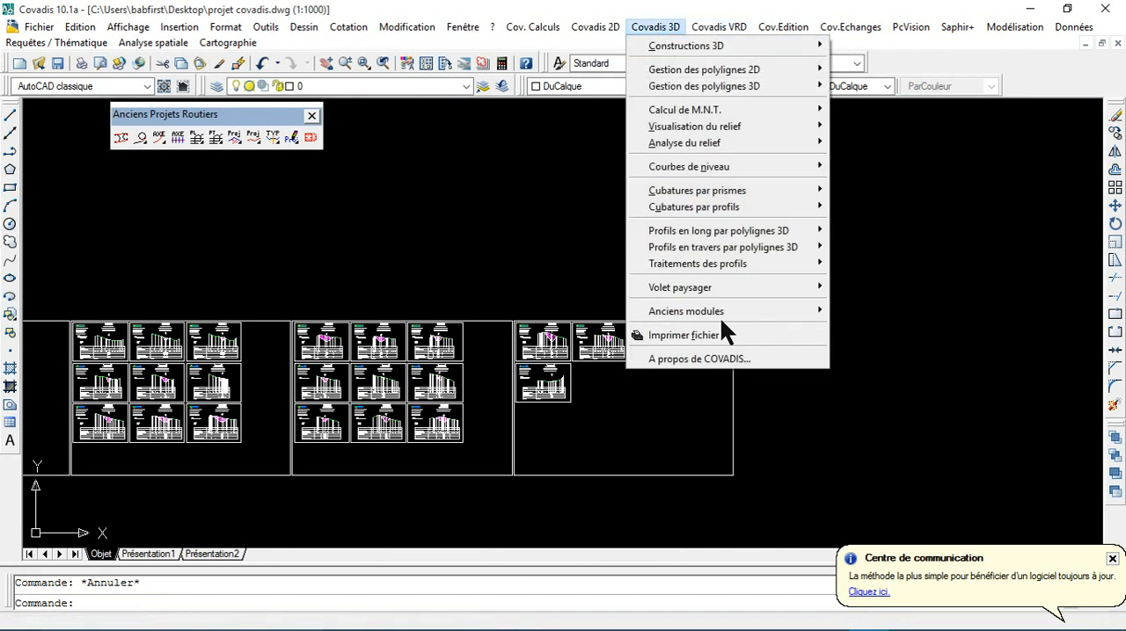
pyautogui.moveTo(738, 310)
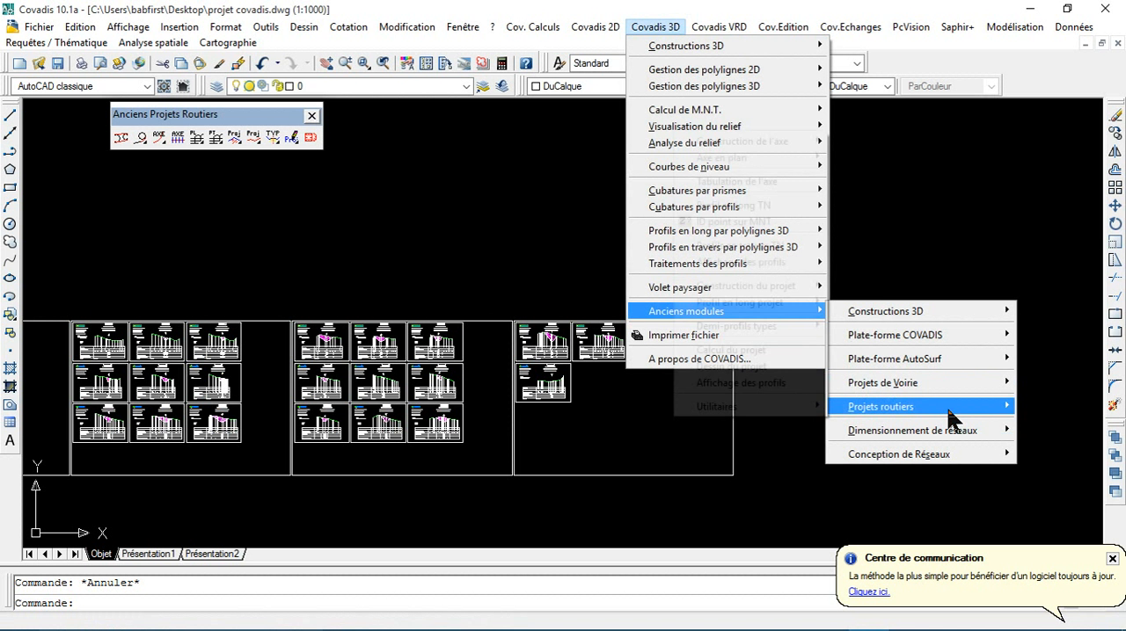
pyautogui.moveTo(949, 410)
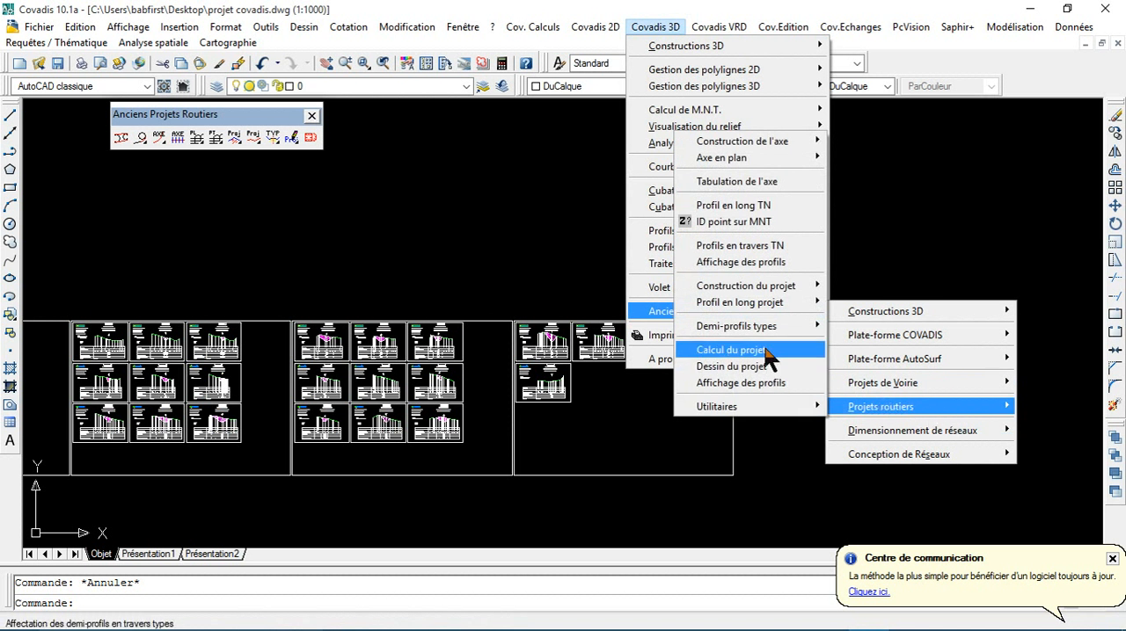
pyautogui.click(430, 208)
pyautogui.click(429, 209)
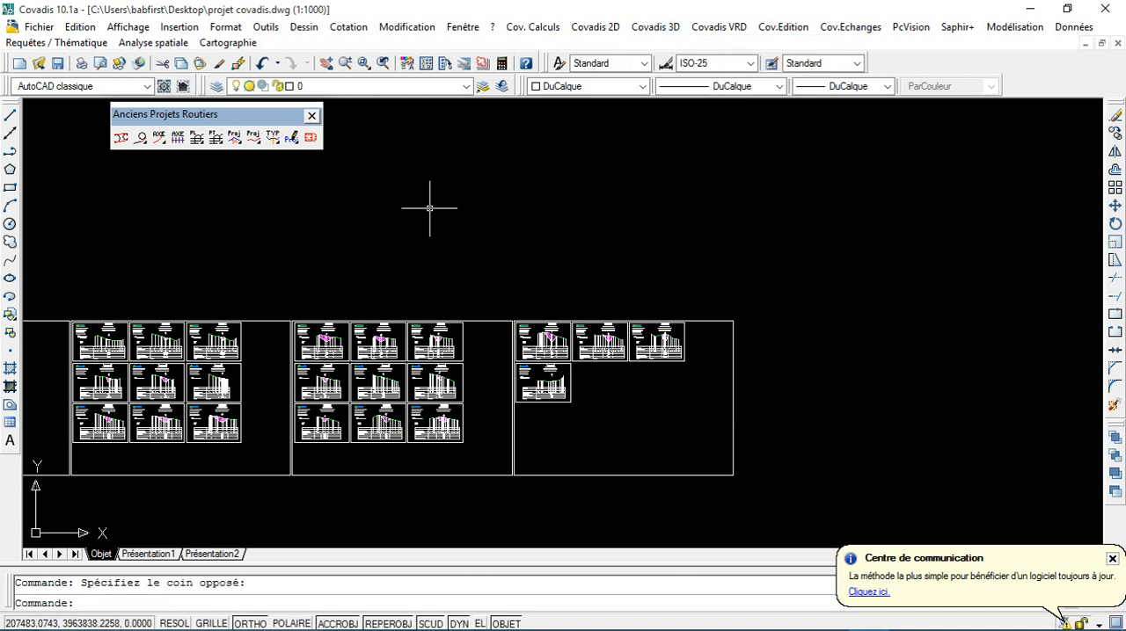
# Step: Undo the drawing of the cross profile sheets and return to the plan and longitudinal profile
pyautogui.scroll(-2, 338, 302)
pyautogui.scroll(-2, 338, 302)
pyautogui.moveTo(337, 302); pyautogui.dragTo(851, 295, button='middle')
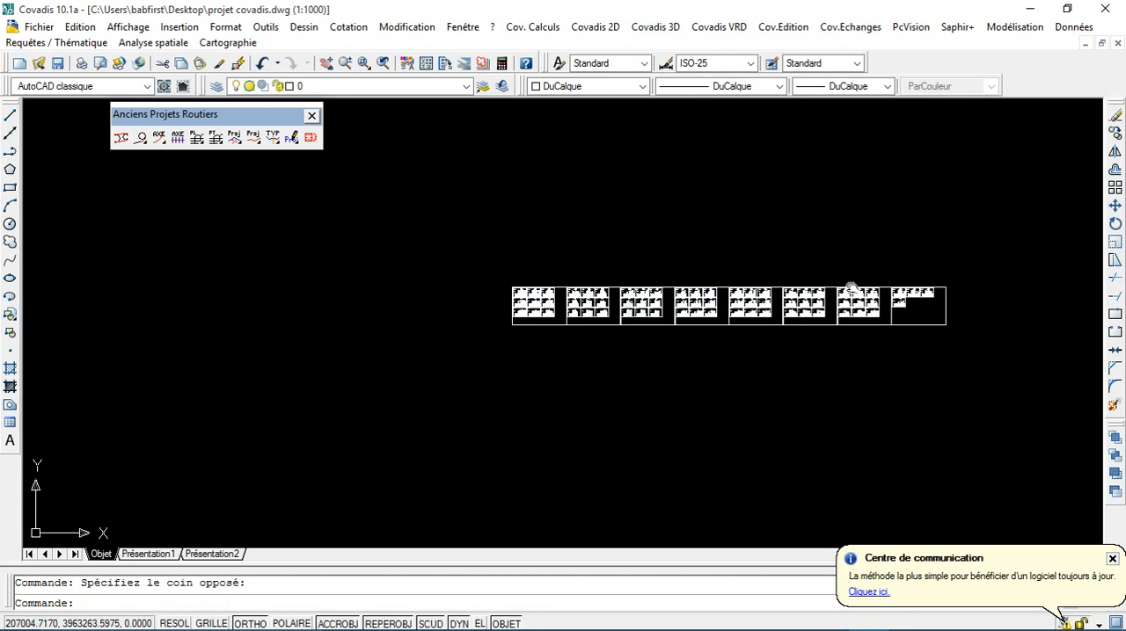
pyautogui.click(262, 67)
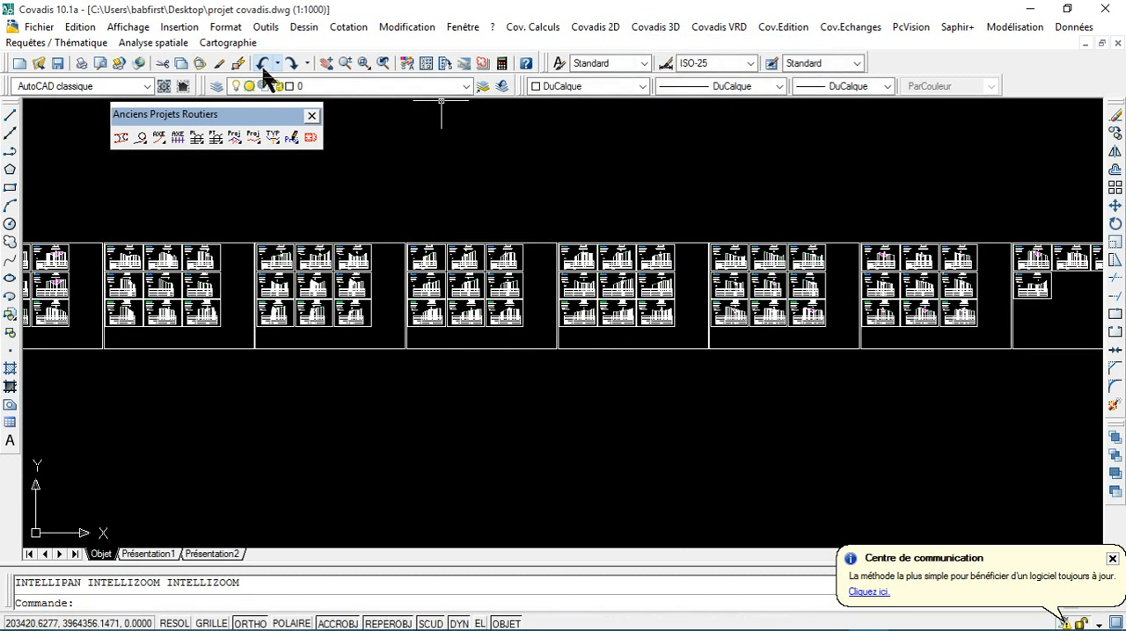
pyautogui.click(264, 69)
pyautogui.click(264, 68)
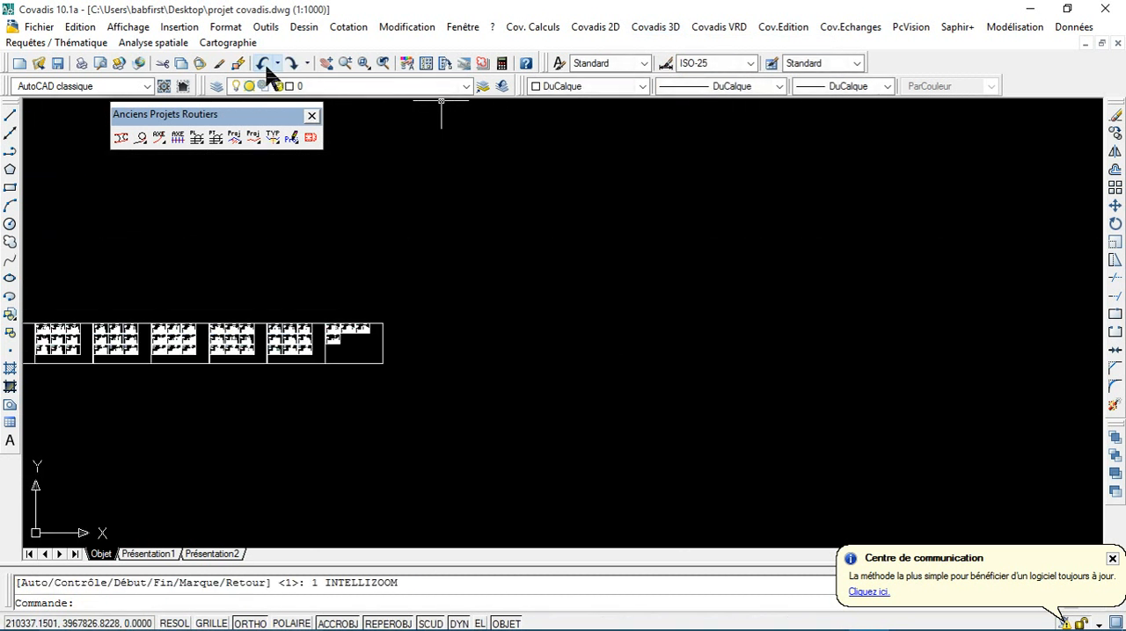
pyautogui.click(266, 70)
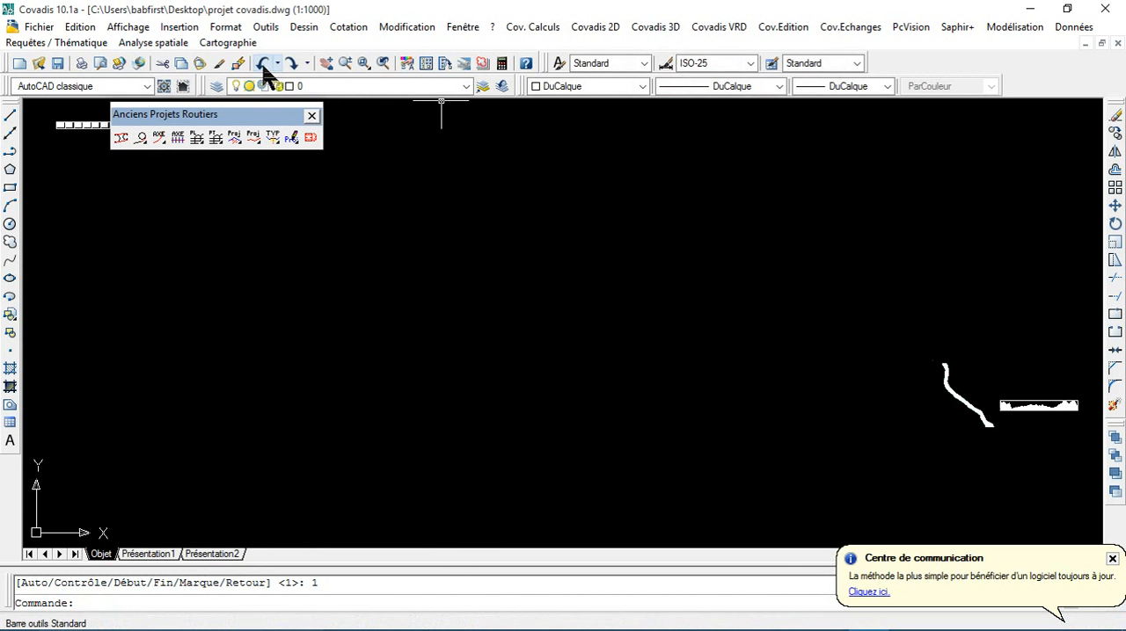
pyautogui.click(264, 71)
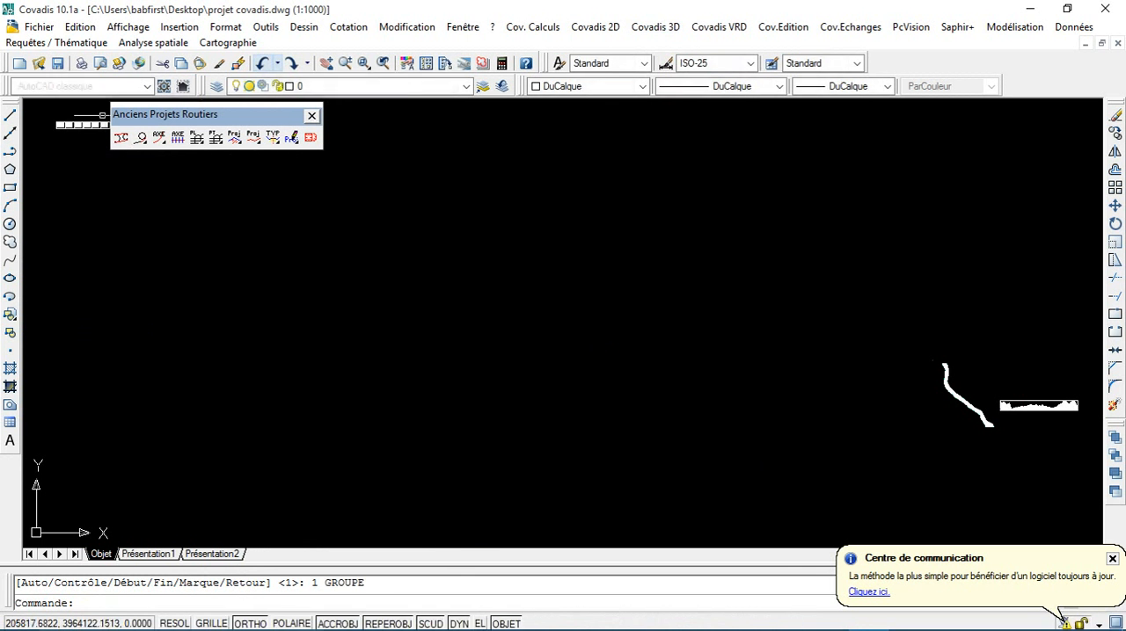
pyautogui.click(262, 64)
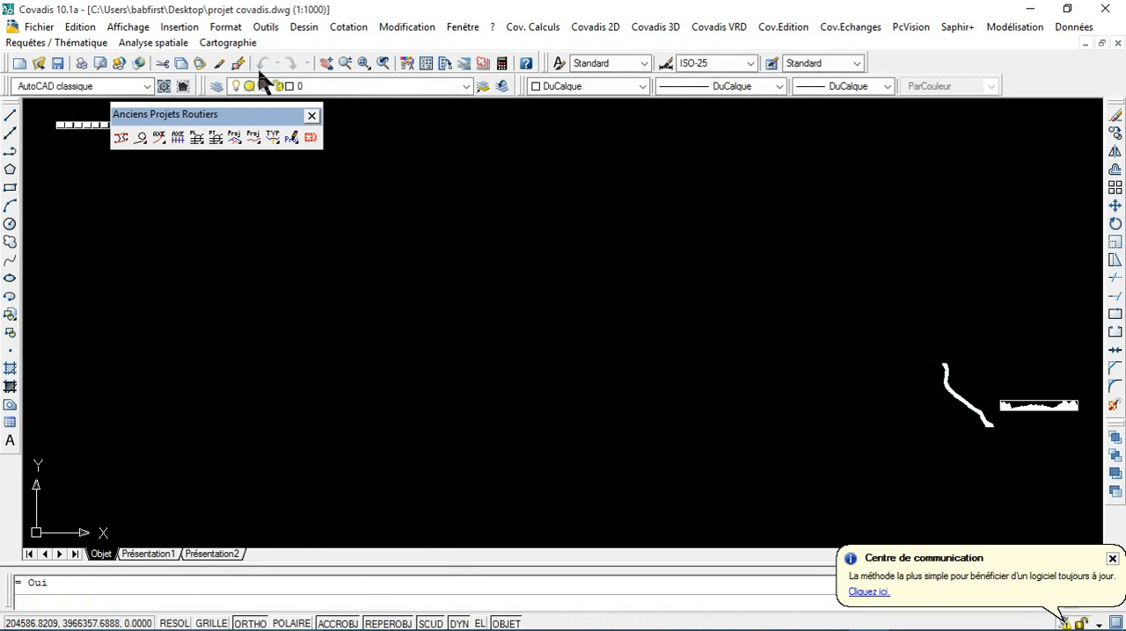
pyautogui.click(262, 64)
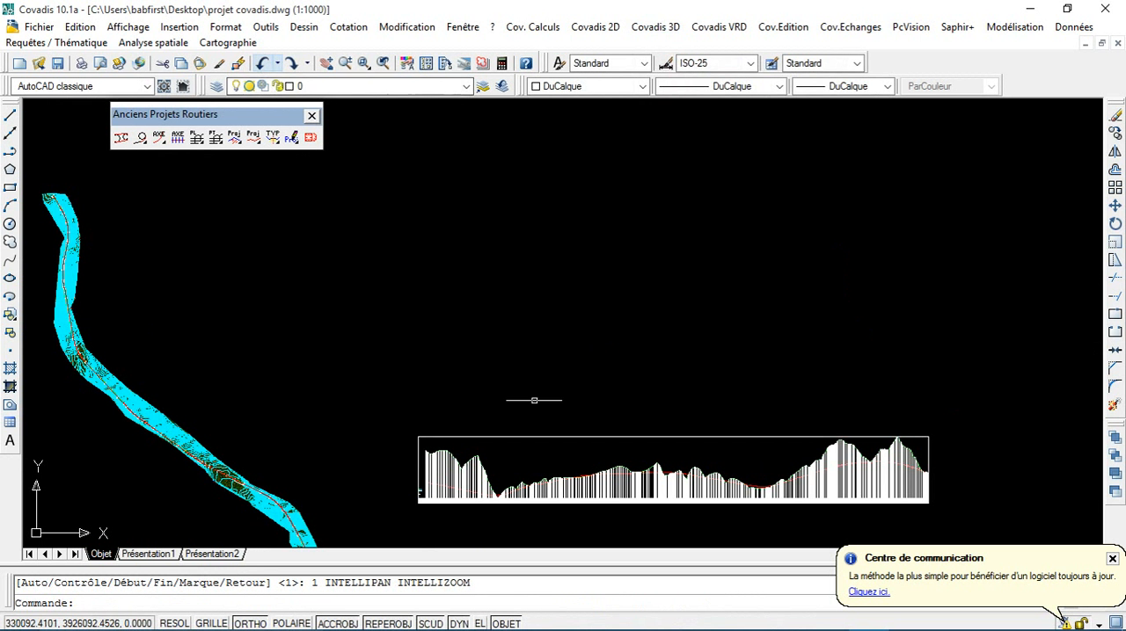
pyautogui.scroll(4, 563, 436)
pyautogui.scroll(-5, 584, 401)
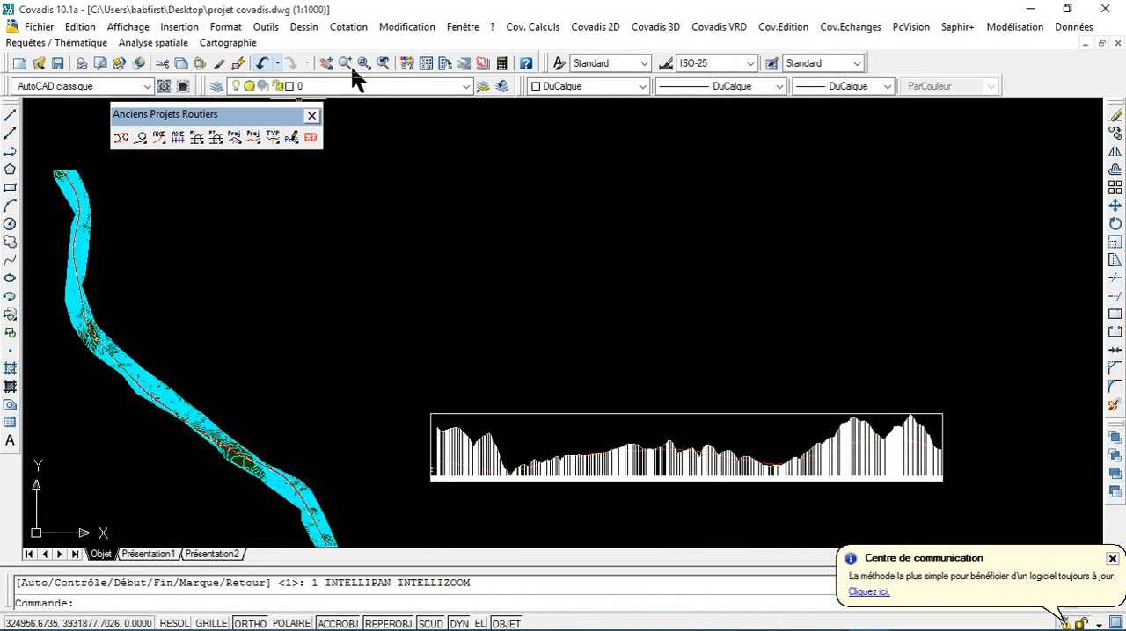
# Step: Start the old-module road project calculation with the existing MNT face list, returning to Covadis from the PDF
pyautogui.click(669, 27)
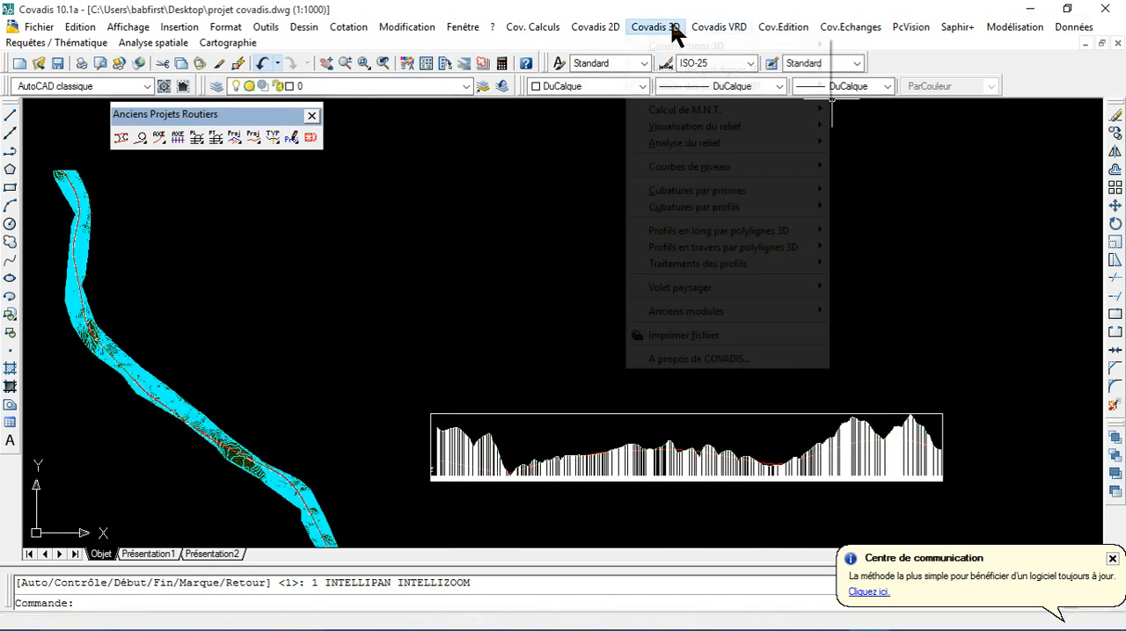
pyautogui.moveTo(711, 312)
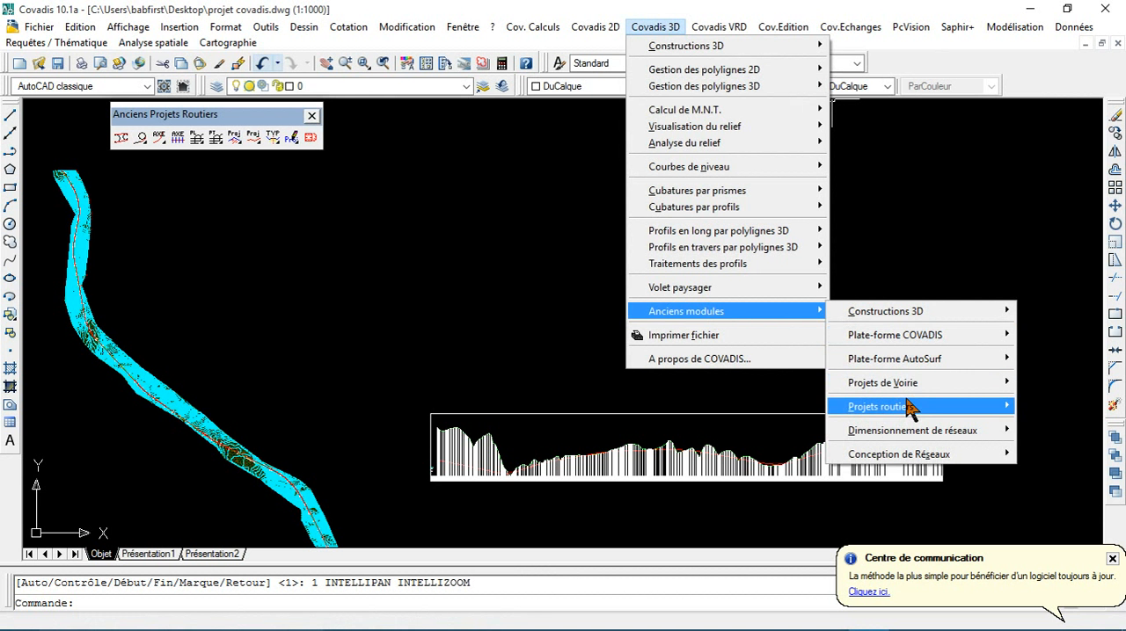
pyautogui.moveTo(905, 411)
pyautogui.click(760, 350)
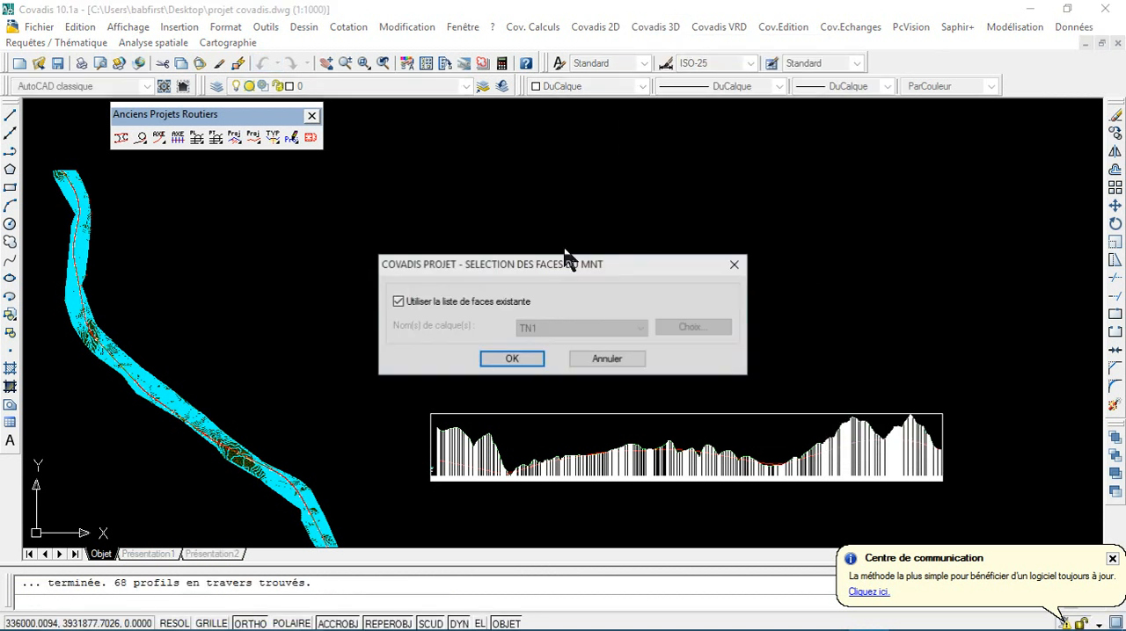
pyautogui.click(526, 361)
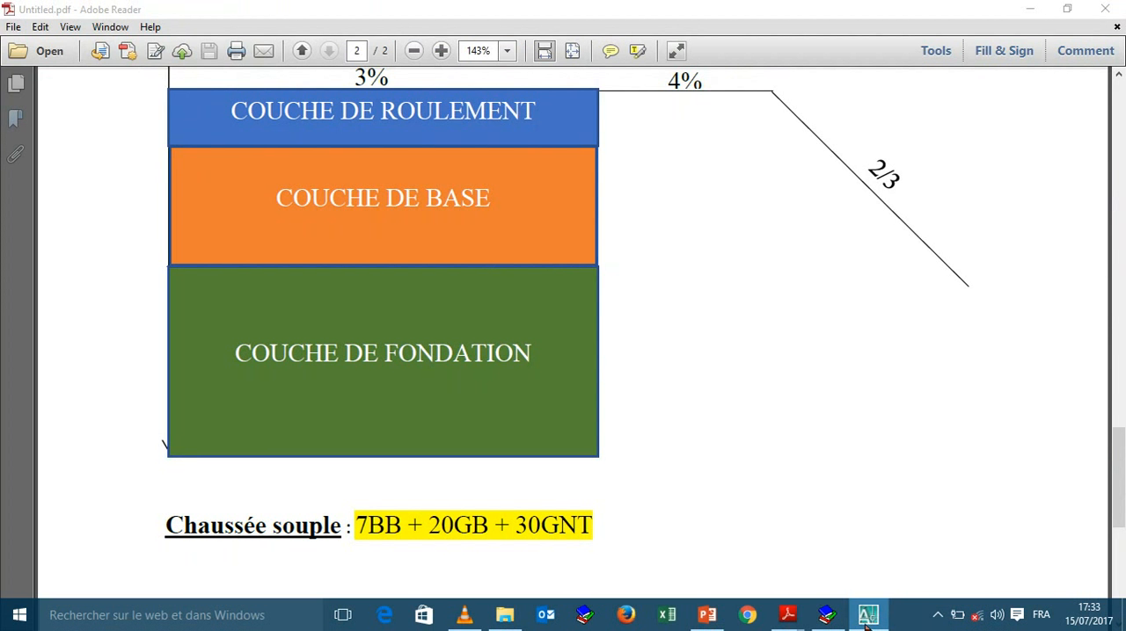
pyautogui.click(868, 620)
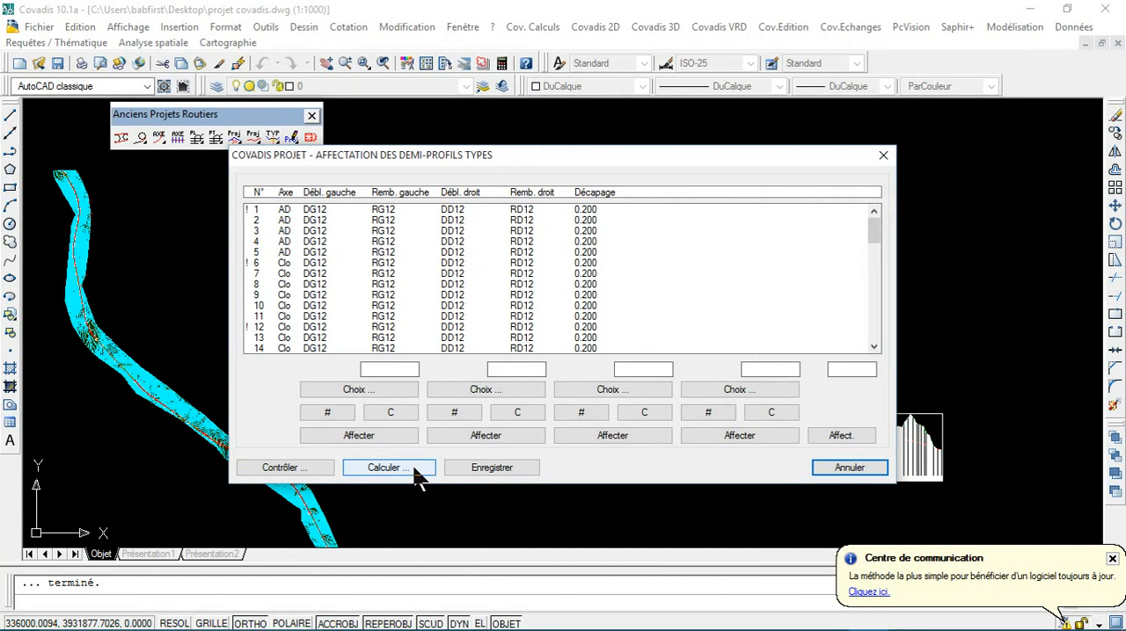
# Step: Calculate the profiles with ground-entry search widths of 50 on both sides of the axis and check the results through profile 67
pyautogui.click(385, 468)
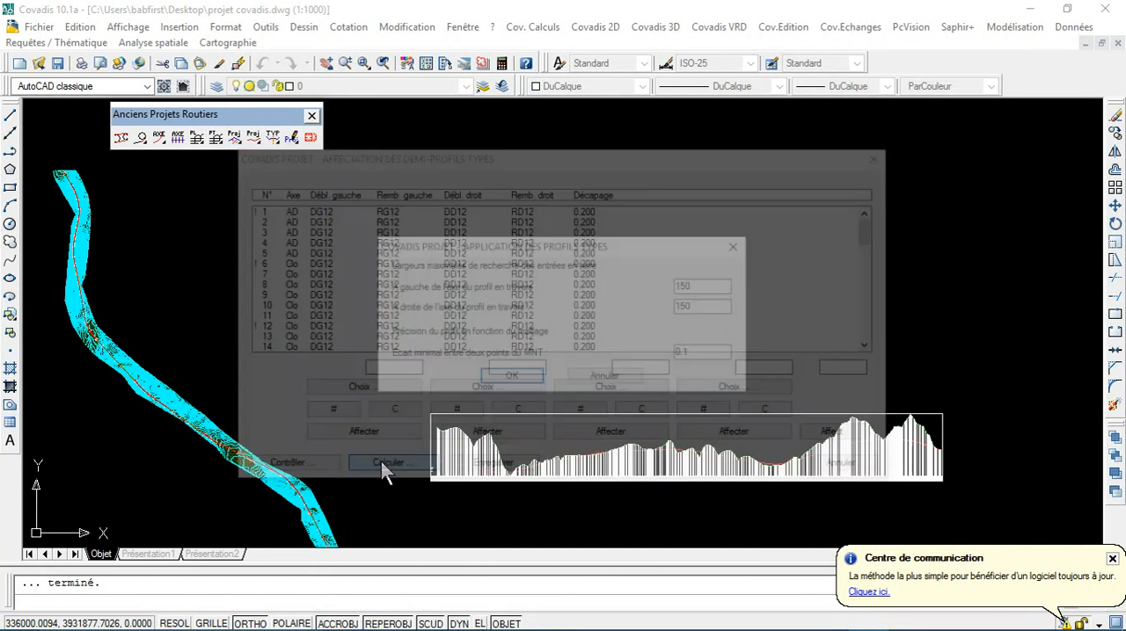
pyautogui.moveTo(723, 293); pyautogui.dragTo(635, 280)
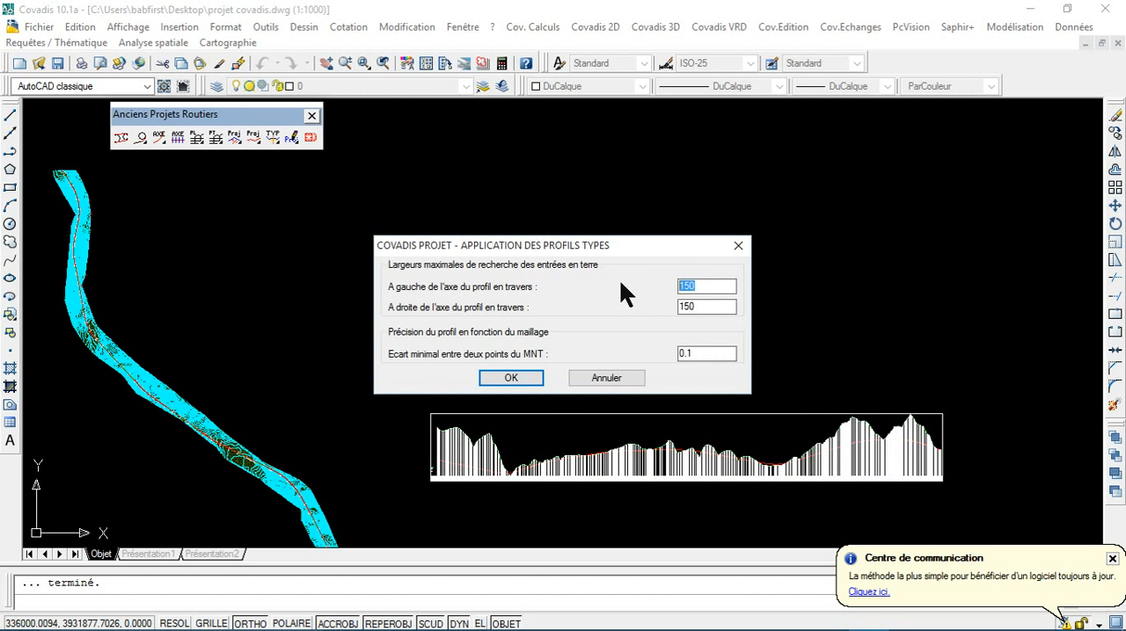
pyautogui.write('50')
pyautogui.moveTo(701, 307); pyautogui.dragTo(643, 305)
pyautogui.write('50')
pyautogui.click(503, 387)
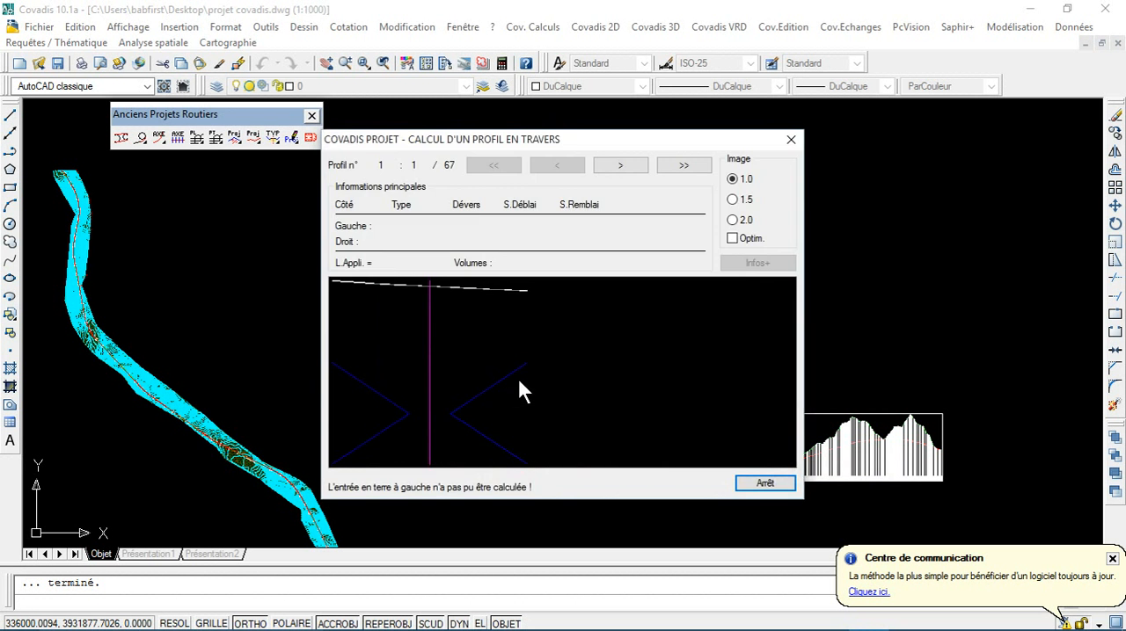
pyautogui.click(615, 165)
pyautogui.click(677, 163)
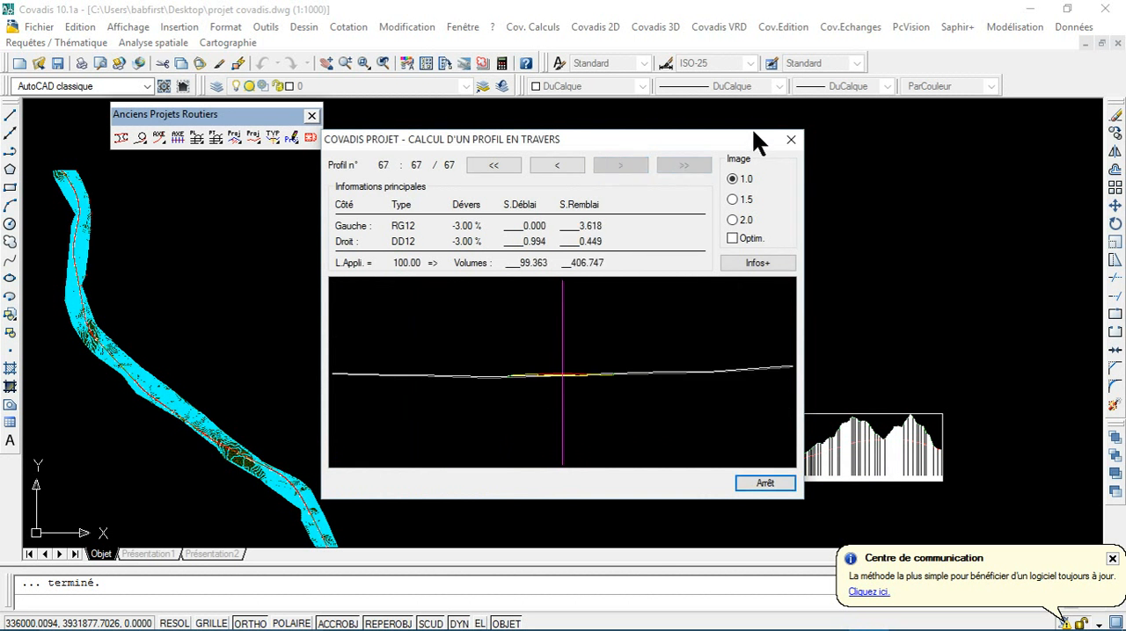
pyautogui.click(790, 139)
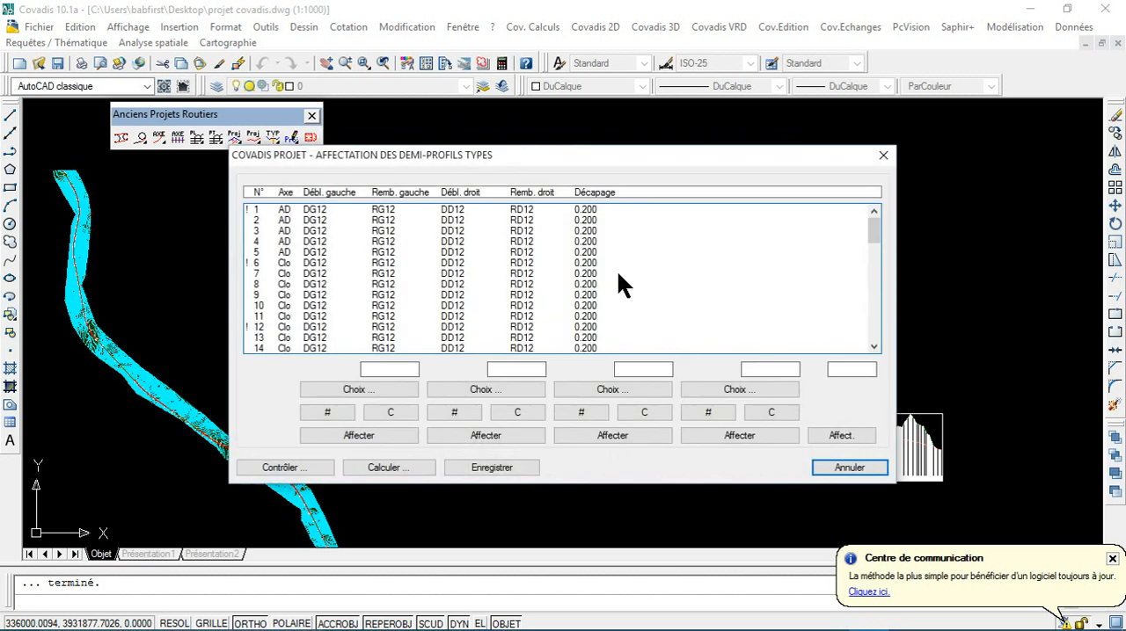
# Step: Recalculate the profiles with the search width to the left of the axis set to 100 and check profiles 1 to 14
pyautogui.click(421, 469)
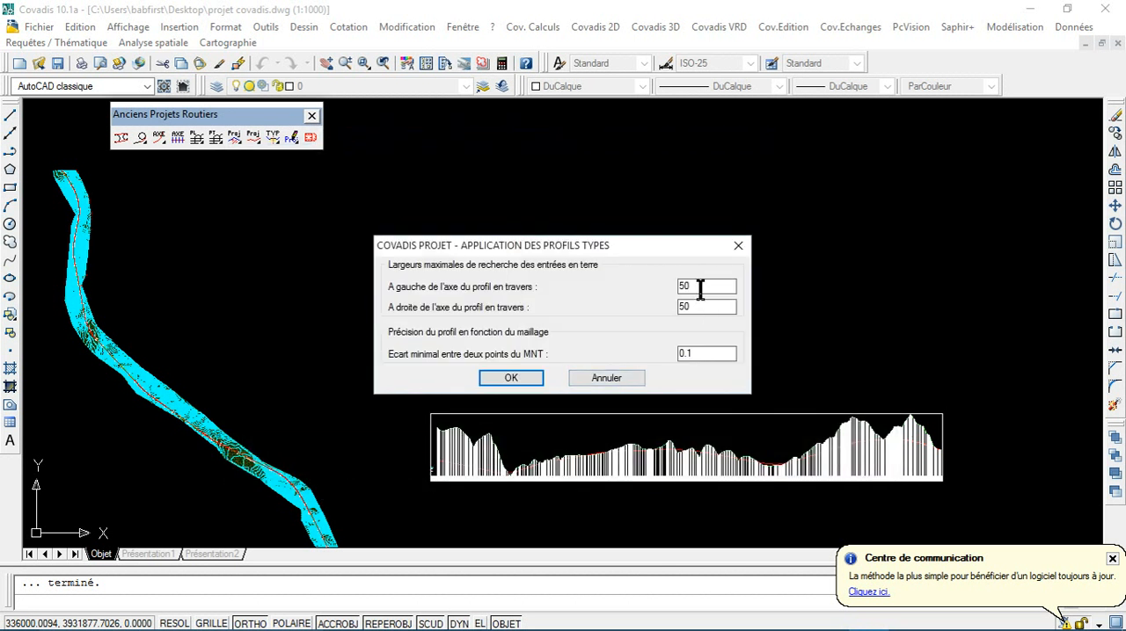
pyautogui.click(506, 379)
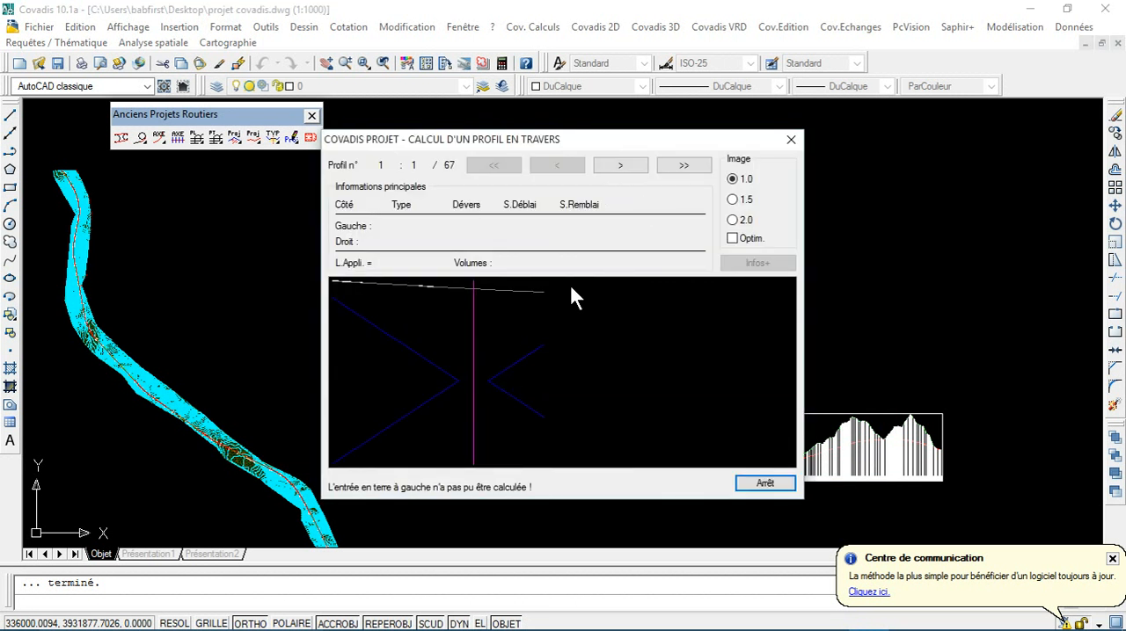
pyautogui.click(597, 166)
pyautogui.click(598, 168)
pyautogui.click(598, 167)
pyautogui.click(597, 168)
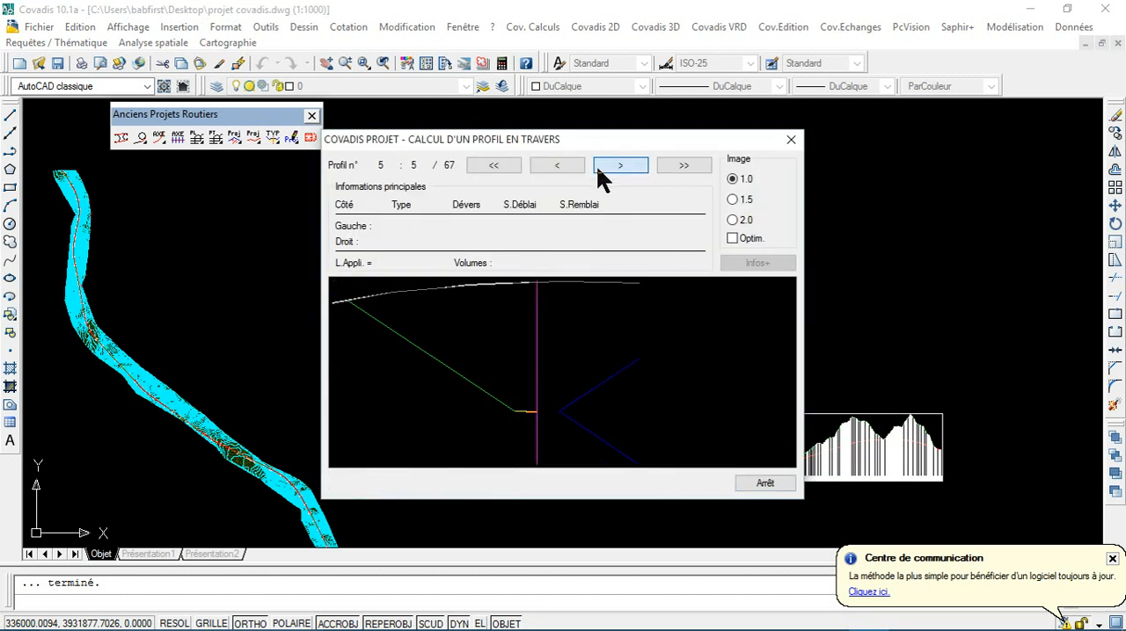
pyautogui.click(598, 168)
pyautogui.click(598, 168)
pyautogui.click(599, 168)
pyautogui.doubleClick(599, 168)
pyautogui.click(598, 166)
pyautogui.click(597, 166)
pyautogui.click(597, 166)
pyautogui.click(597, 166)
pyautogui.click(597, 166)
pyautogui.click(597, 166)
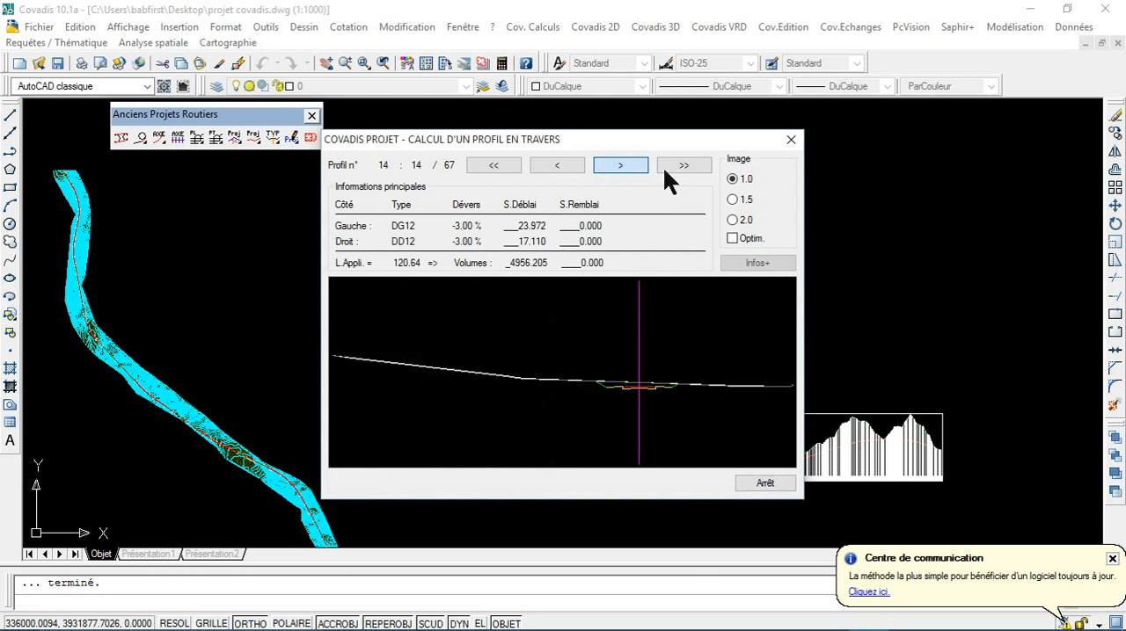
pyautogui.click(790, 140)
# Step: Recalculate the profiles with the search width to the right of the axis set to 80 and check profile 1
pyautogui.click(424, 469)
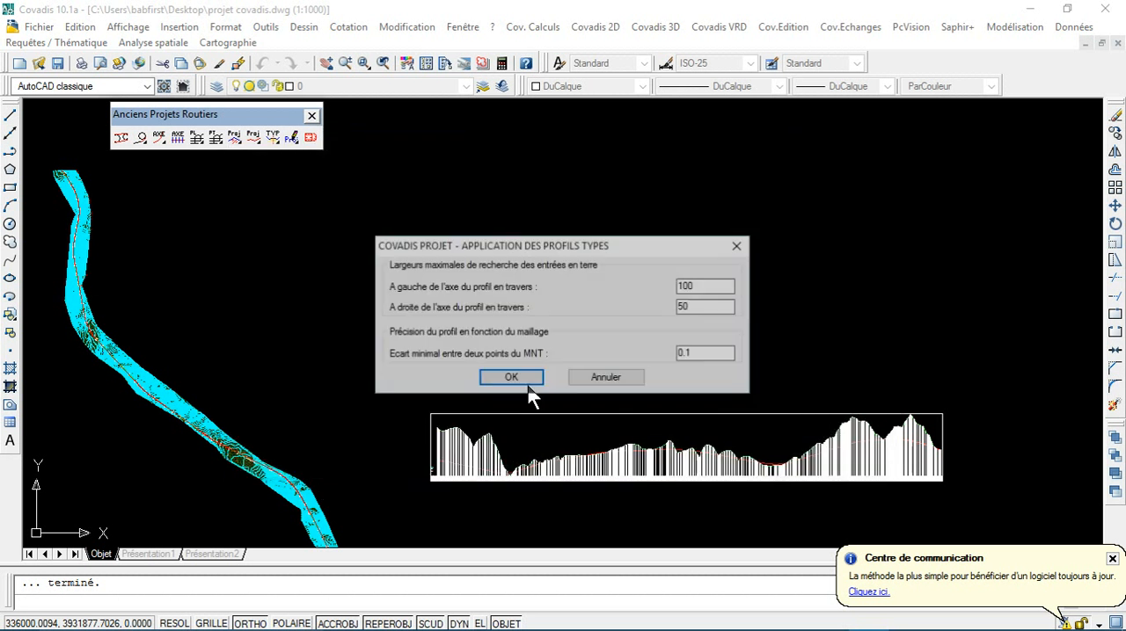
pyautogui.doubleClick(693, 308)
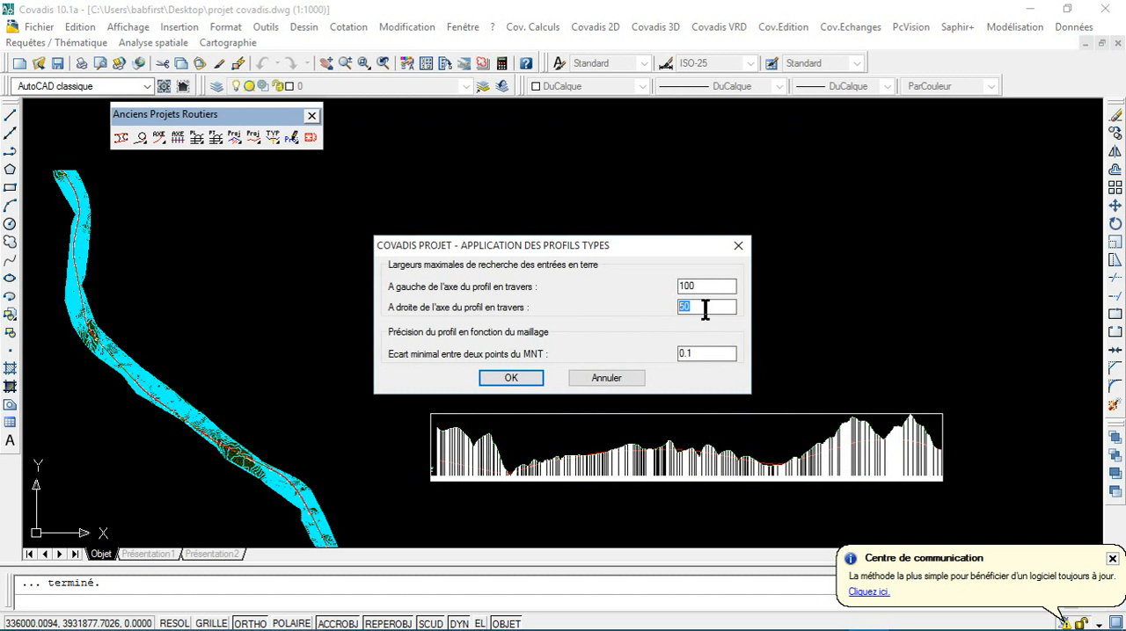
pyautogui.write('80')
pyautogui.click(513, 379)
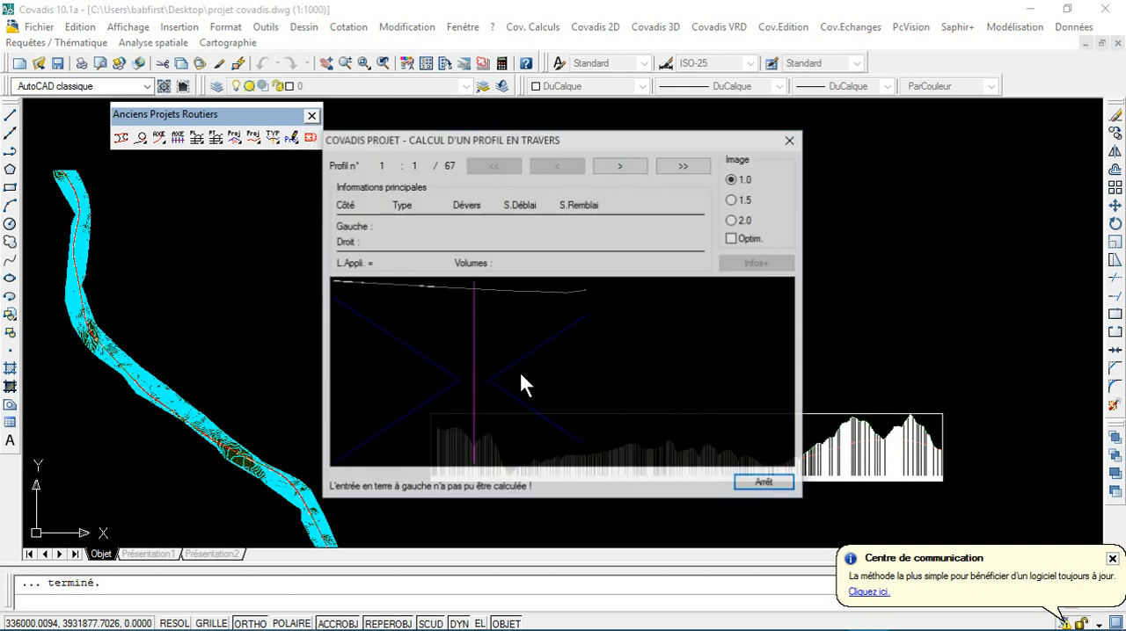
pyautogui.click(790, 141)
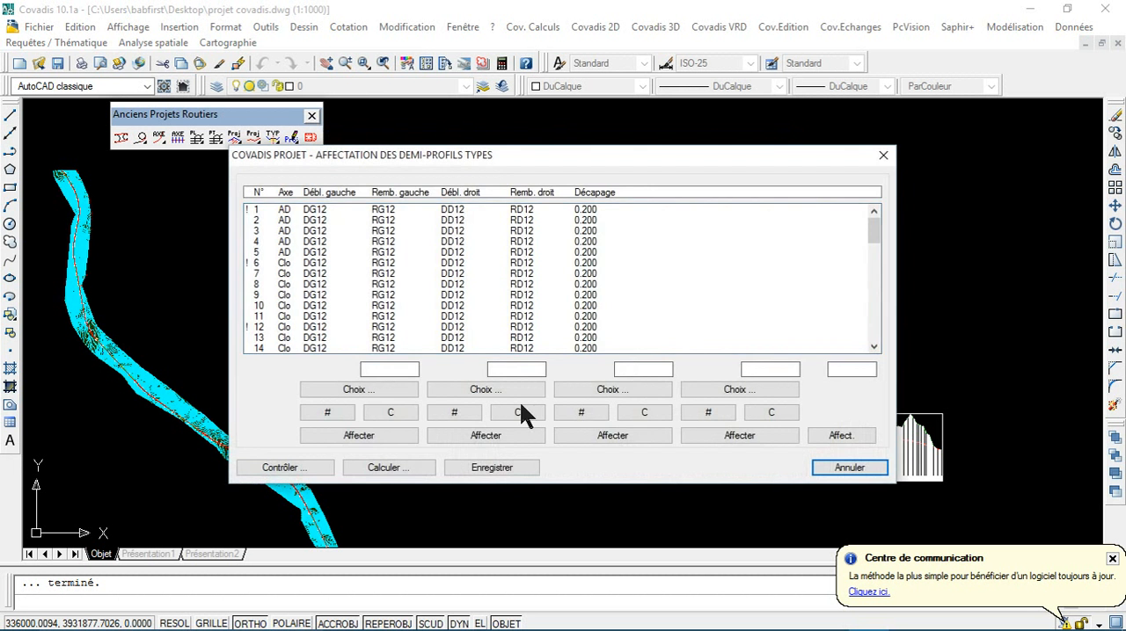
# Step: Recalculate the profiles with the search width to the right of the axis set to 100 and check profile 1
pyautogui.click(415, 471)
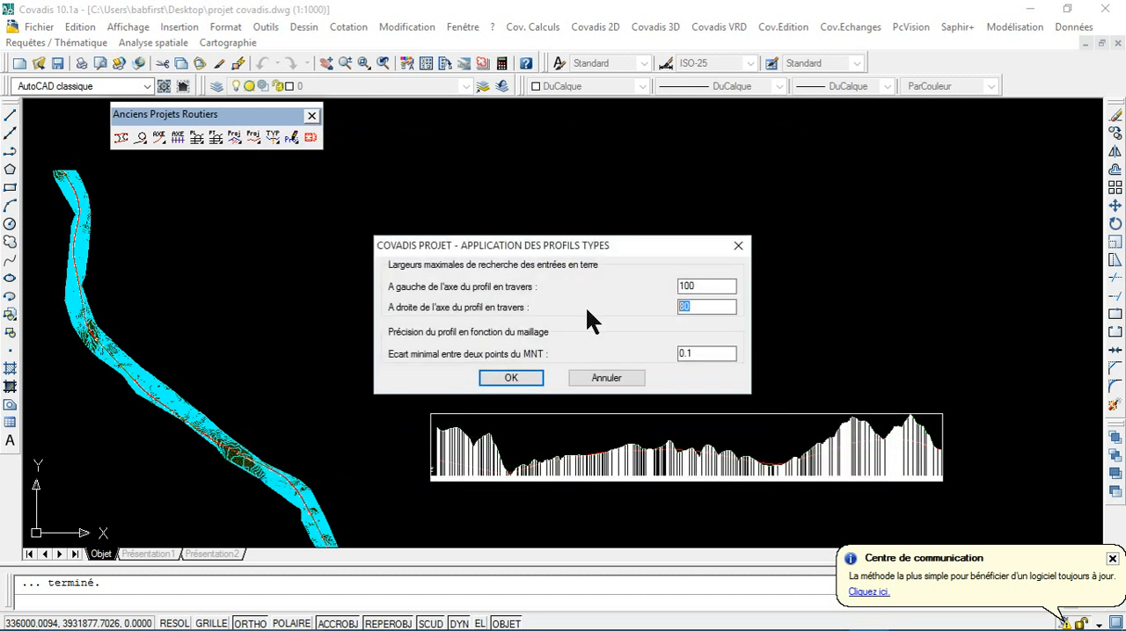
pyautogui.click(509, 379)
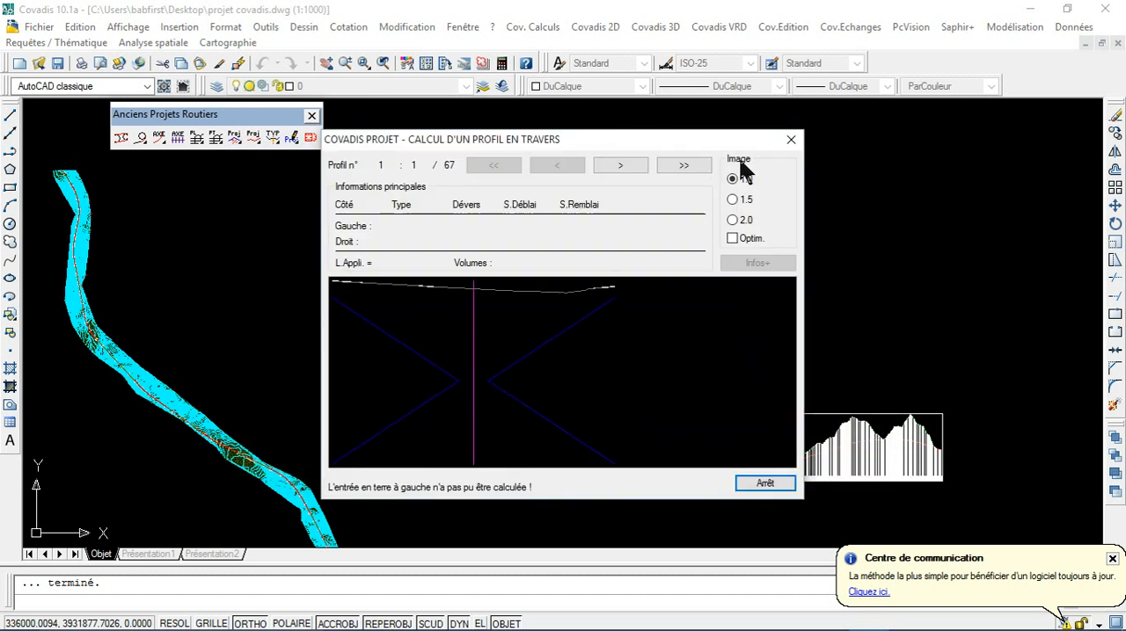
pyautogui.click(787, 143)
# Step: Try to recalculate the profiles with a search width of 150 to the right of the axis, dismissing the fatal error
pyautogui.click(391, 467)
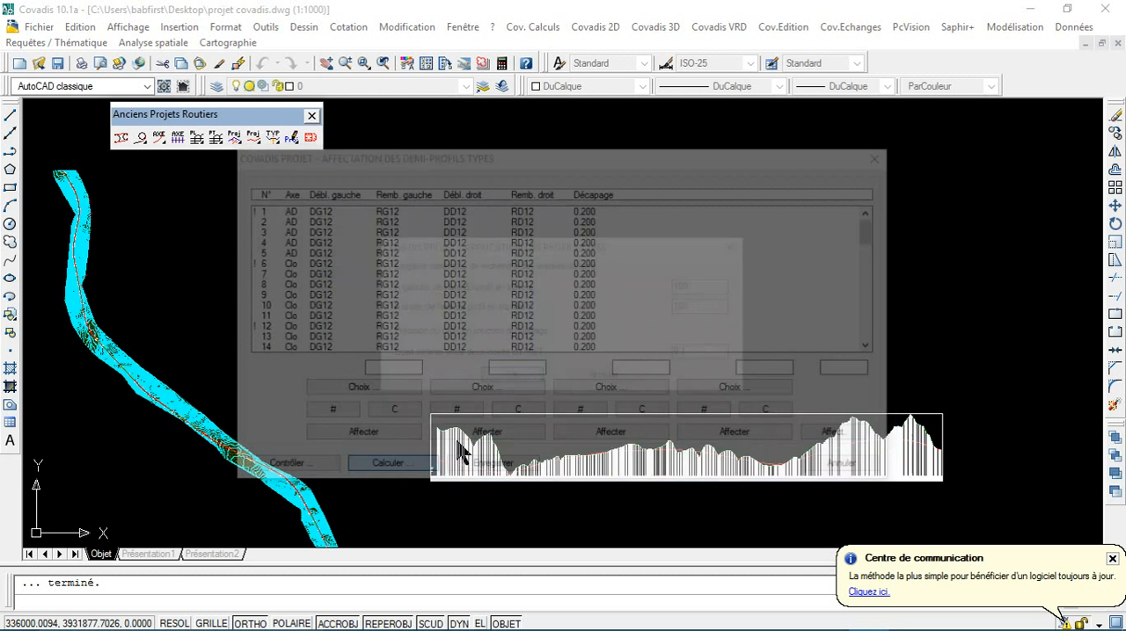
pyautogui.write('100')
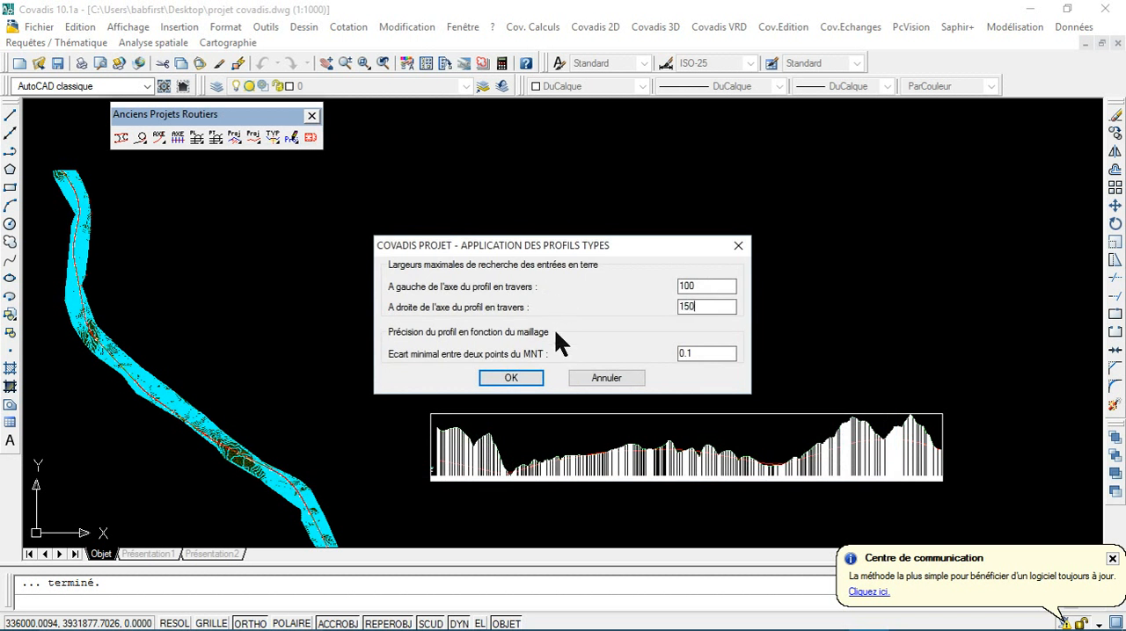
pyautogui.click(508, 378)
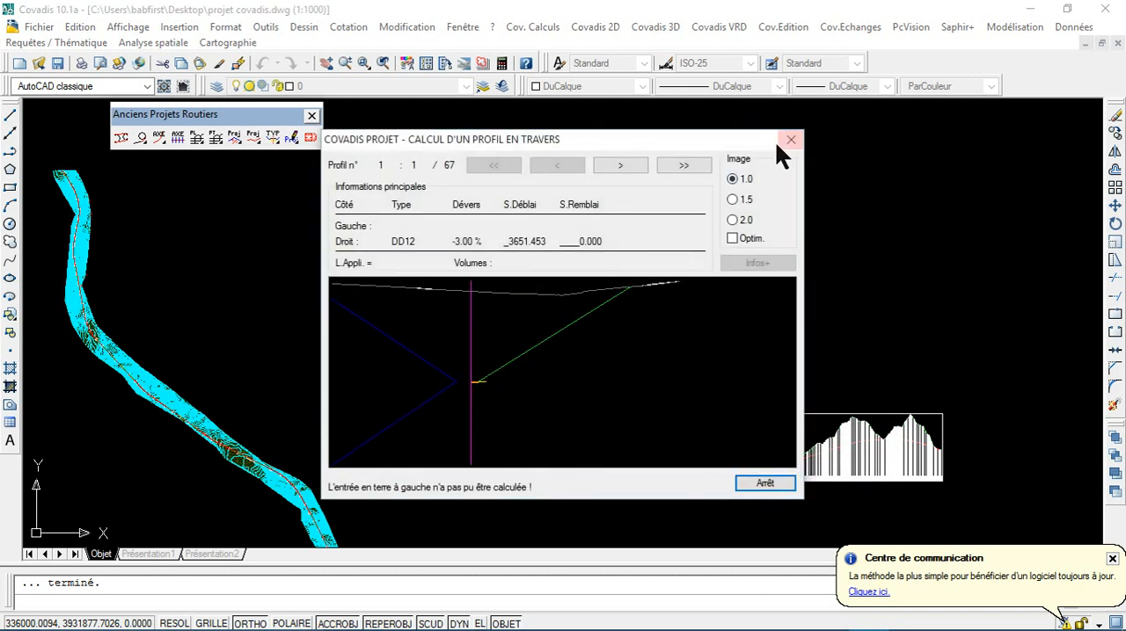
pyautogui.click(784, 142)
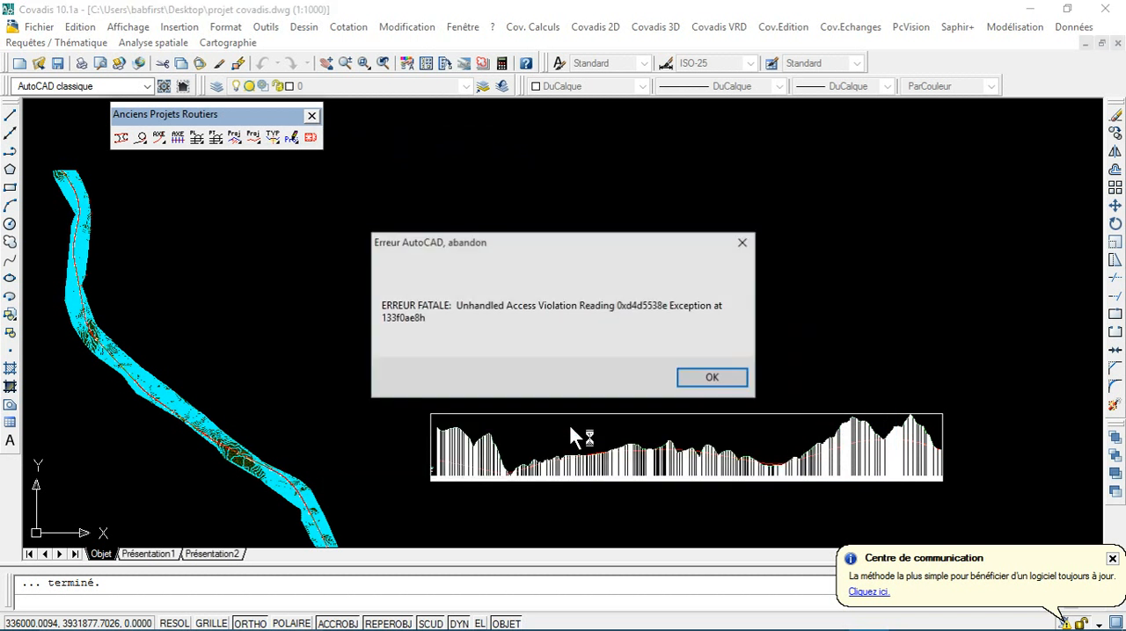
pyautogui.click(718, 378)
pyautogui.click(637, 395)
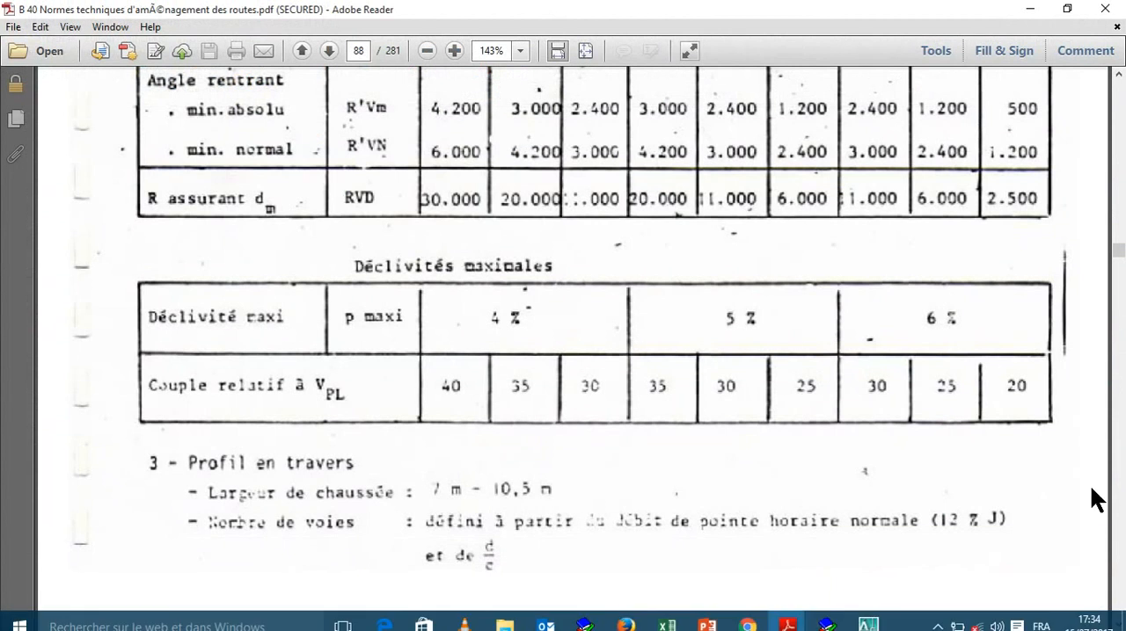
# Step: Open projet covadis_recover.dwg from the desktop, accept its recovery and cancel the AutoCAD error report without sending it
pyautogui.click(1123, 621)
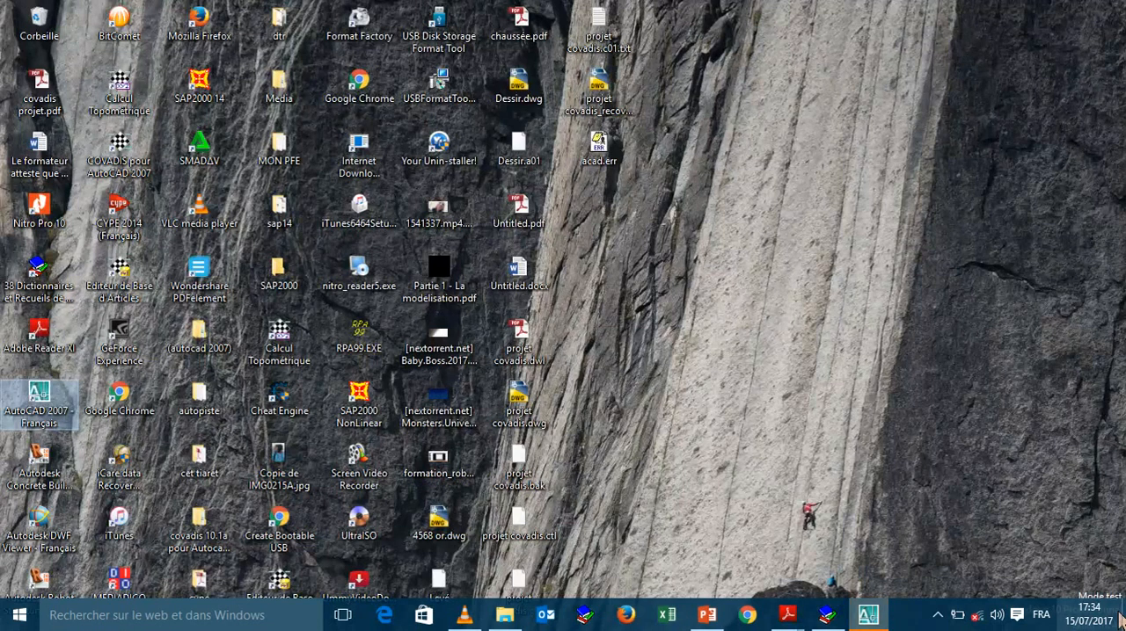
pyautogui.click(609, 111)
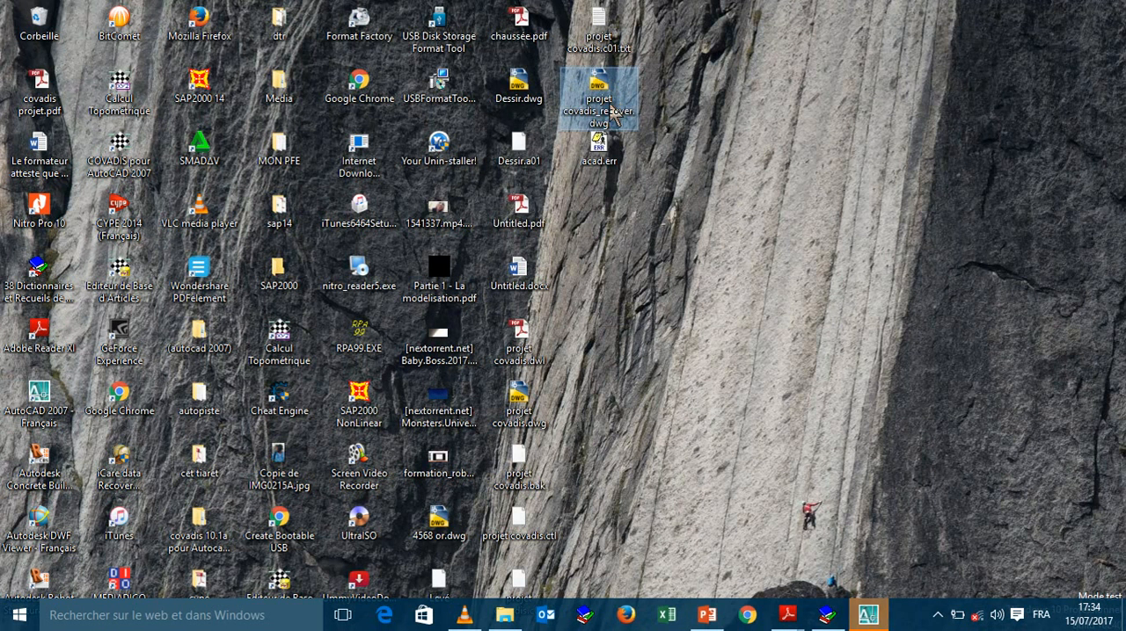
pyautogui.click(610, 106)
pyautogui.click(660, 123)
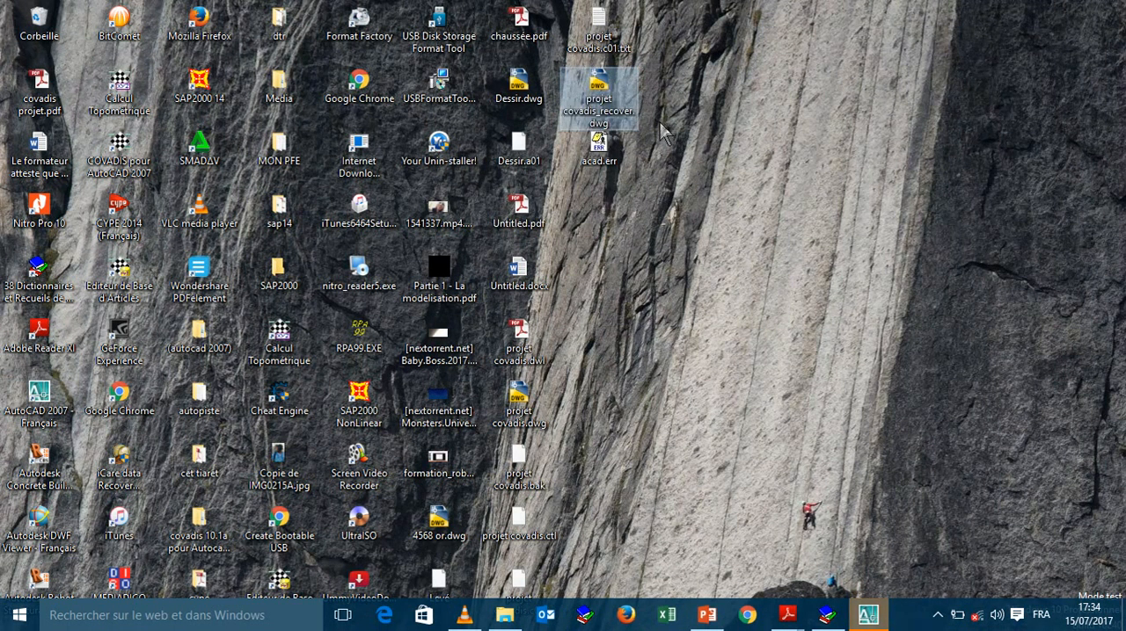
pyautogui.doubleClick(615, 117)
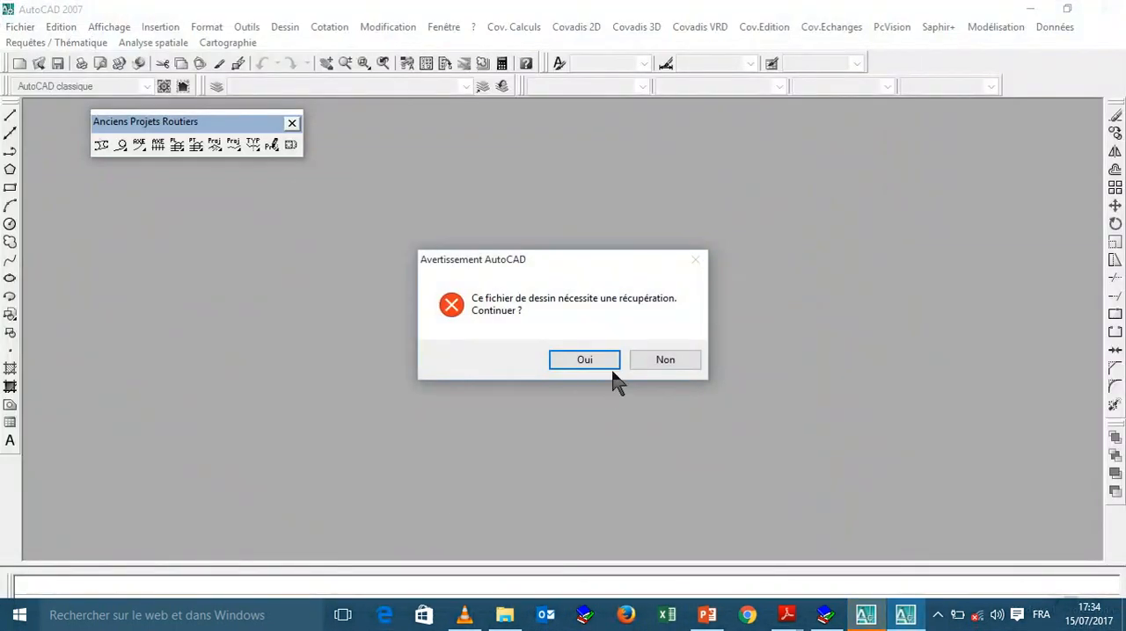
pyautogui.click(605, 363)
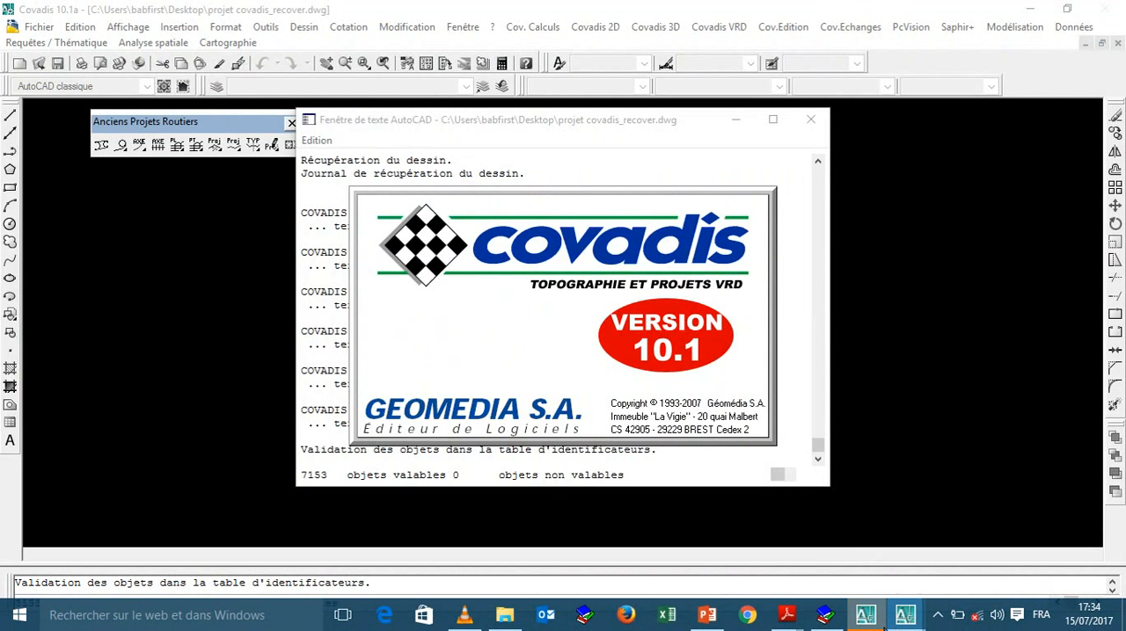
pyautogui.click(764, 83)
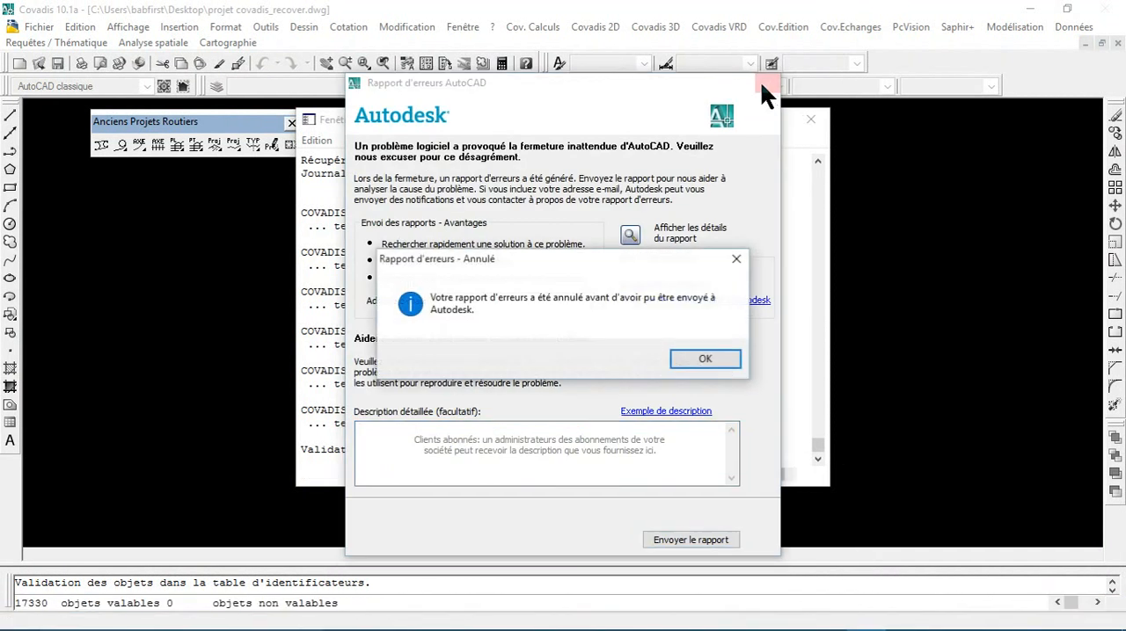
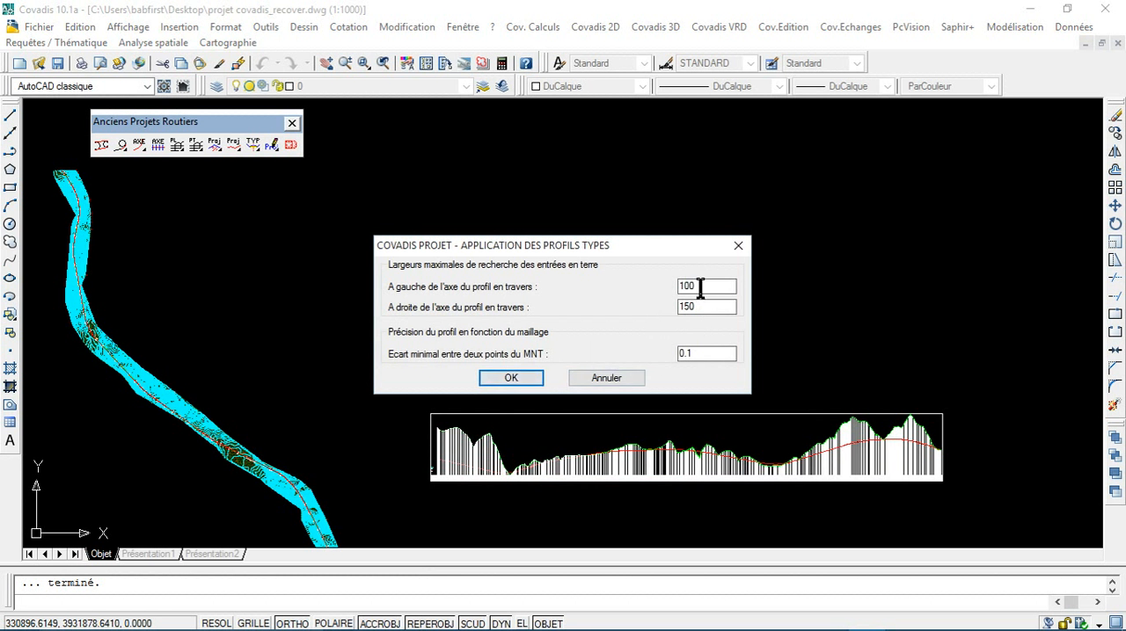
# Step: Recalculate the profiles with the search width to the left of the axis set to 120 and check them up to profile 16
pyautogui.moveTo(700, 287); pyautogui.dragTo(640, 285)
pyautogui.write('120')
pyautogui.click(528, 377)
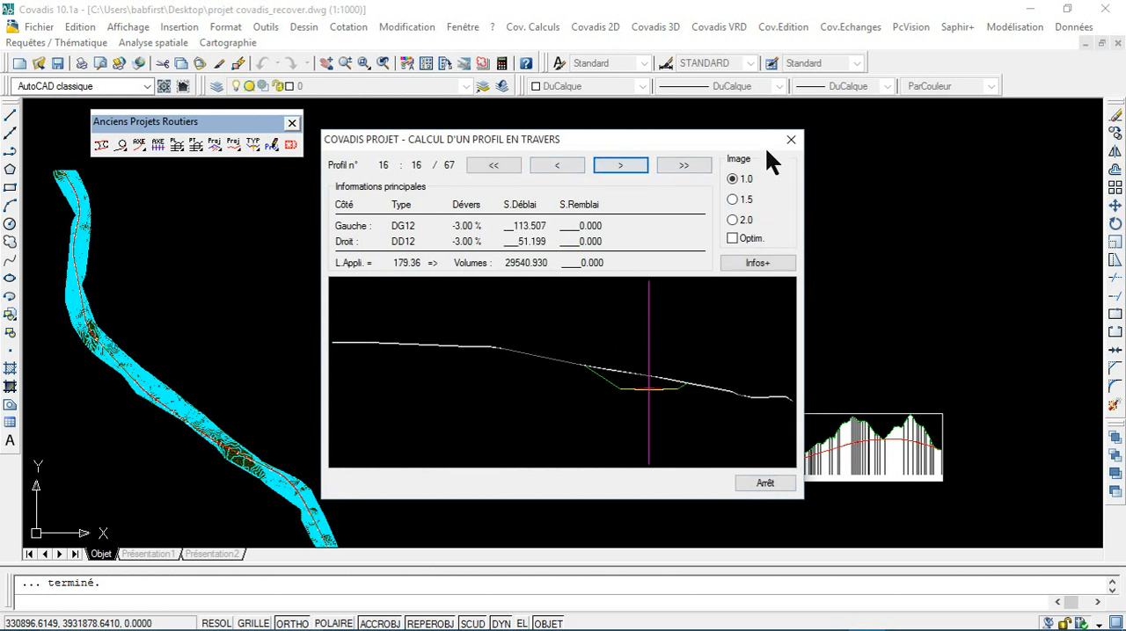
pyautogui.click(789, 143)
# Step: Recalculate the profiles with the search width to the left of the axis set to 105 and check the first six profiles
pyautogui.click(381, 467)
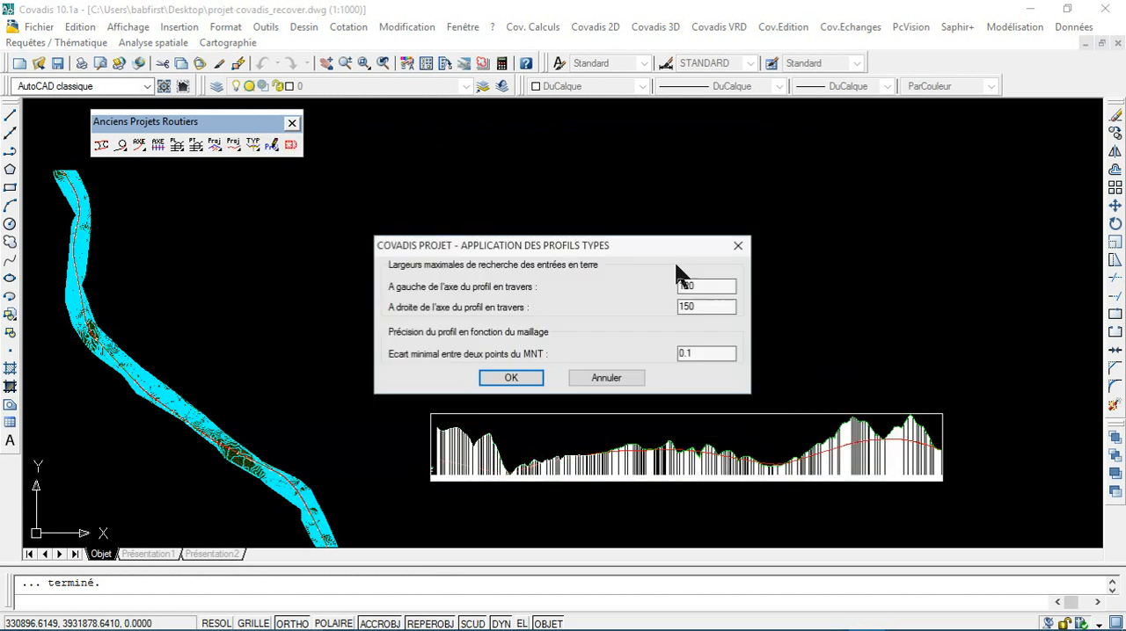
pyautogui.doubleClick(699, 288)
pyautogui.write('1')
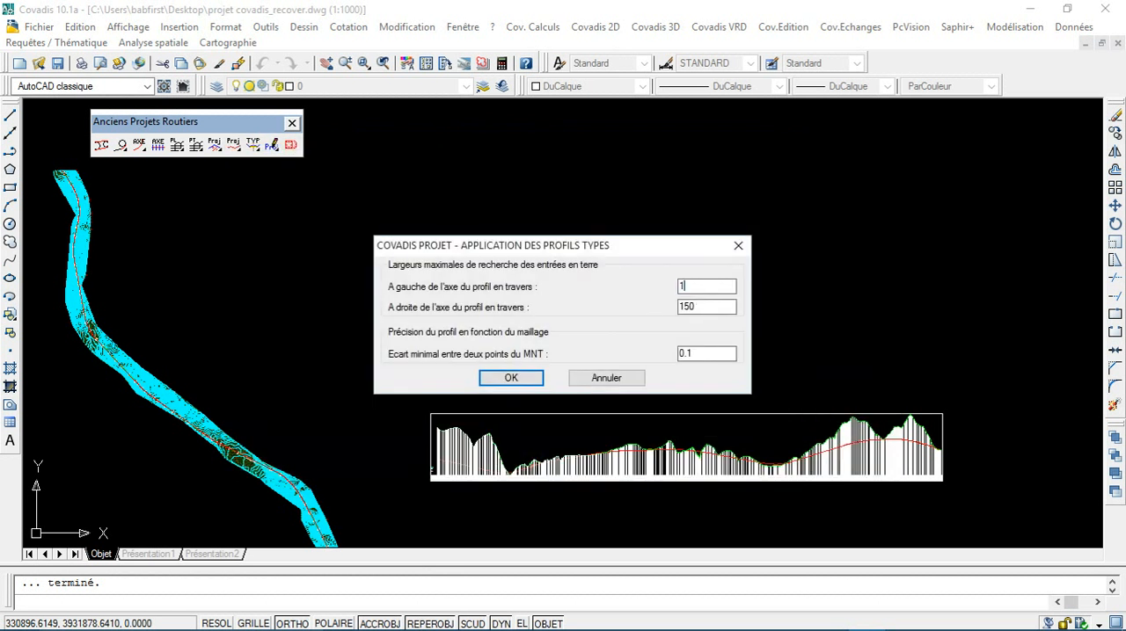
pyautogui.write('05')
pyautogui.click(509, 378)
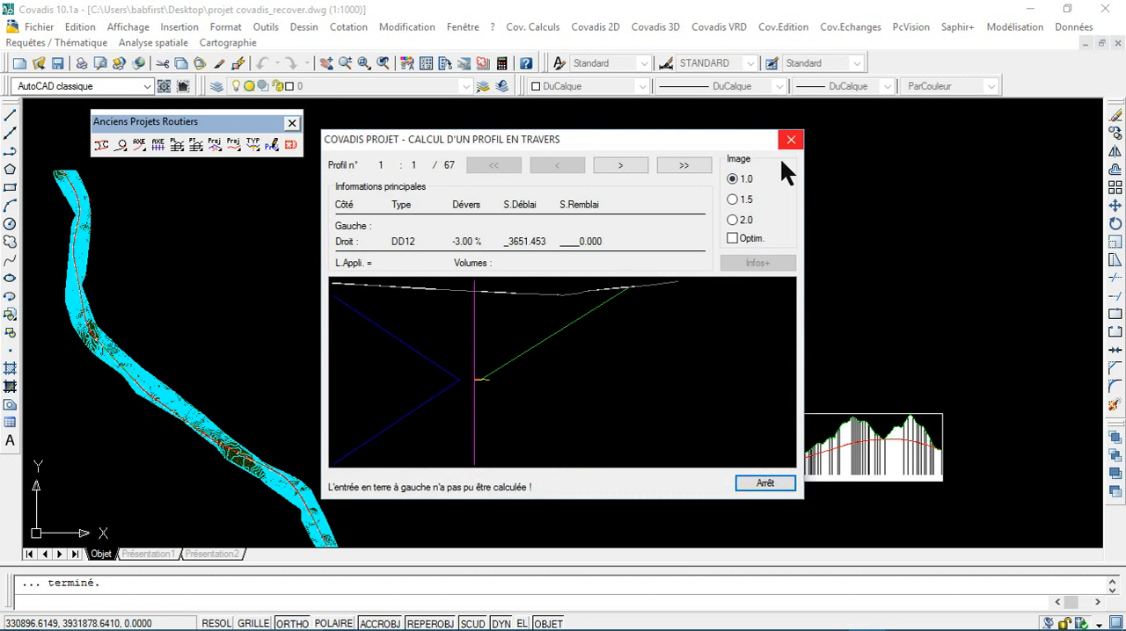
pyautogui.click(628, 169)
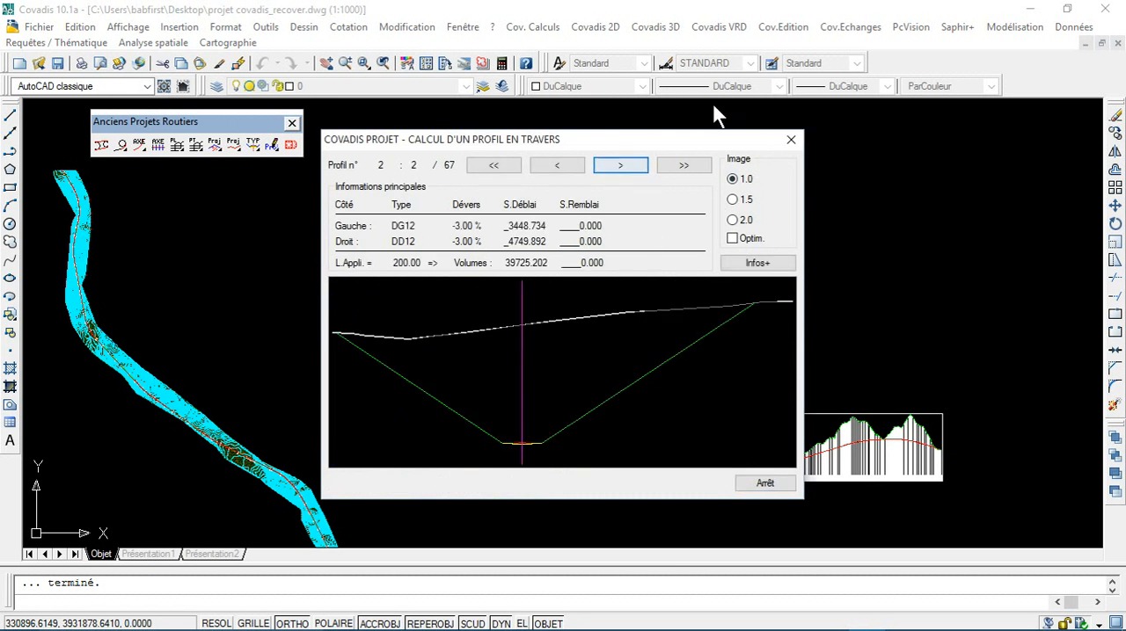
pyautogui.click(623, 167)
pyautogui.click(623, 166)
pyautogui.click(622, 165)
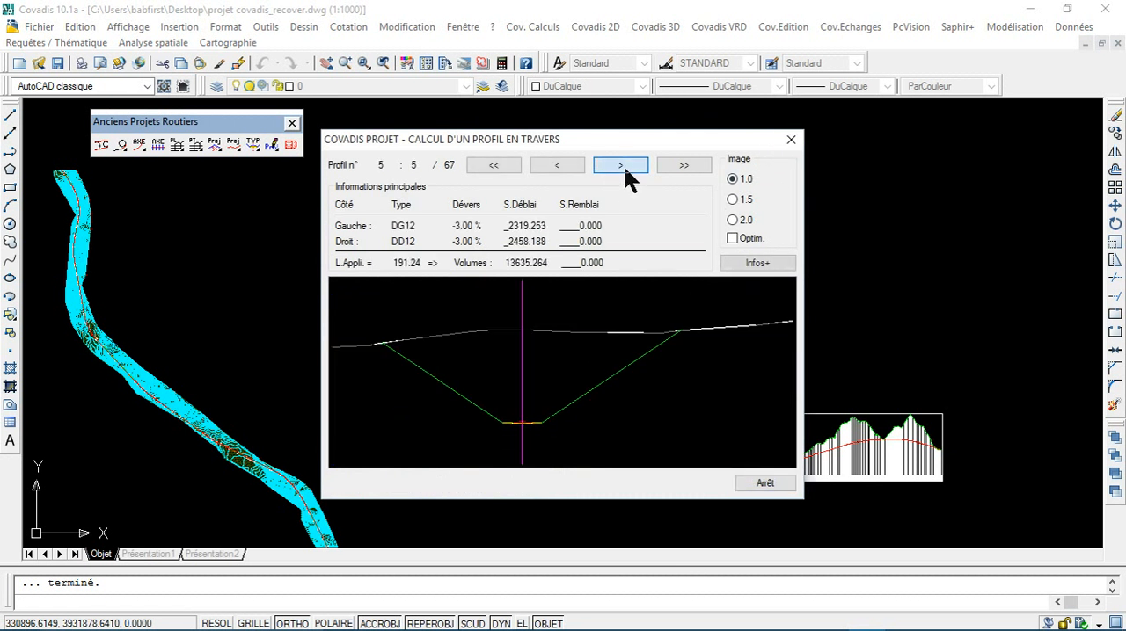
pyautogui.click(622, 165)
pyautogui.click(789, 139)
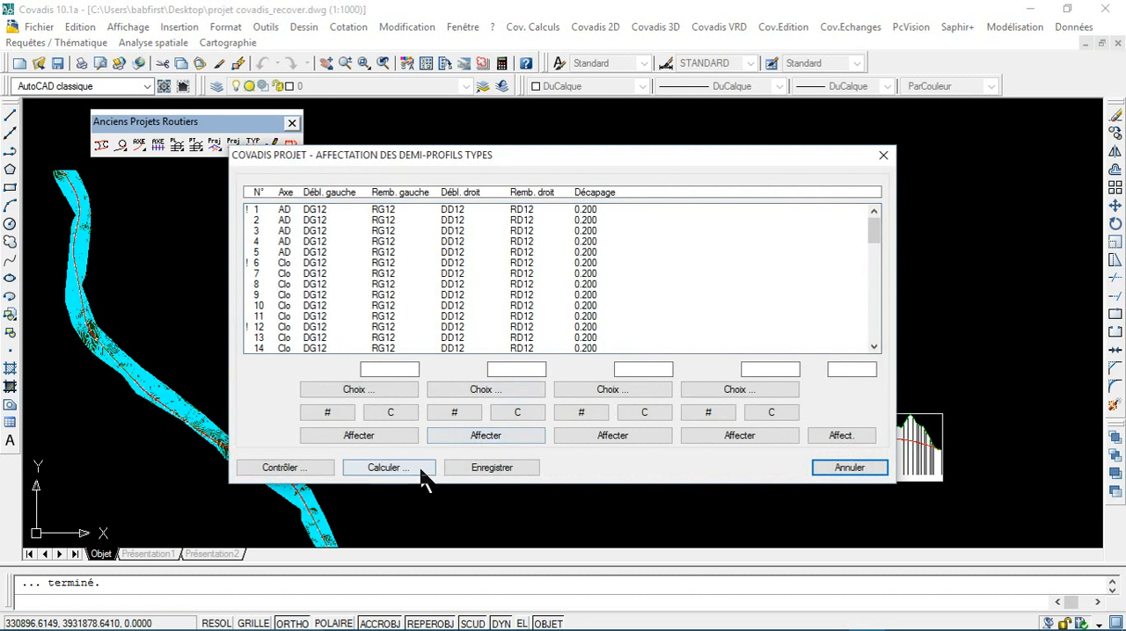
# Step: Recalculate the profiles with search widths of 150 to the left and 50 to the right of the axis, and check profiles 1 to 5
pyautogui.click(417, 467)
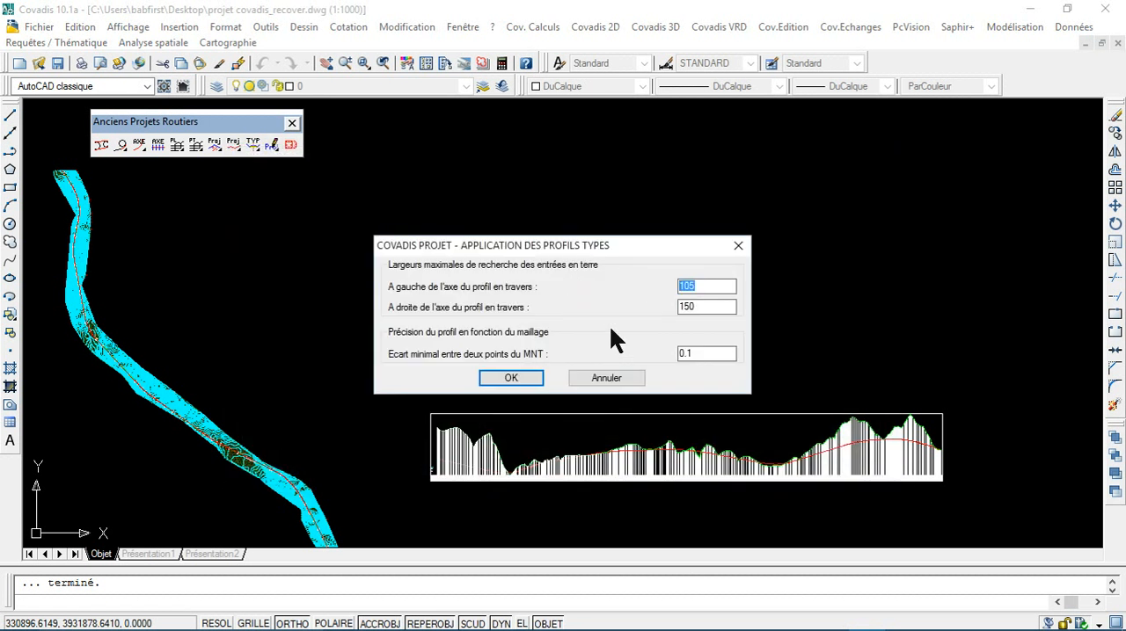
pyautogui.moveTo(701, 305); pyautogui.dragTo(663, 301)
pyautogui.moveTo(714, 290); pyautogui.dragTo(641, 291)
pyautogui.write('15')
pyautogui.click(517, 380)
pyautogui.click(619, 165)
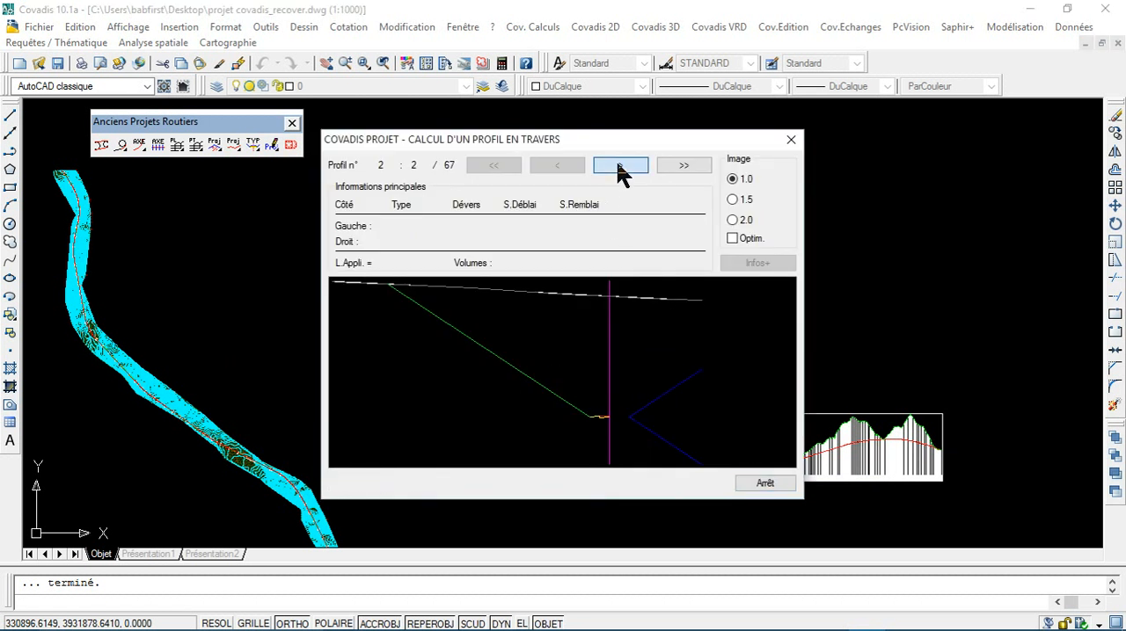
pyautogui.click(619, 165)
pyautogui.click(619, 165)
pyautogui.click(619, 165)
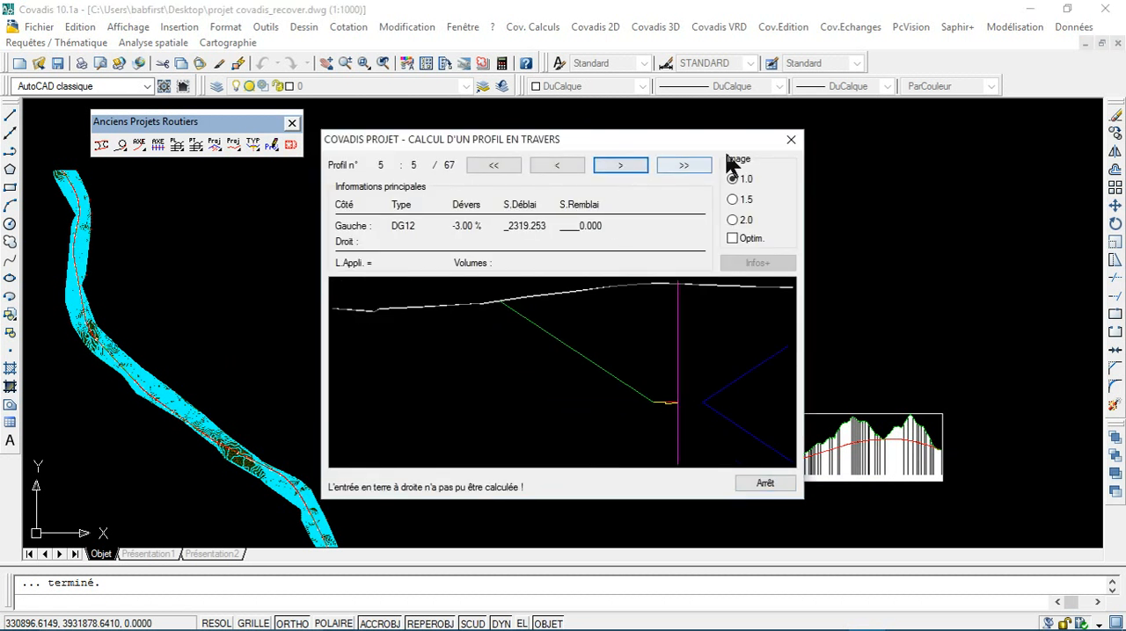
pyautogui.click(789, 143)
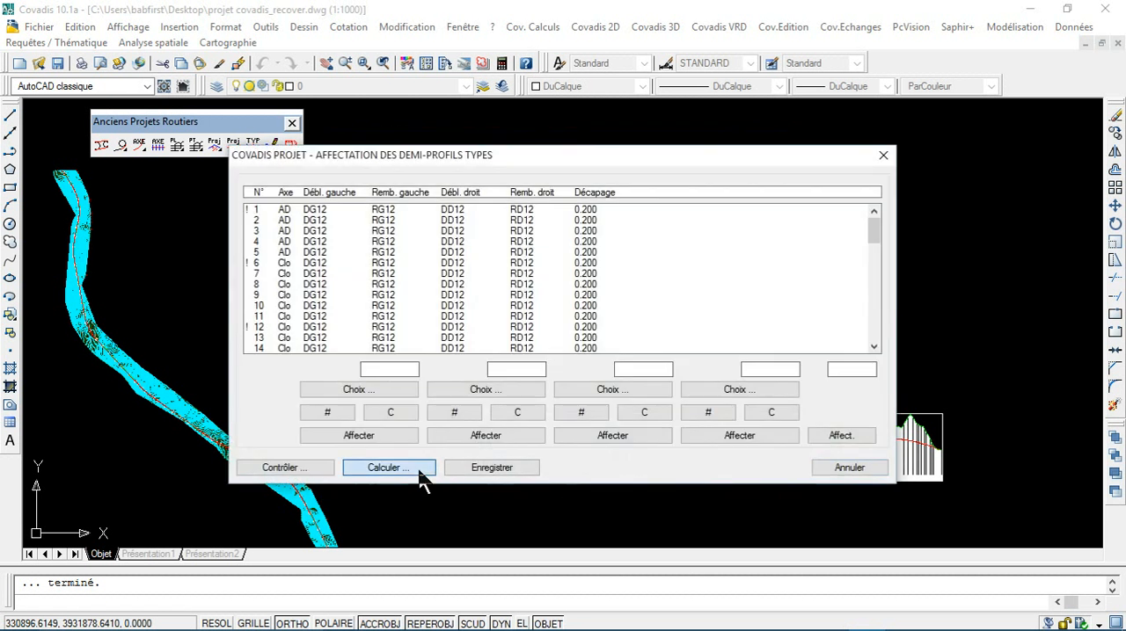
# Step: Recalculate the profiles with search widths of 500 to the left and 50 to the right of the axis, and check the first profiles
pyautogui.click(415, 469)
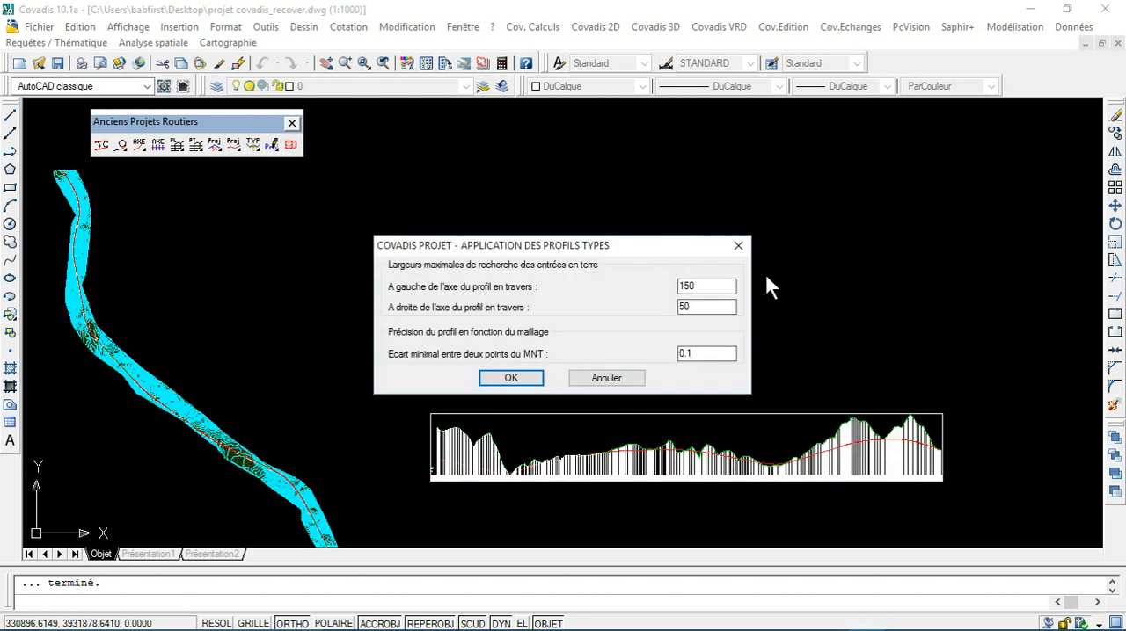
pyautogui.click(508, 378)
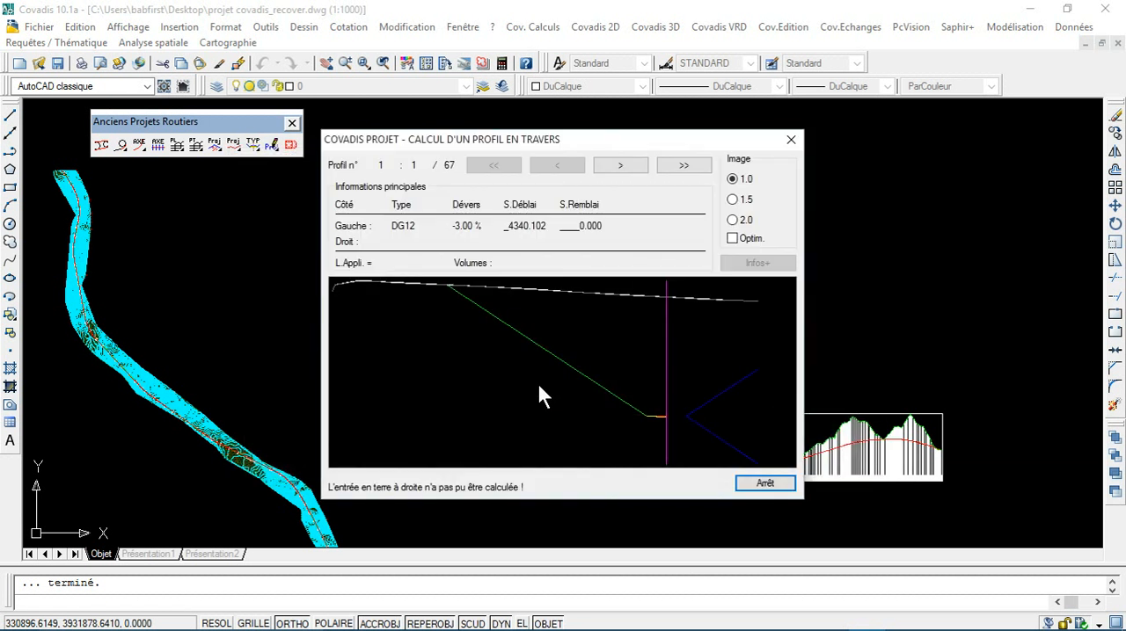
pyautogui.click(627, 166)
pyautogui.click(793, 142)
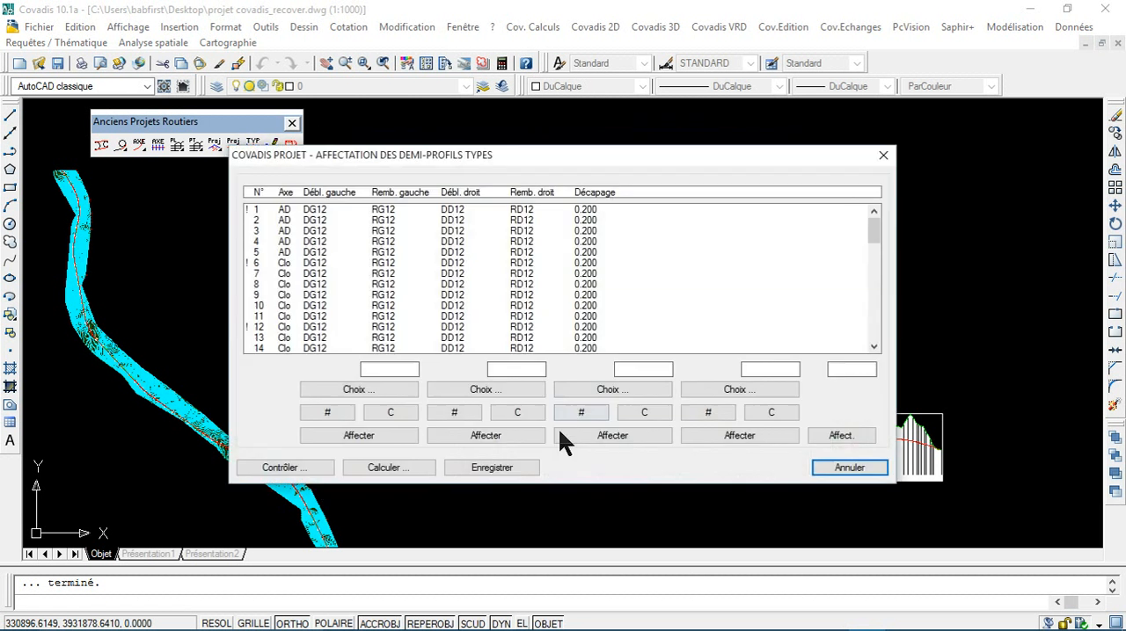
# Step: Recalculate the profiles with the search width to the right of the axis set to 150 and check the first three profiles
pyautogui.click(394, 467)
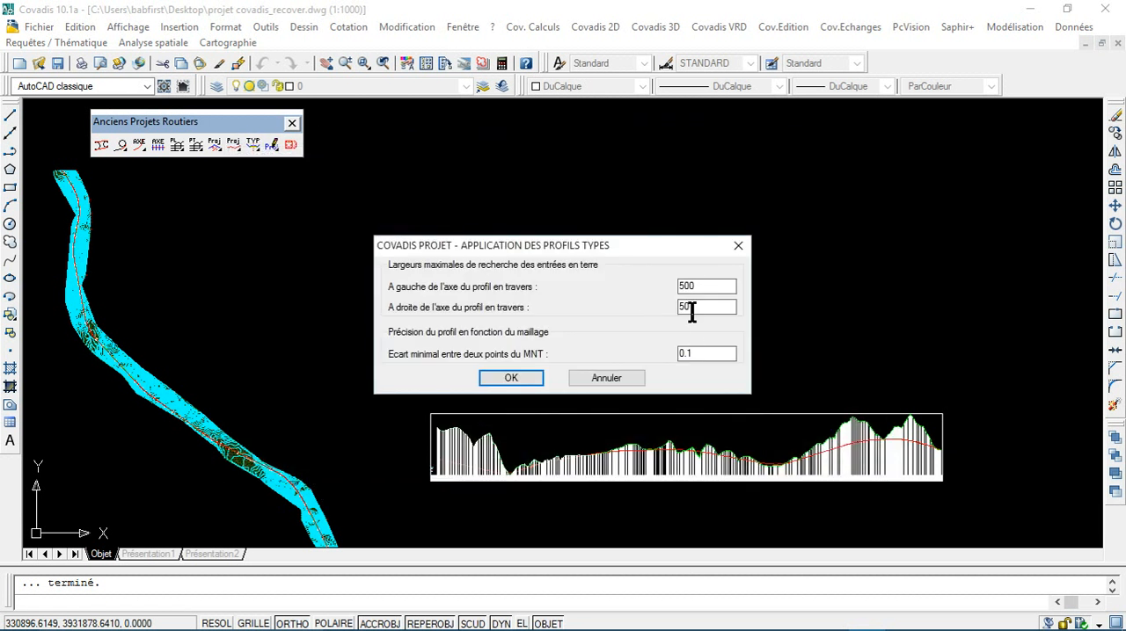
pyautogui.write('100')
pyautogui.click(511, 378)
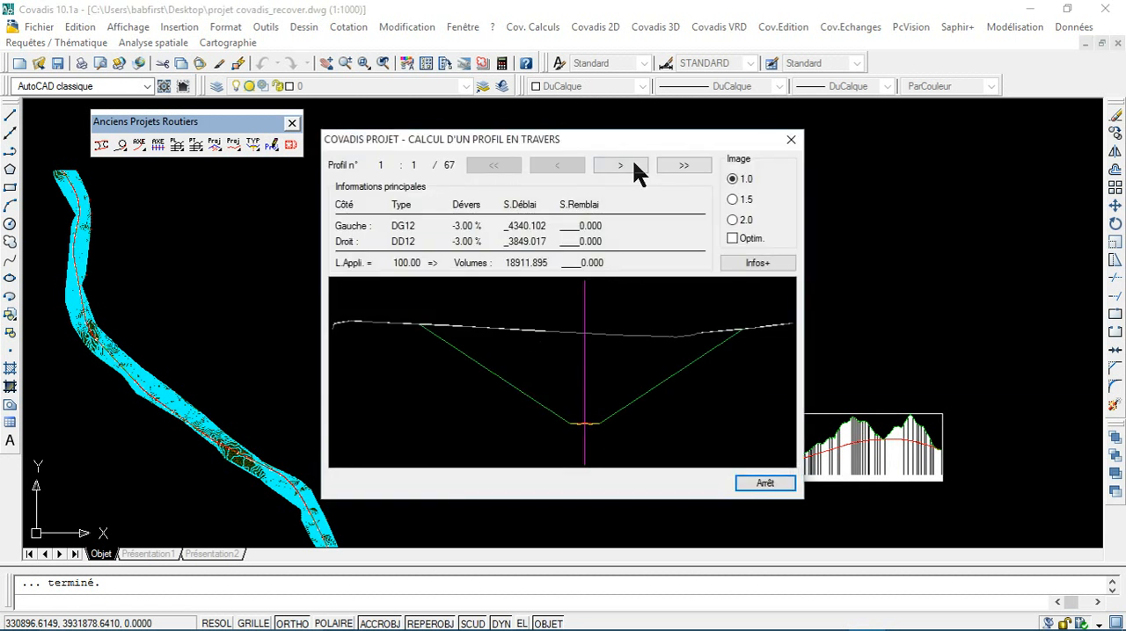
pyautogui.click(628, 169)
pyautogui.click(629, 169)
pyautogui.click(790, 139)
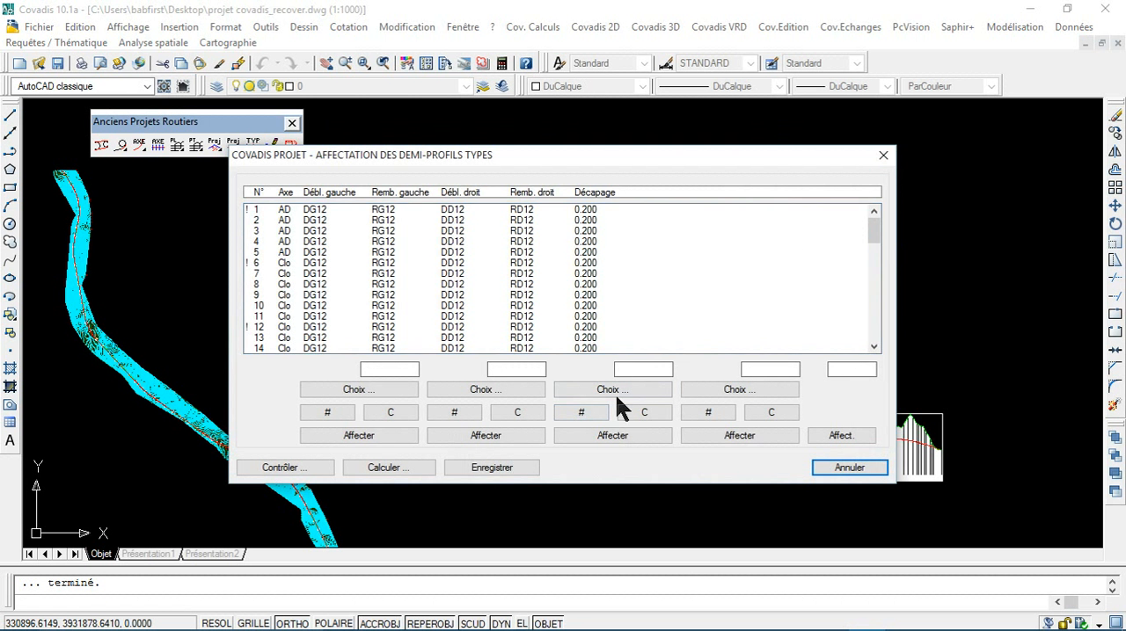
# Step: Recalculate the profiles with the search width to the left of the axis set to 150 and save the half-profile assignment
pyautogui.click(388, 467)
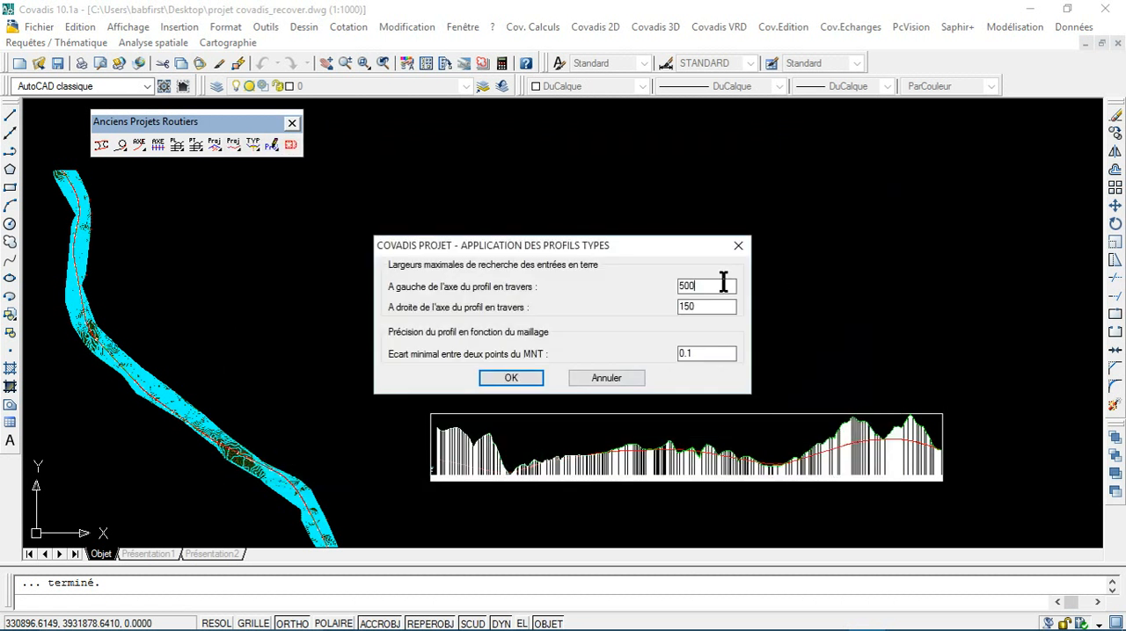
pyautogui.write('150')
pyautogui.click(535, 378)
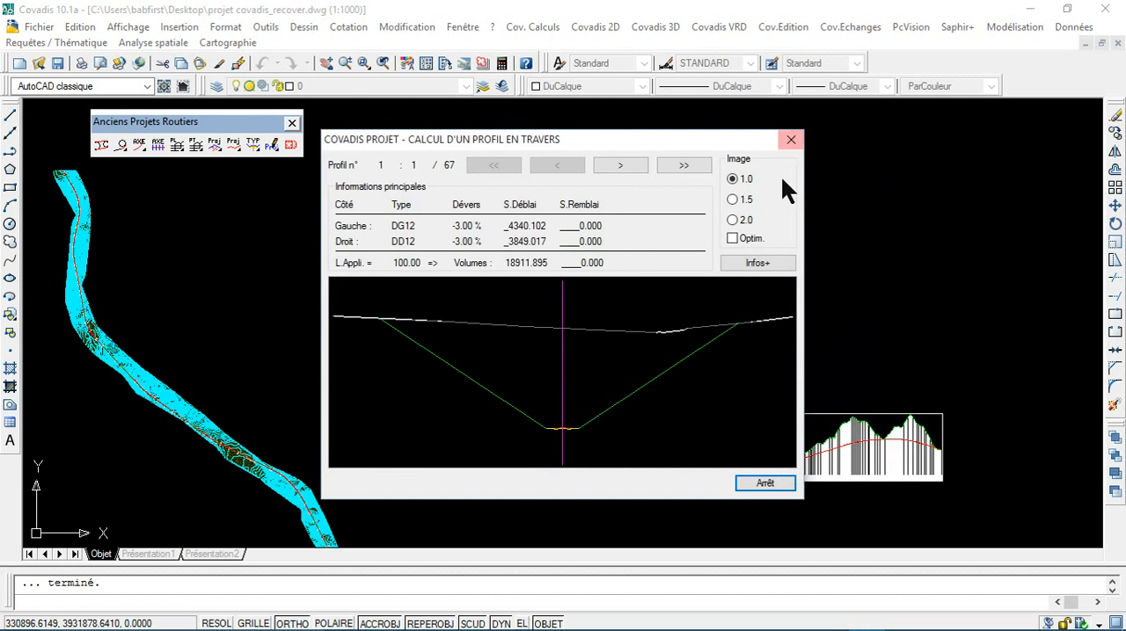
pyautogui.click(791, 142)
pyautogui.click(493, 468)
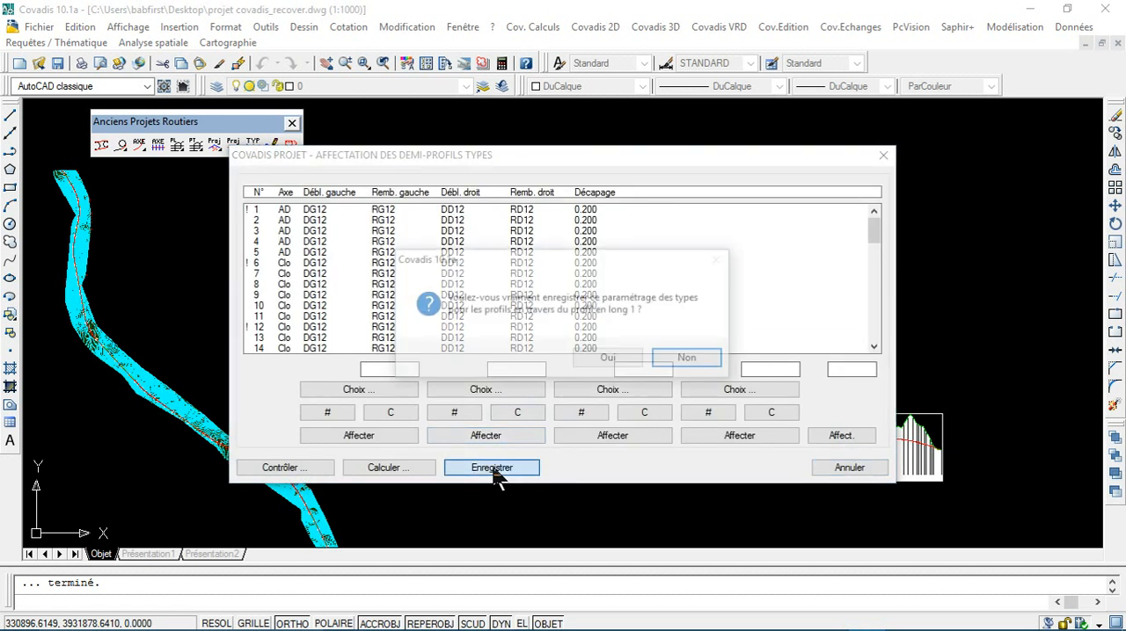
pyautogui.click(615, 358)
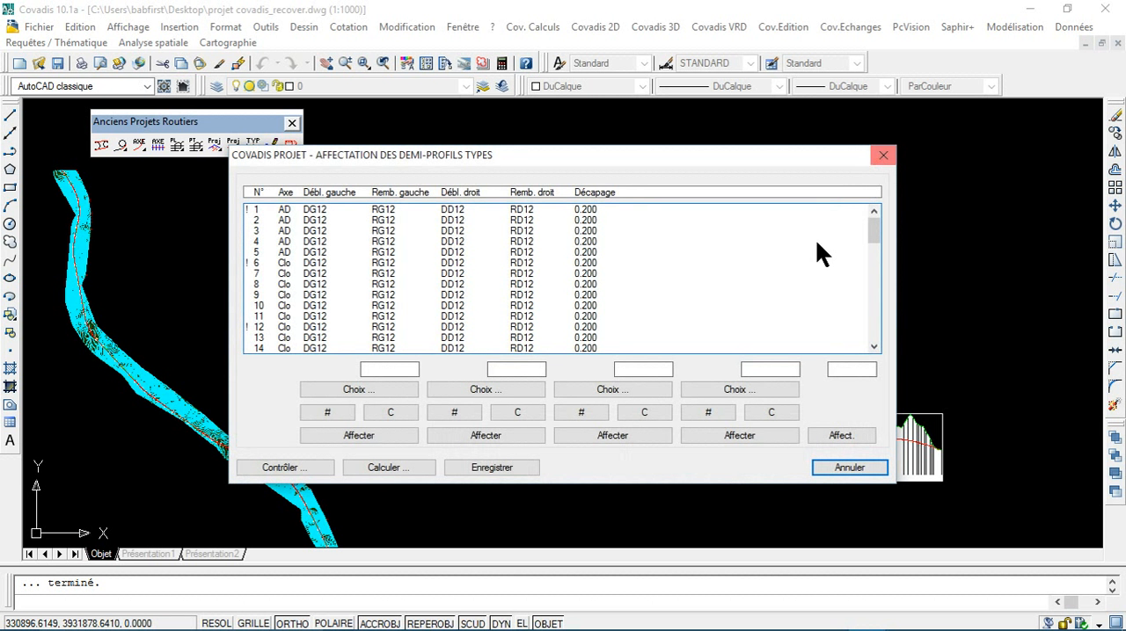
# Step: Run the profile calculation again with the current search widths and check profiles 1 and 2
pyautogui.click(388, 468)
pyautogui.click(515, 378)
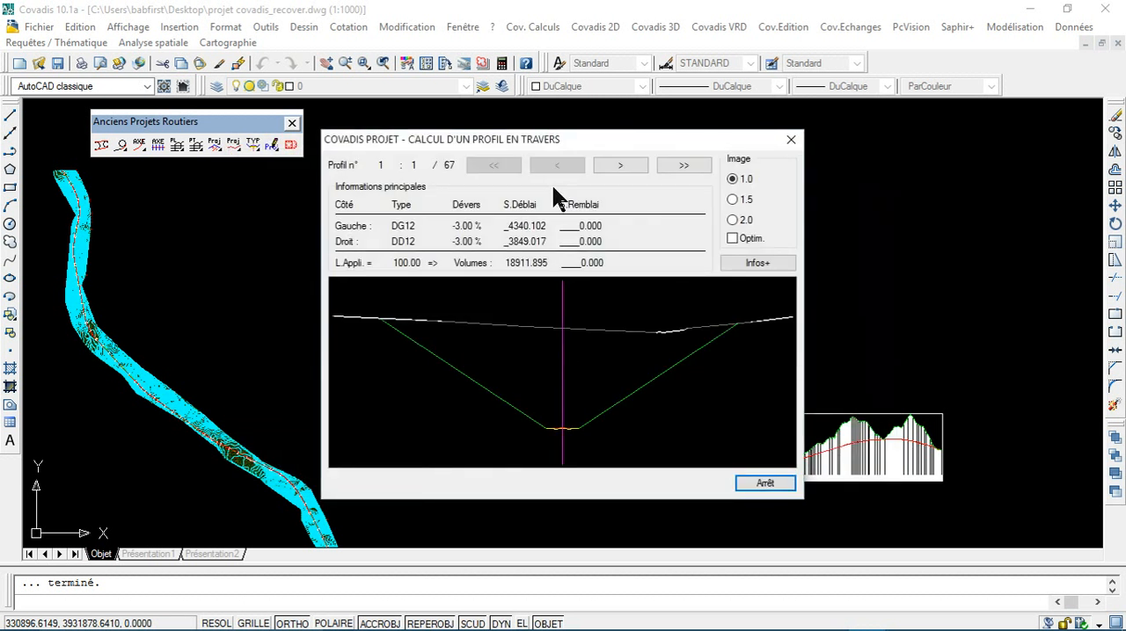
pyautogui.click(620, 165)
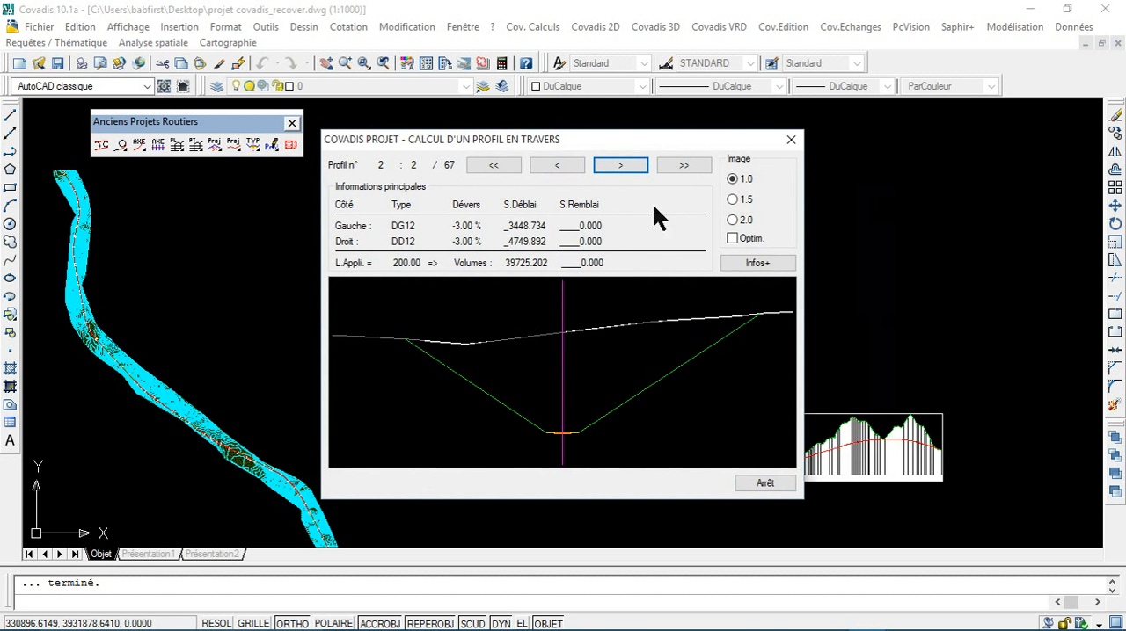
pyautogui.click(787, 143)
# Step: Recalculate the profiles with the search width to the left of the axis set to 20 and check profile 1
pyautogui.click(388, 462)
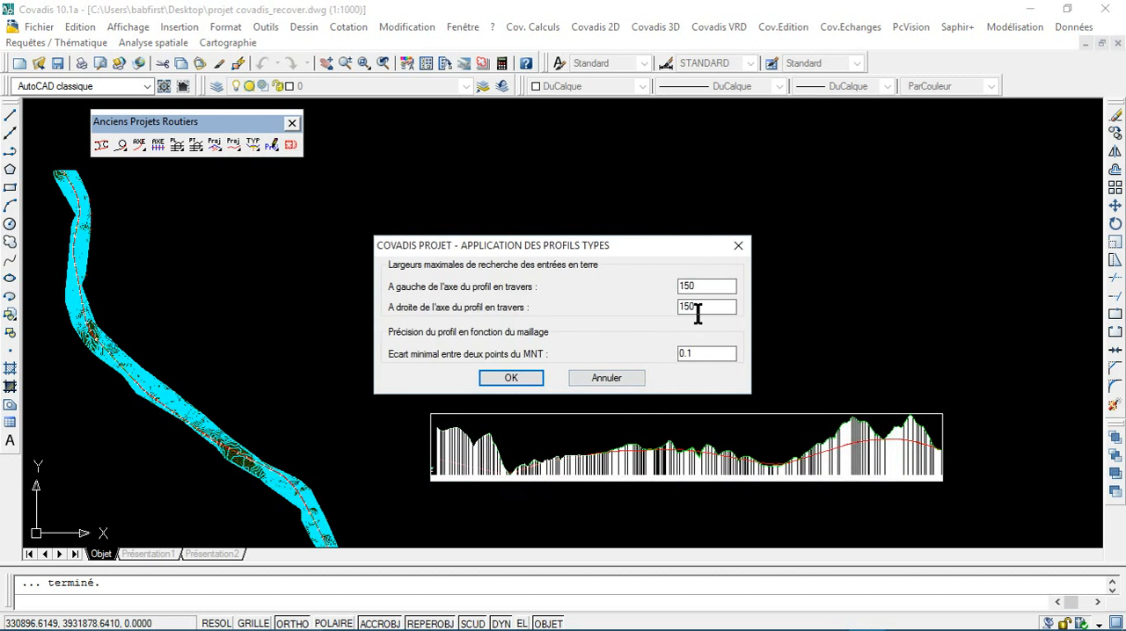
pyautogui.write('20')
pyautogui.click(513, 378)
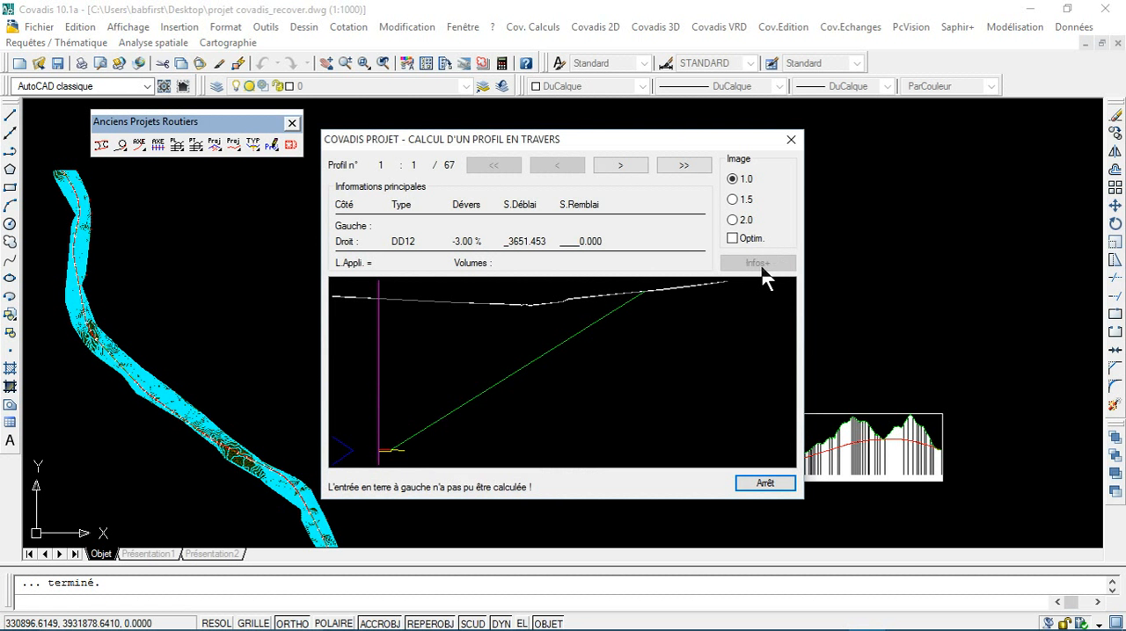
pyautogui.click(790, 139)
# Step: Recalculate with the search width to the left of the axis back at 150, save the half-profile assignment and leave the assignment dialog
pyautogui.click(388, 469)
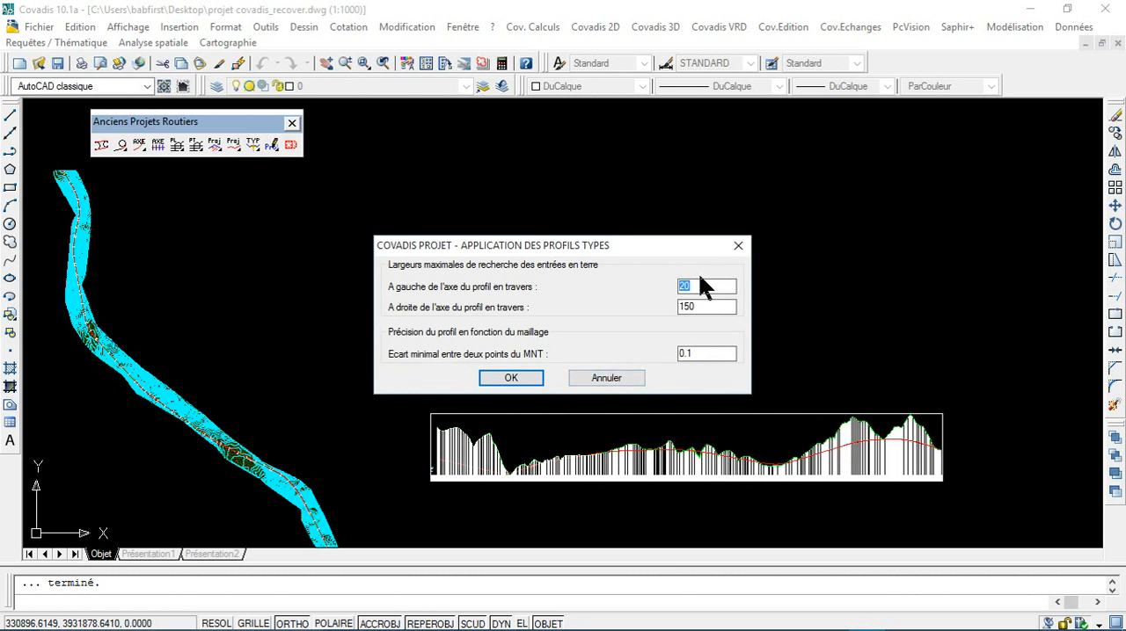
pyautogui.write('50')
pyautogui.click(510, 378)
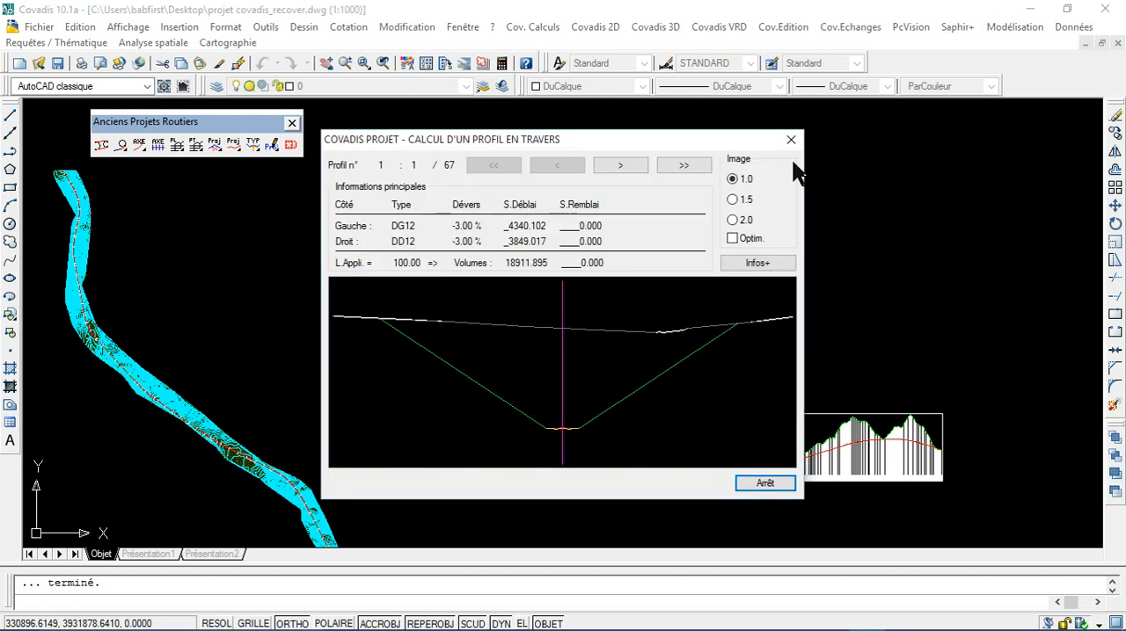
pyautogui.click(792, 141)
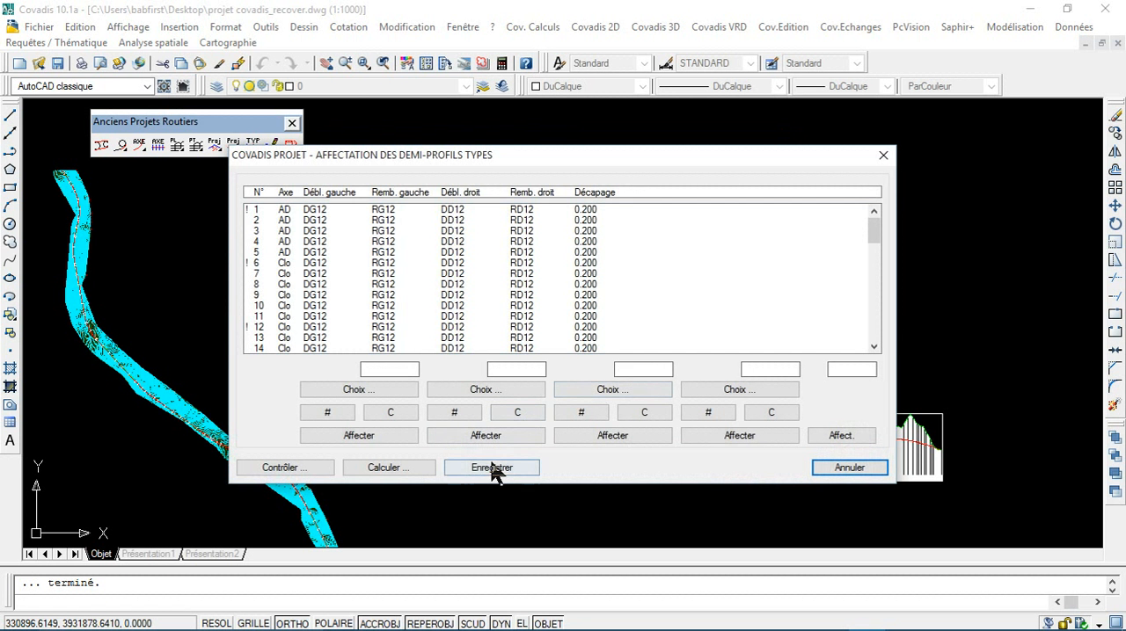
pyautogui.click(493, 470)
pyautogui.click(616, 359)
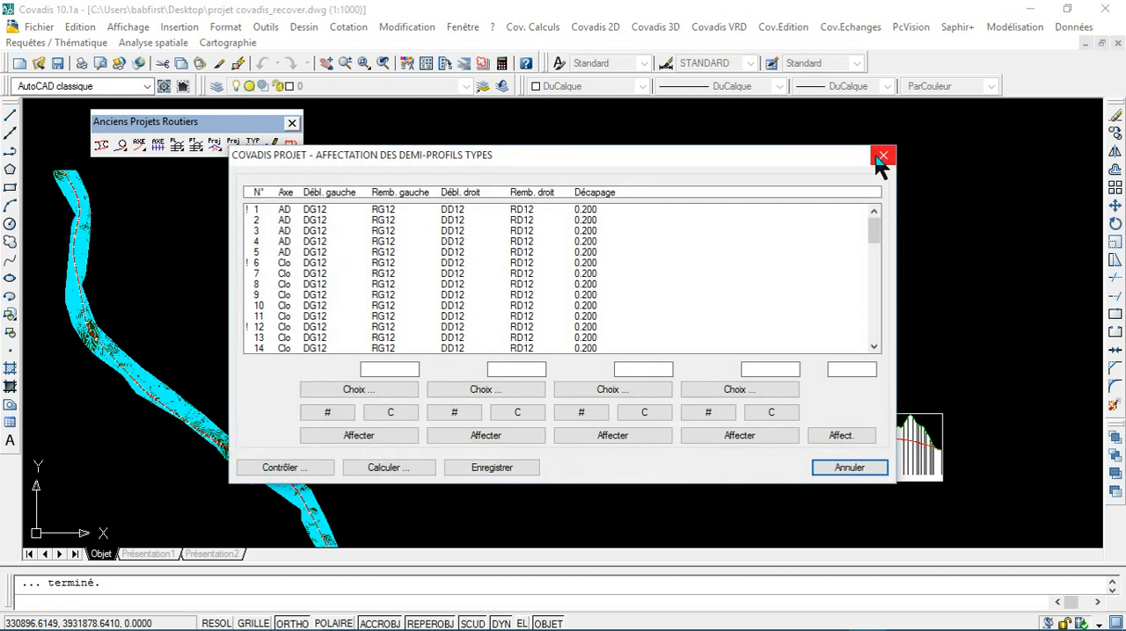
pyautogui.click(882, 156)
# Step: Examine the southern end of the road axis on the terrain contours and the start of the longitudinal profile
pyautogui.scroll(2, 290, 422)
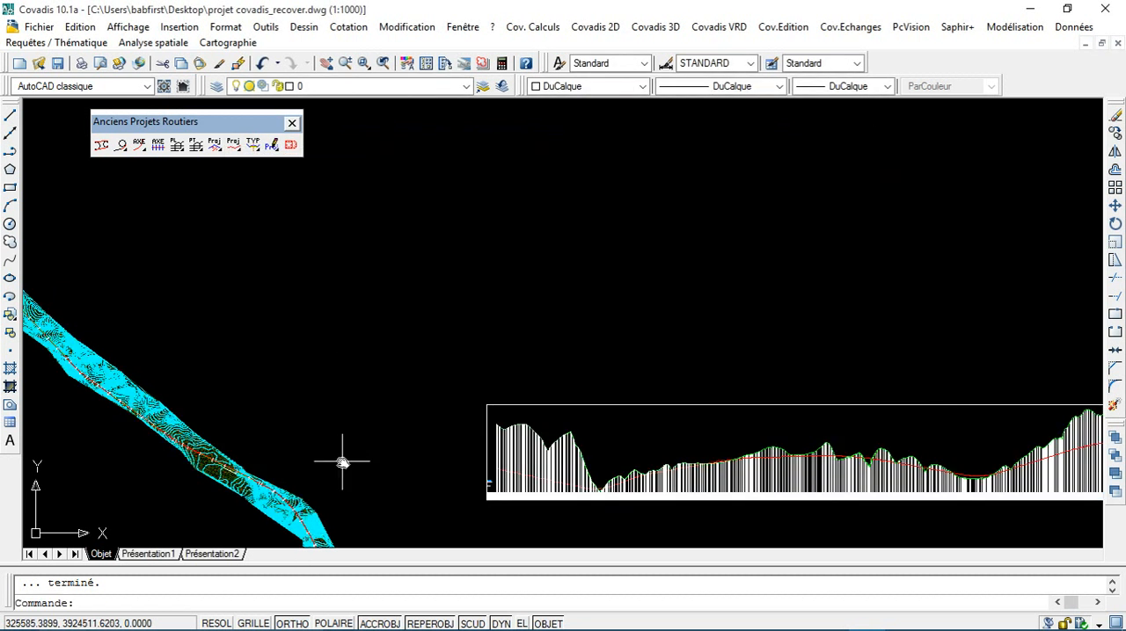
pyautogui.moveTo(343, 461); pyautogui.dragTo(407, 184, button='middle')
pyautogui.scroll(4, 327, 334)
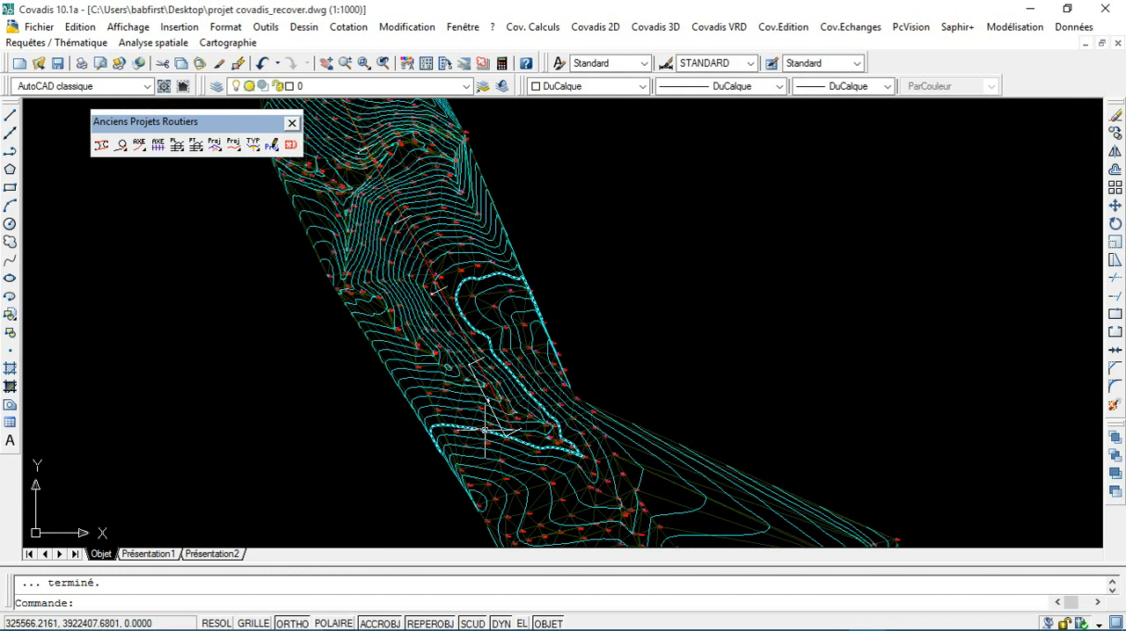
pyautogui.scroll(8, 485, 430)
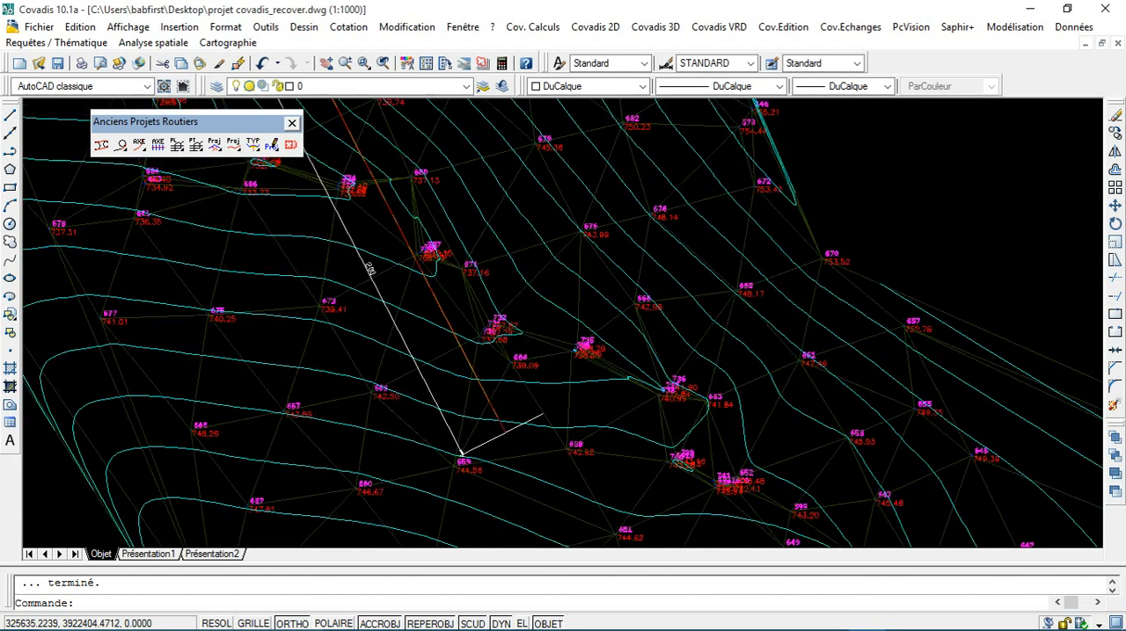
pyautogui.scroll(-10, 484, 432)
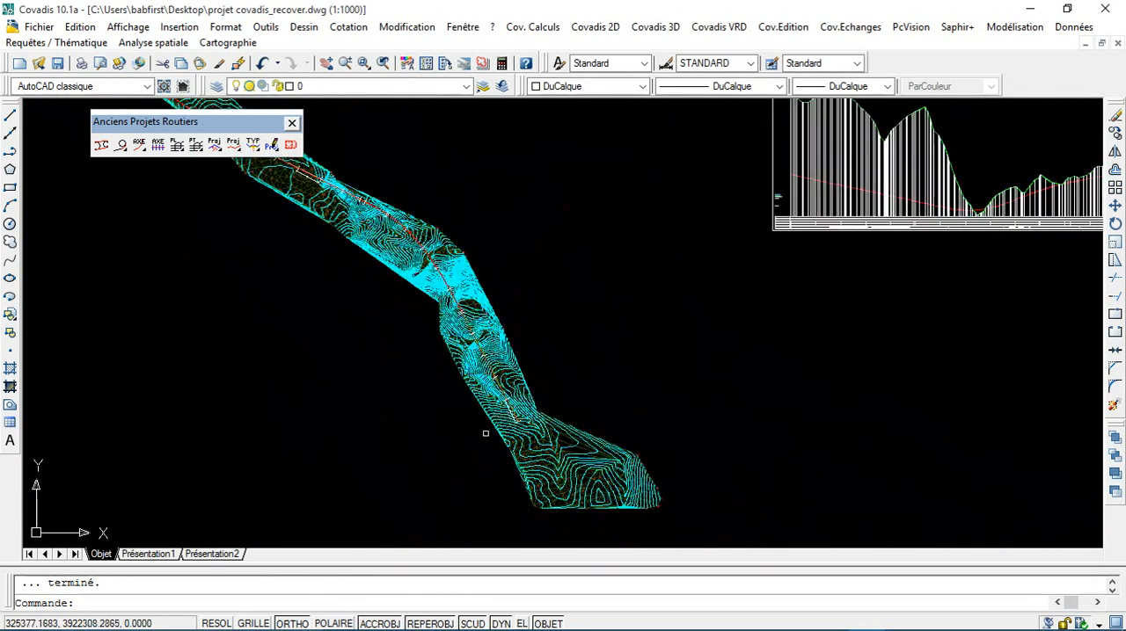
pyautogui.moveTo(782, 233); pyautogui.dragTo(602, 300, button='middle')
pyautogui.scroll(3, 662, 269)
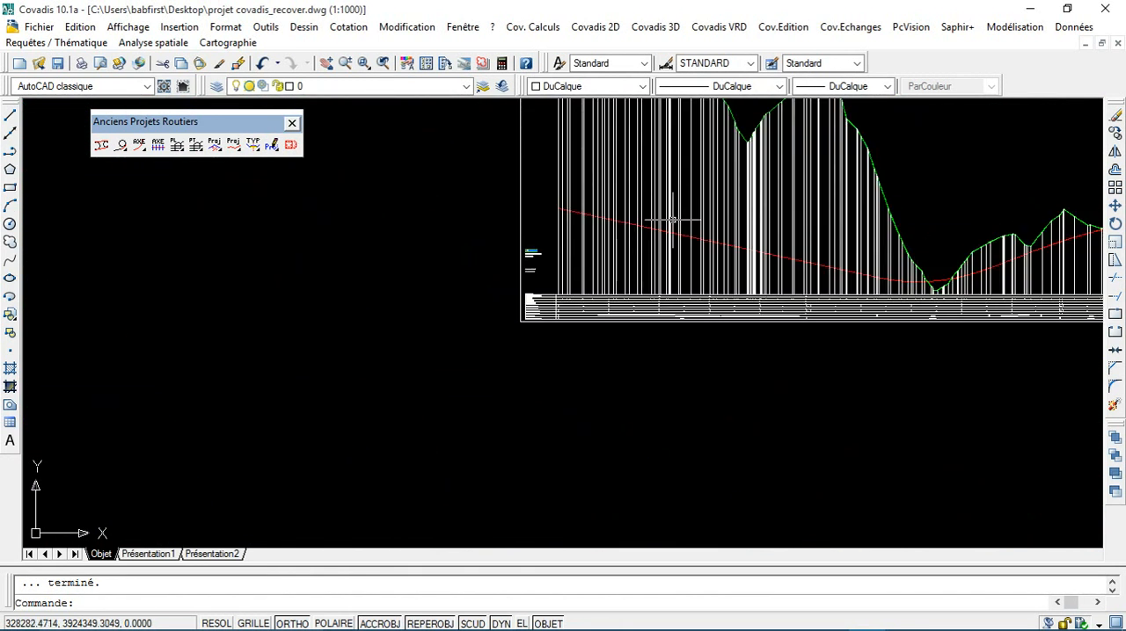
pyautogui.scroll(-2, 622, 241)
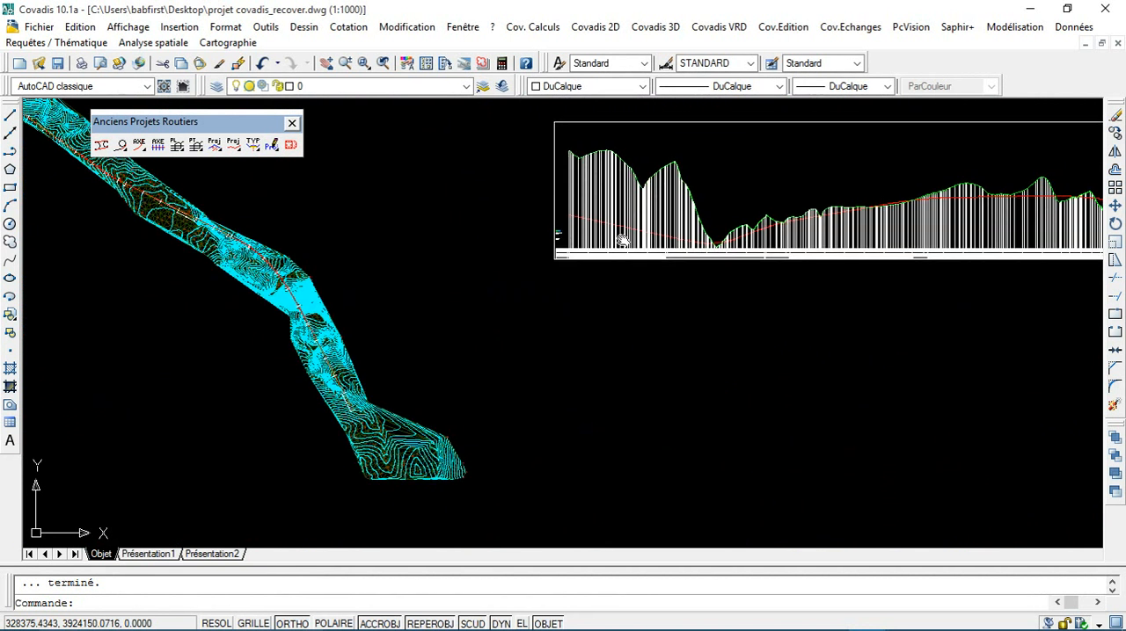
# Step: Examine the ground and project lines at the start of the longitudinal profile
pyautogui.moveTo(622, 241); pyautogui.dragTo(513, 300, button='middle')
pyautogui.scroll(4, 513, 299)
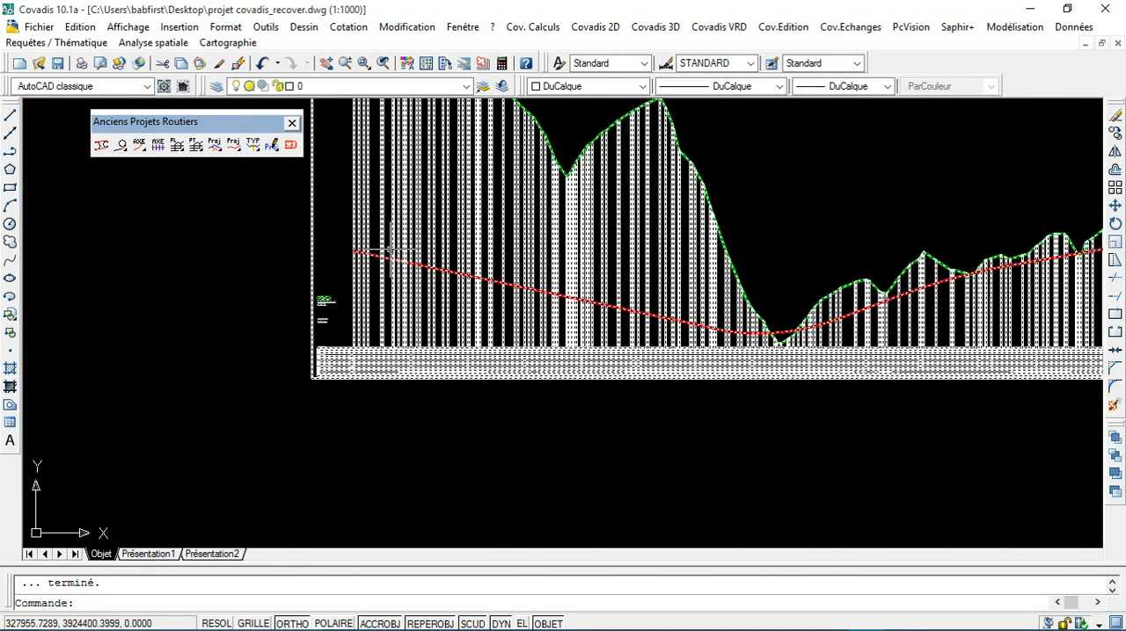
pyautogui.scroll(2, 377, 250)
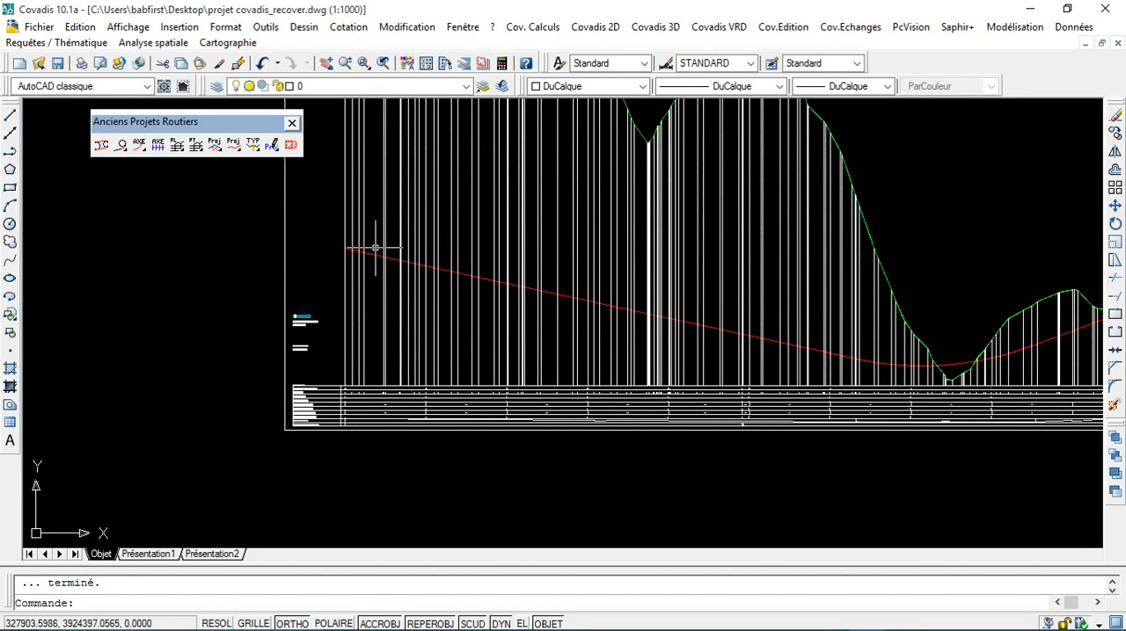
pyautogui.scroll(1, 377, 252)
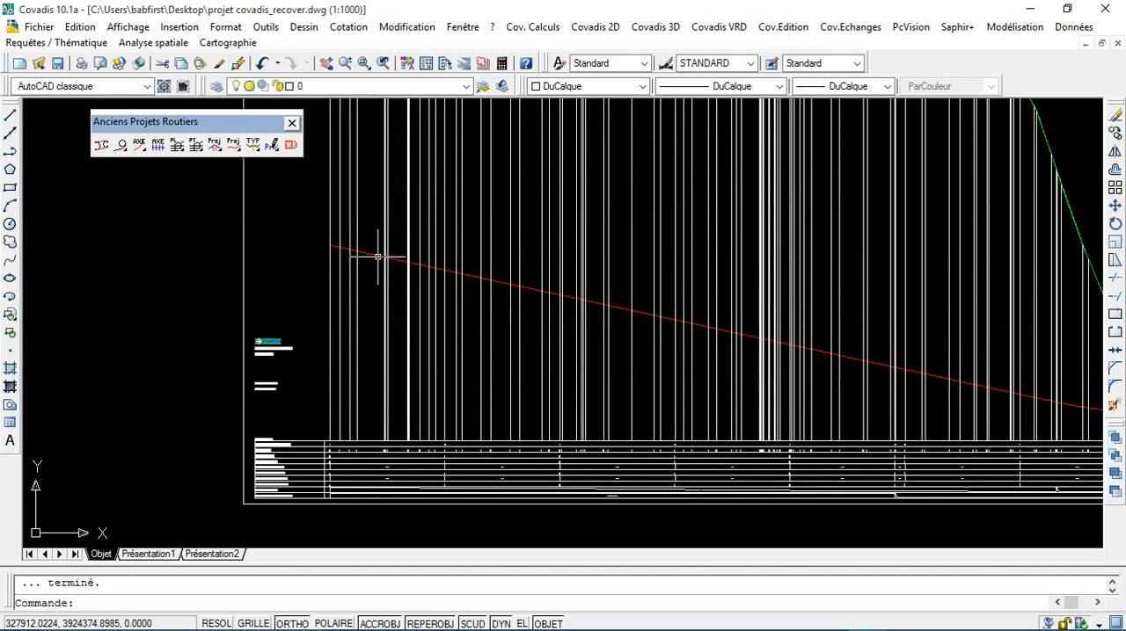
pyautogui.scroll(-5, 378, 256)
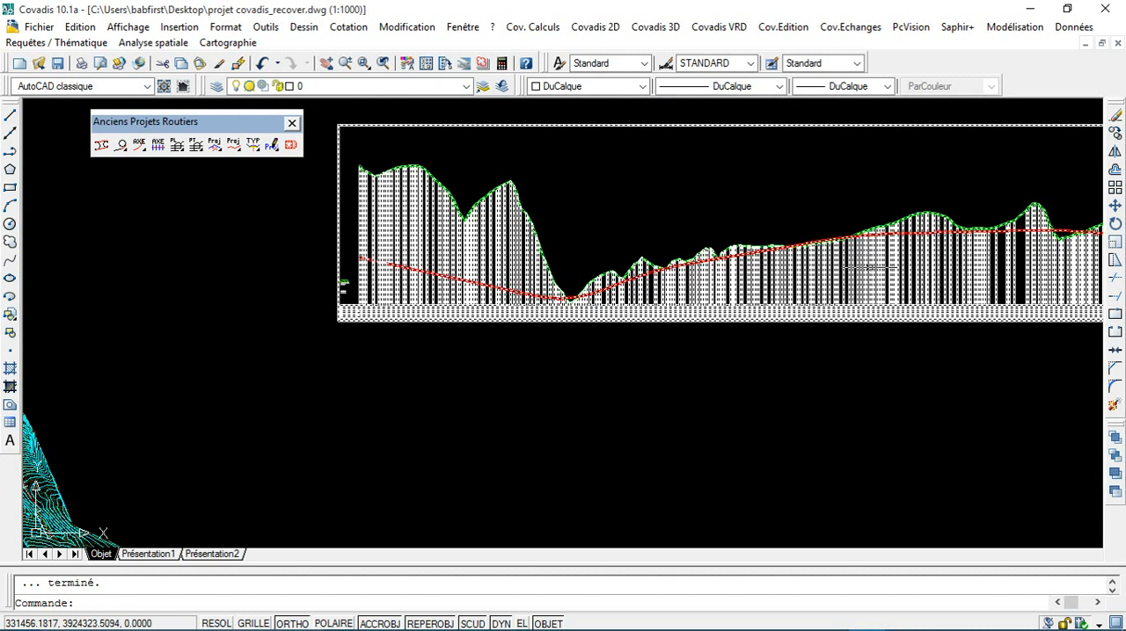
pyautogui.scroll(-5, 410, 322)
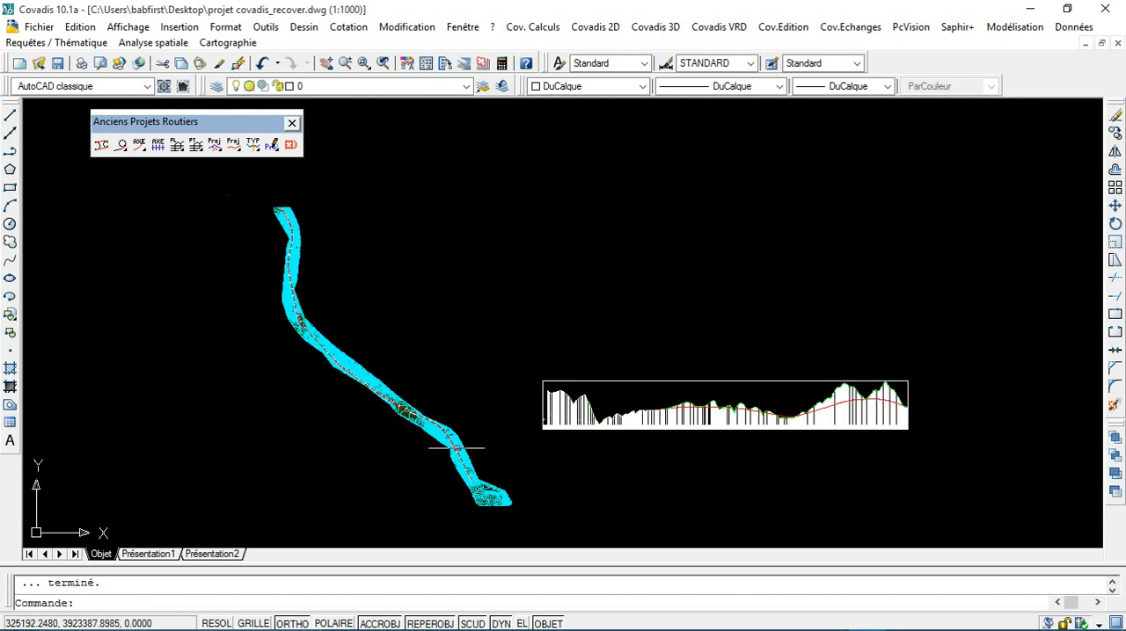
# Step: Examine the cross-profile marks along the road axis on the terrain contours, from the southern stretch to profile 37
pyautogui.scroll(8, 456, 449)
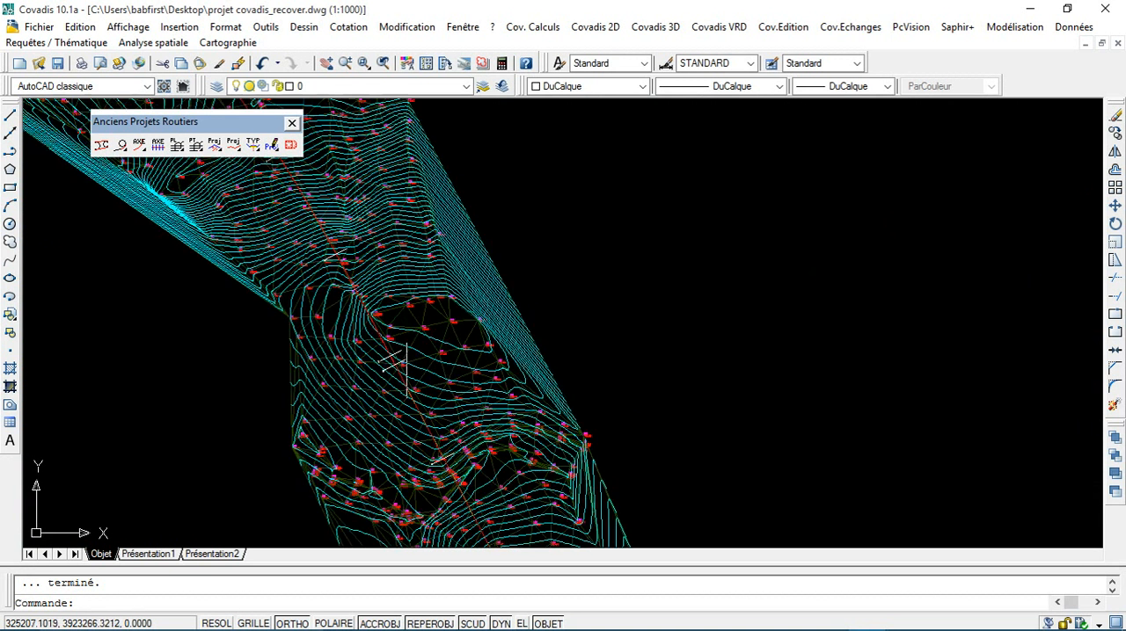
pyautogui.scroll(2, 406, 369)
pyautogui.scroll(-3, 377, 366)
pyautogui.moveTo(417, 442); pyautogui.dragTo(450, 312, button='middle')
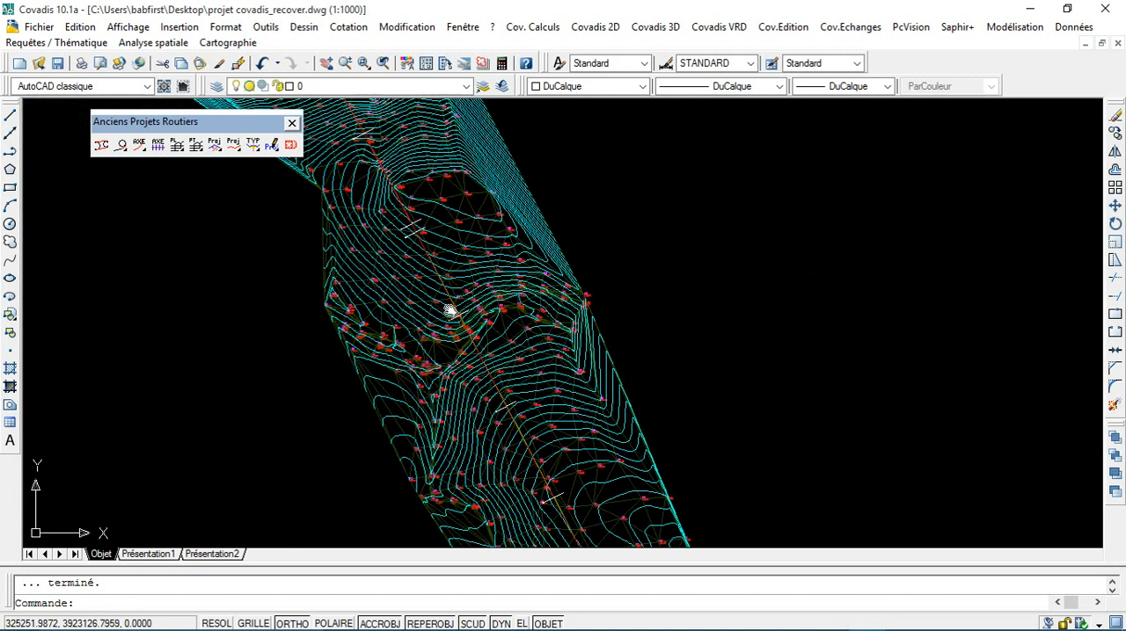
pyautogui.moveTo(525, 465); pyautogui.dragTo(528, 326, button='middle')
pyautogui.scroll(-4, 533, 344)
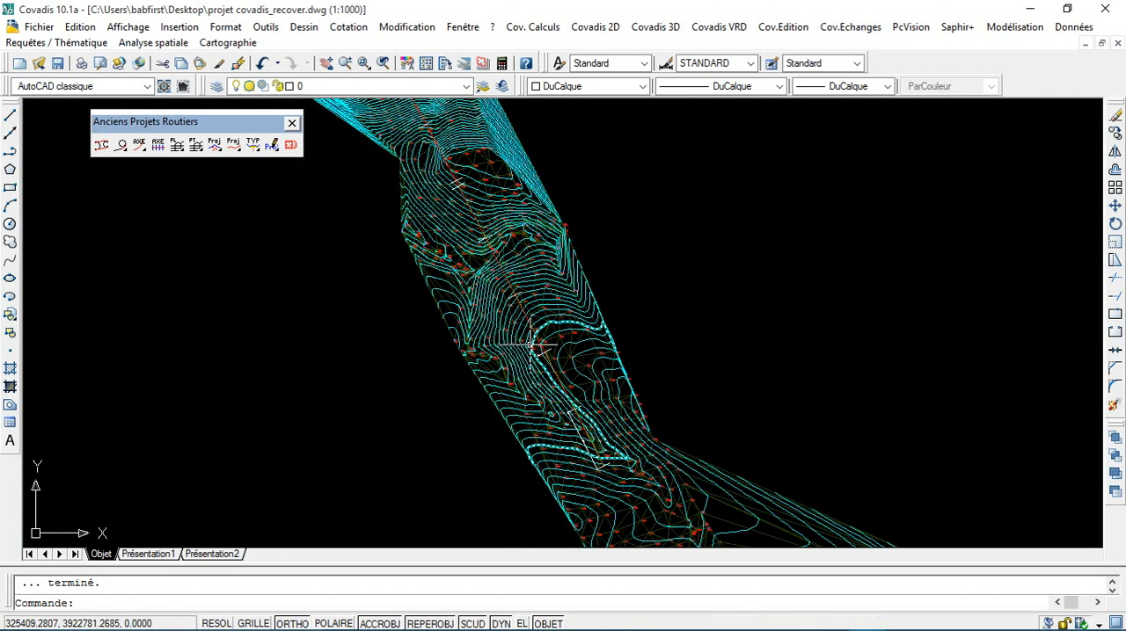
pyautogui.scroll(3, 539, 359)
pyautogui.scroll(3, 547, 364)
pyautogui.scroll(-8, 549, 379)
pyautogui.scroll(2, 580, 405)
pyautogui.moveTo(585, 401); pyautogui.dragTo(645, 328, button='middle')
pyautogui.scroll(3, 644, 329)
pyautogui.scroll(-2, 615, 370)
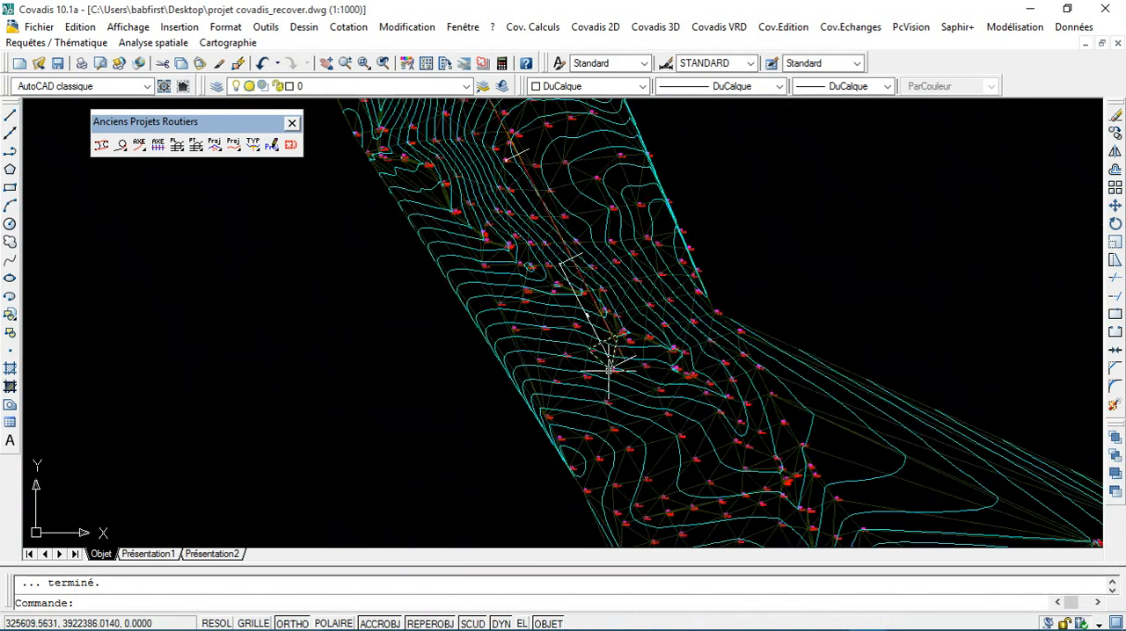
pyautogui.scroll(-4, 429, 250)
pyautogui.scroll(6, 429, 250)
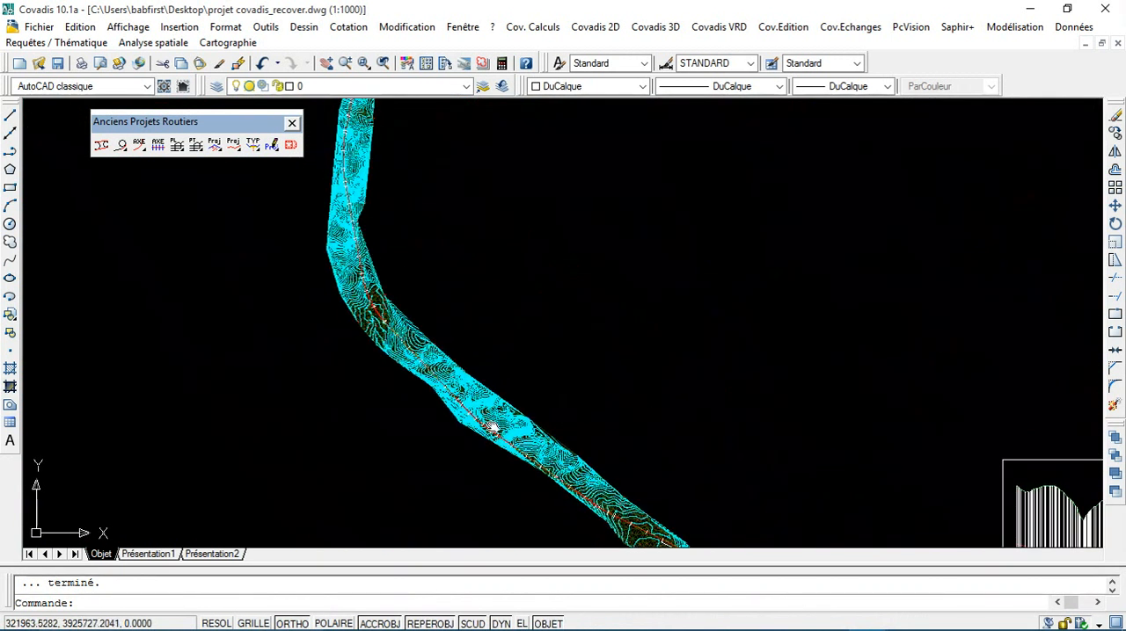
pyautogui.scroll(5, 414, 283)
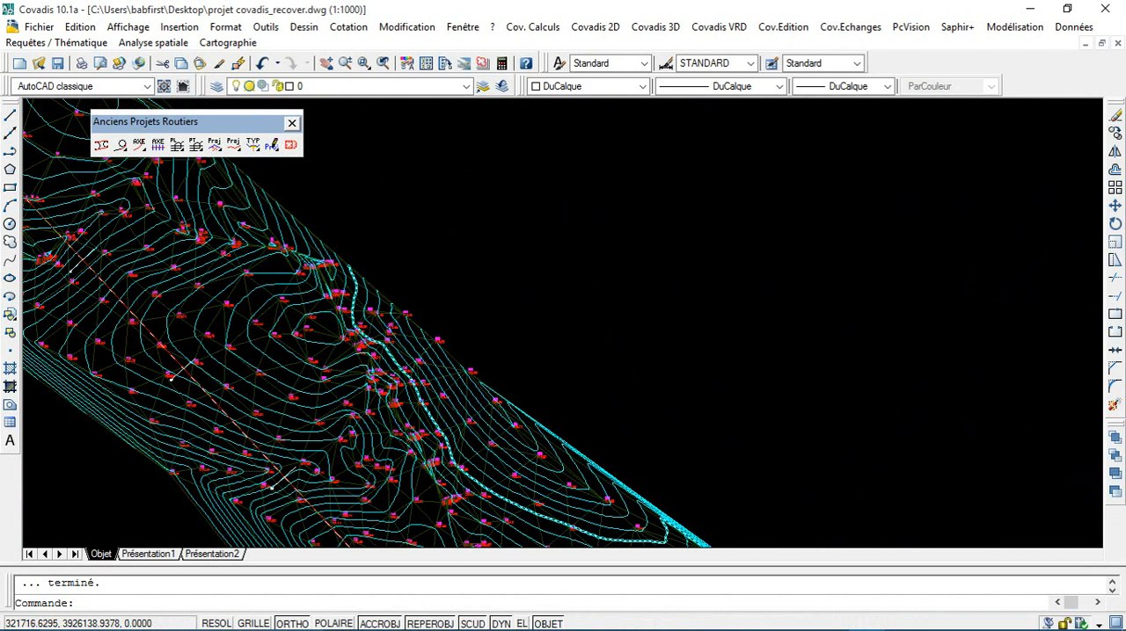
pyautogui.scroll(5, 508, 403)
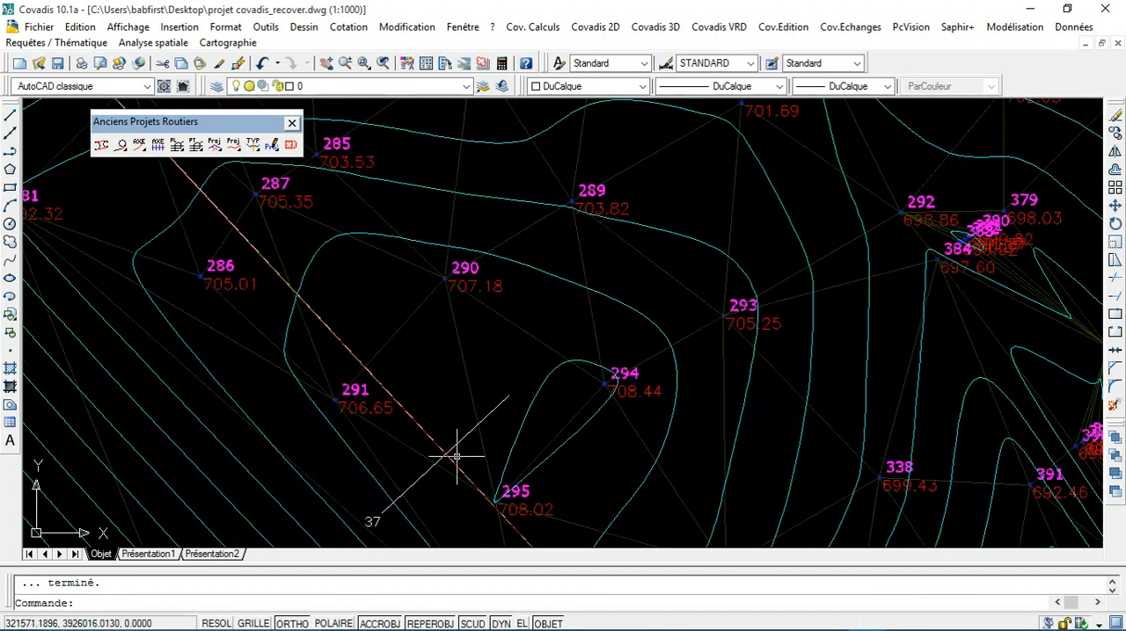
pyautogui.scroll(-10, 466, 426)
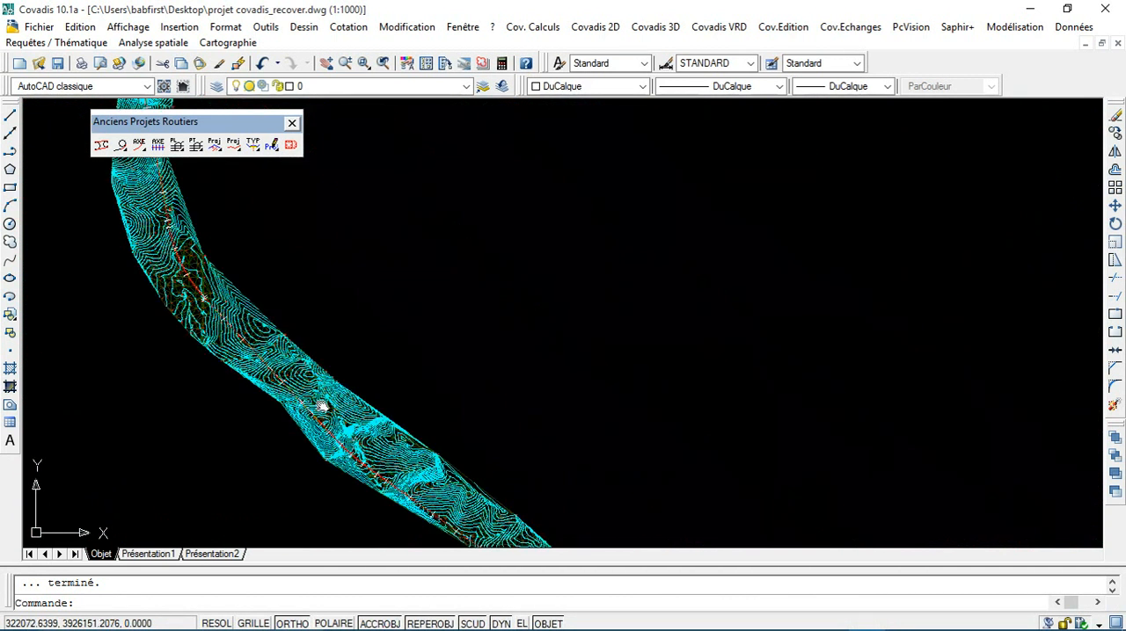
# Step: Examine the profile numbers in the data table at the end of the longitudinal profile, including profiles 67 and 68
pyautogui.scroll(6, 623, 455)
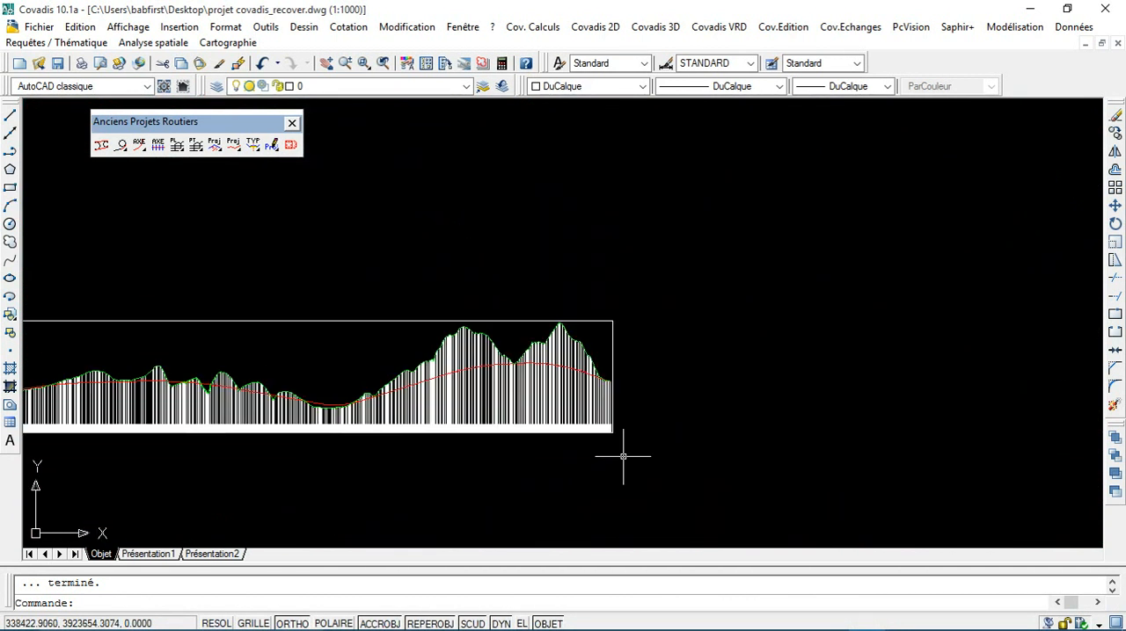
pyautogui.scroll(5, 541, 382)
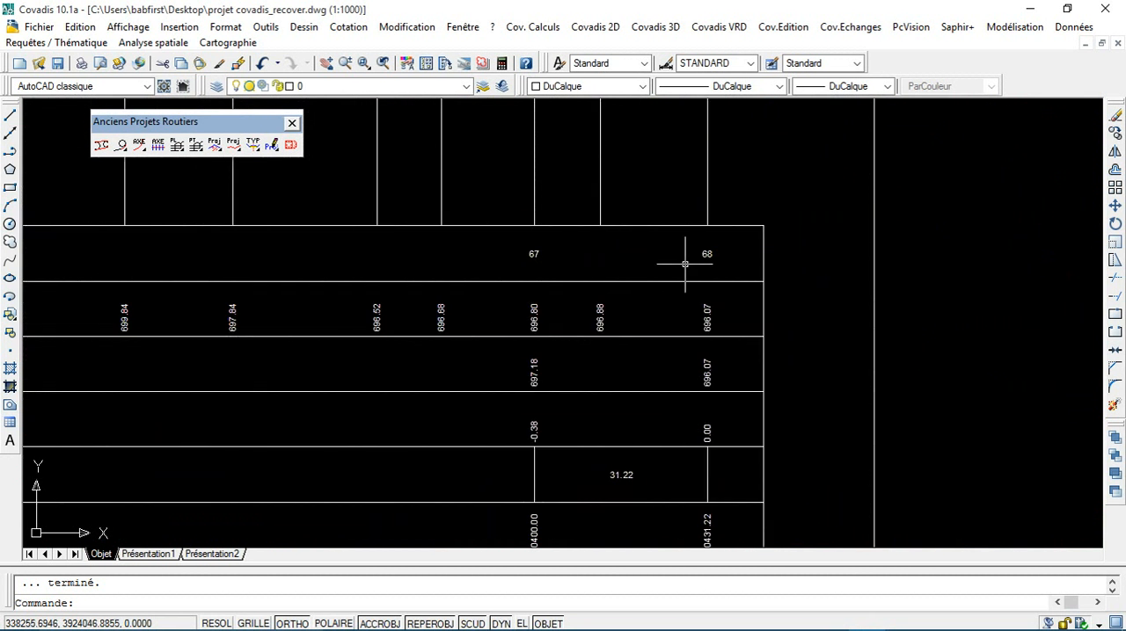
pyautogui.scroll(-5, 683, 259)
pyautogui.scroll(-2, 326, 304)
pyautogui.scroll(4, 327, 305)
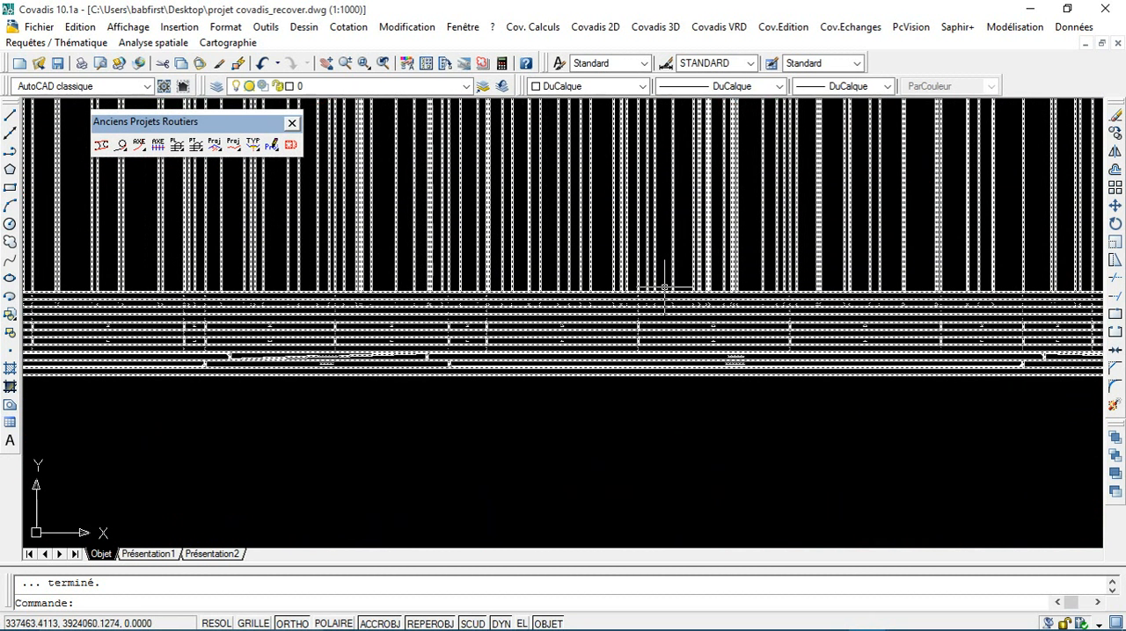
pyautogui.scroll(-4, 326, 305)
pyautogui.scroll(5, 592, 311)
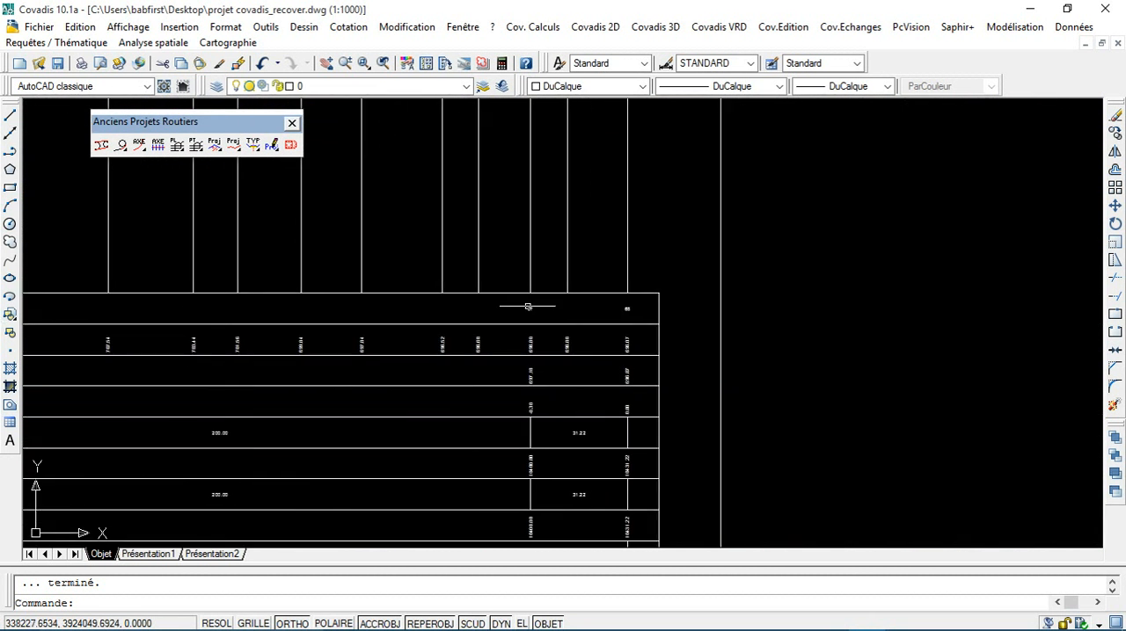
pyautogui.scroll(2, 593, 312)
pyautogui.scroll(-8, 51, 413)
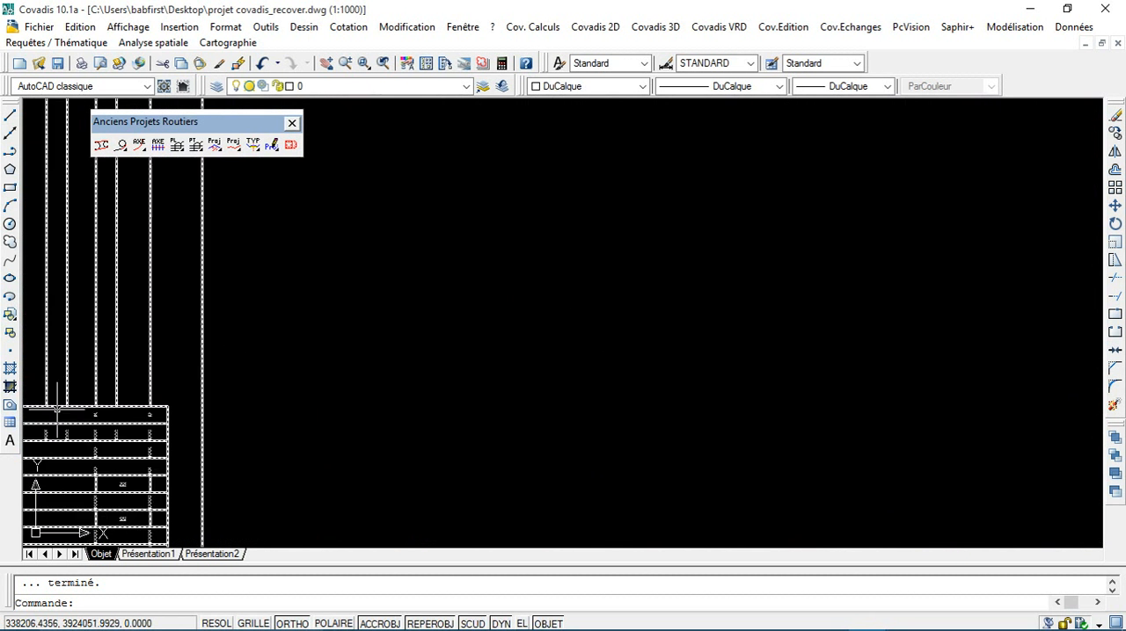
pyautogui.scroll(4, 51, 414)
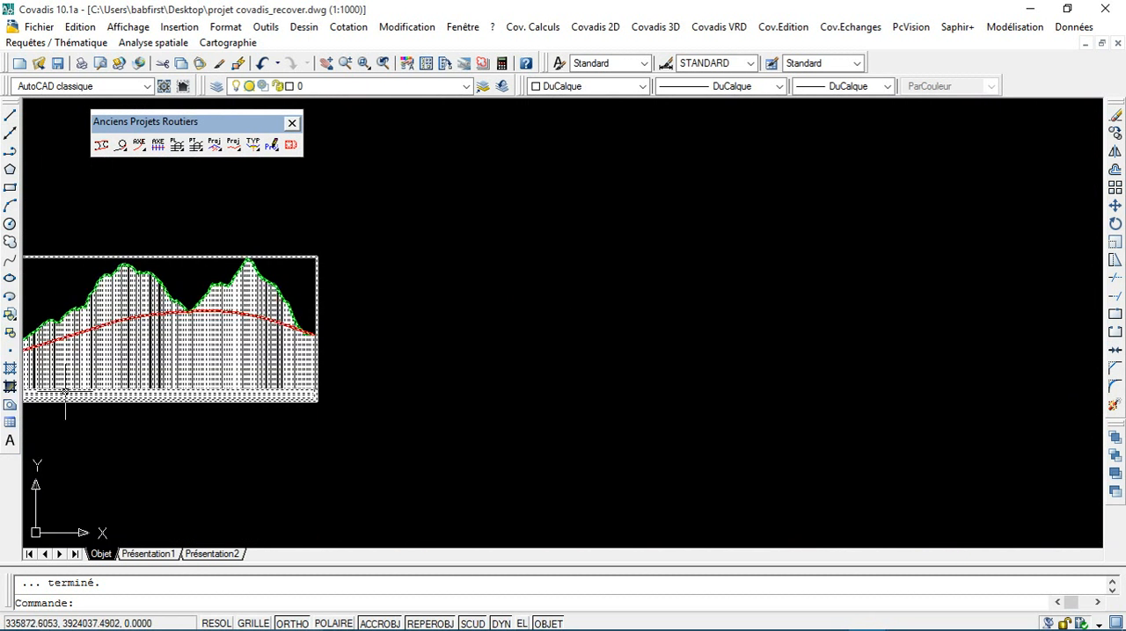
pyautogui.moveTo(118, 363)
pyautogui.mouseDown(button='middle')
pyautogui.moveTo(223, 366)
pyautogui.moveTo(275, 353)
pyautogui.mouseUp(button='middle')
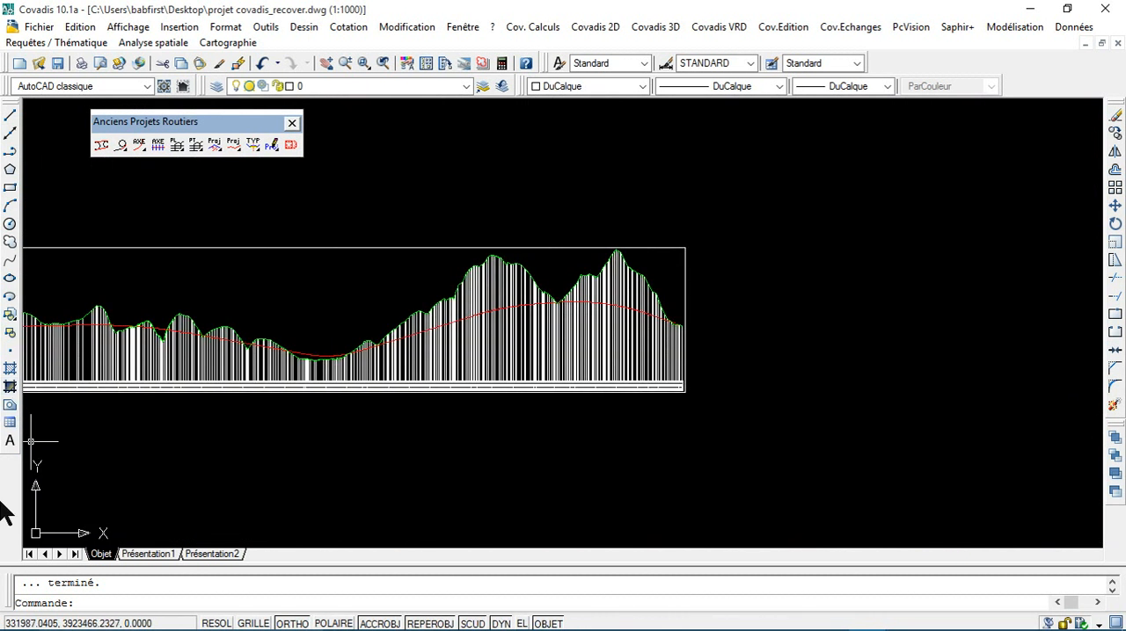
pyautogui.moveTo(308, 252); pyautogui.dragTo(941, 292, button='middle')
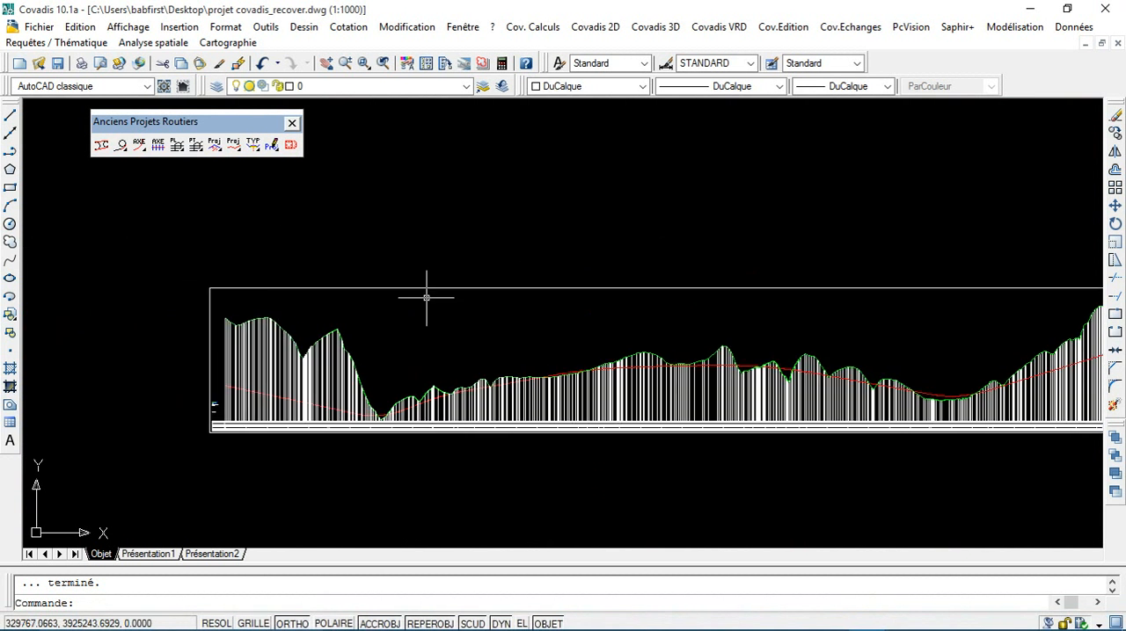
# Step: Delete the mark of cross profile 16 from the road axis in the plan view
pyautogui.scroll(-5, 426, 299)
pyautogui.scroll(8, 284, 308)
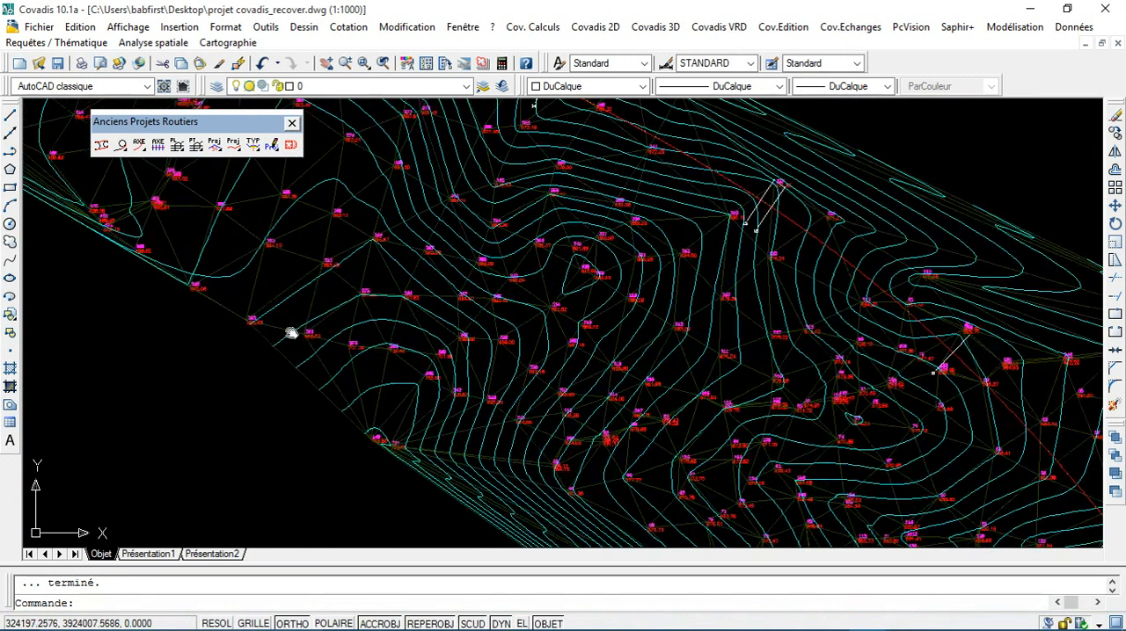
pyautogui.scroll(5, 306, 329)
pyautogui.moveTo(329, 226); pyautogui.dragTo(274, 487, button='middle')
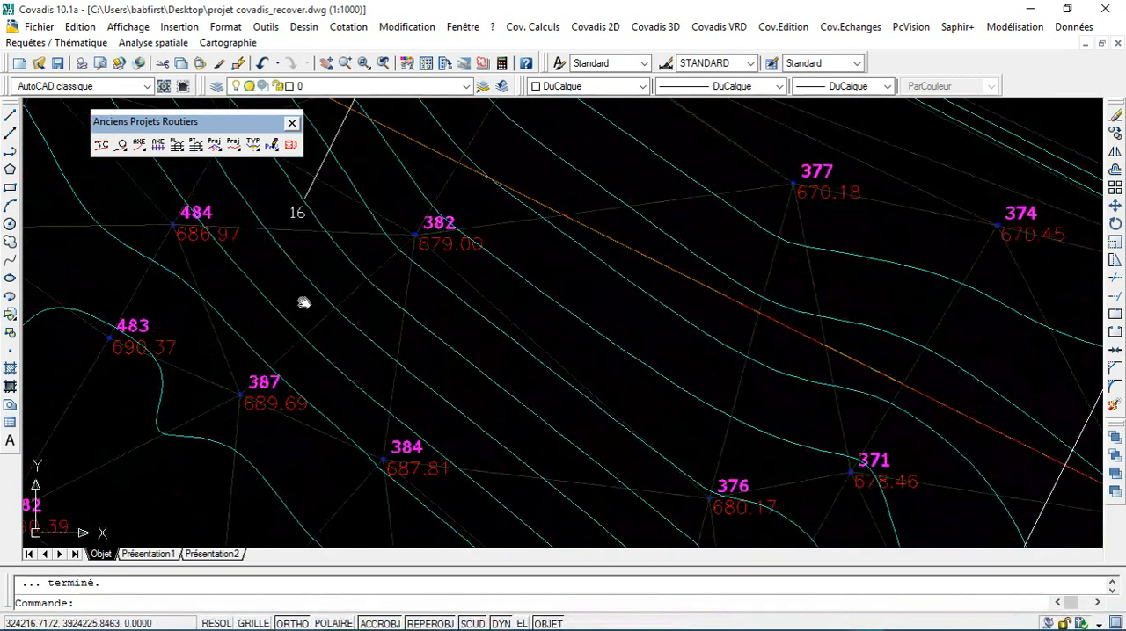
pyautogui.moveTo(304, 301); pyautogui.dragTo(250, 465, button='middle')
pyautogui.click(270, 317)
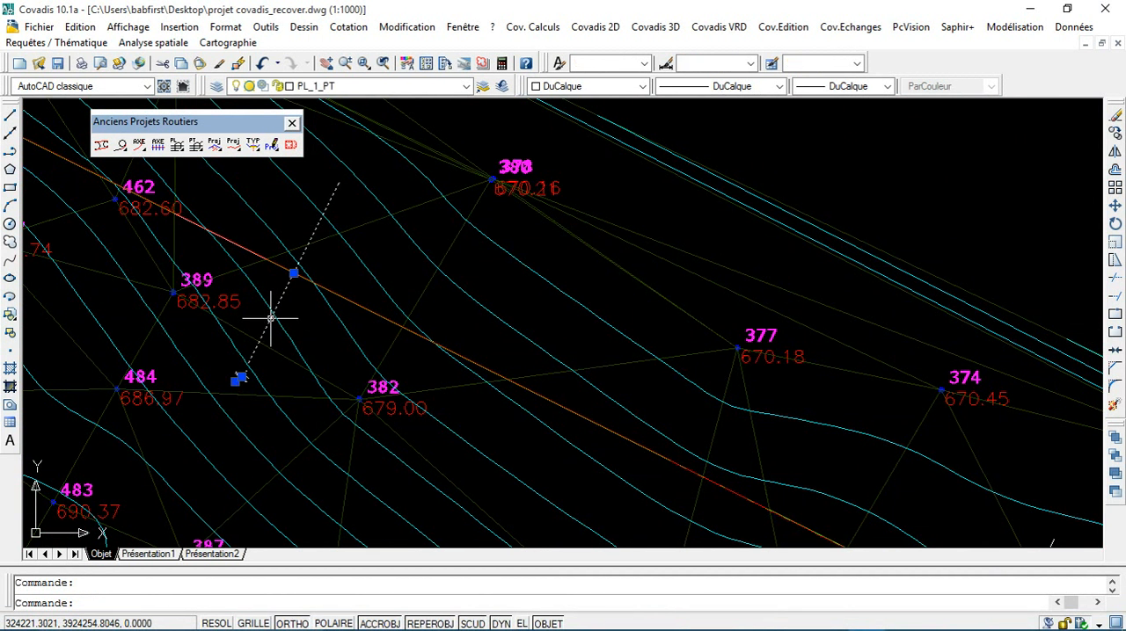
pyautogui.press('Delete')
# Step: Update the project's longitudinal profile to the changed cross-profile marks, using the existing list of terrain model faces
pyautogui.scroll(-10, 272, 316)
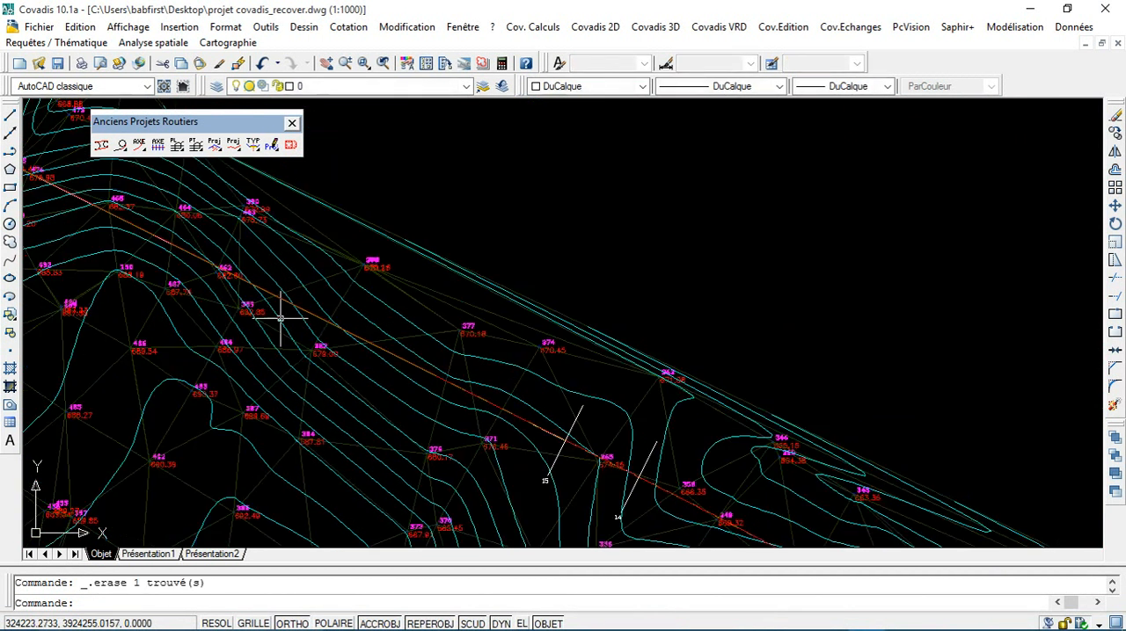
pyautogui.scroll(-3, 460, 348)
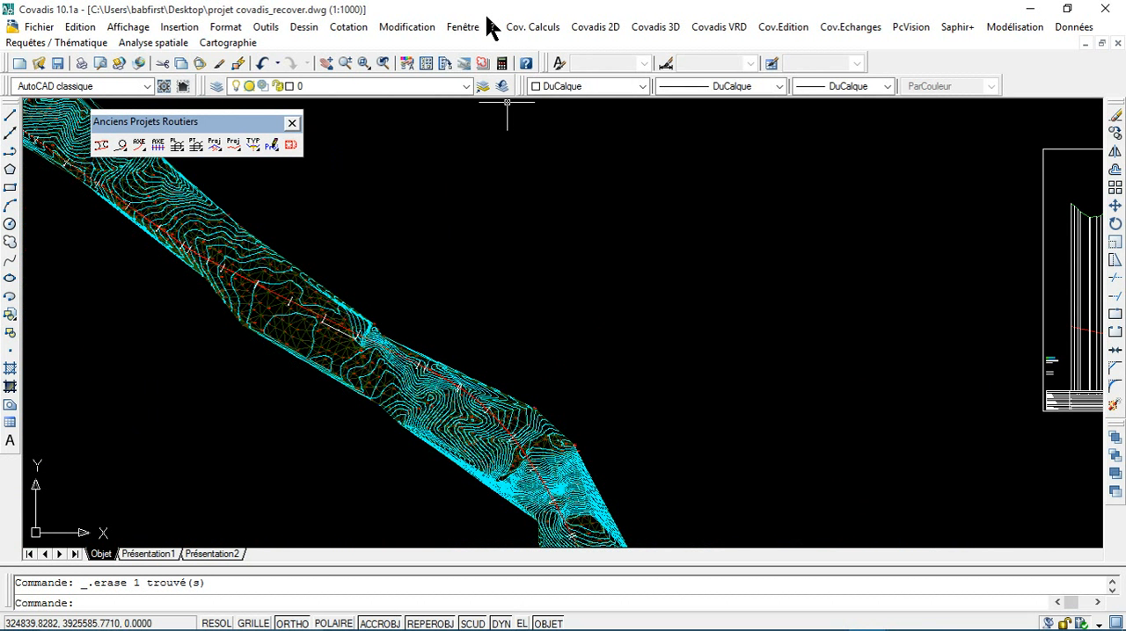
pyautogui.click(651, 27)
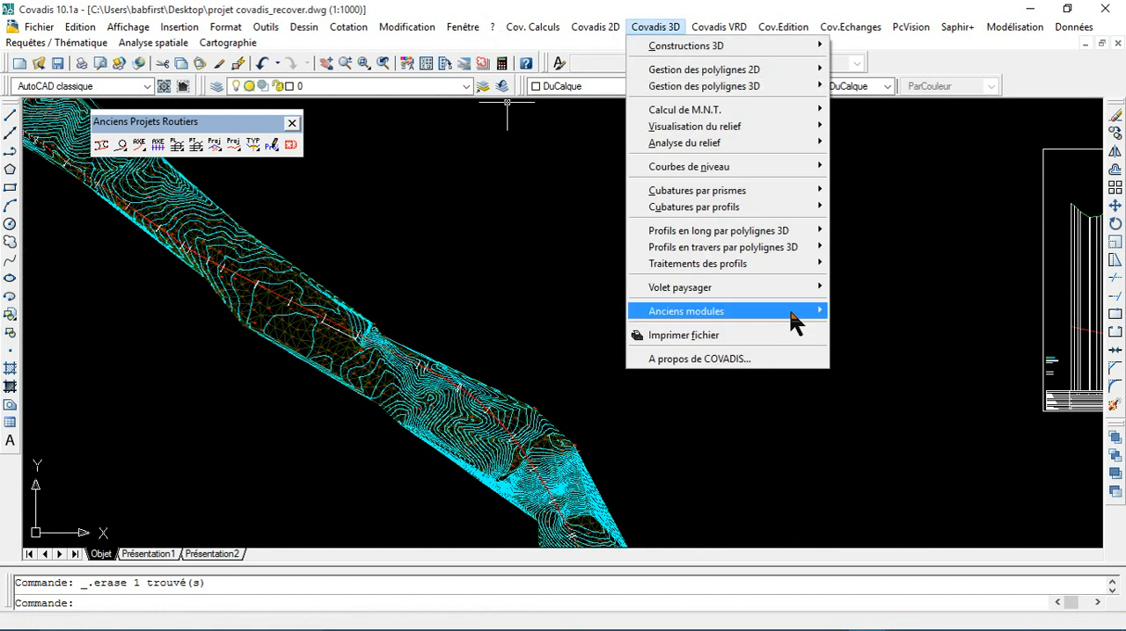
pyautogui.moveTo(789, 311)
pyautogui.moveTo(896, 408)
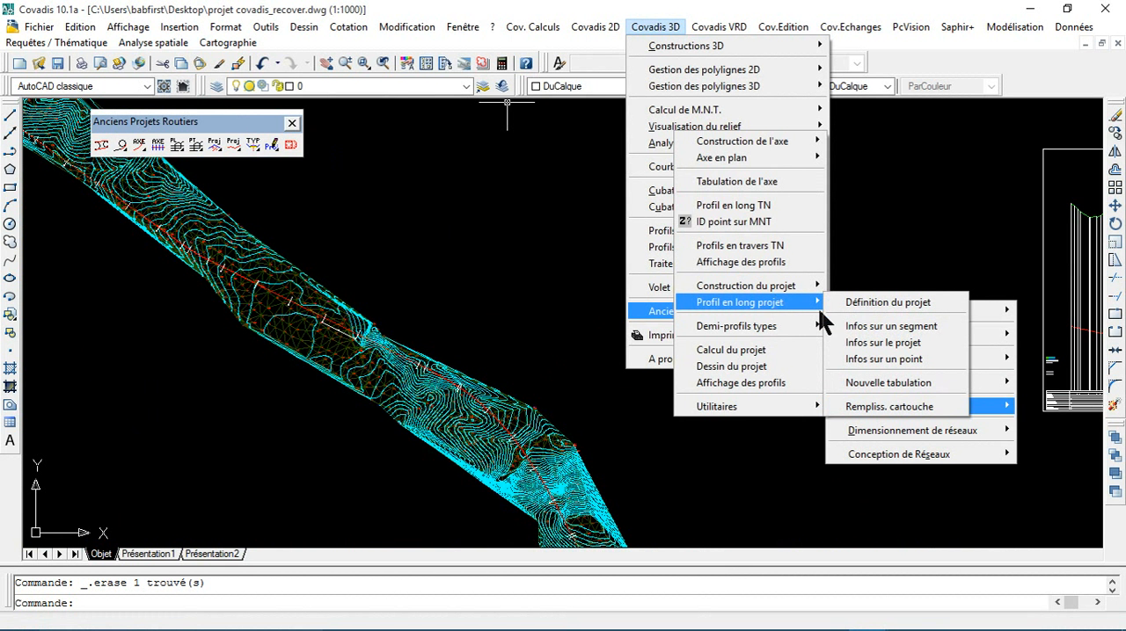
pyautogui.click(888, 406)
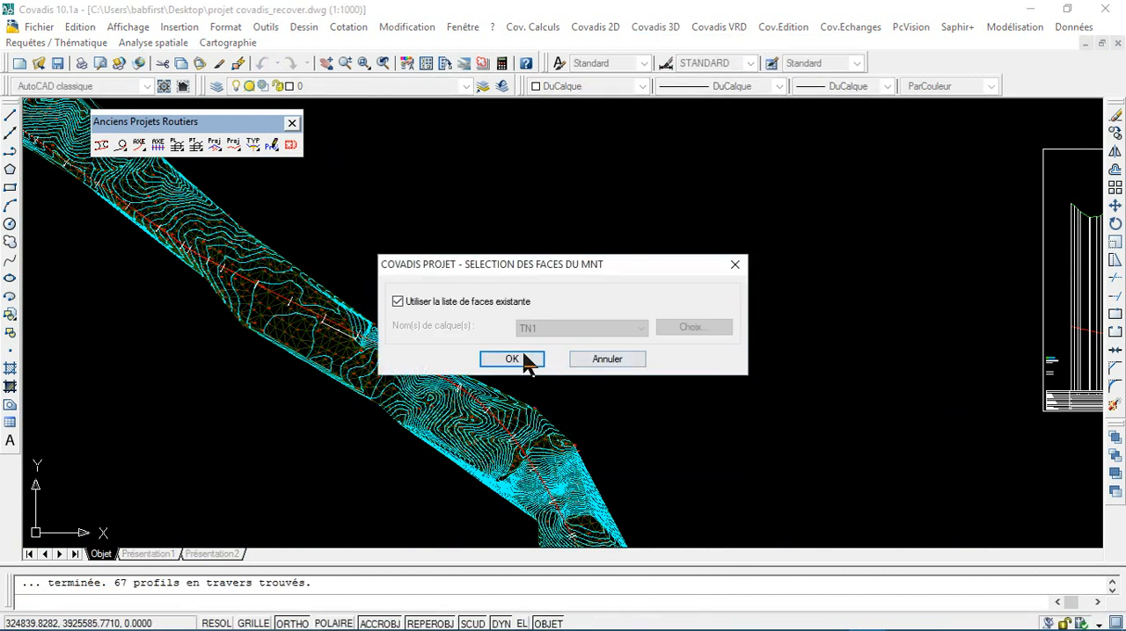
pyautogui.click(519, 360)
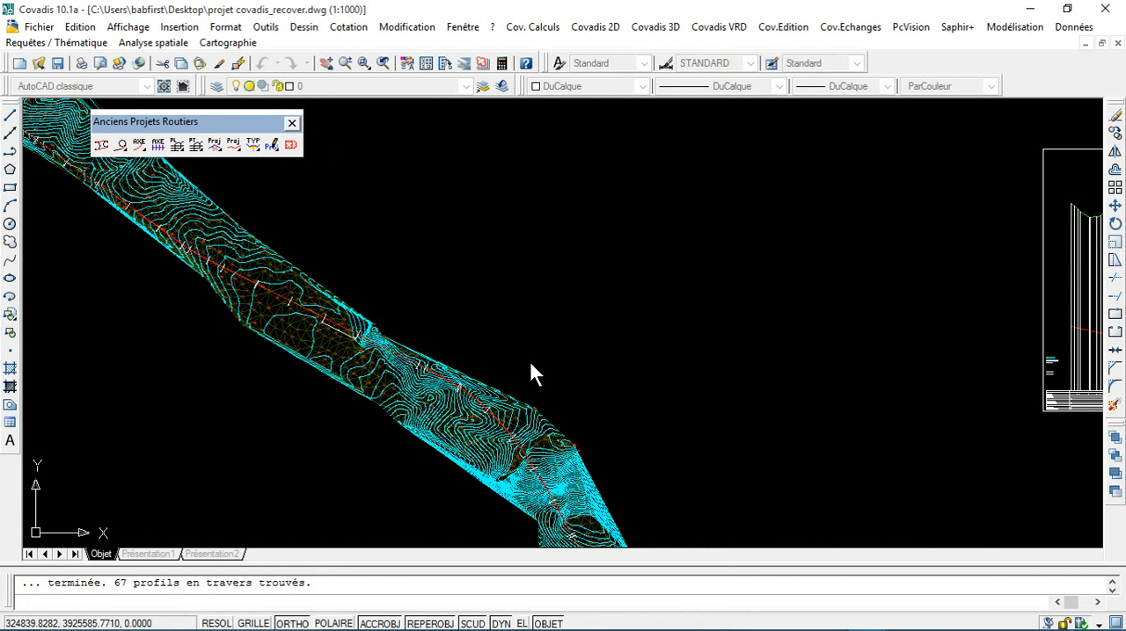
pyautogui.click(573, 406)
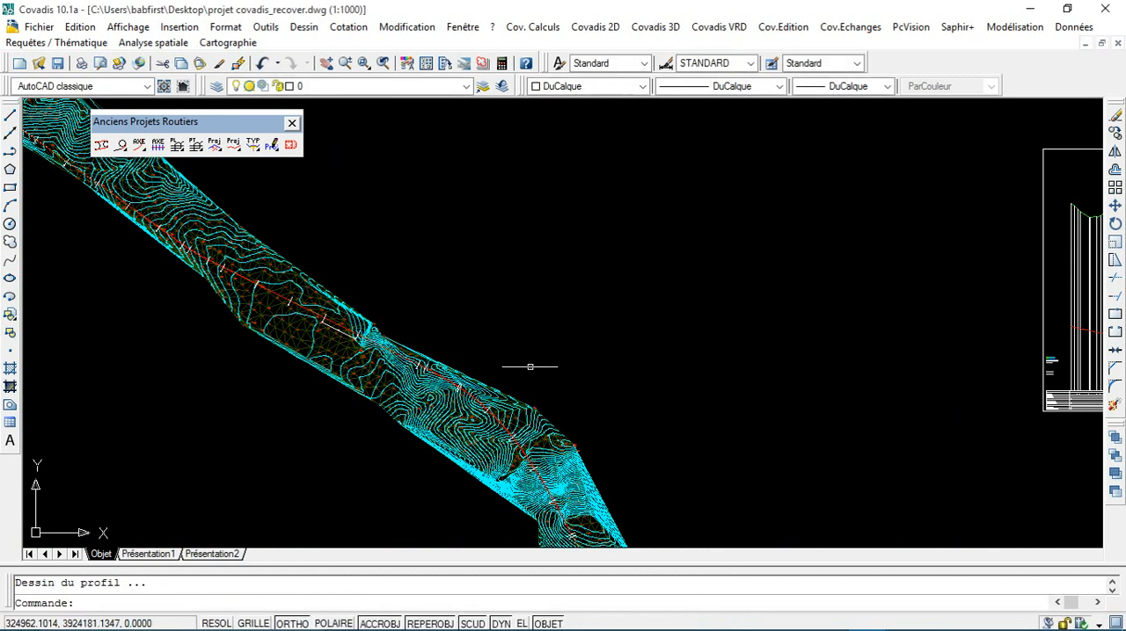
# Step: Check the profile numbering in the data table at the end of the redrawn longitudinal profile
pyautogui.scroll(-4, 531, 367)
pyautogui.moveTo(661, 429)
pyautogui.mouseDown(button='middle')
pyautogui.moveTo(560, 470)
pyautogui.moveTo(221, 419)
pyautogui.mouseUp(button='middle')
pyautogui.scroll(1, 709, 394)
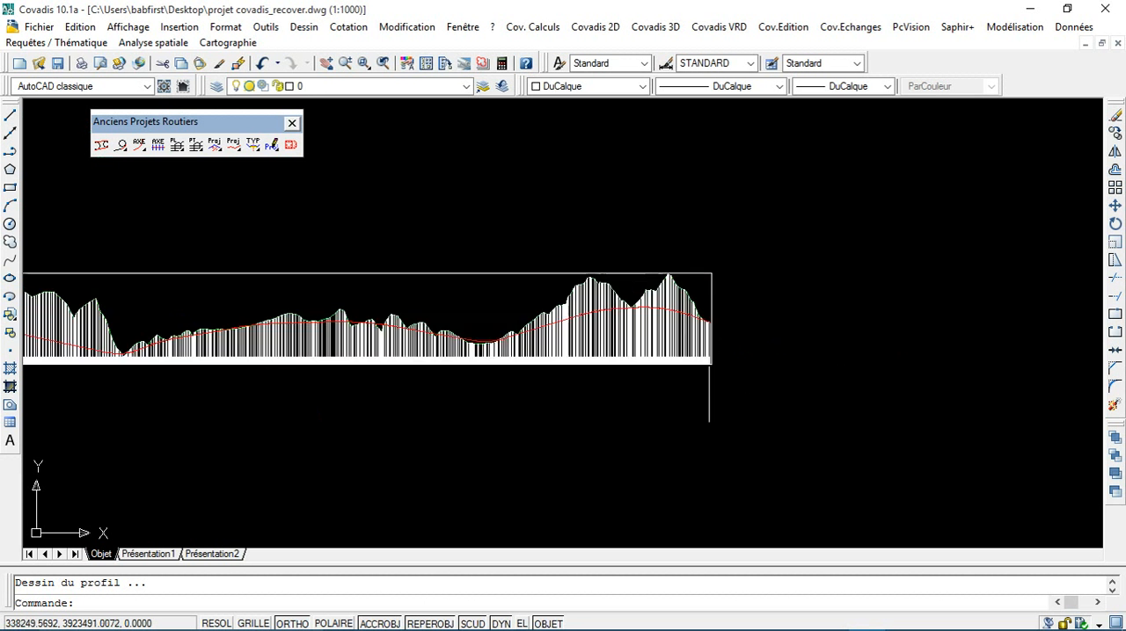
pyautogui.scroll(8, 708, 394)
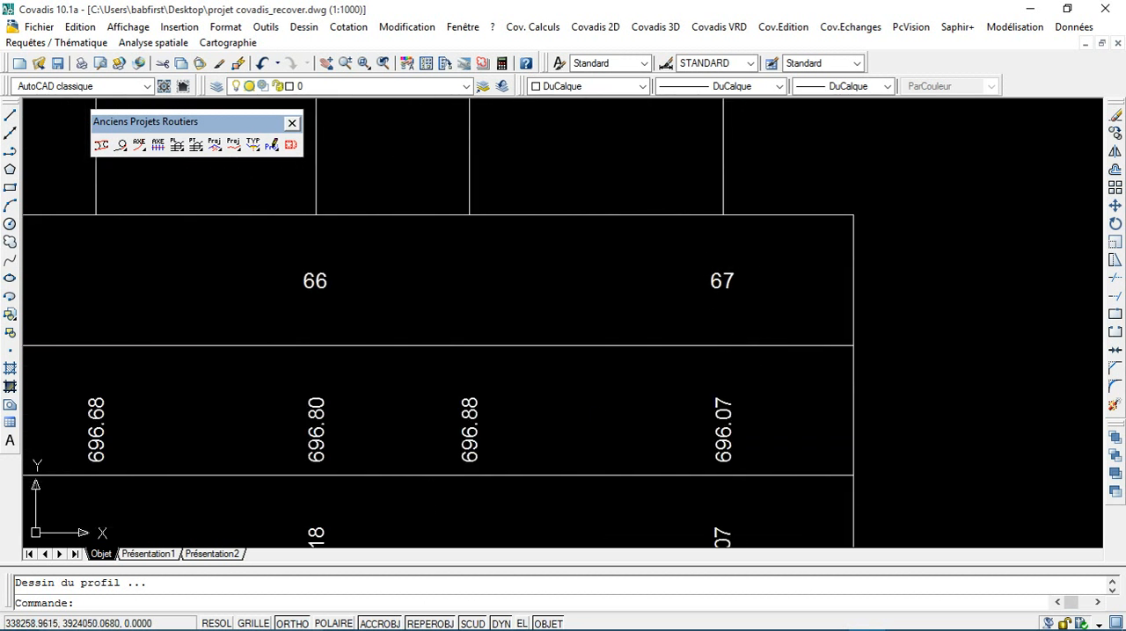
pyautogui.scroll(-8, 721, 282)
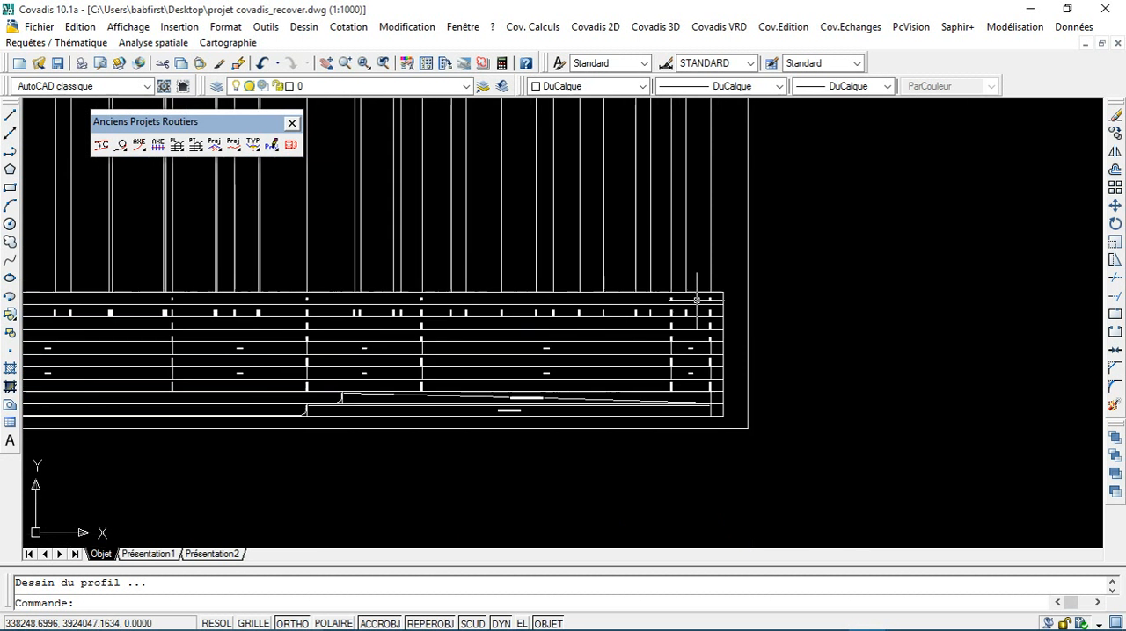
pyautogui.scroll(-5, 620, 410)
pyautogui.scroll(2, 417, 434)
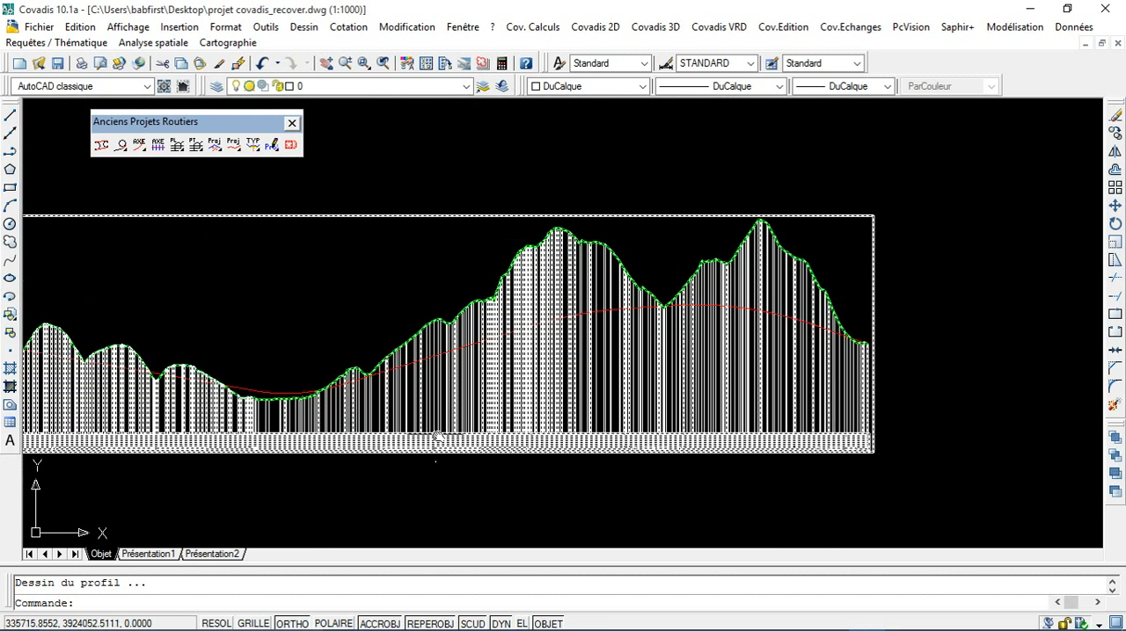
# Step: Examine the start of the longitudinal profile, including the project line's first point and profile 1 in the data table
pyautogui.moveTo(438, 438); pyautogui.dragTo(737, 442, button='middle')
pyautogui.moveTo(313, 421); pyautogui.dragTo(560, 439, button='middle')
pyautogui.scroll(-2, 172, 455)
pyautogui.moveTo(176, 450); pyautogui.dragTo(470, 448, button='middle')
pyautogui.scroll(5, 130, 430)
pyautogui.scroll(6, 128, 395)
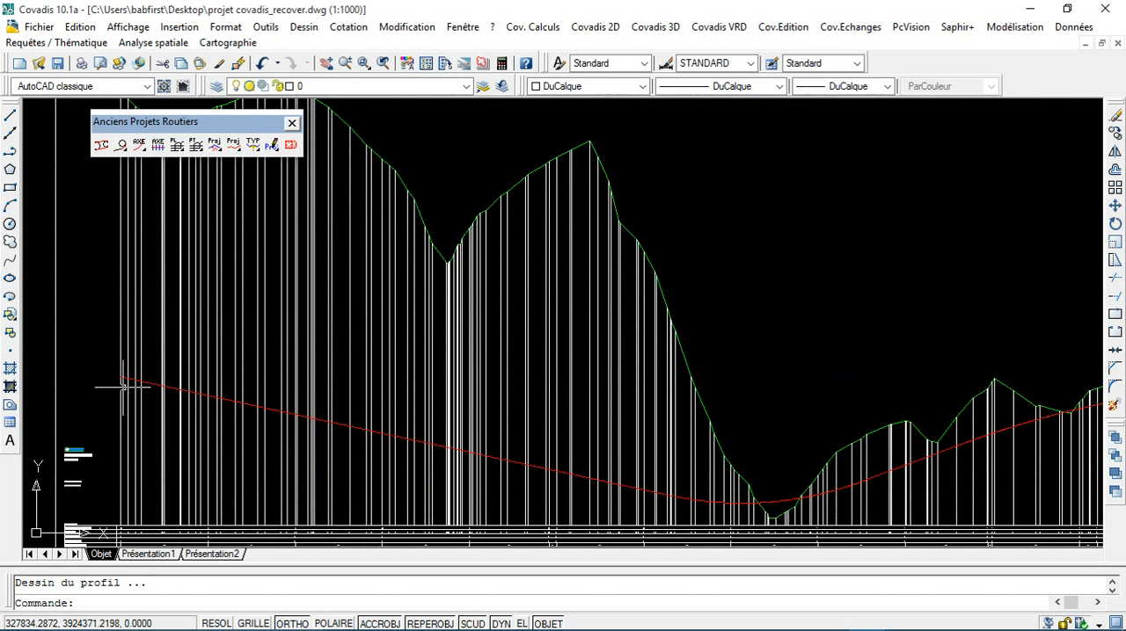
pyautogui.scroll(4, 127, 385)
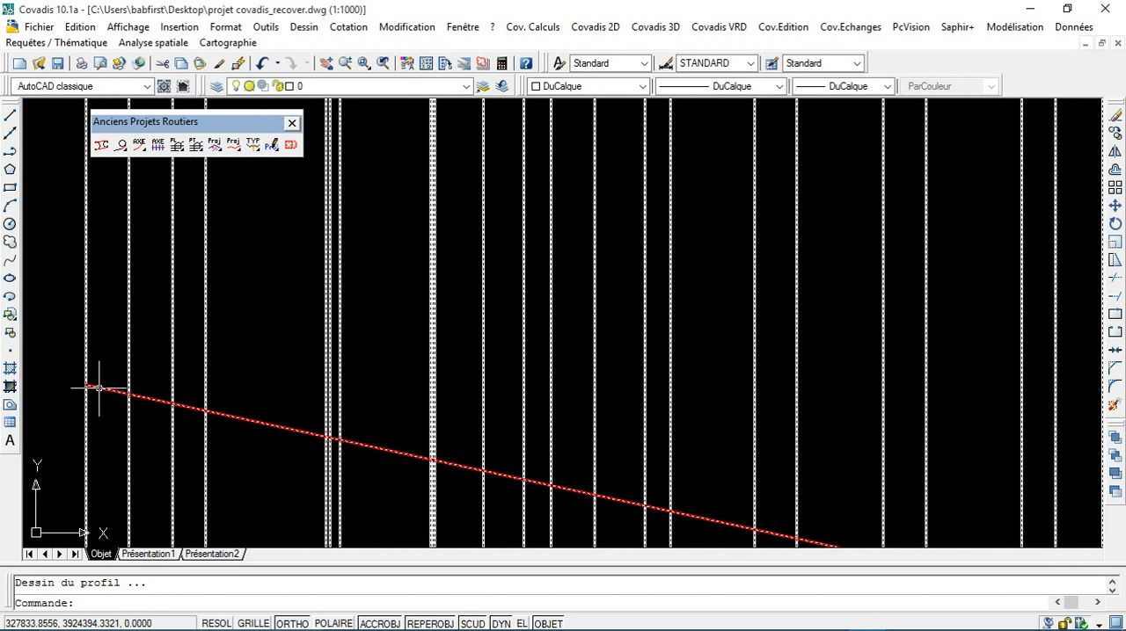
pyautogui.scroll(-5, 98, 392)
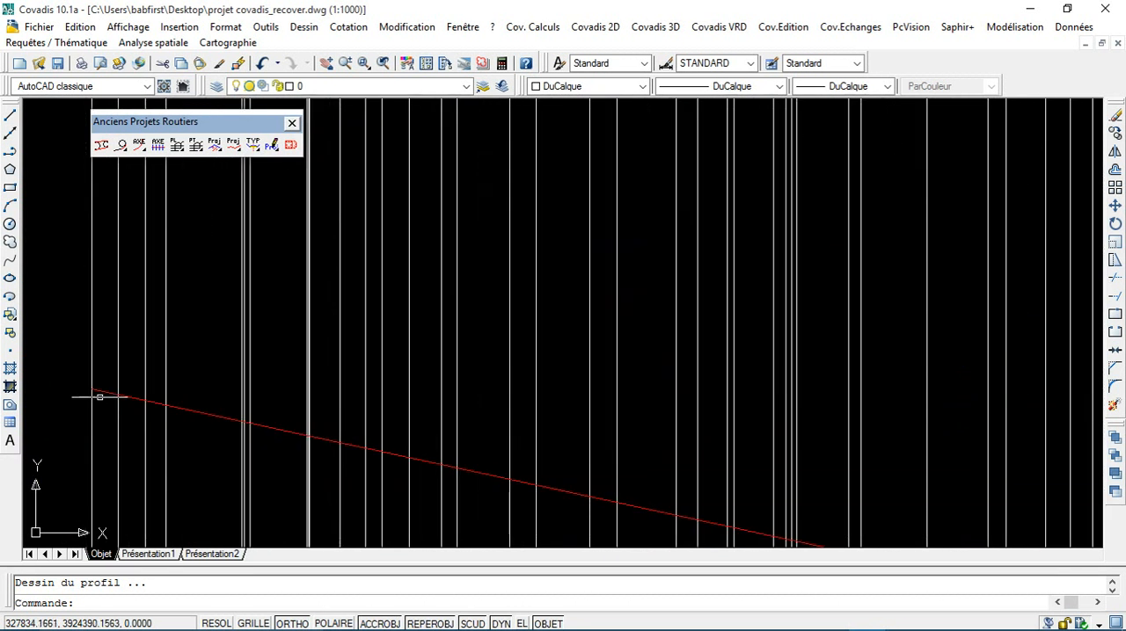
pyautogui.moveTo(112, 392); pyautogui.dragTo(305, 333, button='middle')
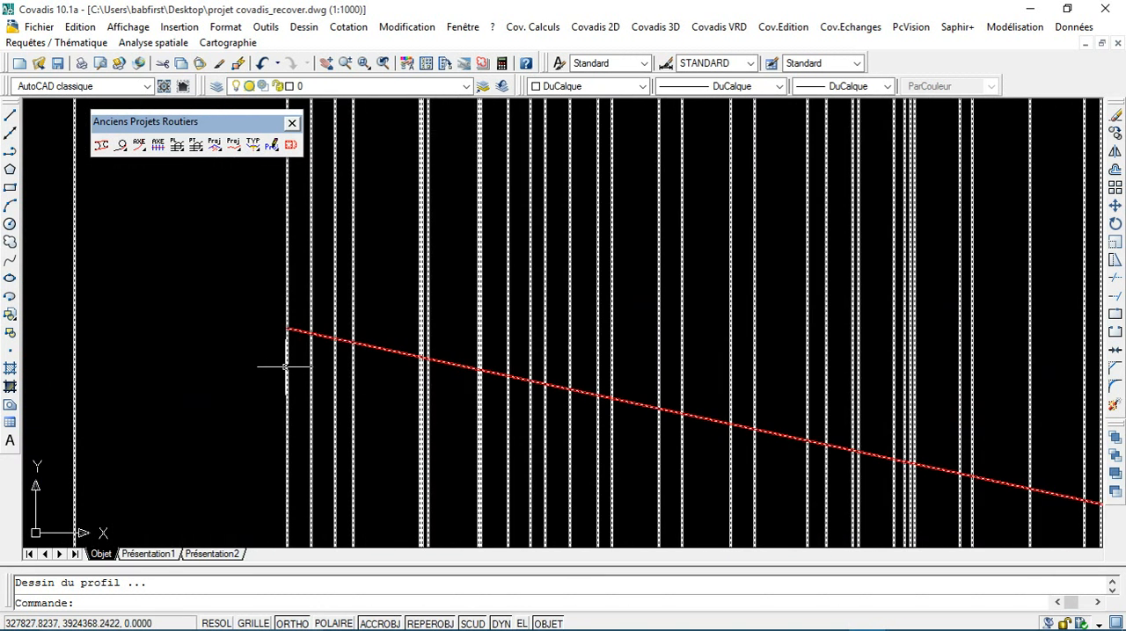
pyautogui.moveTo(279, 429); pyautogui.dragTo(282, 392, button='middle')
pyautogui.scroll(-2, 281, 392)
pyautogui.moveTo(286, 458); pyautogui.dragTo(262, 349, button='middle')
pyautogui.scroll(3, 272, 514)
pyautogui.moveTo(256, 536); pyautogui.dragTo(281, 473, button='middle')
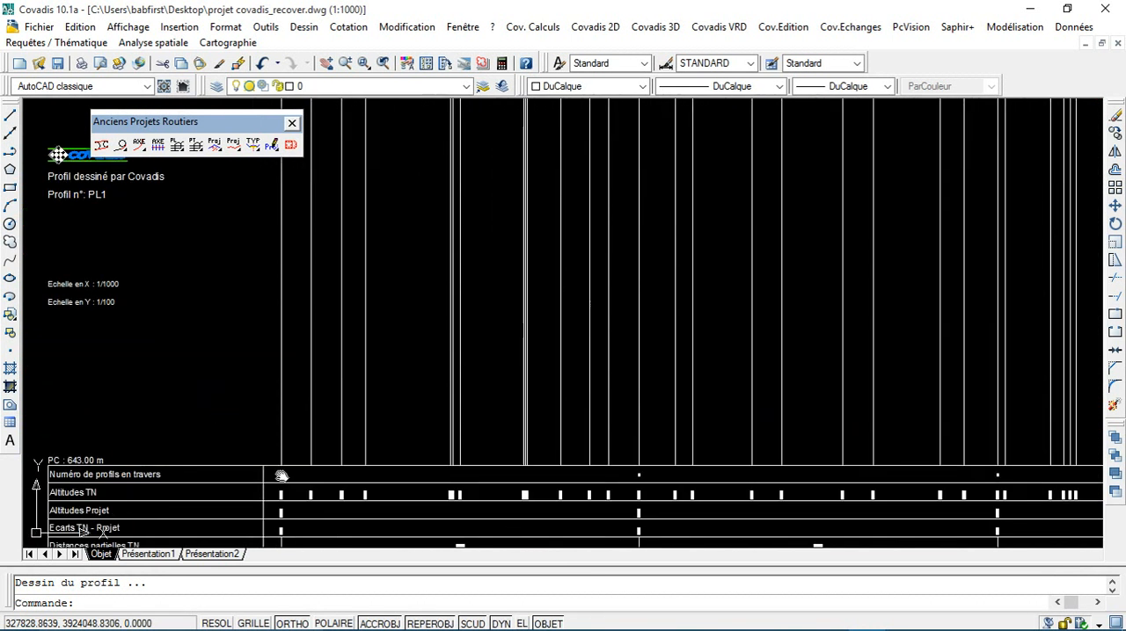
pyautogui.scroll(5, 278, 457)
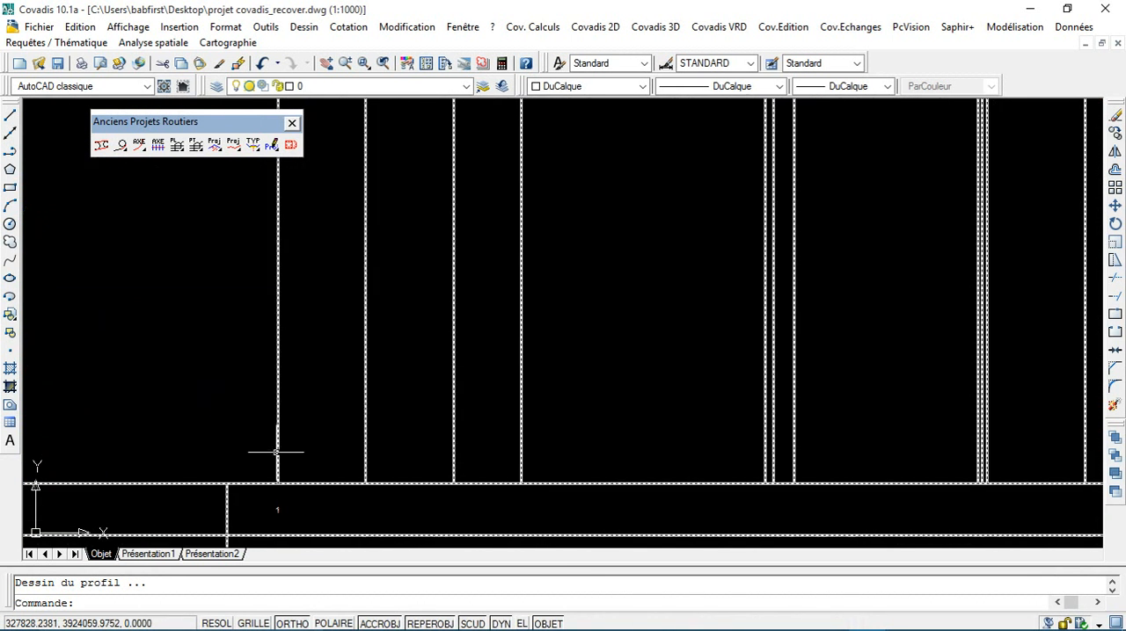
pyautogui.scroll(-15, 1051, 527)
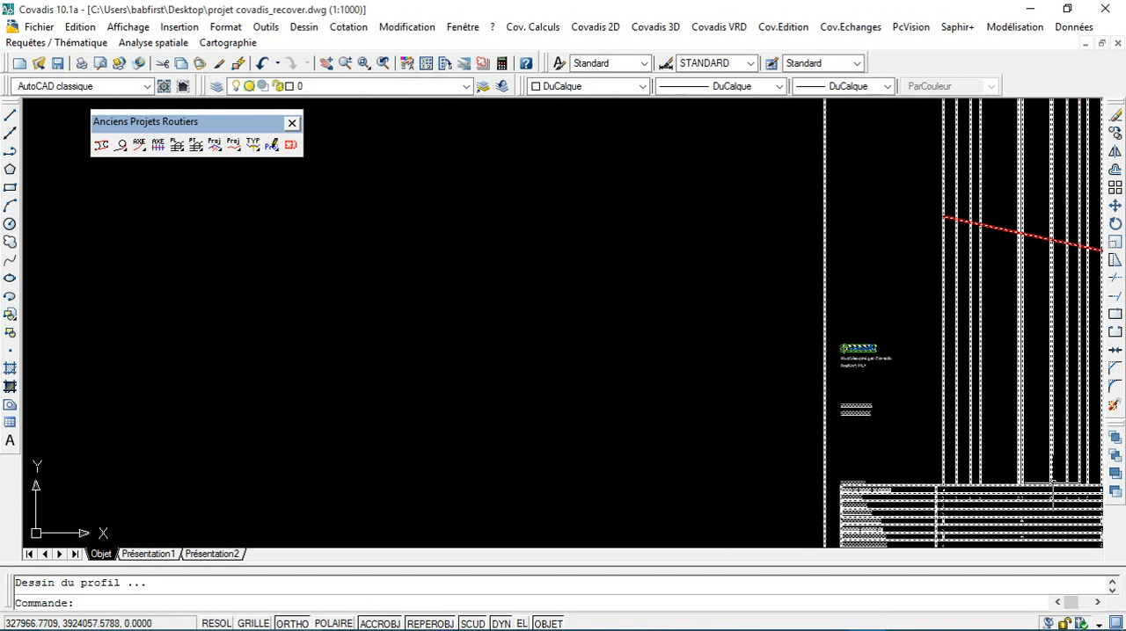
# Step: Examine the end of the longitudinal profile, comparing the last profile numbers in the data table with the ground and project lines
pyautogui.moveTo(1042, 526); pyautogui.dragTo(76, 426, button='middle')
pyautogui.moveTo(799, 458); pyautogui.dragTo(330, 472, button='middle')
pyautogui.scroll(2, 1059, 478)
pyautogui.moveTo(1057, 479); pyautogui.dragTo(1044, 486, button='middle')
pyautogui.moveTo(855, 346); pyautogui.dragTo(242, 356, button='middle')
pyautogui.scroll(1, 950, 413)
pyautogui.moveTo(949, 413); pyautogui.dragTo(141, 324, button='middle')
pyautogui.scroll(2, 421, 349)
pyautogui.scroll(3, 702, 385)
pyautogui.scroll(6, 515, 231)
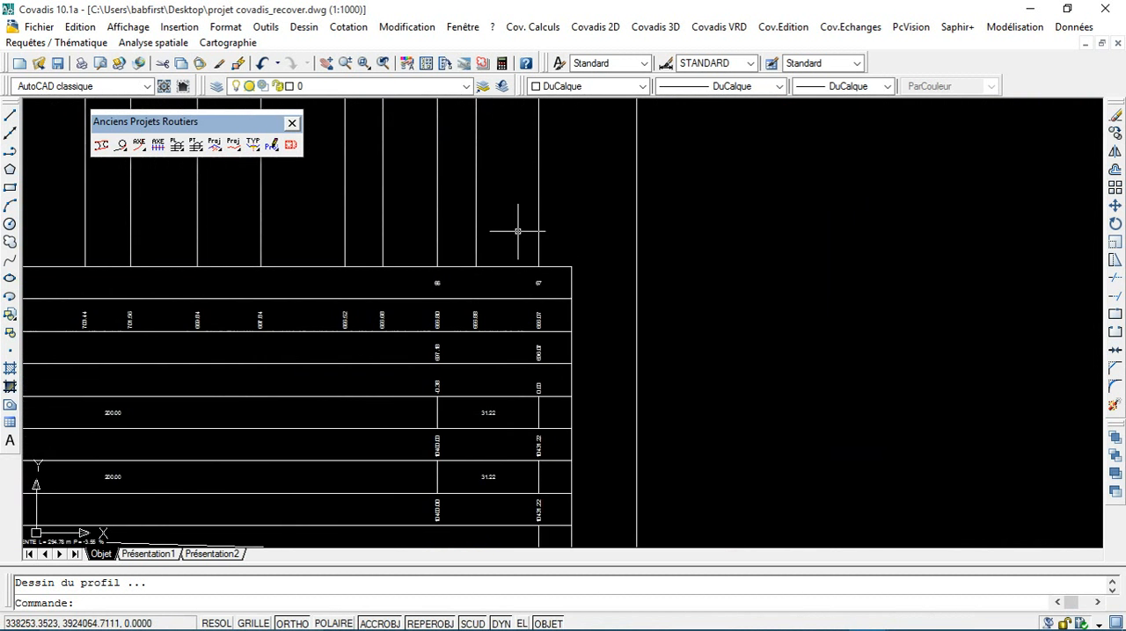
pyautogui.scroll(-4, 566, 404)
pyautogui.scroll(-2, 546, 329)
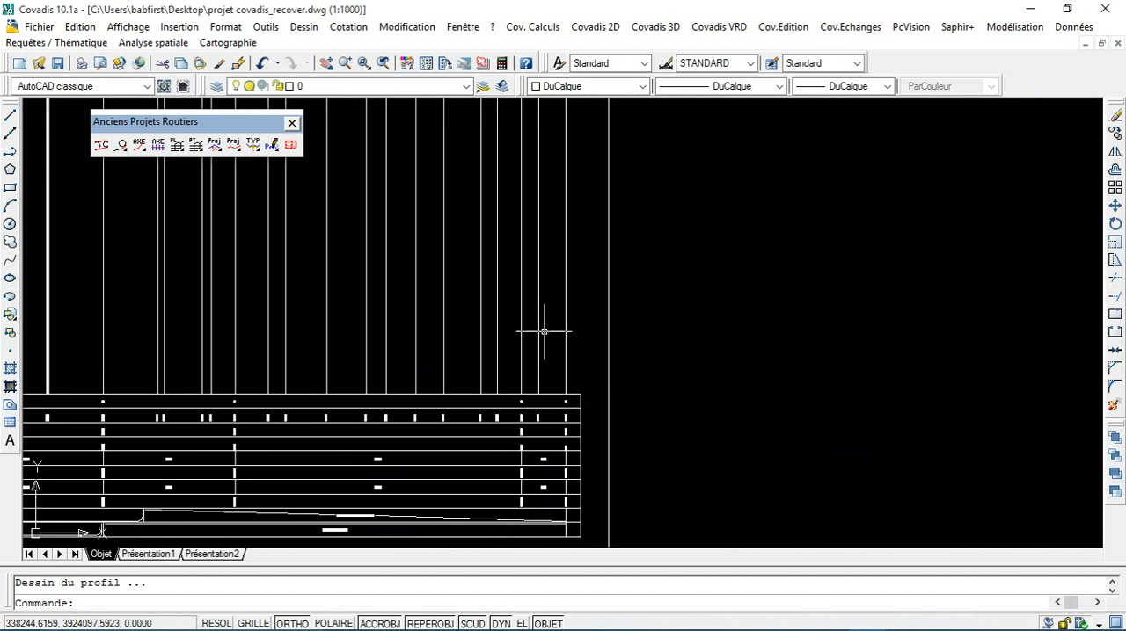
pyautogui.scroll(-2, 568, 312)
pyautogui.moveTo(503, 176); pyautogui.dragTo(541, 564, button='middle')
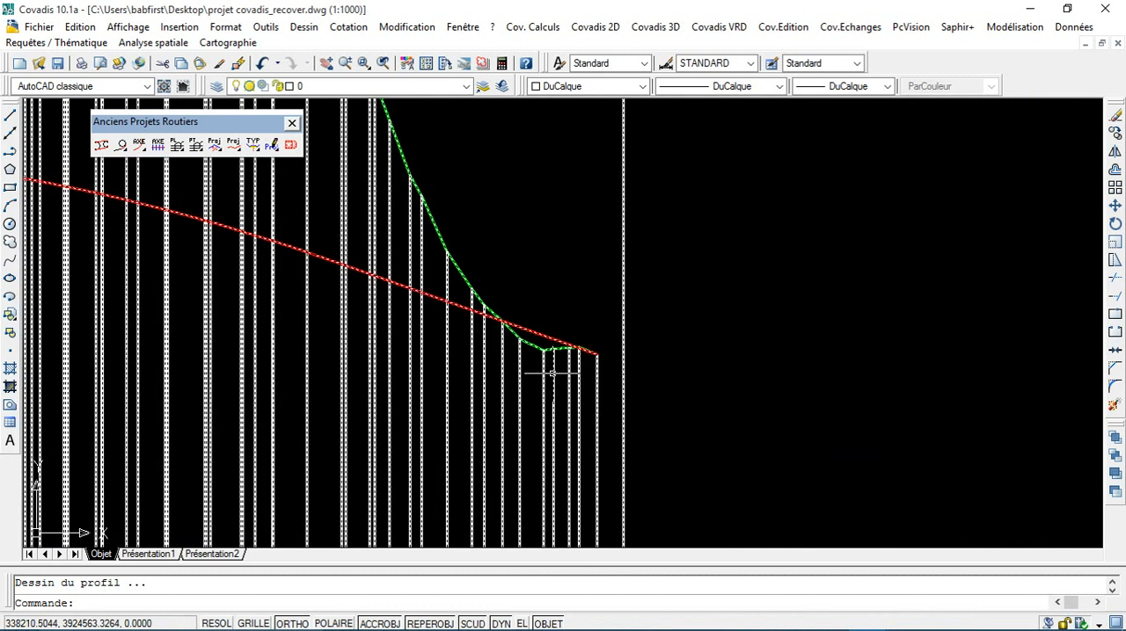
pyautogui.scroll(-4, 600, 355)
pyautogui.moveTo(607, 352); pyautogui.dragTo(710, 302, button='middle')
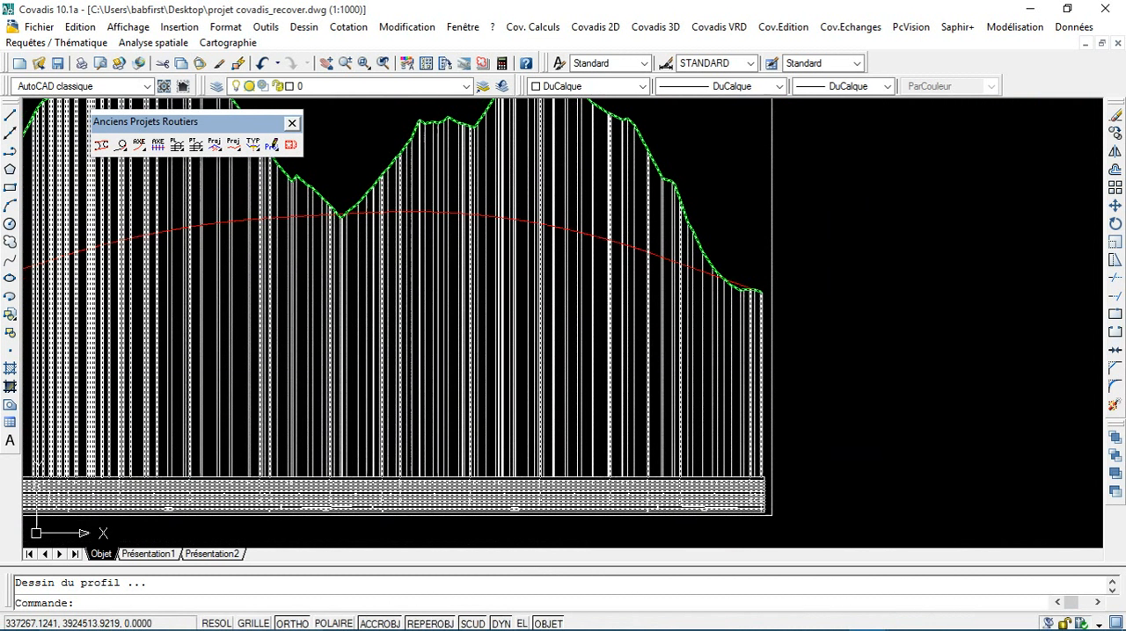
pyautogui.scroll(-5, 711, 302)
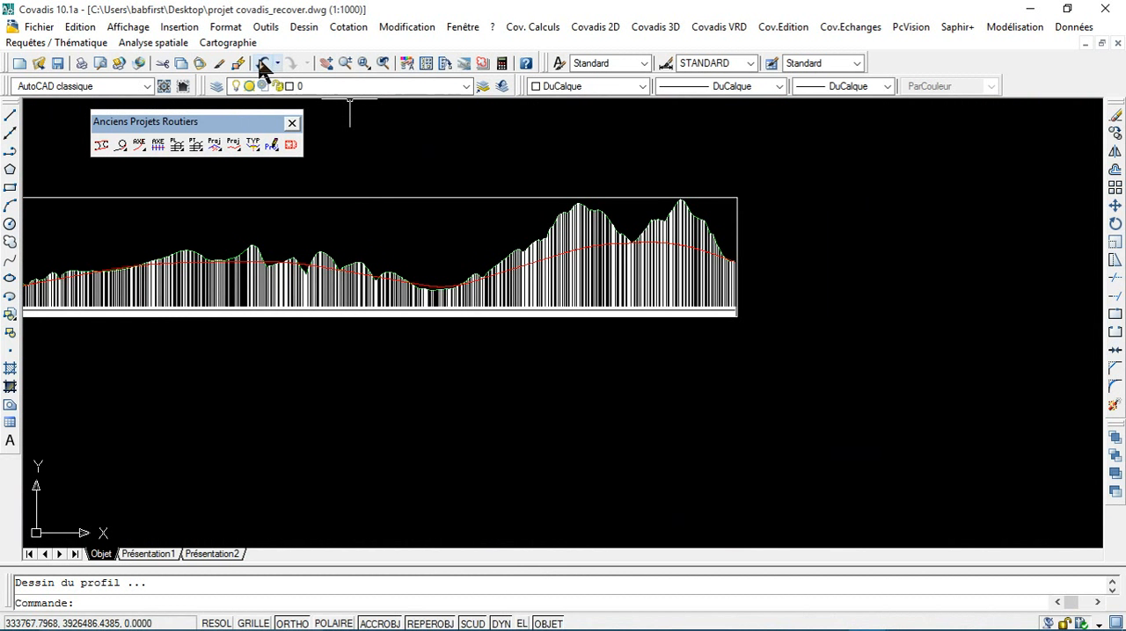
# Step: Undo the longitudinal profile update and the deletion of cross profile 16's mark on the axis
pyautogui.click(263, 65)
pyautogui.click(263, 65)
pyautogui.click(263, 65)
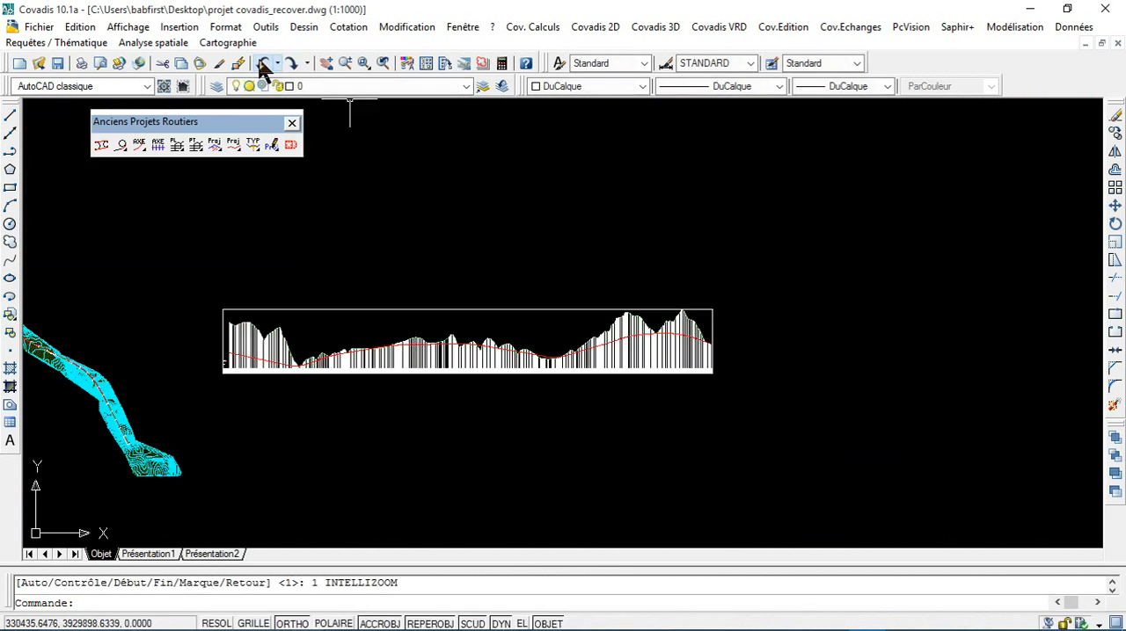
pyautogui.click(262, 66)
pyautogui.click(263, 65)
pyautogui.click(263, 65)
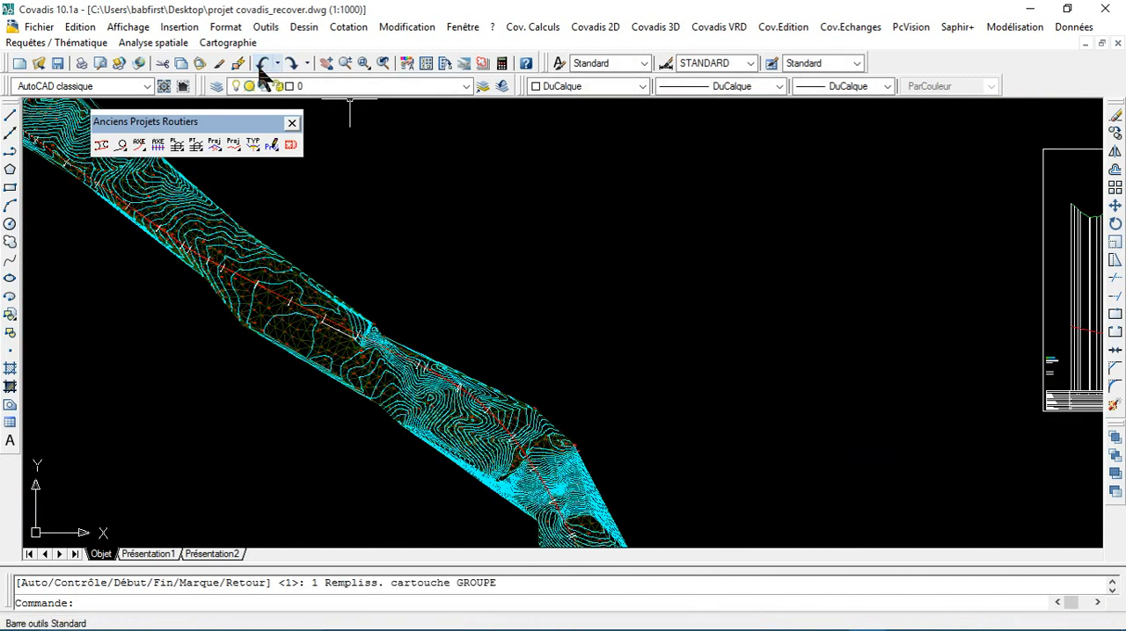
pyautogui.click(263, 65)
pyautogui.click(263, 65)
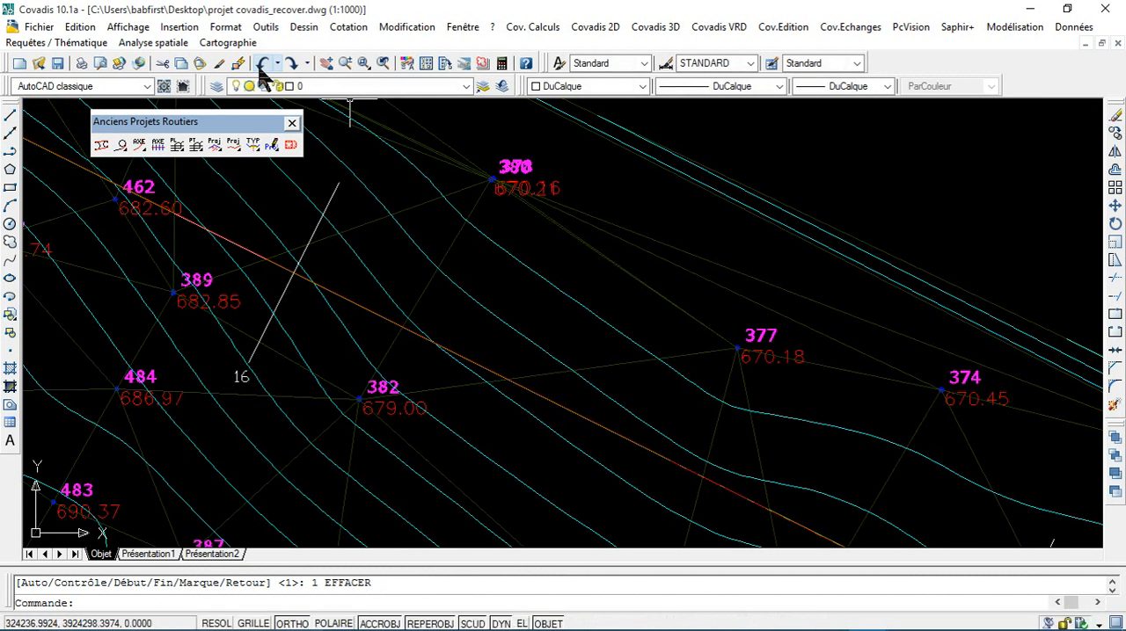
pyautogui.click(263, 66)
pyautogui.click(263, 65)
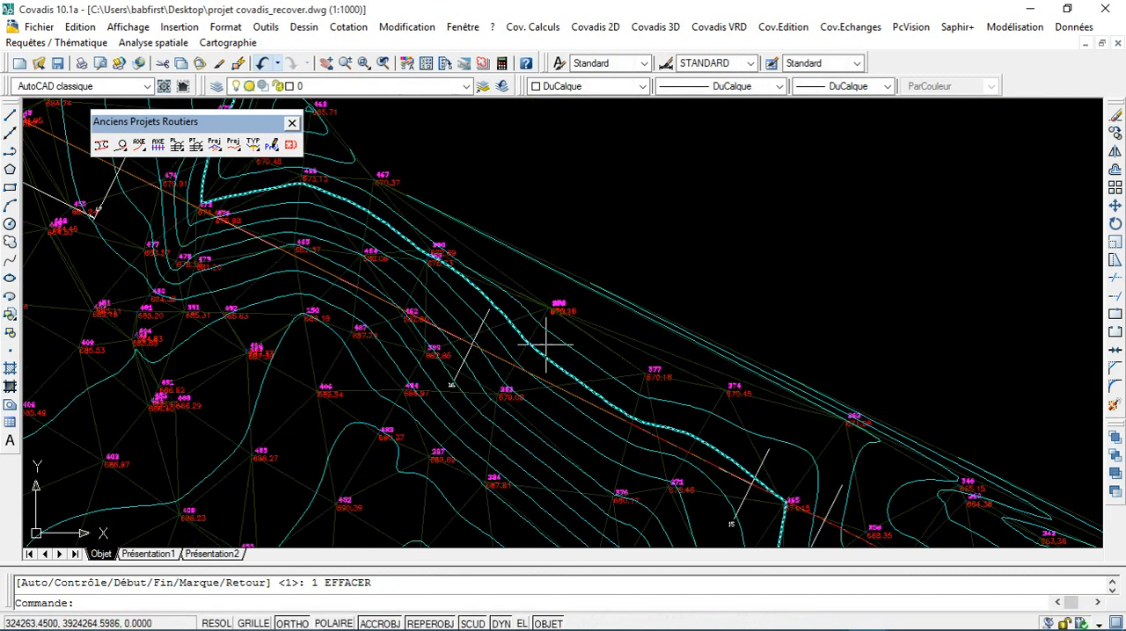
# Step: Try to calculate the road project with the existing list of terrain model faces, changing the maximum search width for the earthwork intersections
pyautogui.click(659, 26)
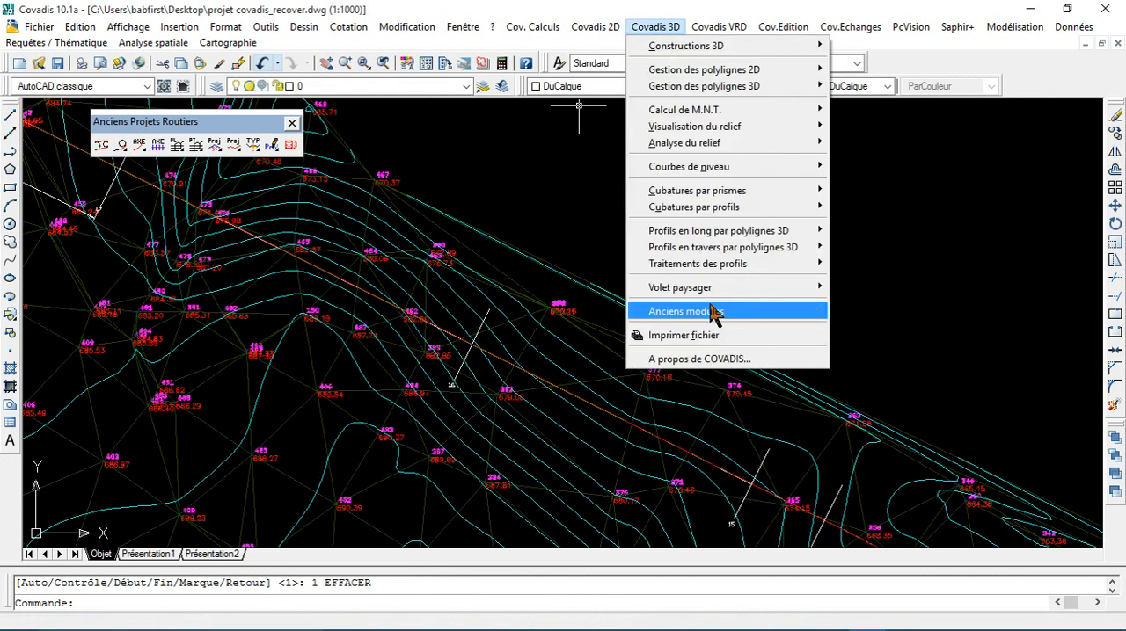
pyautogui.moveTo(710, 310)
pyautogui.moveTo(870, 411)
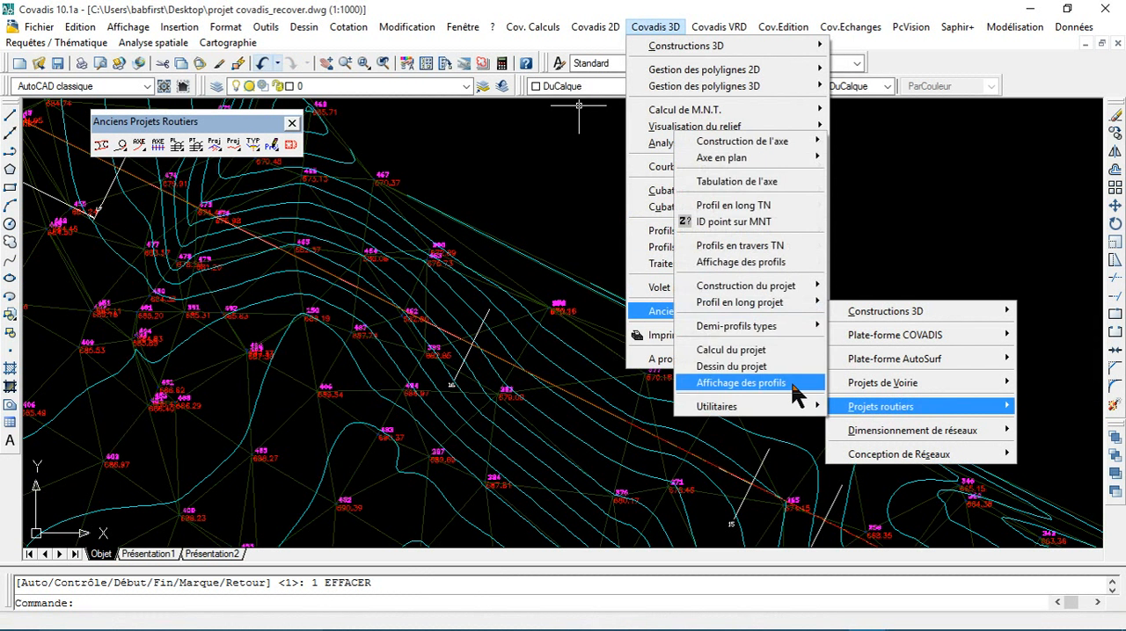
pyautogui.click(731, 350)
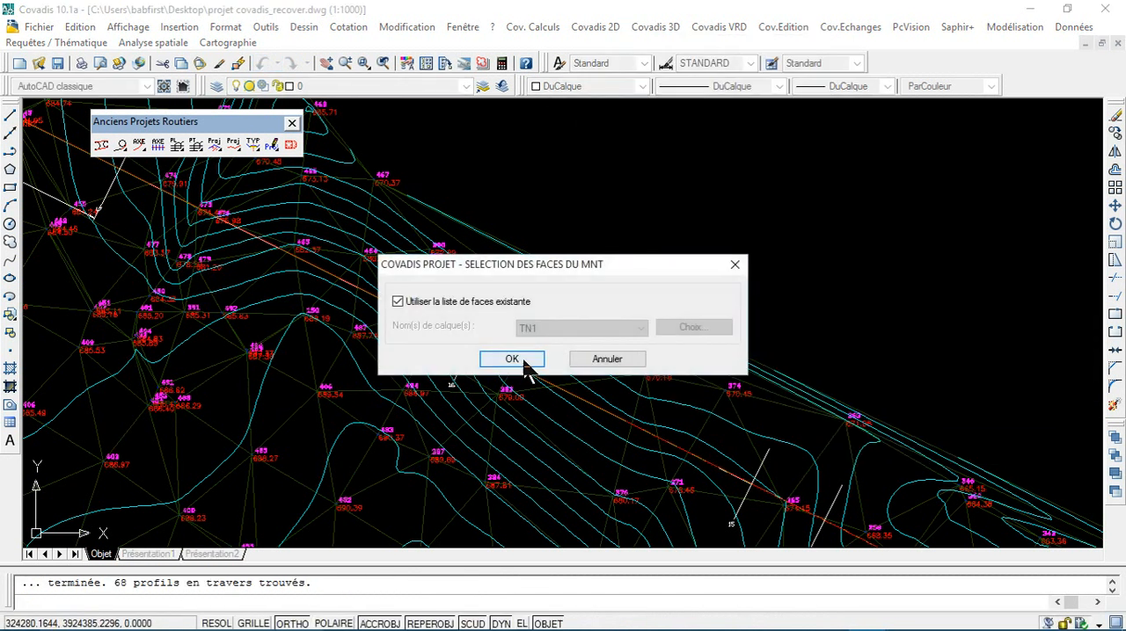
pyautogui.click(512, 360)
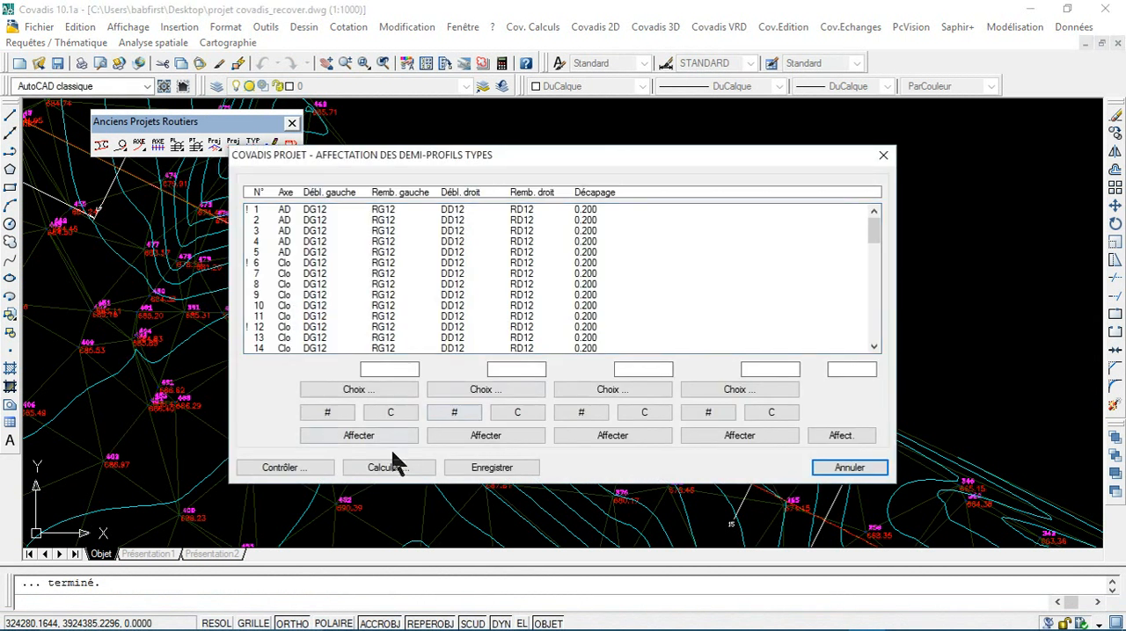
pyautogui.click(394, 466)
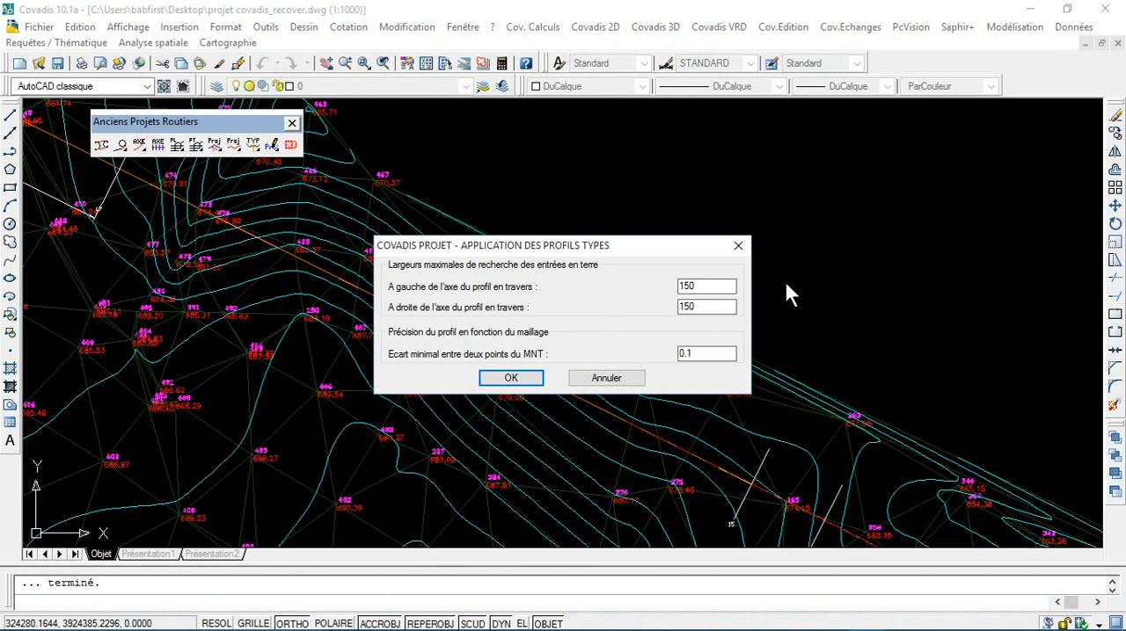
pyautogui.write('50')
pyautogui.click(514, 380)
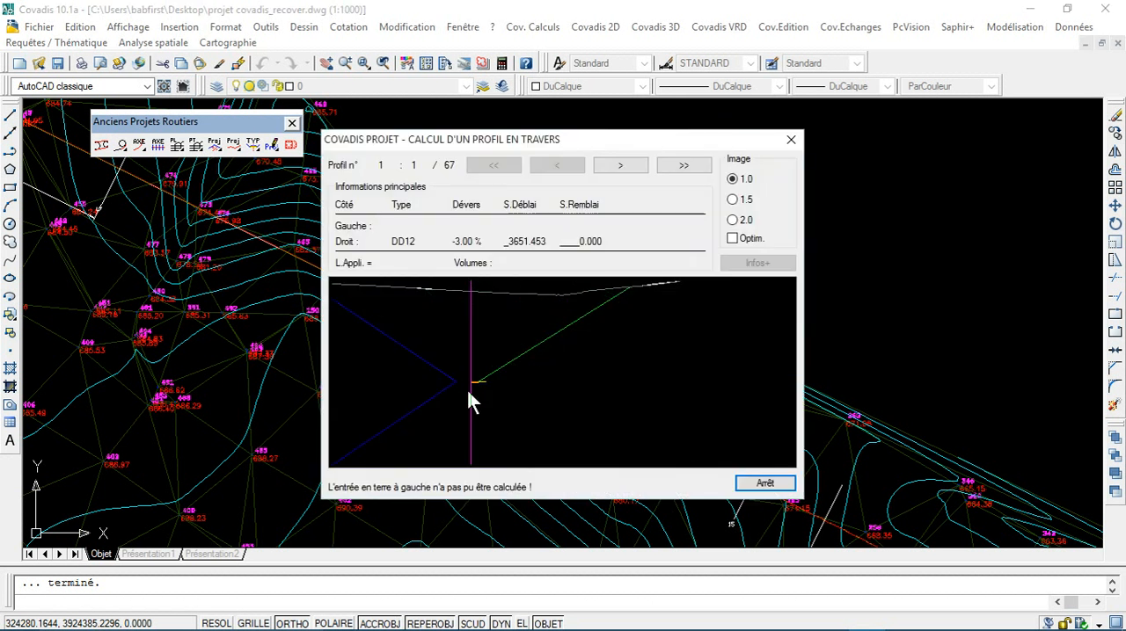
# Step: Review the first calculated cross profiles, from profile 1 to profile 3 and back, and close the calculation
pyautogui.click(620, 166)
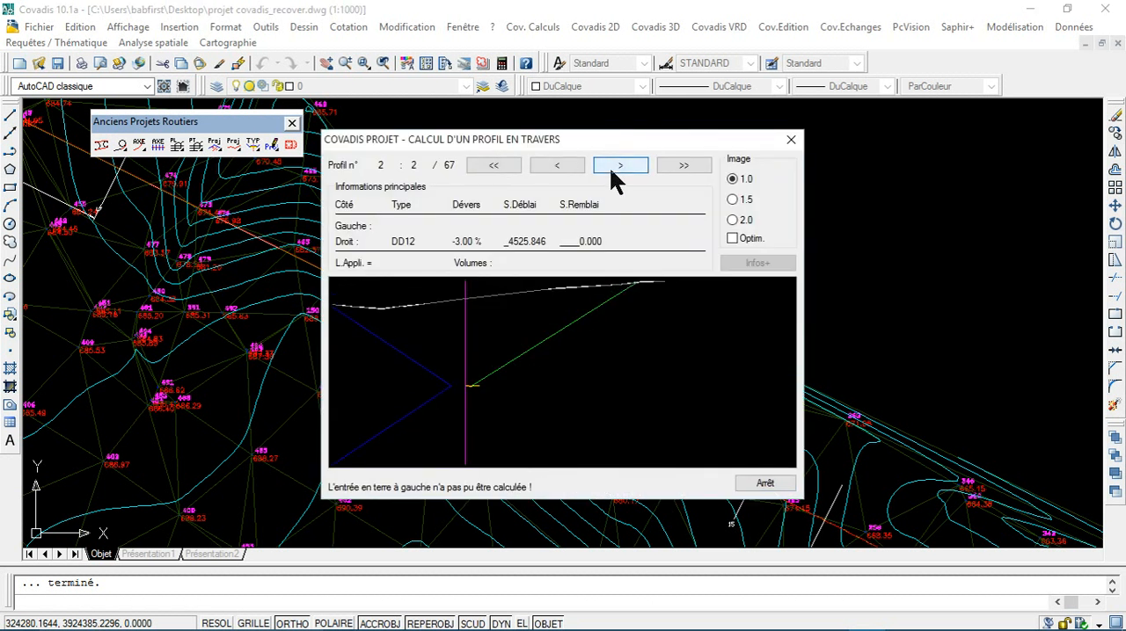
pyautogui.click(620, 166)
pyautogui.click(559, 168)
pyautogui.click(780, 142)
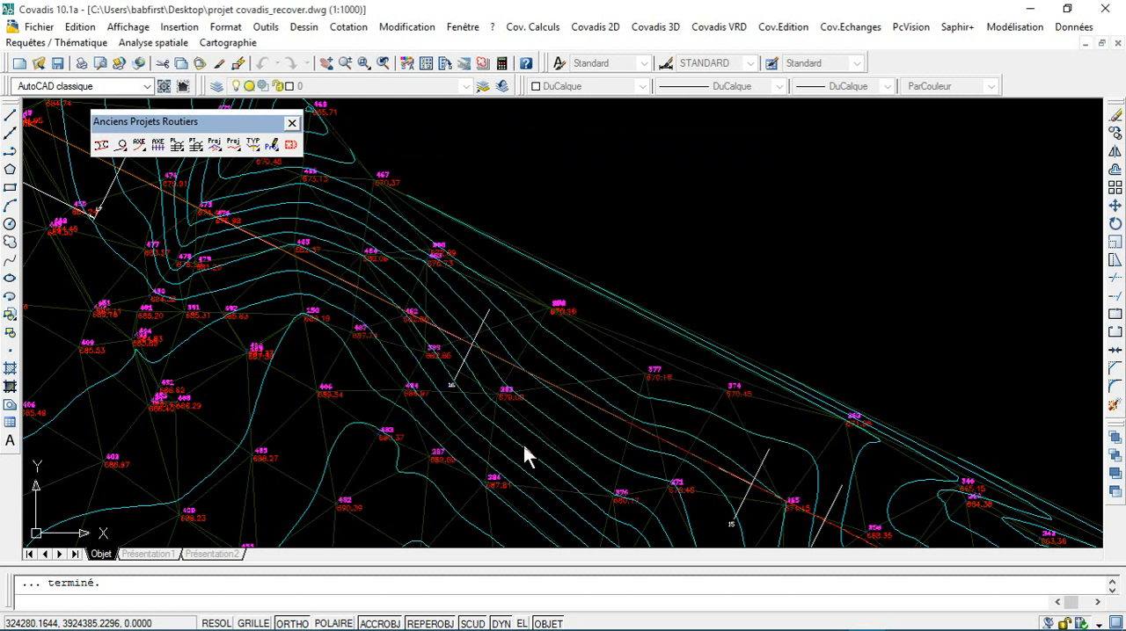
# Step: Save the changes to the recovery file projet covadis_recover_recover.dwg and dismiss the crash report without sending it
pyautogui.click(701, 380)
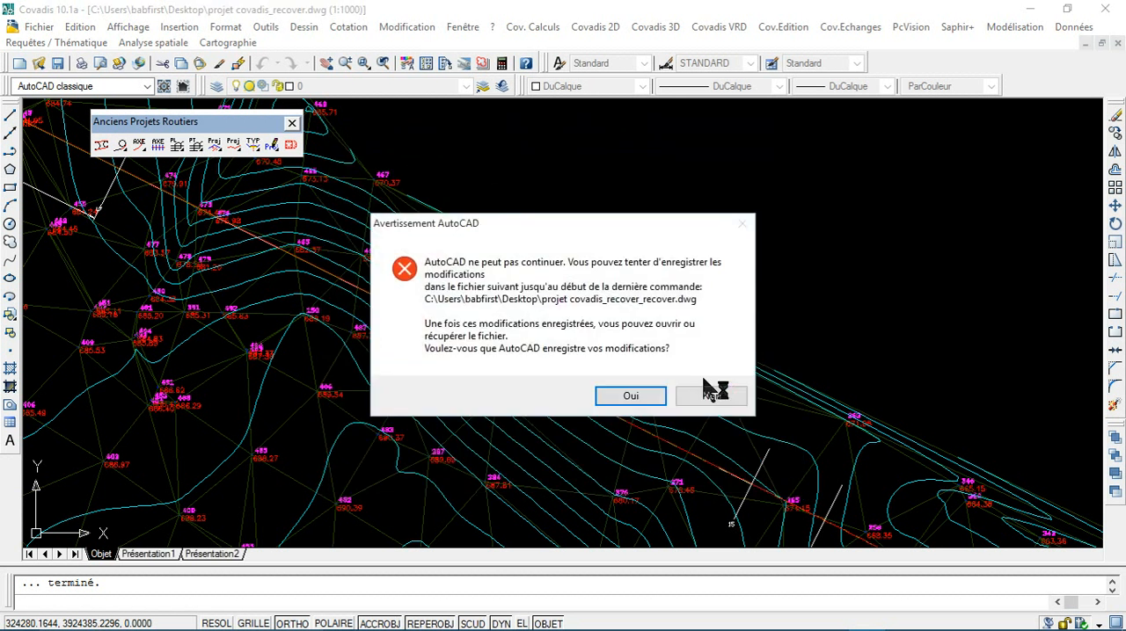
pyautogui.click(639, 405)
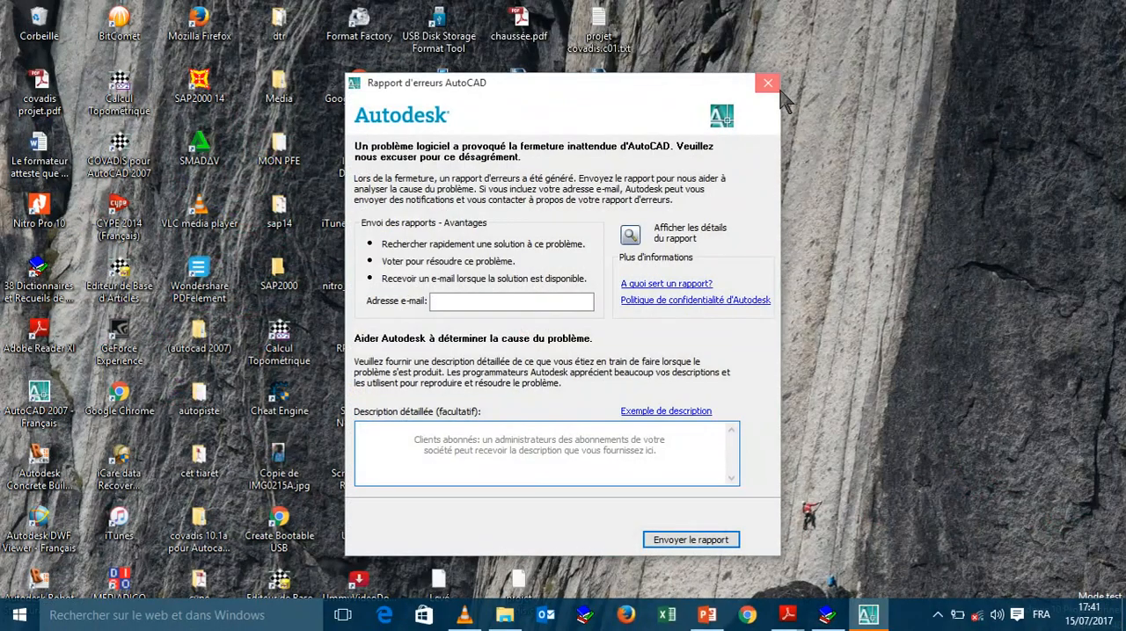
pyautogui.click(767, 83)
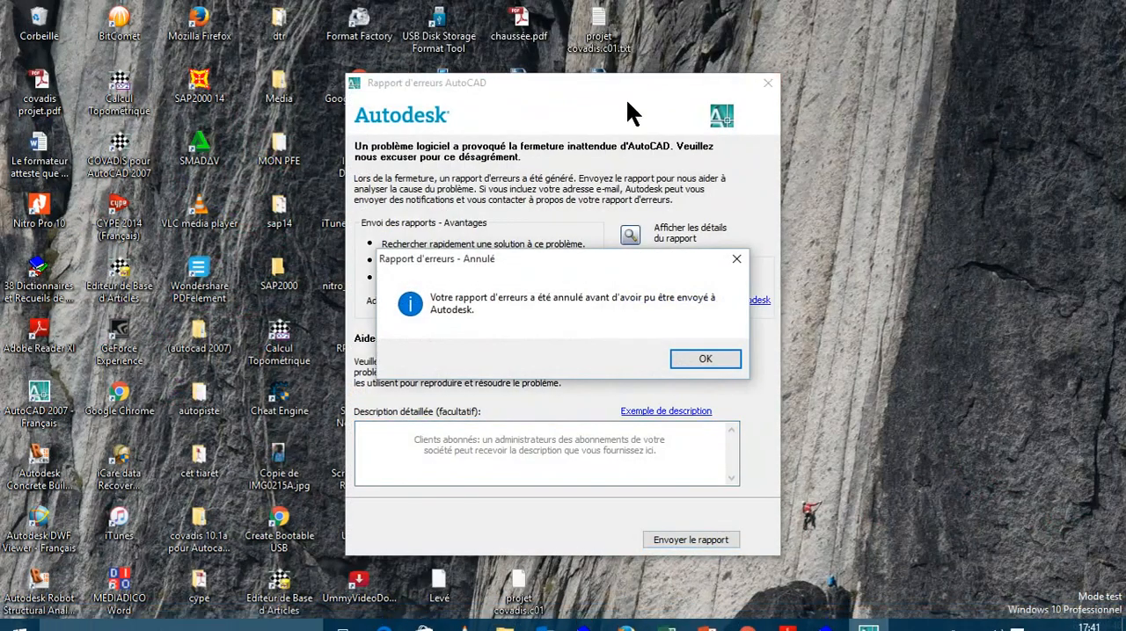
pyautogui.click(686, 361)
# Step: Open projet covadis_recover_recover.dwg from the desktop and complete its recovery back to the plan view
pyautogui.doubleClick(599, 275)
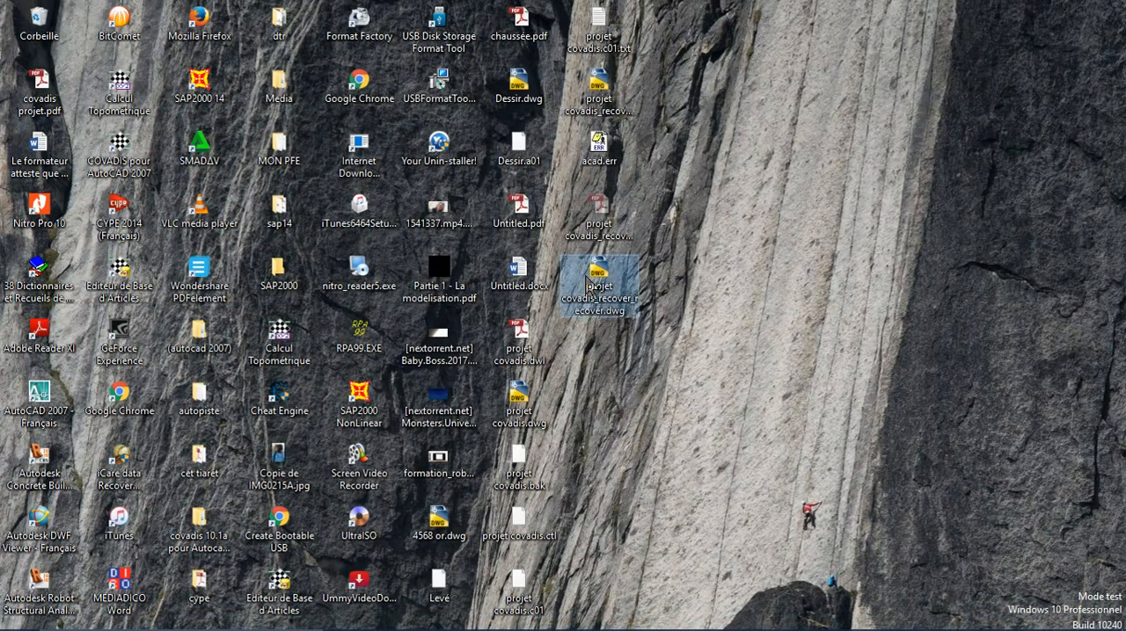
pyautogui.click(567, 355)
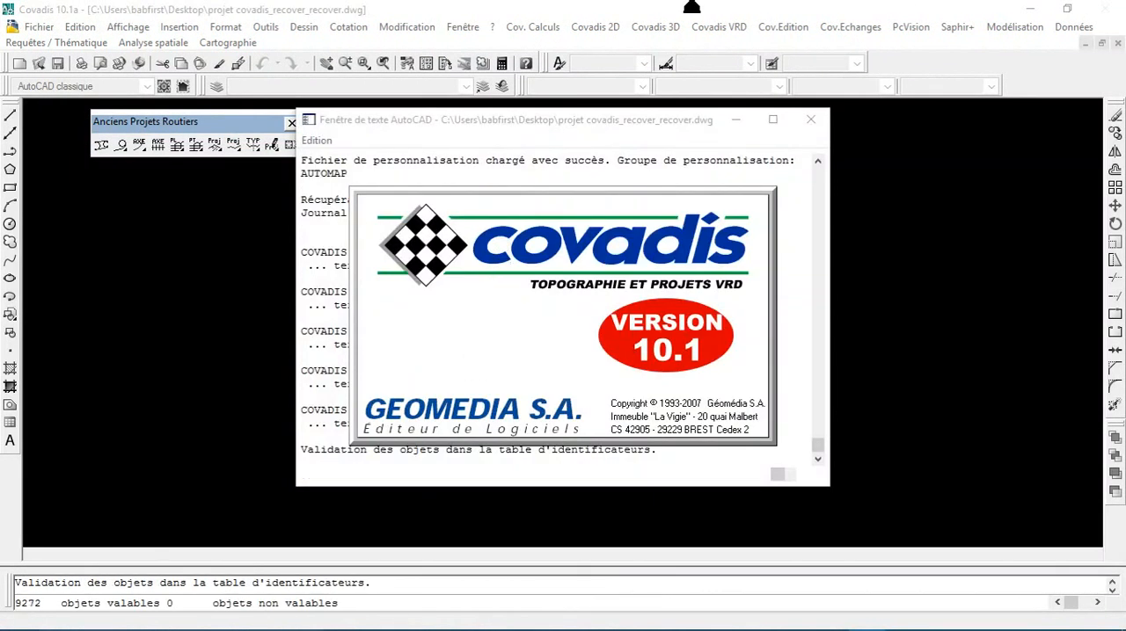
pyautogui.moveTo(558, 9)
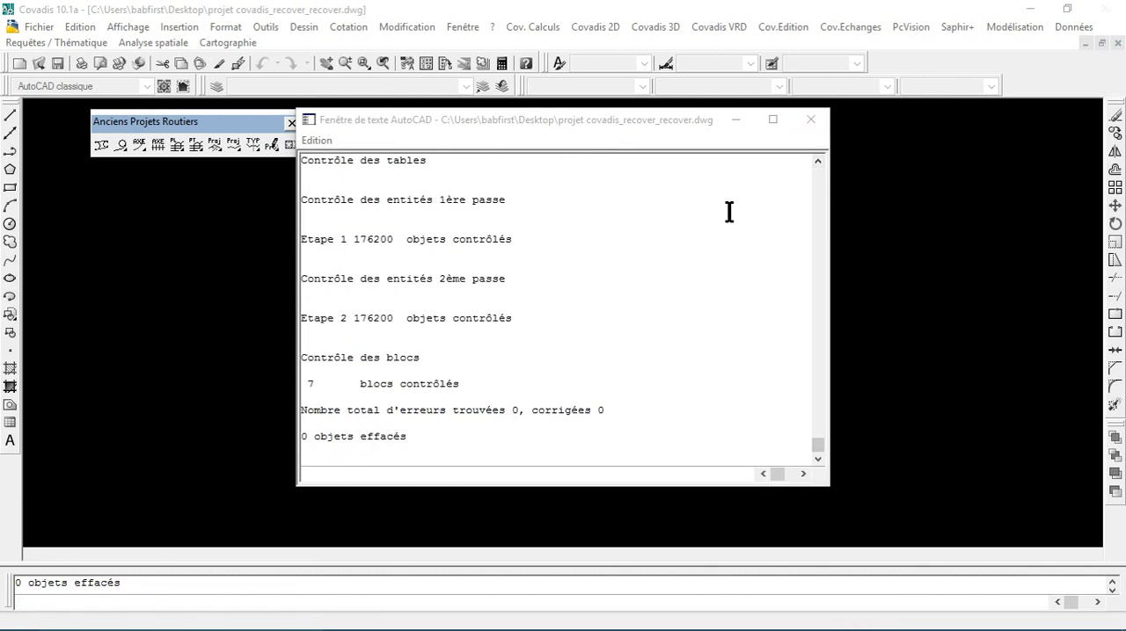
pyautogui.click(810, 122)
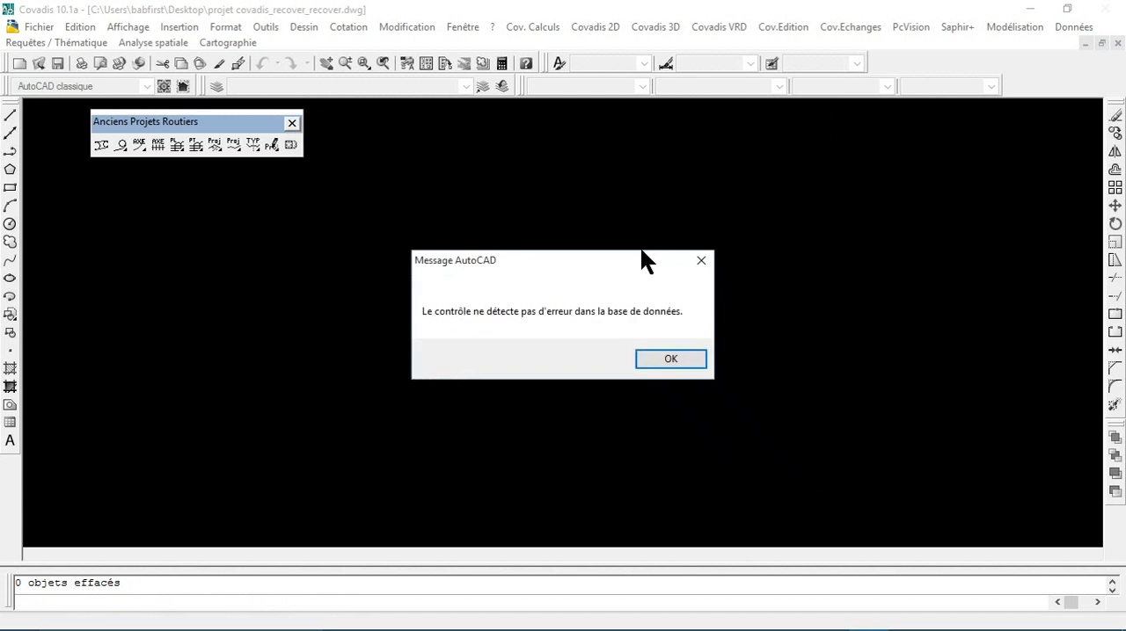
pyautogui.click(655, 359)
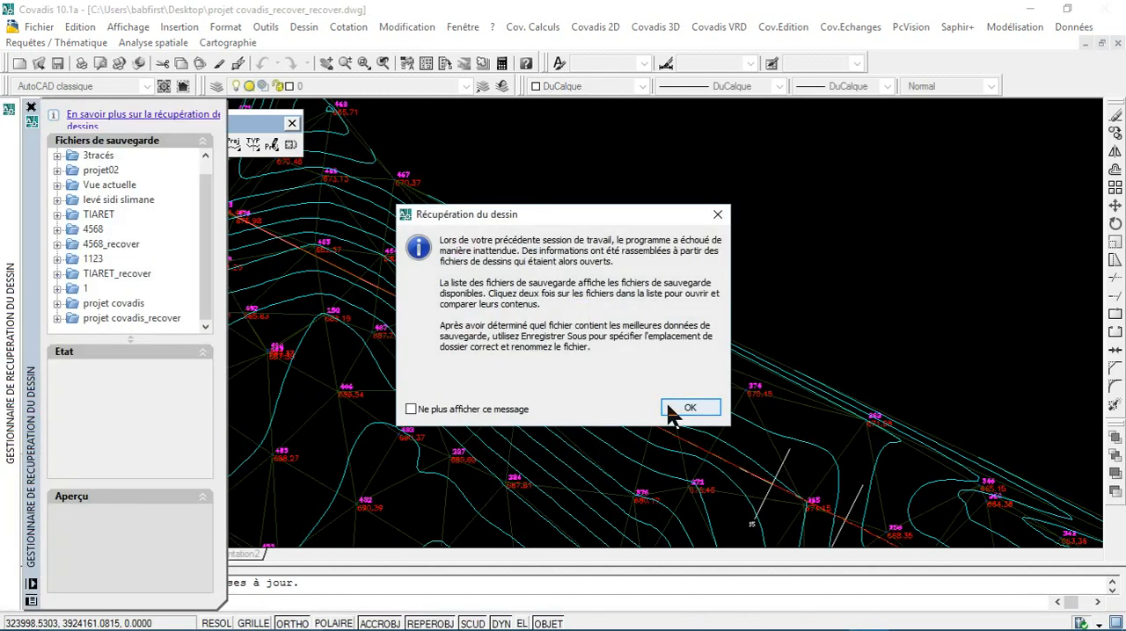
pyautogui.click(679, 409)
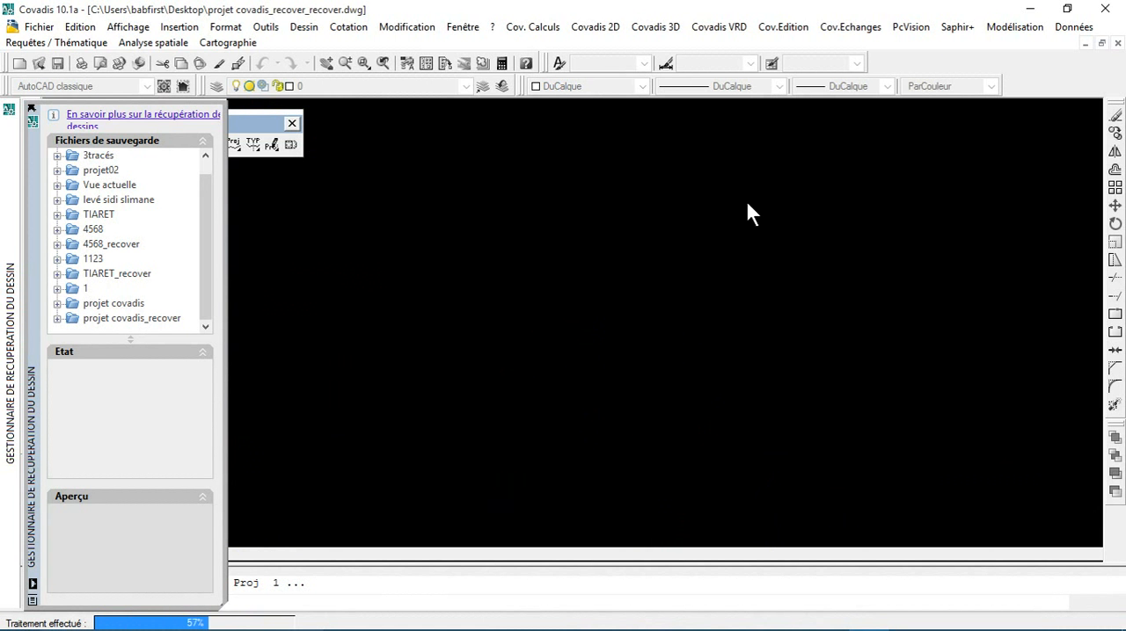
pyautogui.scroll(-8, 298, 256)
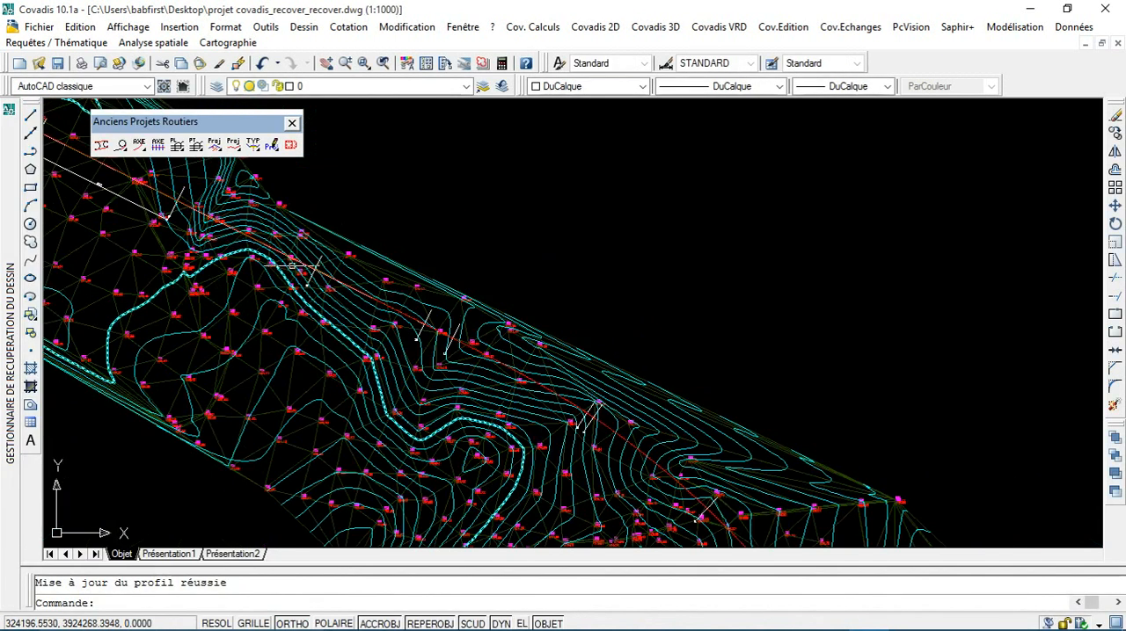
pyautogui.scroll(2, 354, 277)
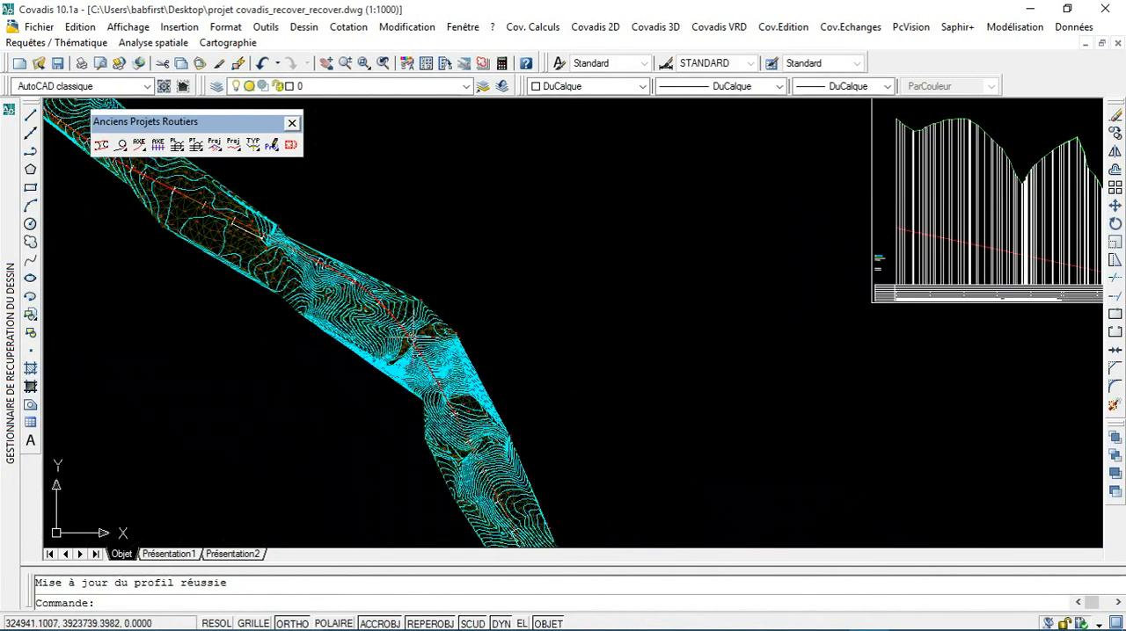
# Step: Try to calculate the road project on the TN1 terrain model faces, with maximum search widths of 100 left and 150 right
pyautogui.click(665, 31)
pyautogui.moveTo(754, 322)
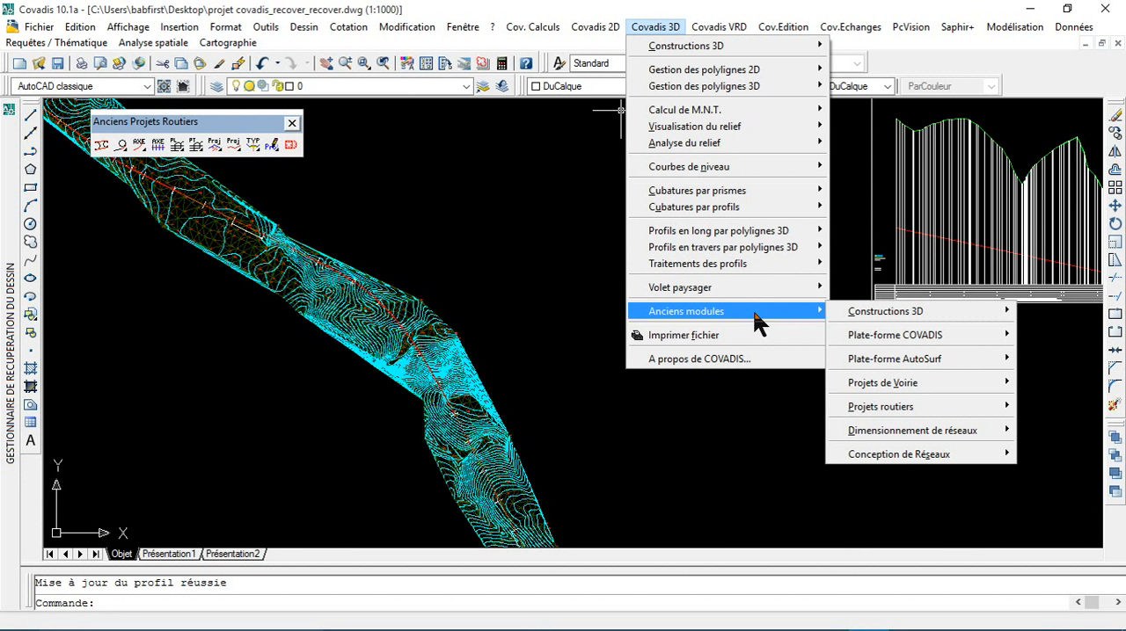
pyautogui.moveTo(870, 406)
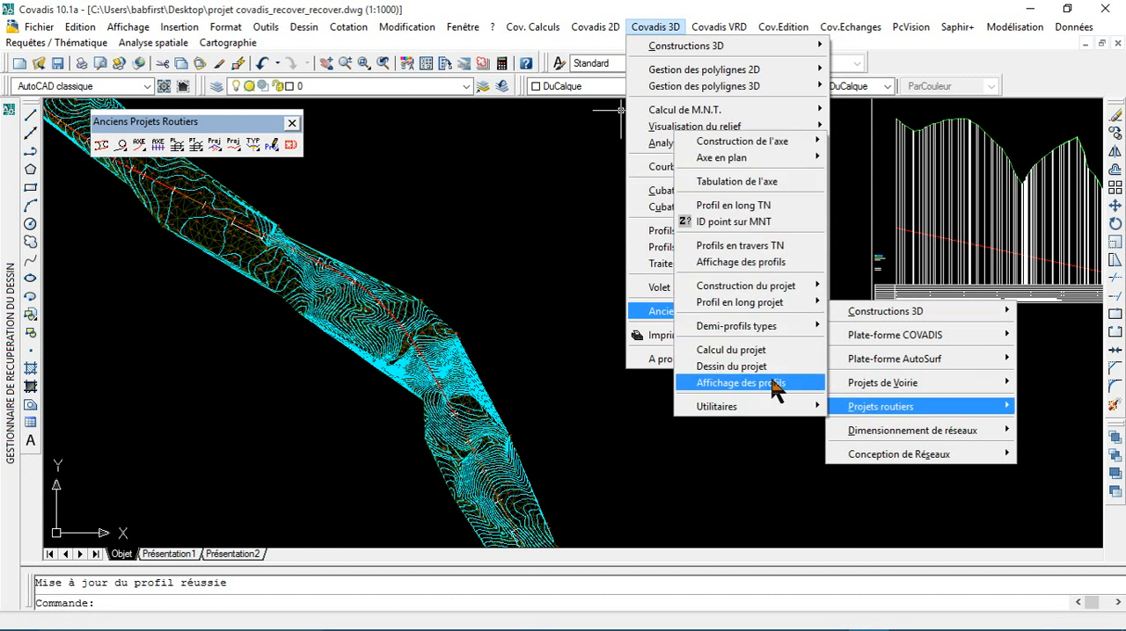
pyautogui.click(720, 351)
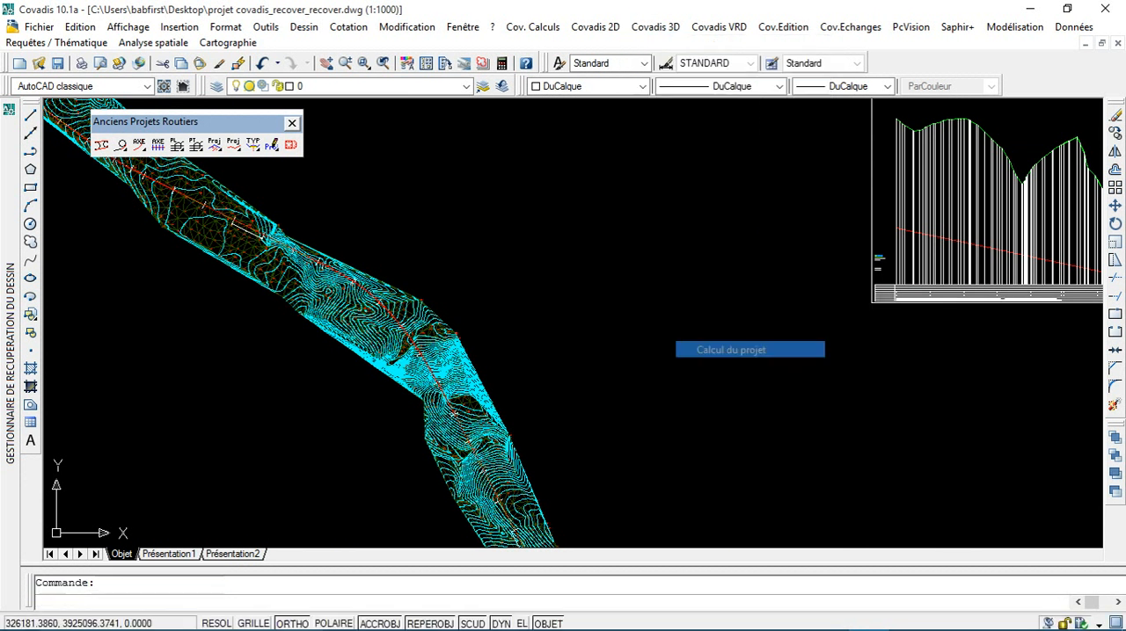
pyautogui.click(695, 327)
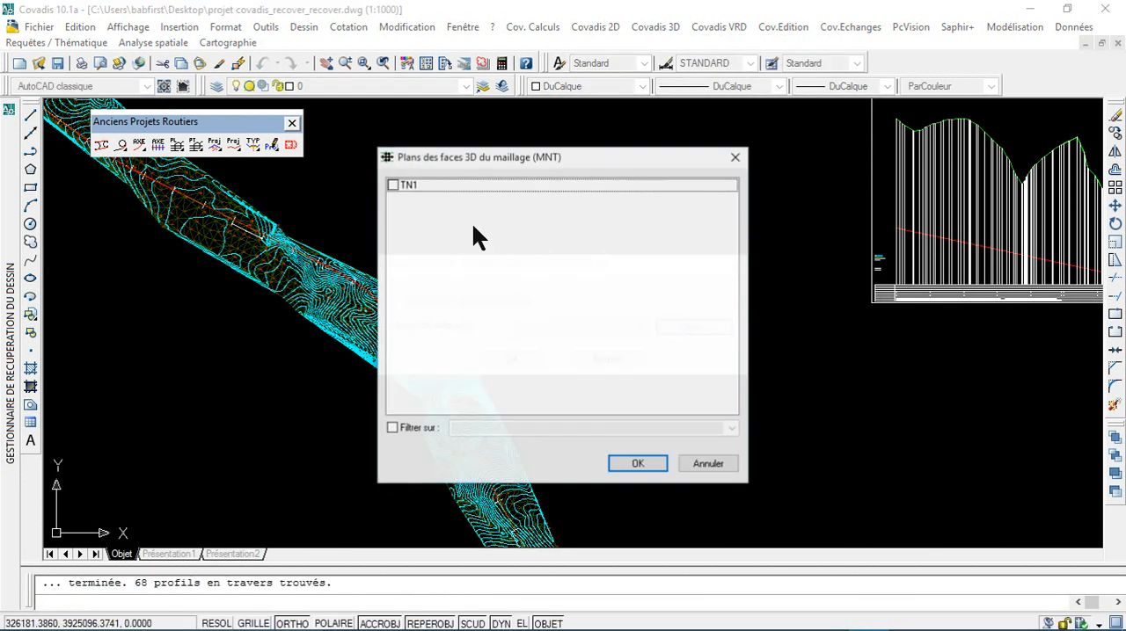
pyautogui.click(392, 186)
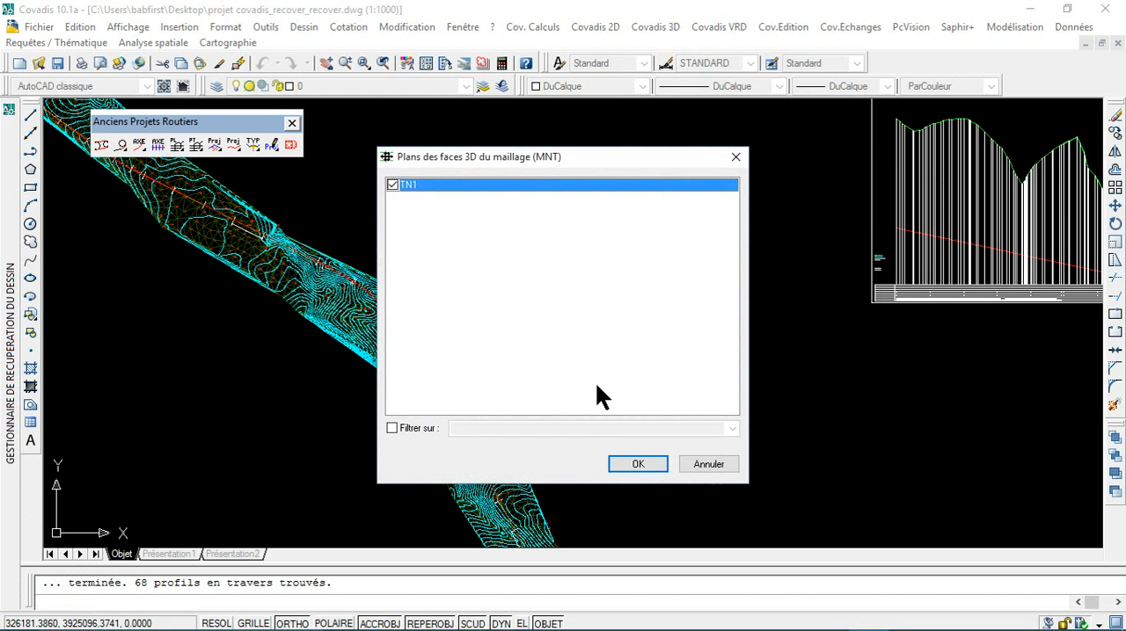
pyautogui.click(630, 466)
pyautogui.click(511, 361)
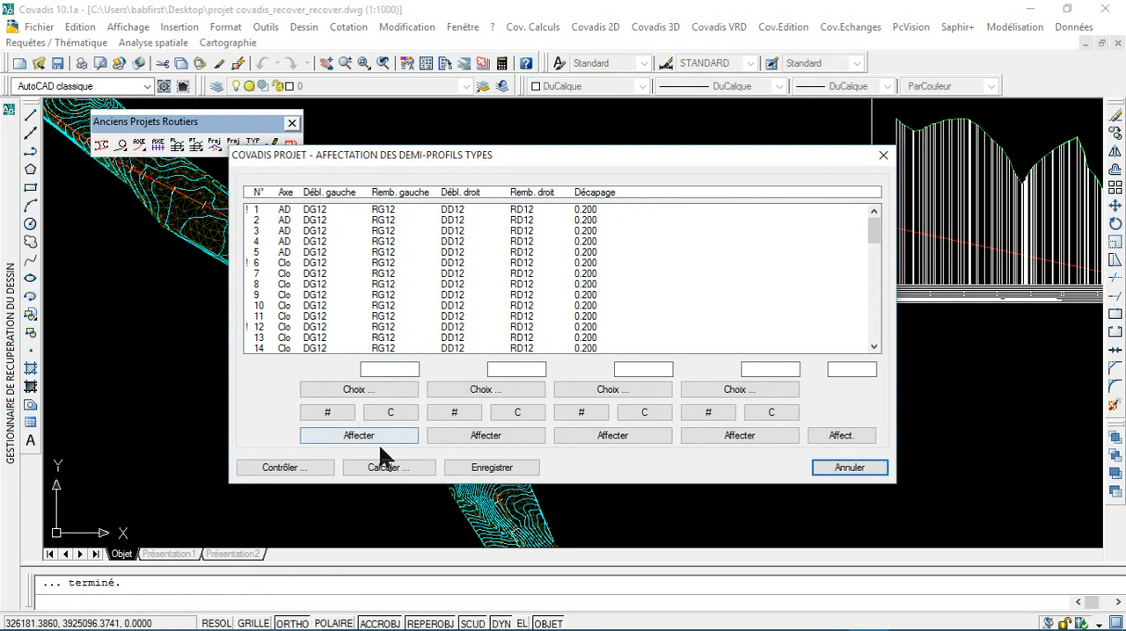
pyautogui.click(388, 468)
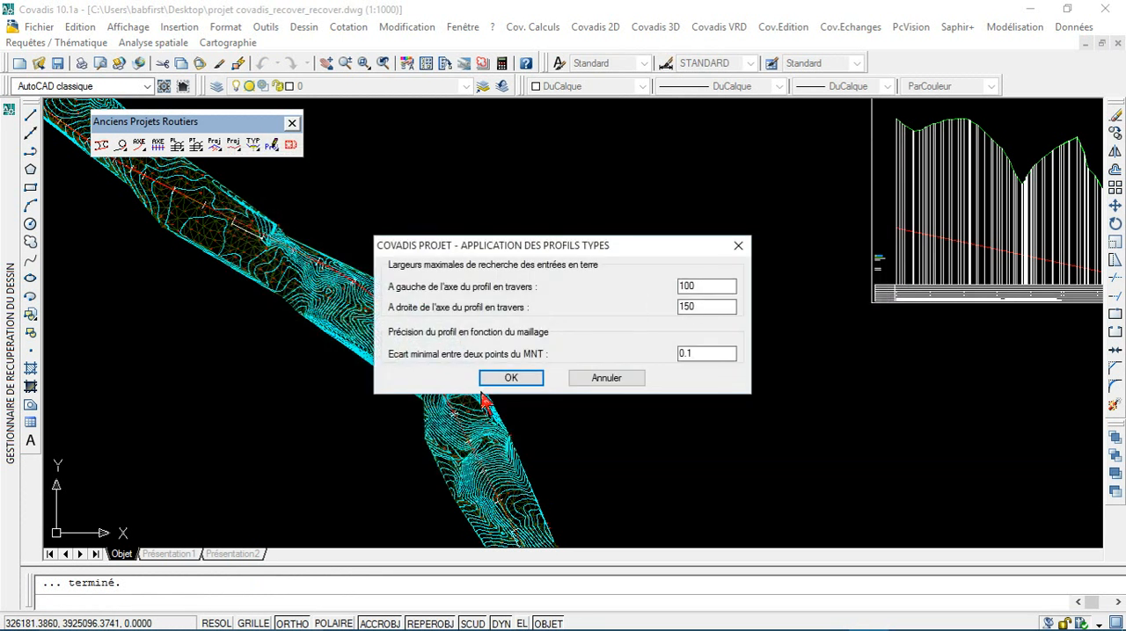
pyautogui.click(510, 378)
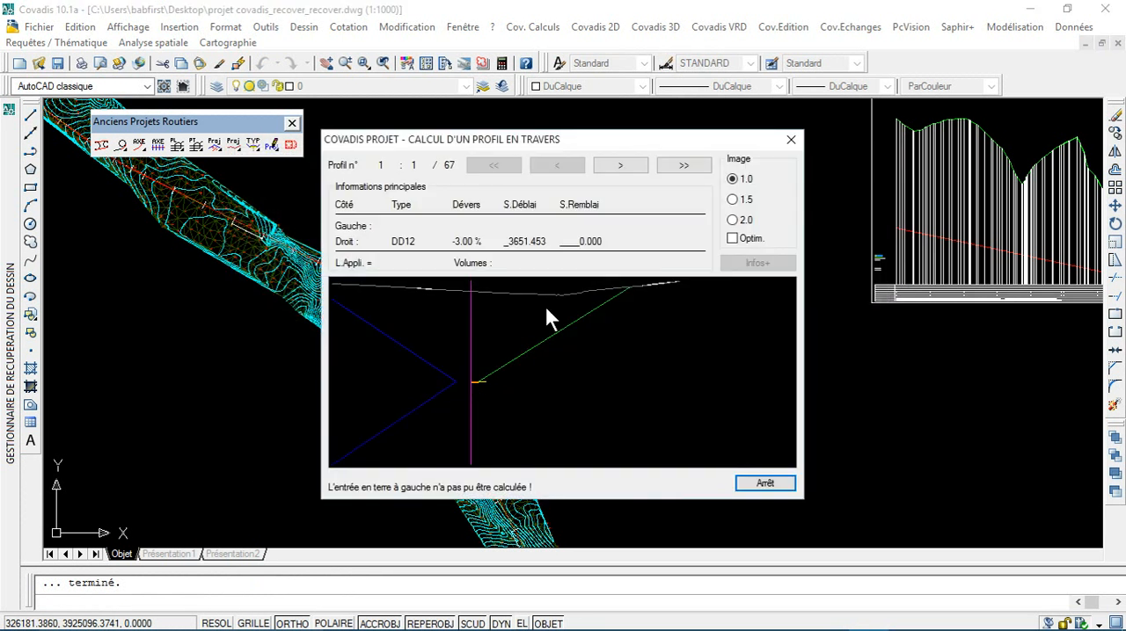
# Step: Review the calculated cross profiles from profile 1 to profile 9 and close the calculation
pyautogui.click(620, 165)
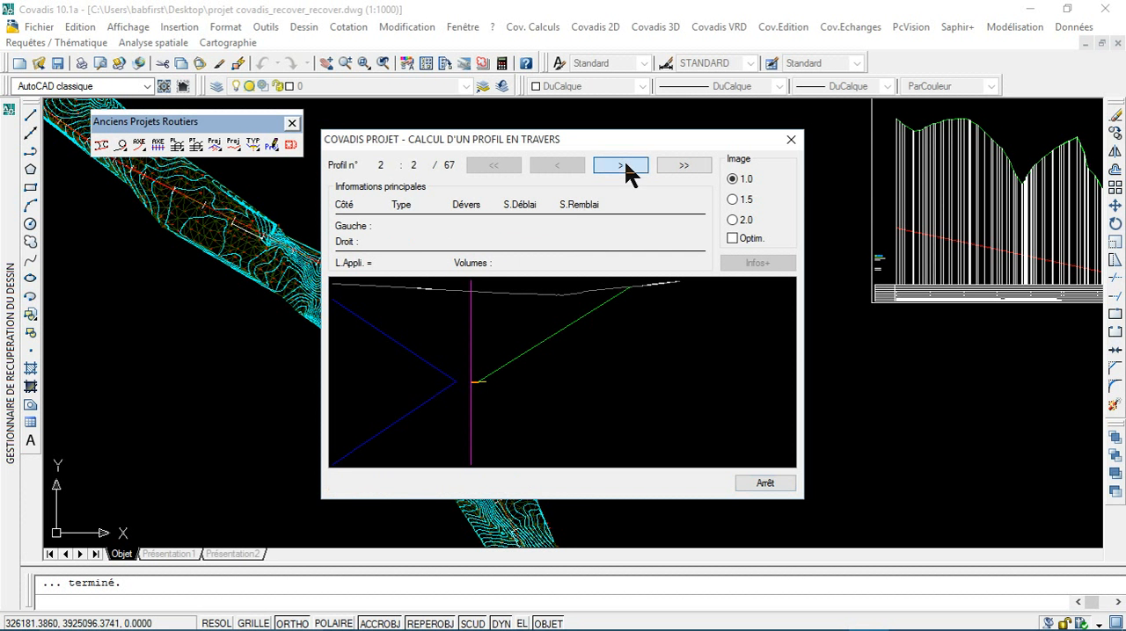
pyautogui.click(621, 166)
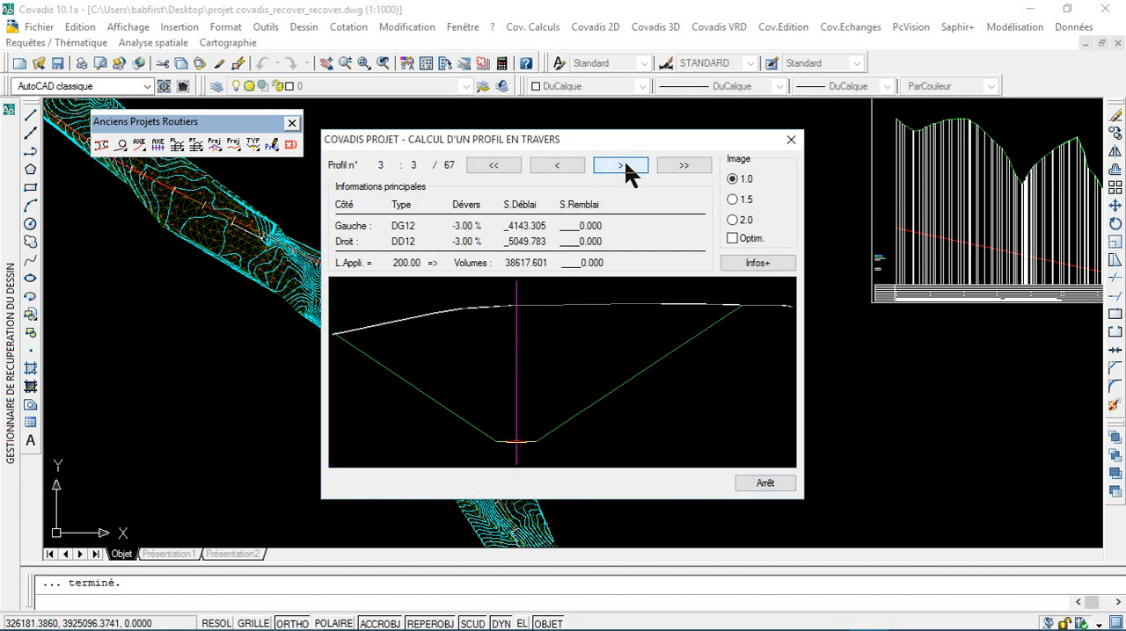
pyautogui.click(623, 166)
pyautogui.click(623, 166)
pyautogui.click(622, 166)
pyautogui.click(623, 166)
pyautogui.click(625, 166)
pyautogui.click(624, 166)
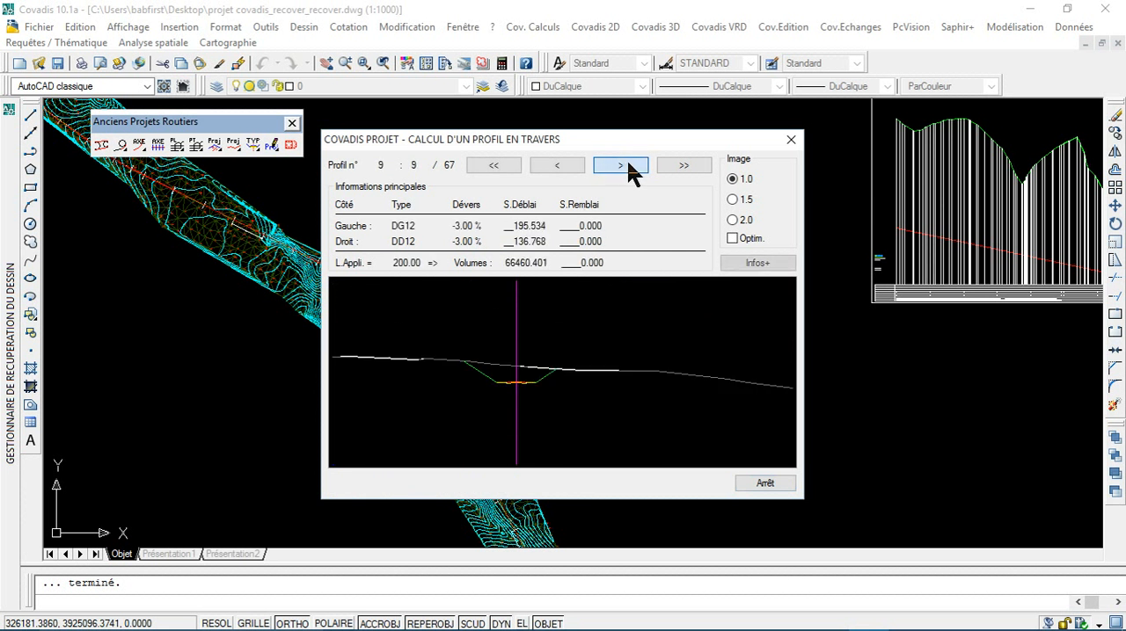
pyautogui.click(791, 140)
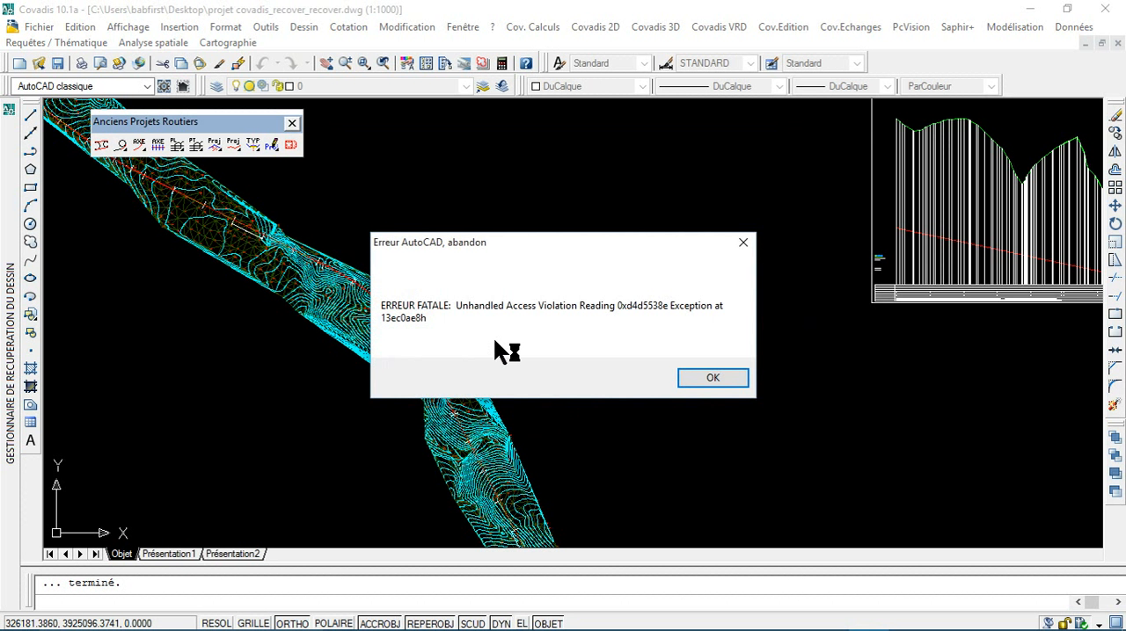
# Step: Save the changes to the recovery file projet covadis_recover_recover_recover.dwg and dismiss the crash report without sending it
pyautogui.click(713, 377)
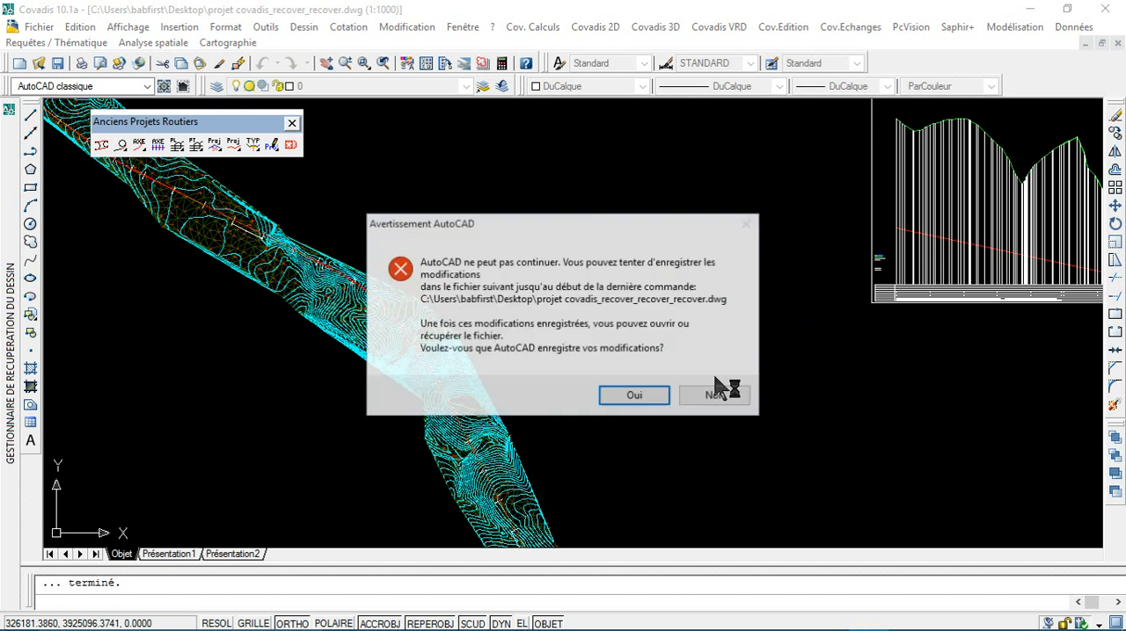
pyautogui.click(656, 398)
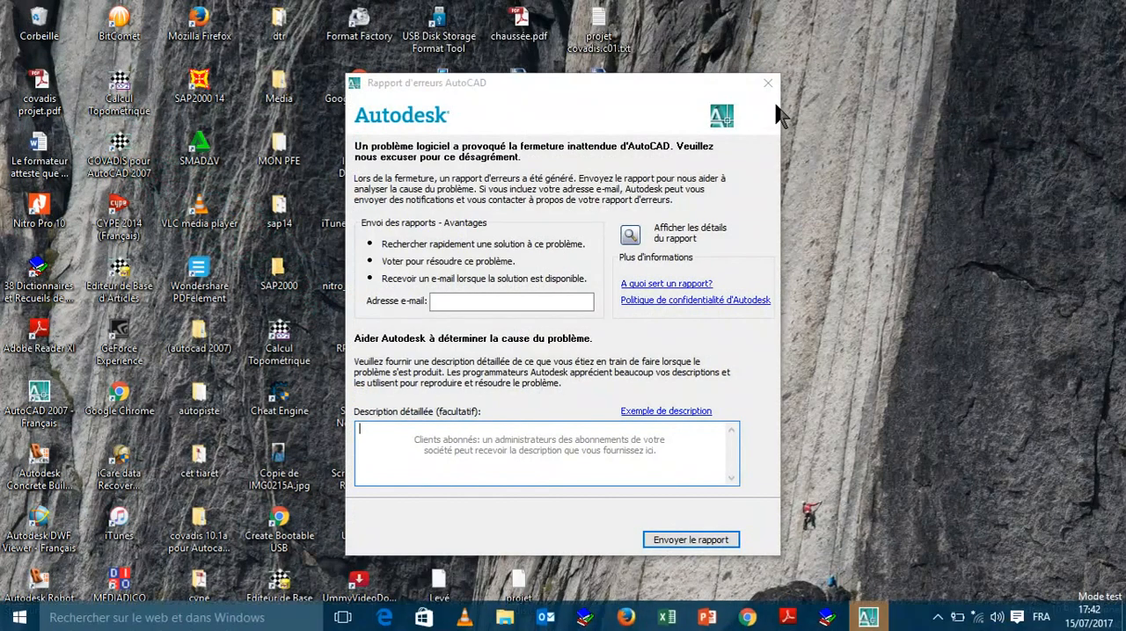
pyautogui.click(767, 83)
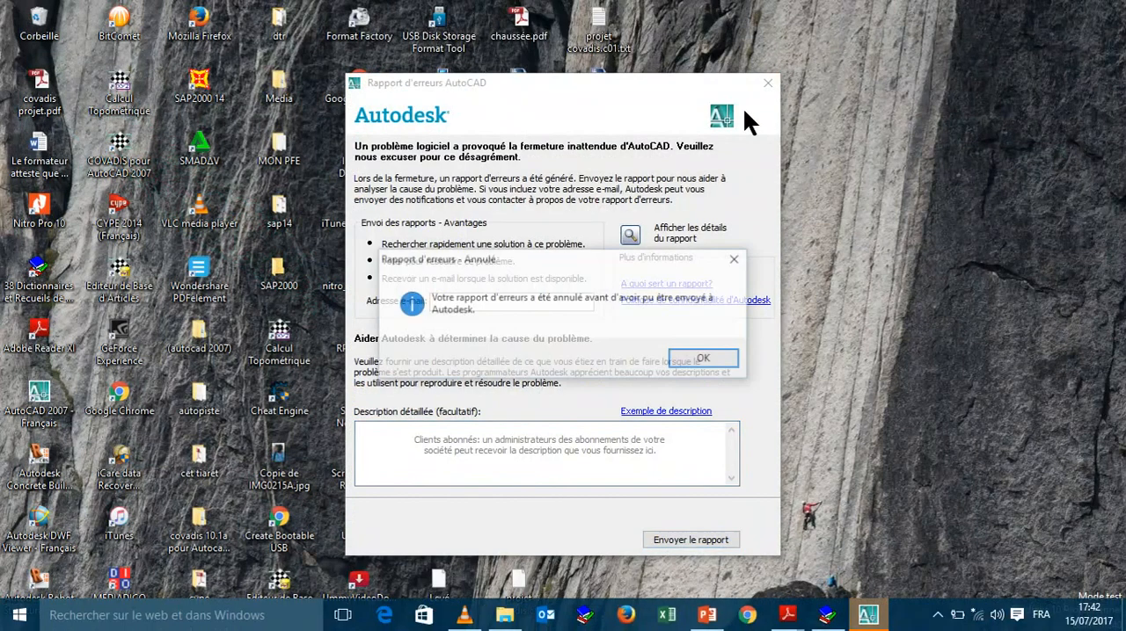
pyautogui.click(693, 362)
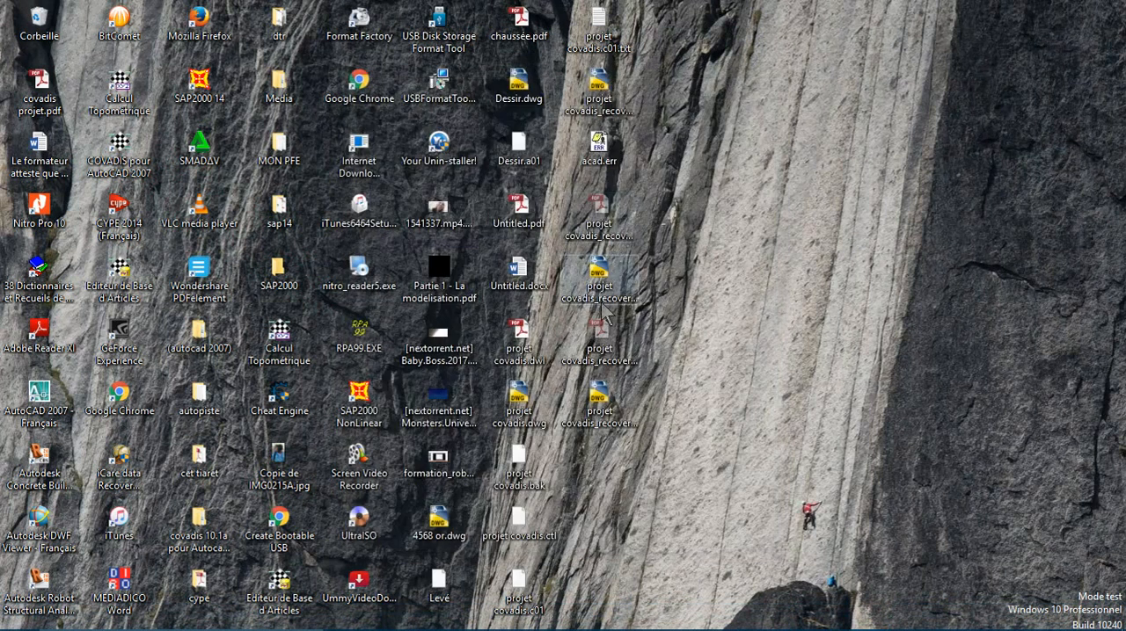
# Step: Reopen projet covadis_recover_recover.dwg from the desktop, complete its recovery and put away the drawing recovery manager
pyautogui.doubleClick(600, 283)
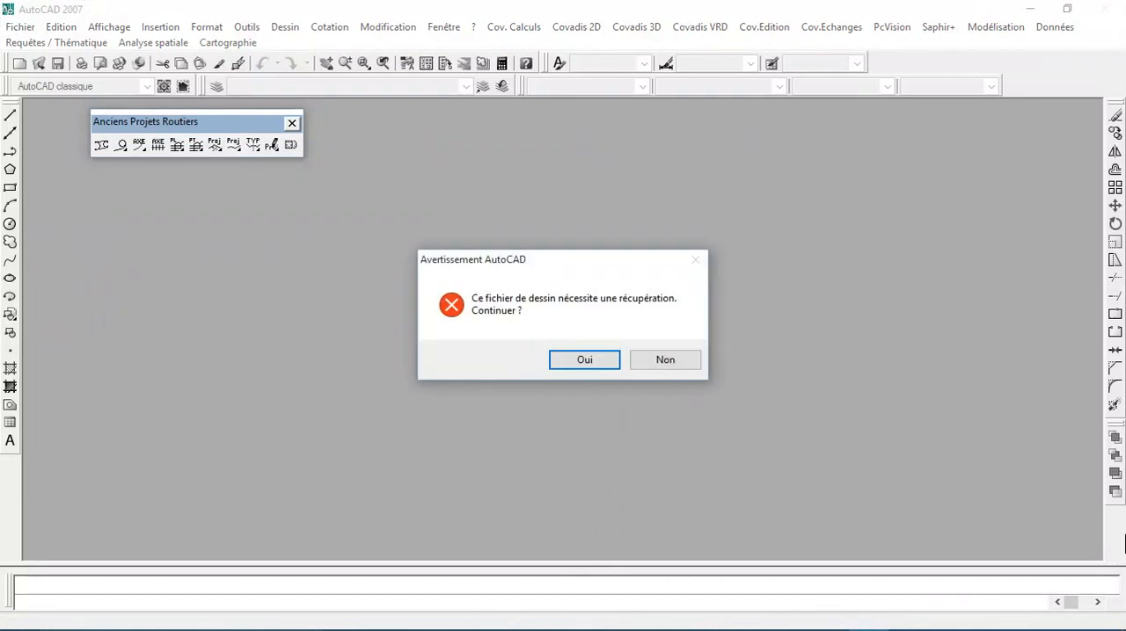
pyautogui.click(587, 360)
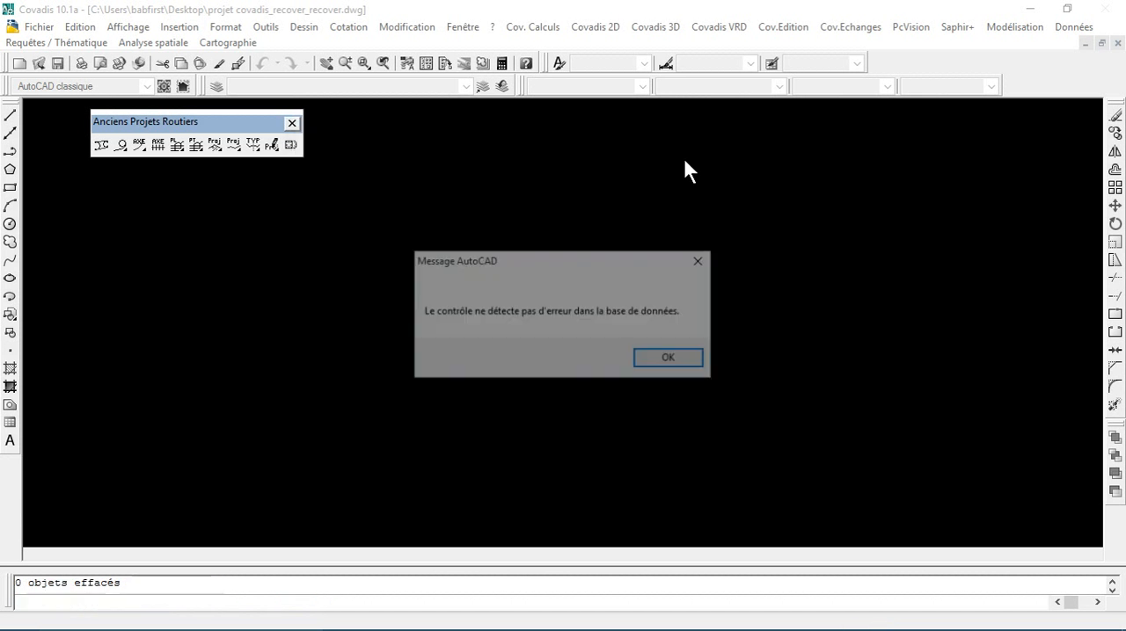
pyautogui.click(667, 361)
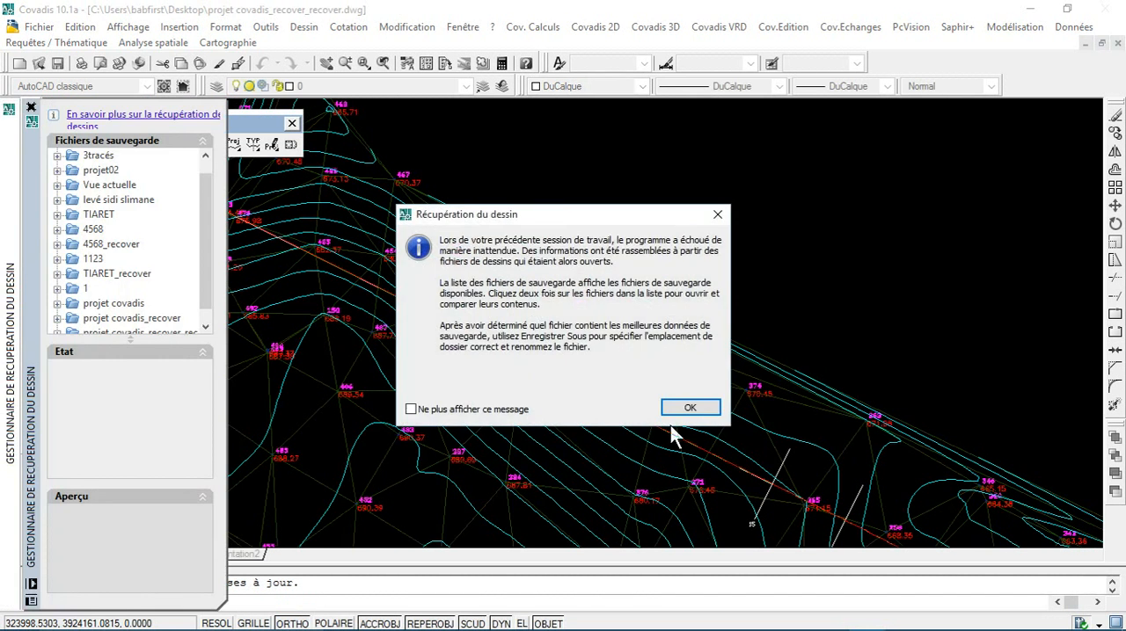
pyautogui.click(684, 408)
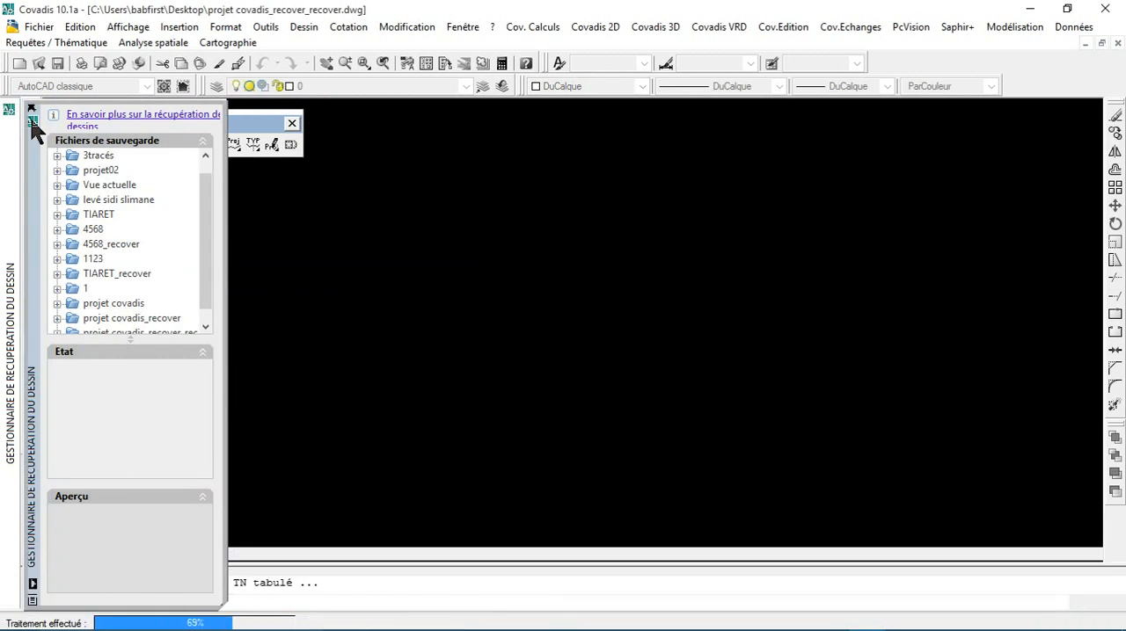
pyautogui.click(32, 109)
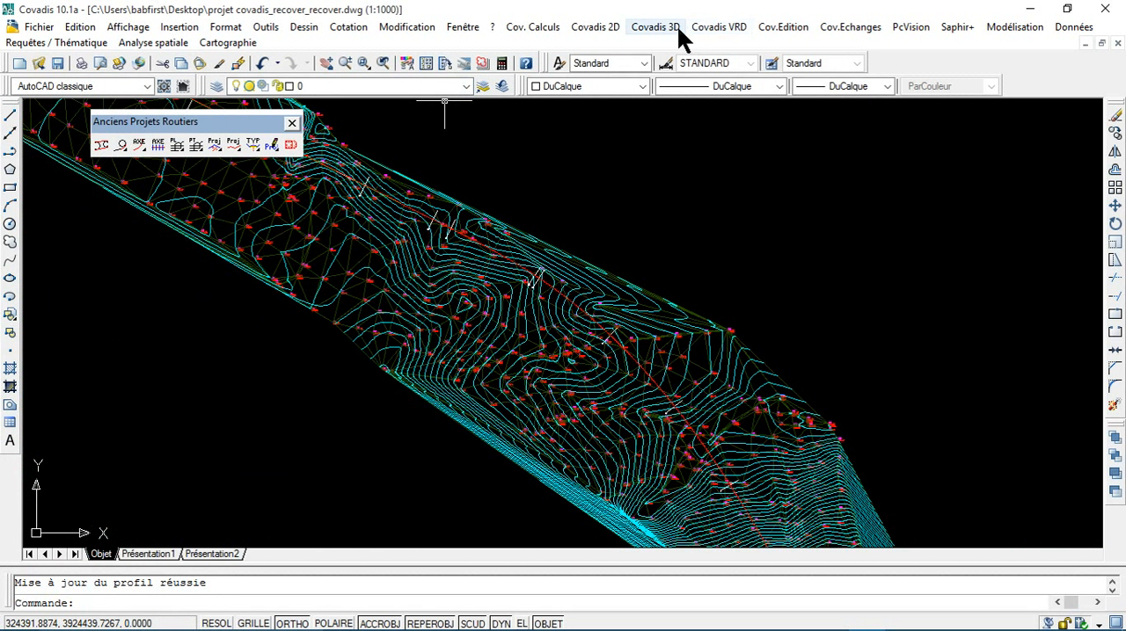
# Step: Try to recalculate the road project on the TN1 faces with search widths 100 and 150, closing the calculation at profile 1
pyautogui.click(673, 27)
pyautogui.moveTo(765, 319)
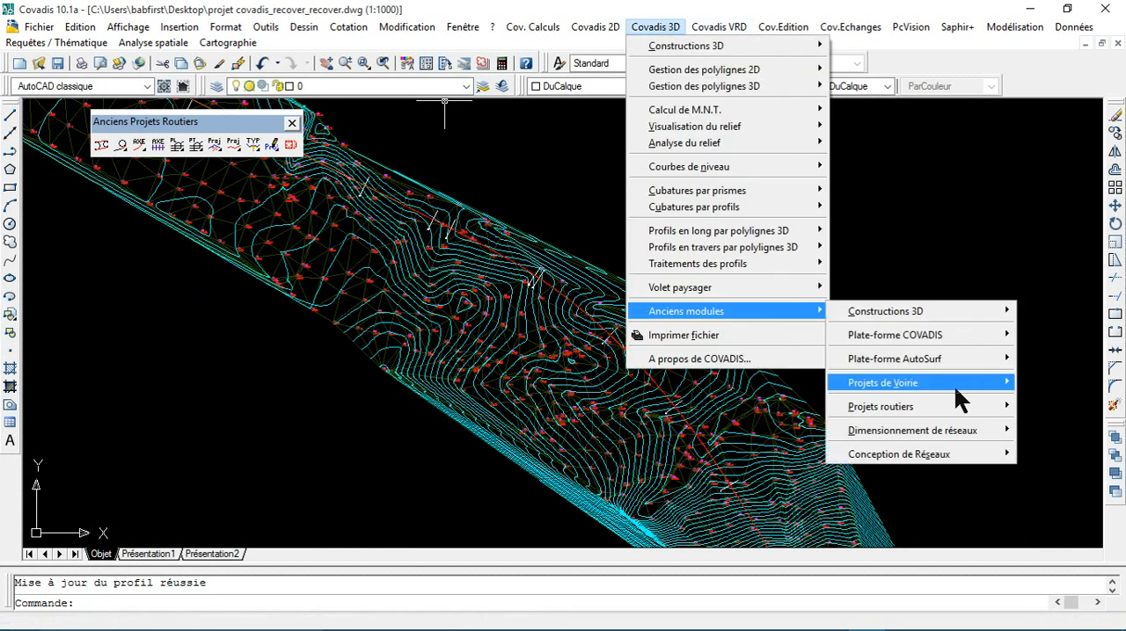
pyautogui.moveTo(878, 408)
pyautogui.click(764, 350)
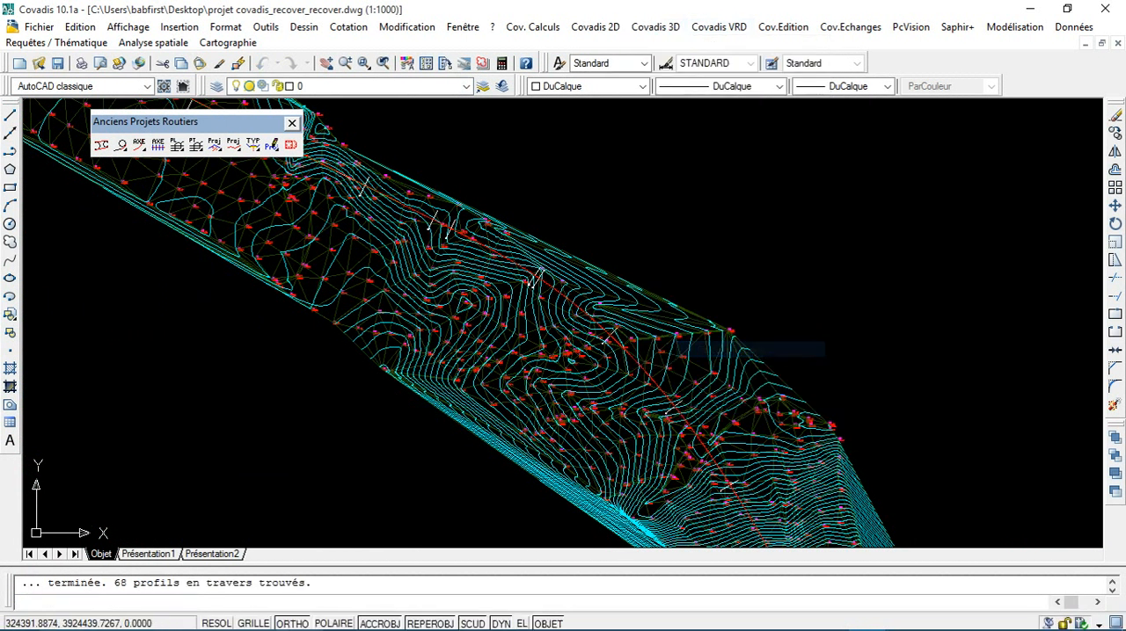
pyautogui.click(661, 326)
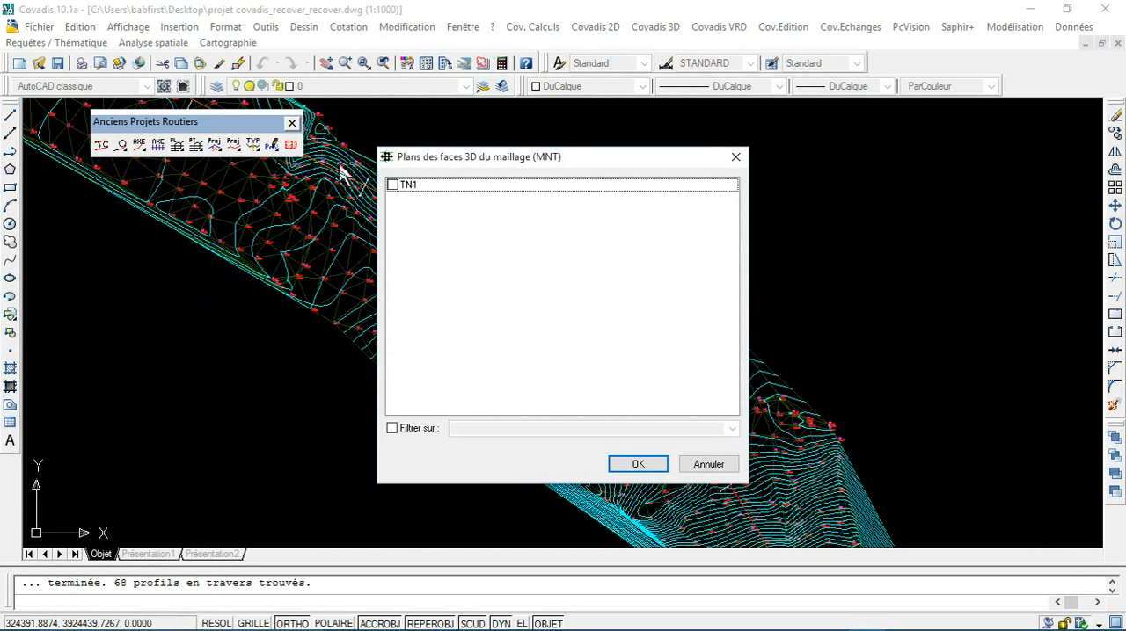
pyautogui.click(392, 186)
pyautogui.click(638, 464)
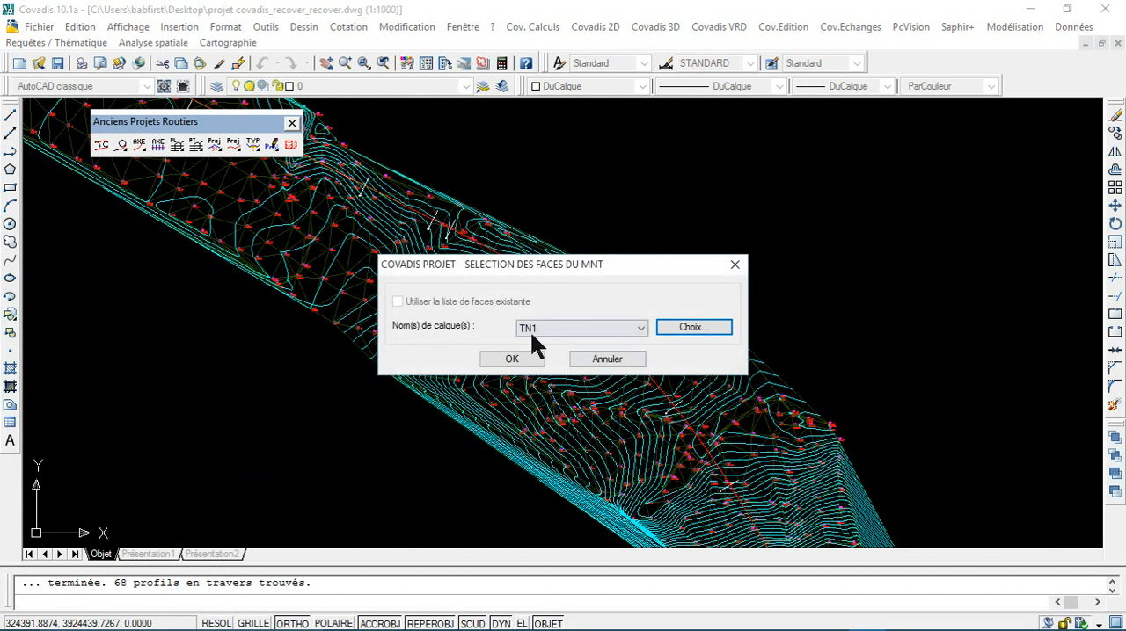
pyautogui.click(518, 359)
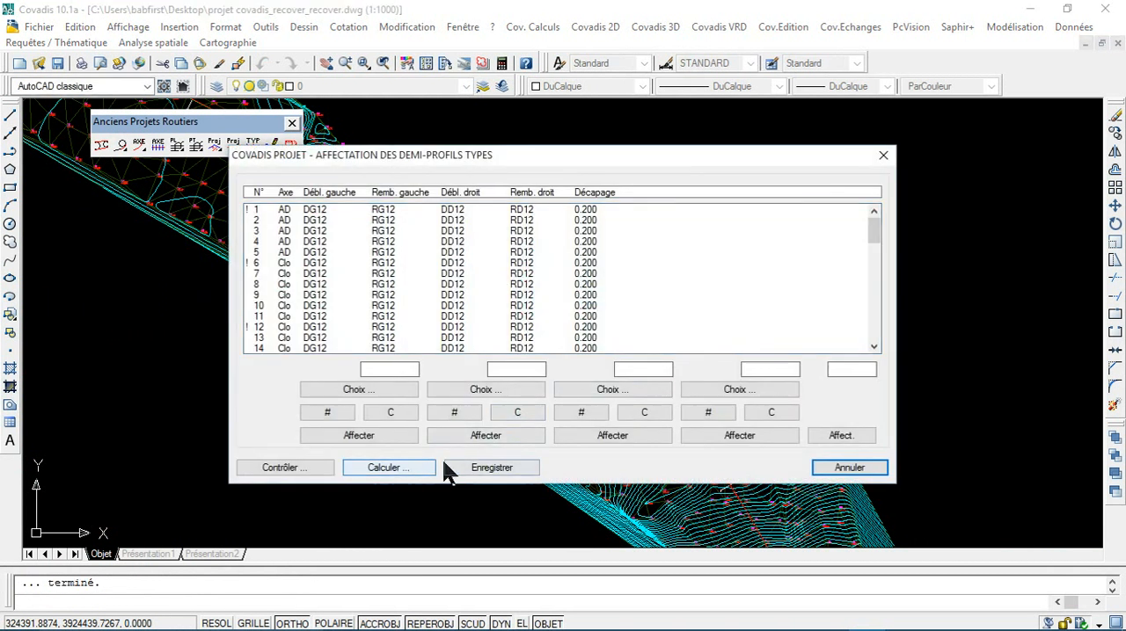
pyautogui.click(420, 467)
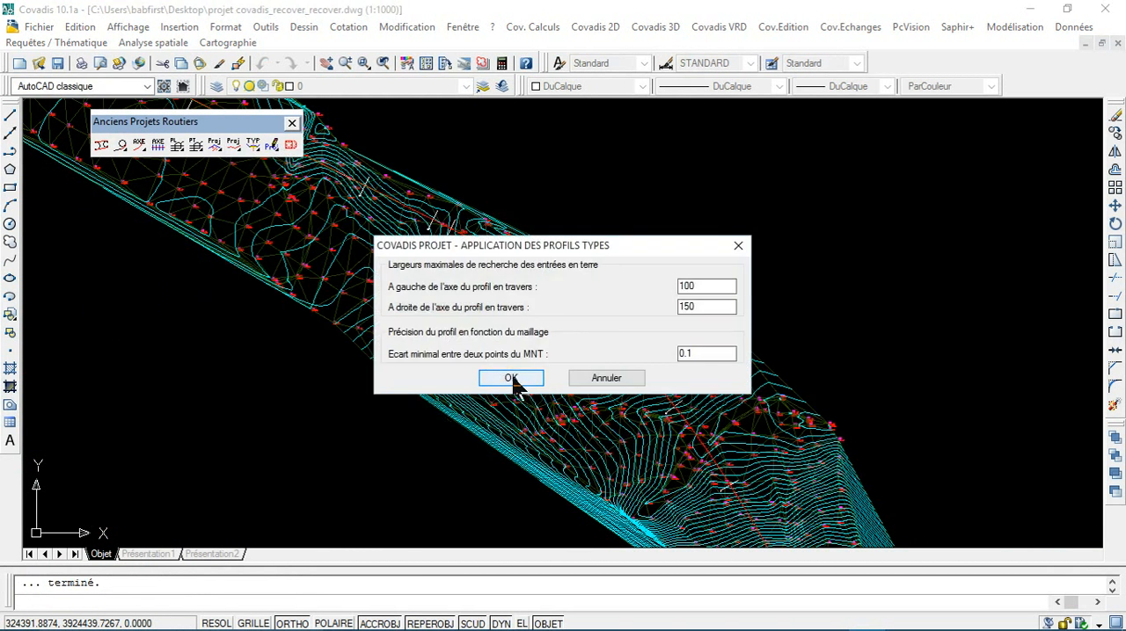
pyautogui.click(515, 380)
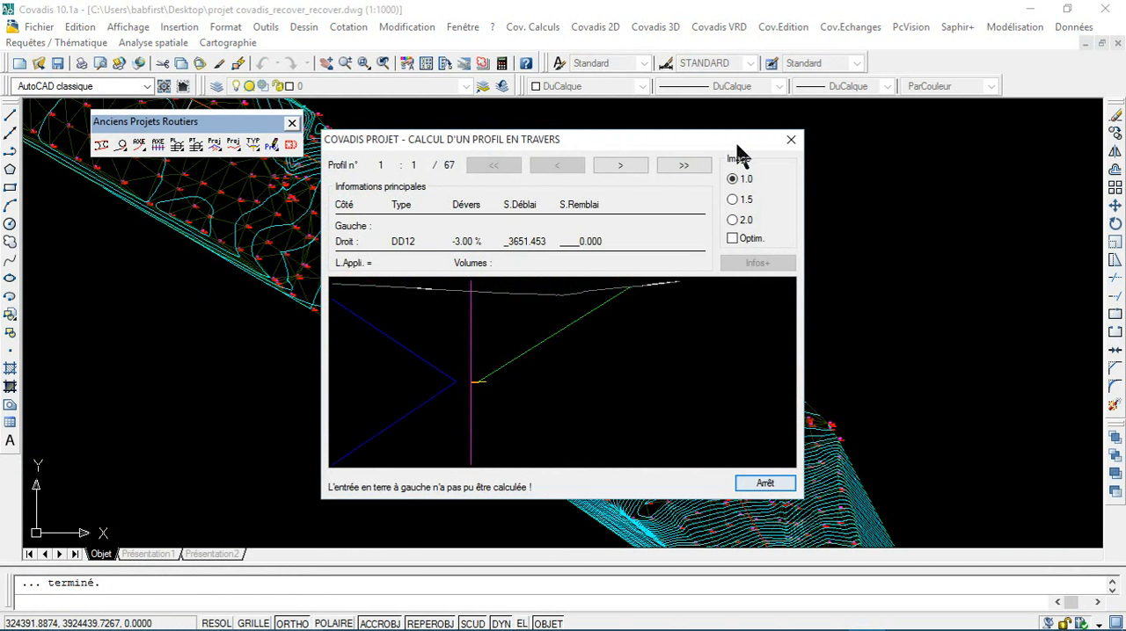
pyautogui.click(790, 140)
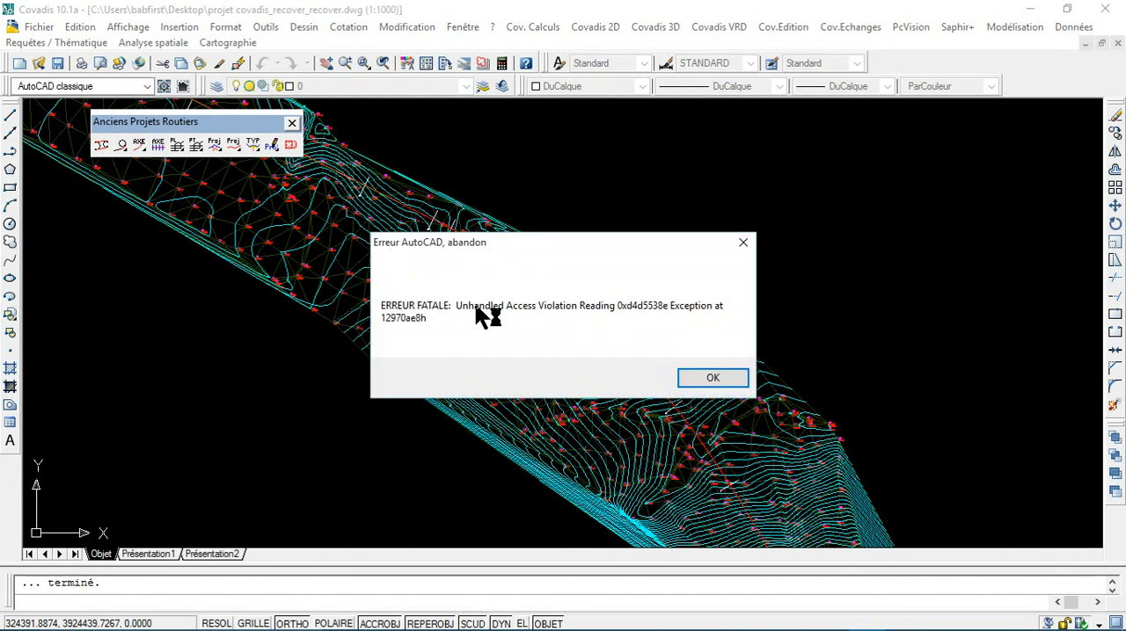
# Step: Save the changes to the recovery file projet covadis_recover_recover_recover000.dwg and dismiss the crash report without sending it
pyautogui.click(726, 379)
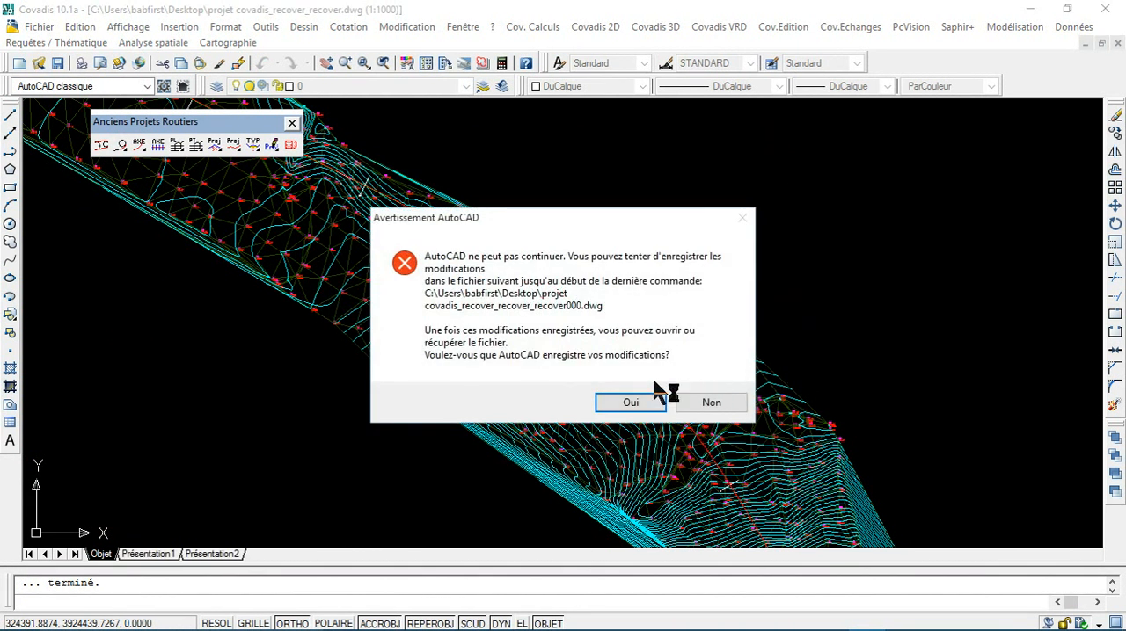
pyautogui.click(655, 396)
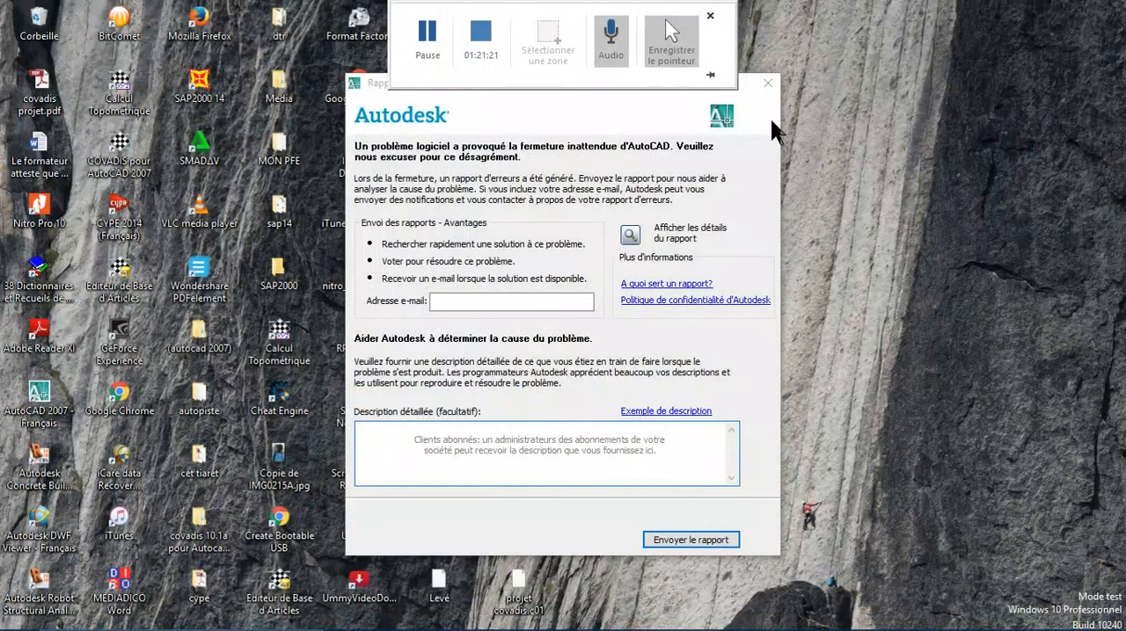
pyautogui.click(767, 82)
pyautogui.click(726, 361)
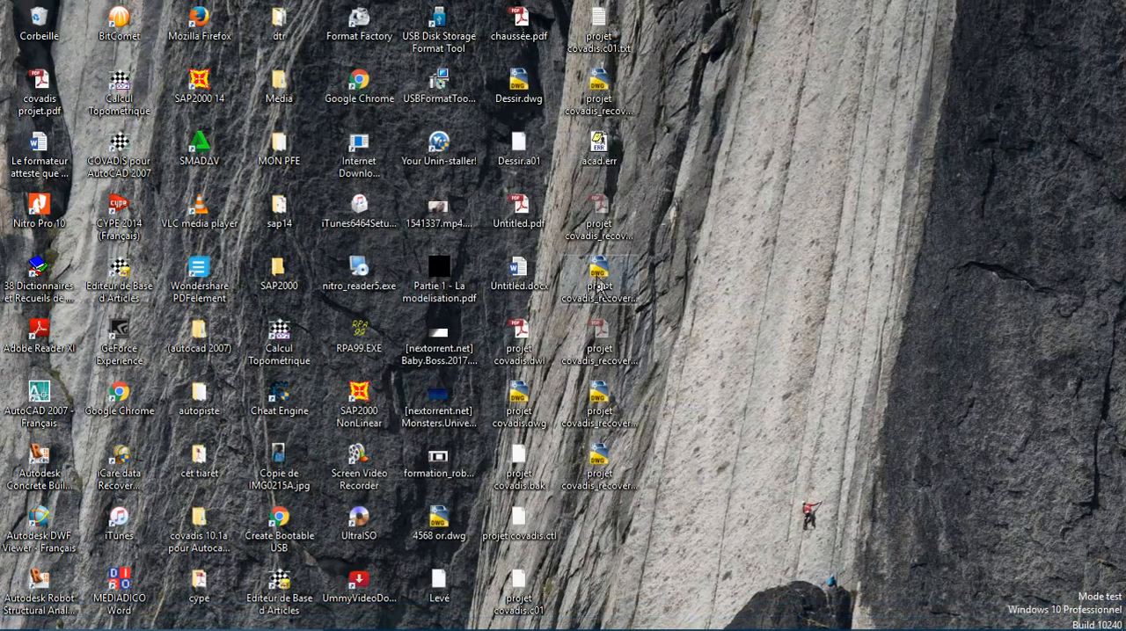
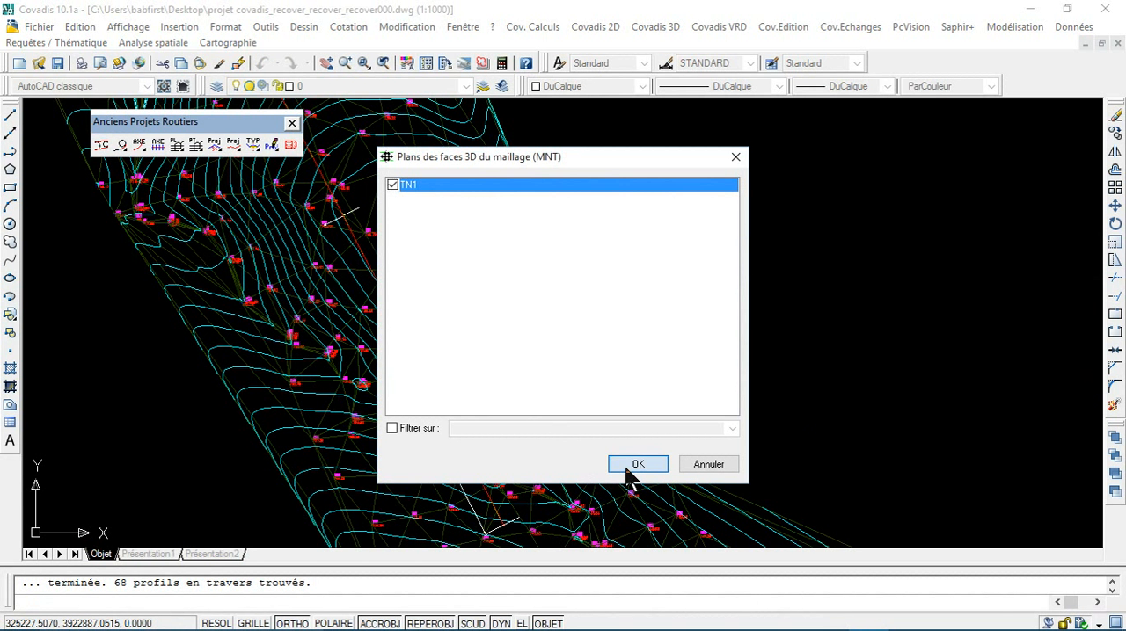
# Step: Try to calculate the 68 cross profiles of the road project on the TN1 terrain model faces
pyautogui.click(629, 467)
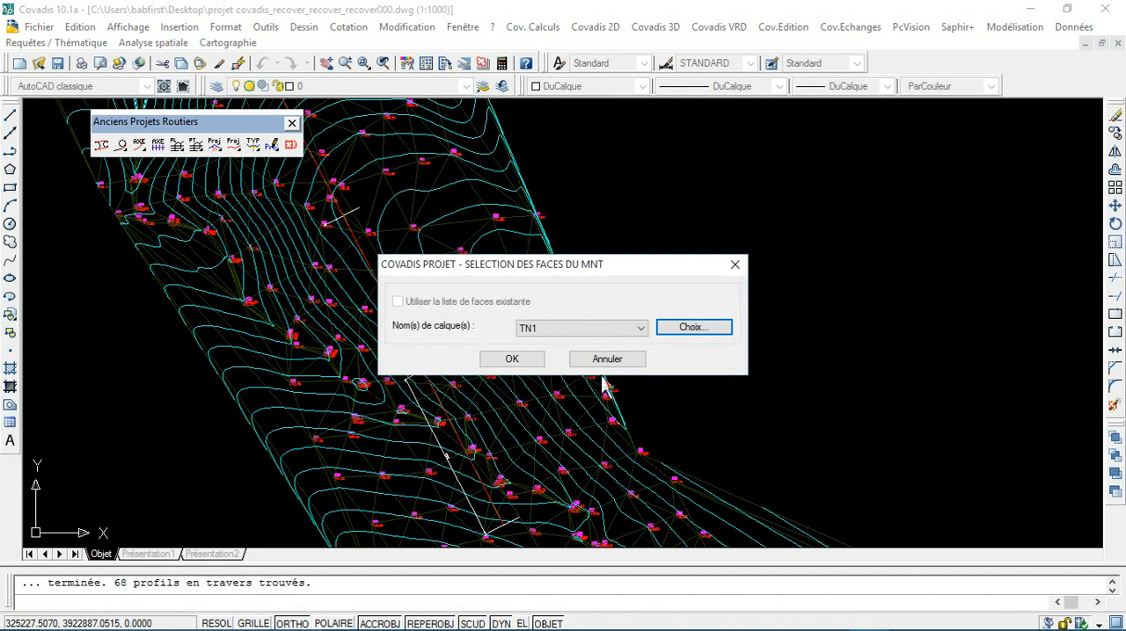
pyautogui.click(511, 359)
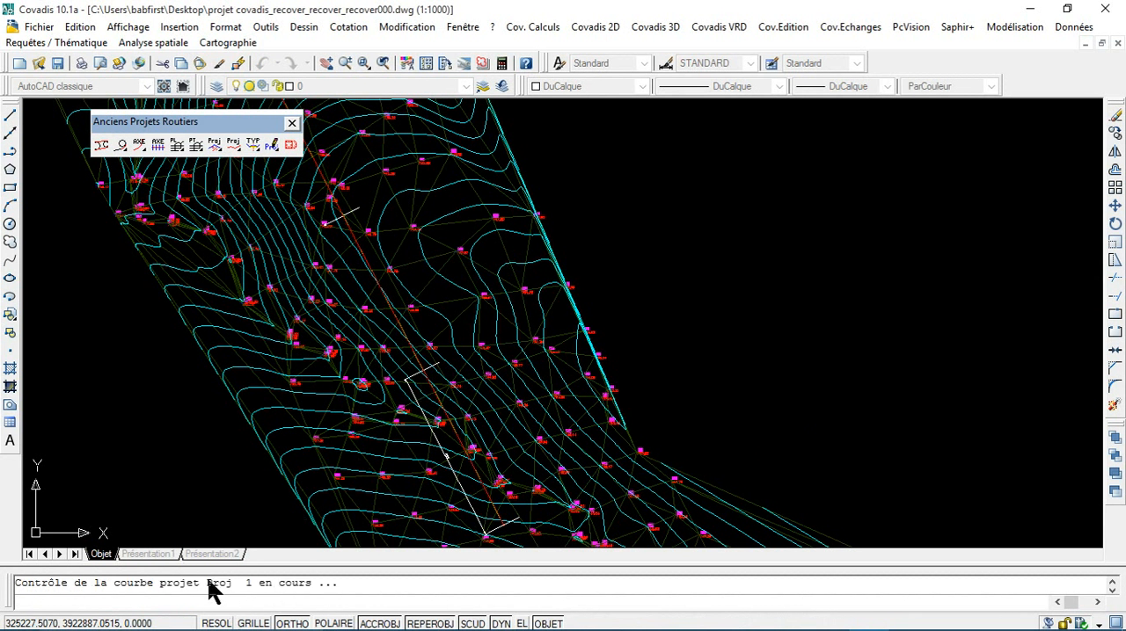
pyautogui.click(511, 378)
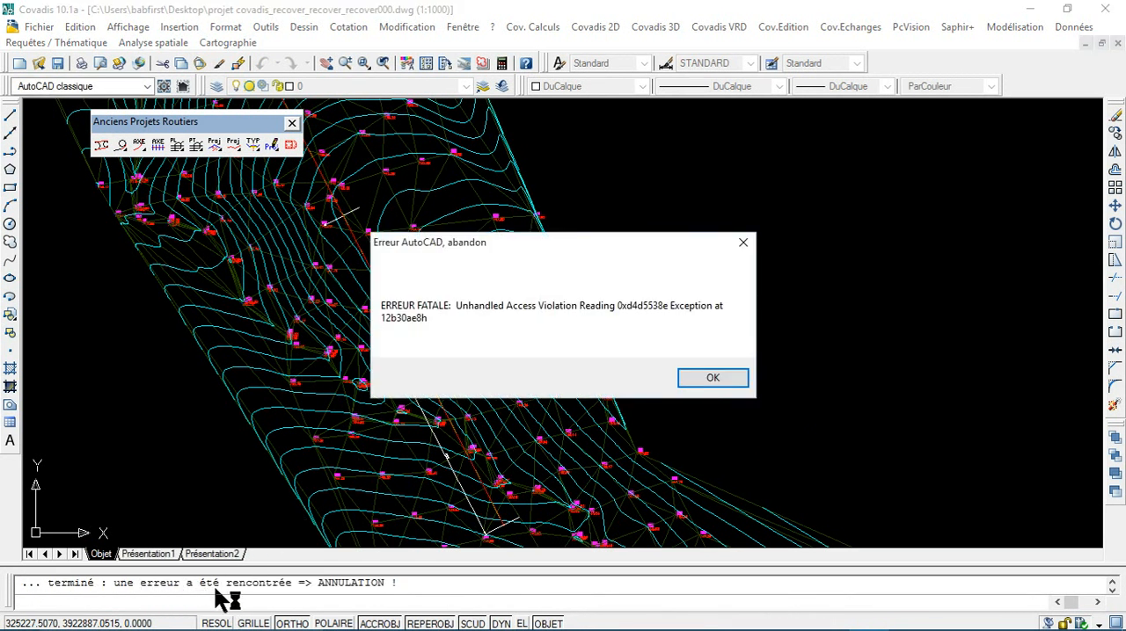
# Step: Acknowledge the fatal error and dismiss the crash report without sending it
pyautogui.click(709, 379)
pyautogui.click(653, 401)
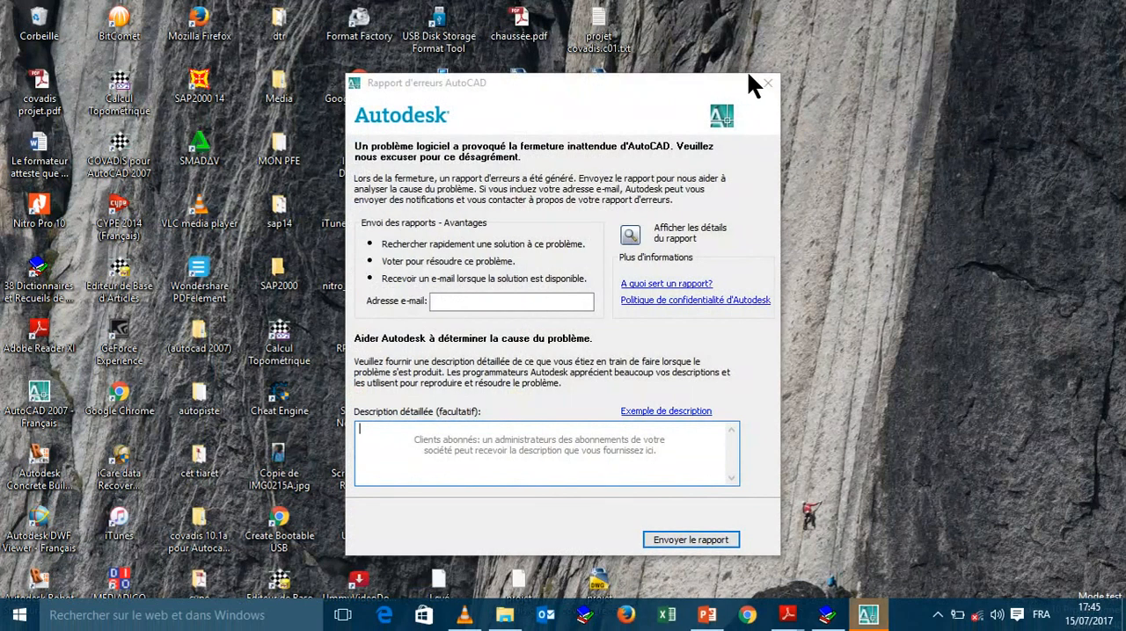
pyautogui.click(767, 82)
pyautogui.click(693, 356)
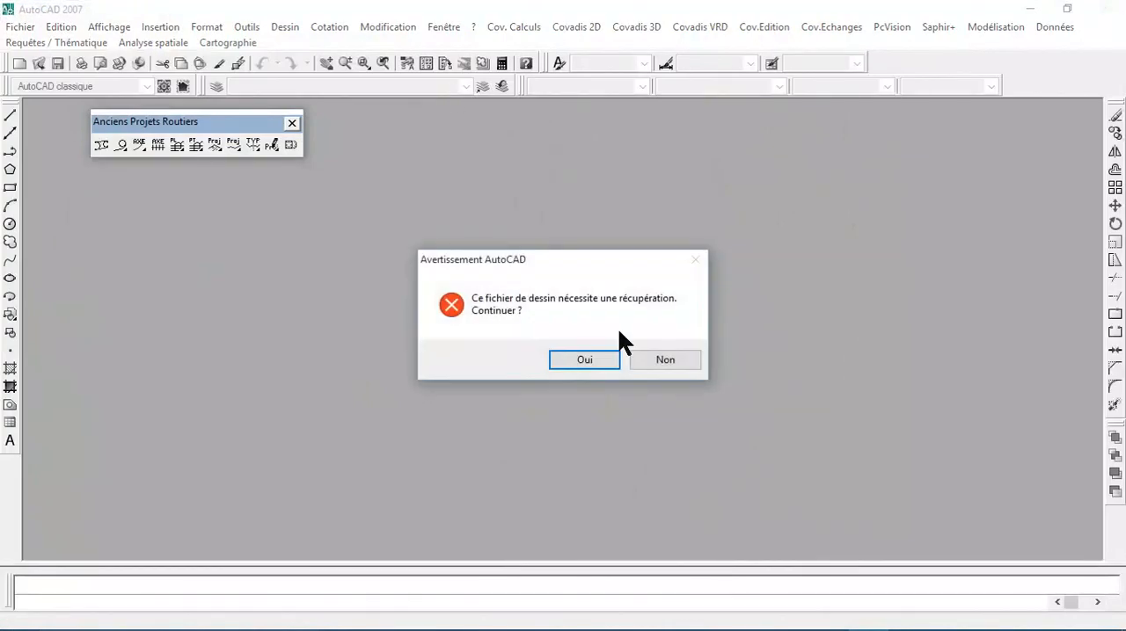
# Step: Complete the recovery of projet covadis_recover_recover_recover.dwg and put away the drawing recovery manager
pyautogui.click(591, 360)
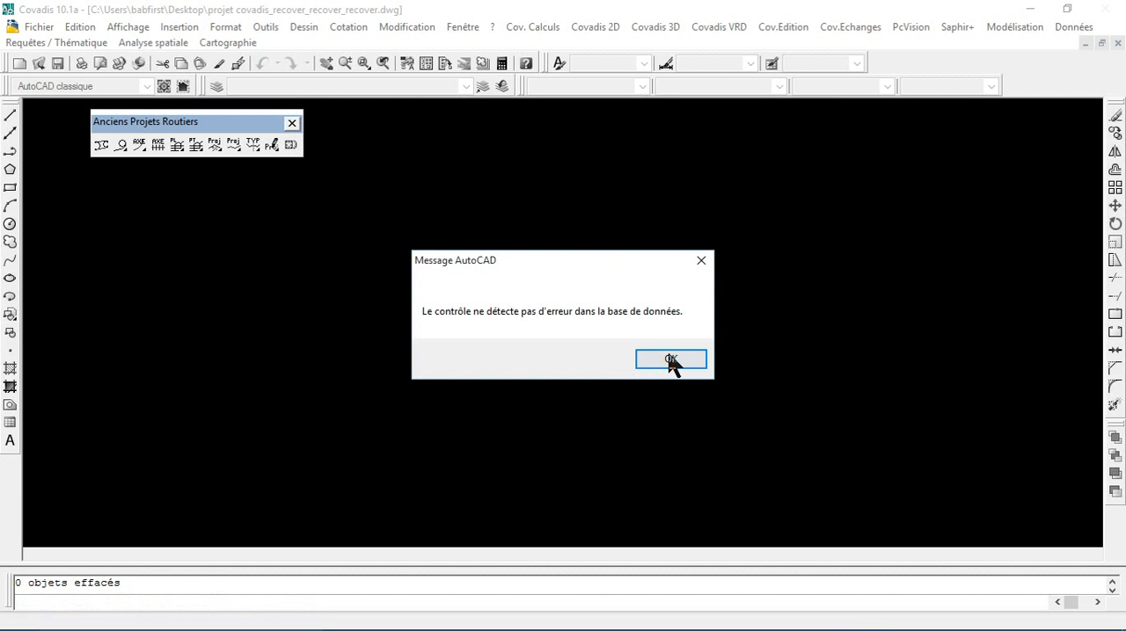
pyautogui.click(670, 361)
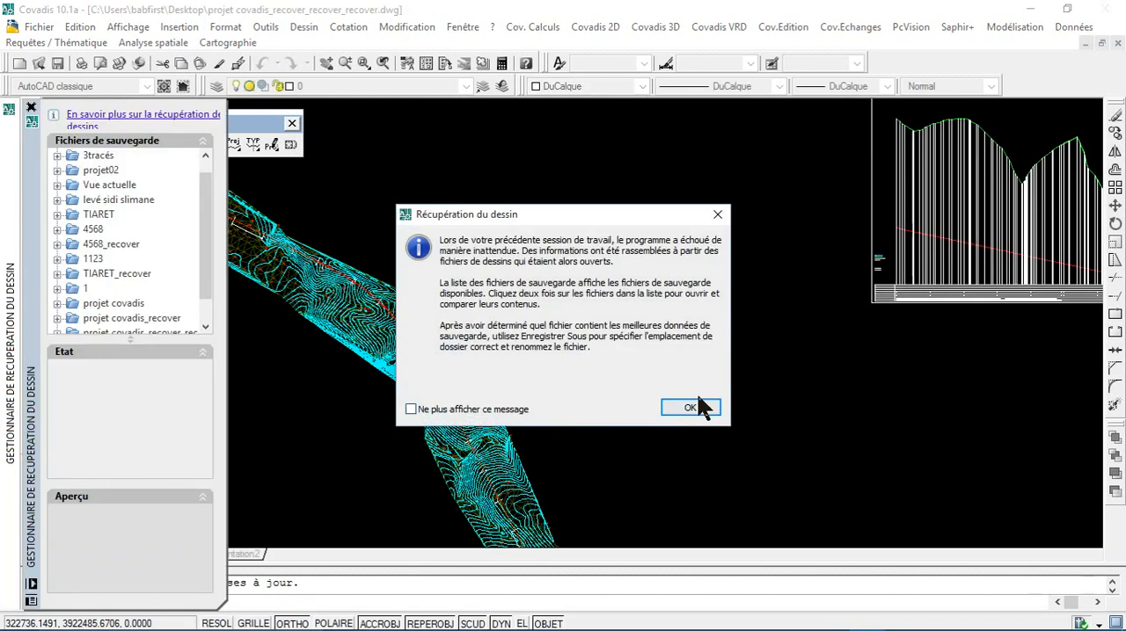
pyautogui.click(690, 409)
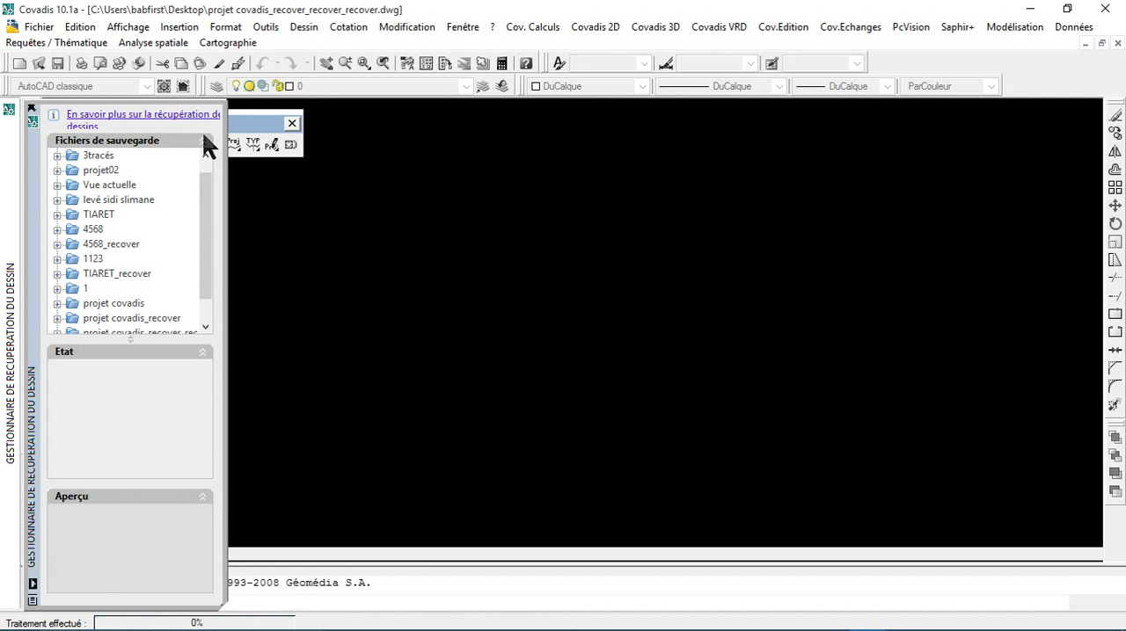
pyautogui.click(32, 107)
# Step: Delete the first two cross profile lines at the southern end of the road axis
pyautogui.scroll(-4, 483, 251)
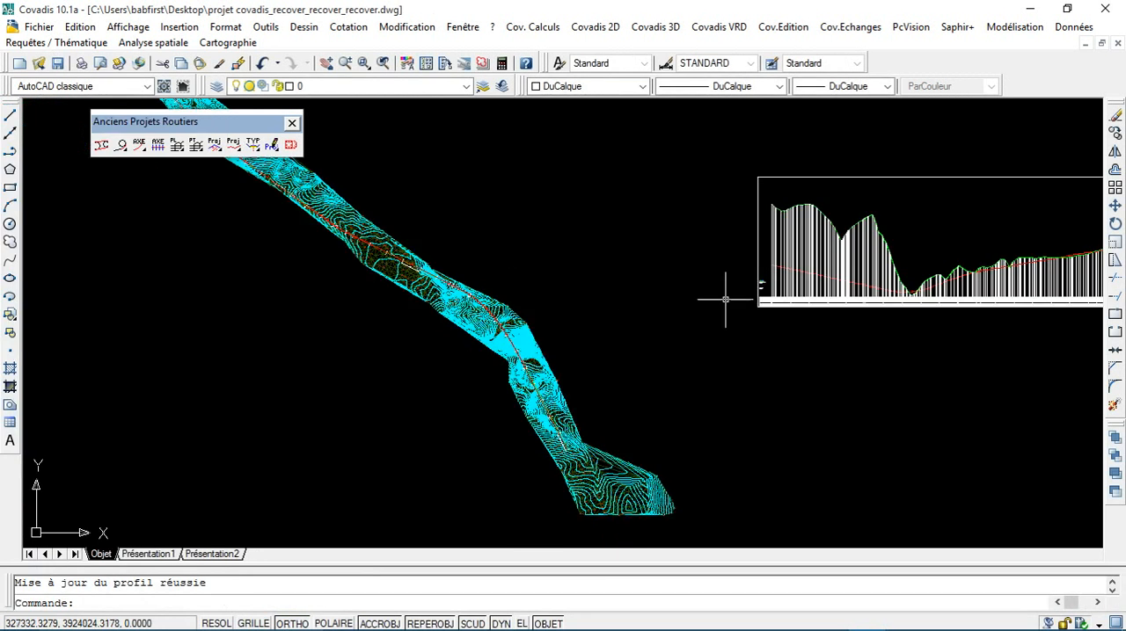
pyautogui.scroll(3, 790, 259)
pyautogui.moveTo(664, 10)
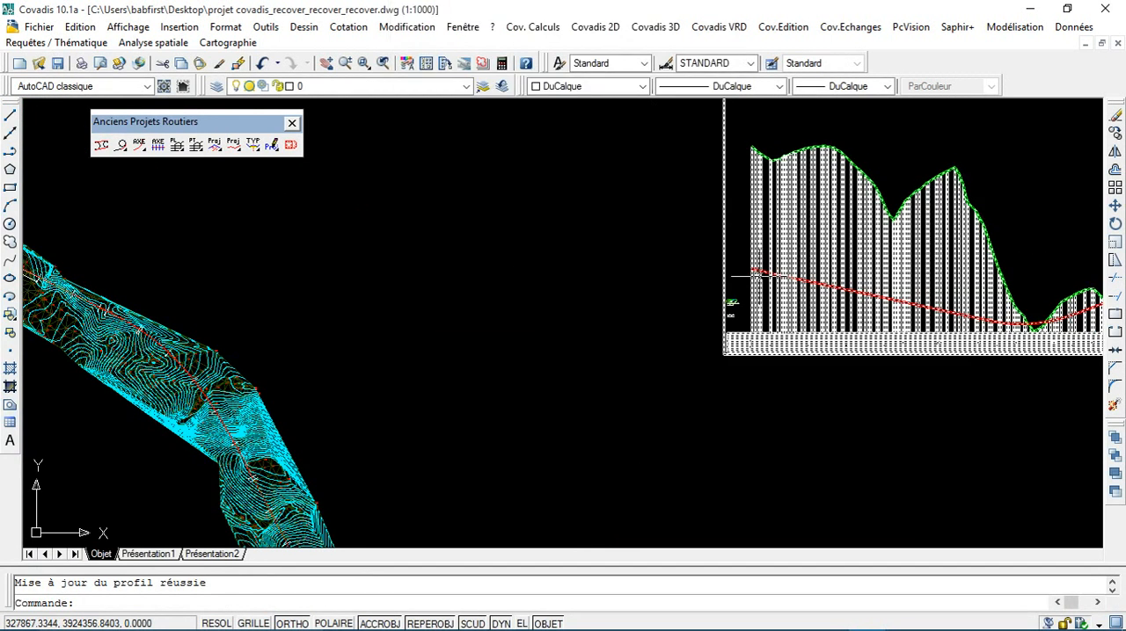
pyautogui.moveTo(394, 408); pyautogui.dragTo(549, 132, button='middle')
pyautogui.scroll(5, 527, 363)
pyautogui.scroll(3, 366, 332)
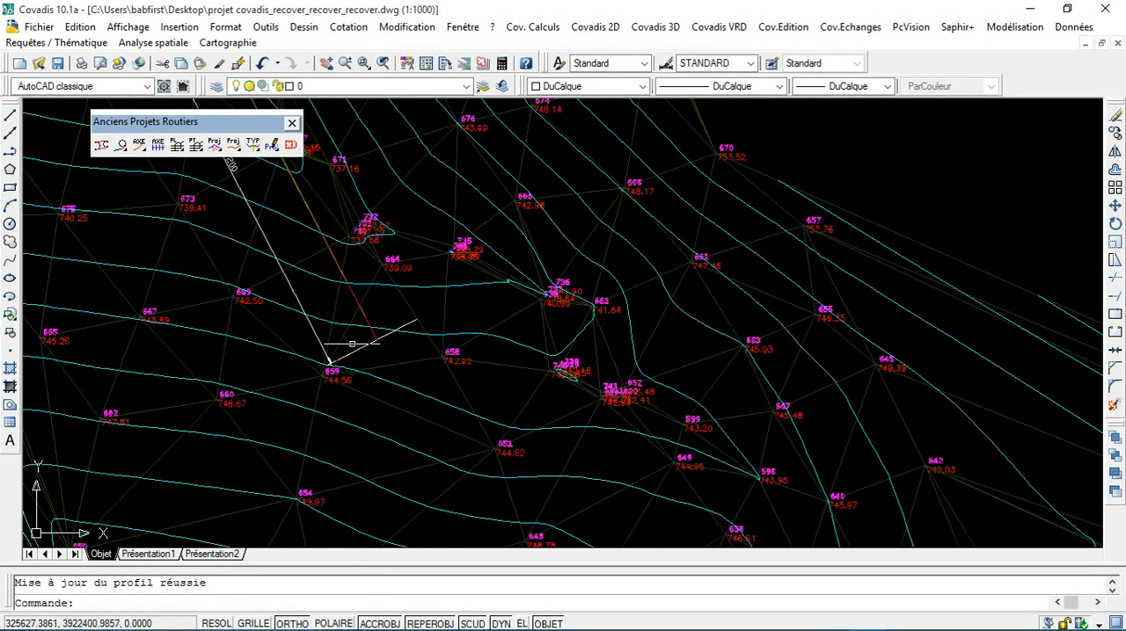
pyautogui.click(356, 350)
pyautogui.scroll(2, 239, 191)
pyautogui.moveTo(324, 358); pyautogui.dragTo(466, 531, button='middle')
pyautogui.press('Escape')
pyautogui.moveTo(319, 244); pyautogui.dragTo(515, 472, button='middle')
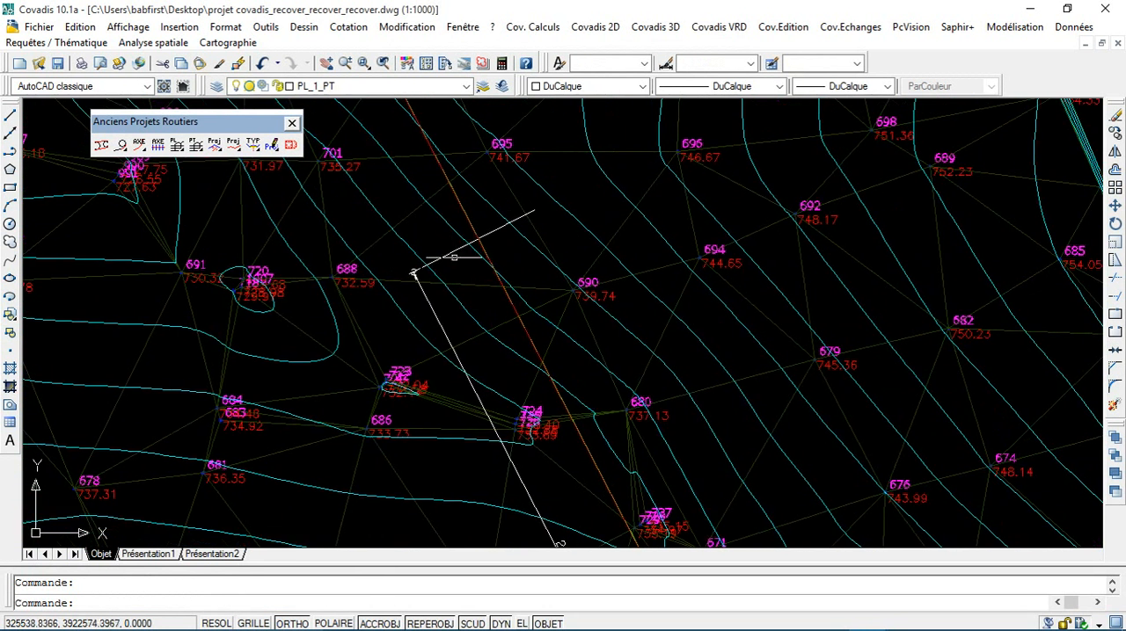
pyautogui.scroll(5, 422, 268)
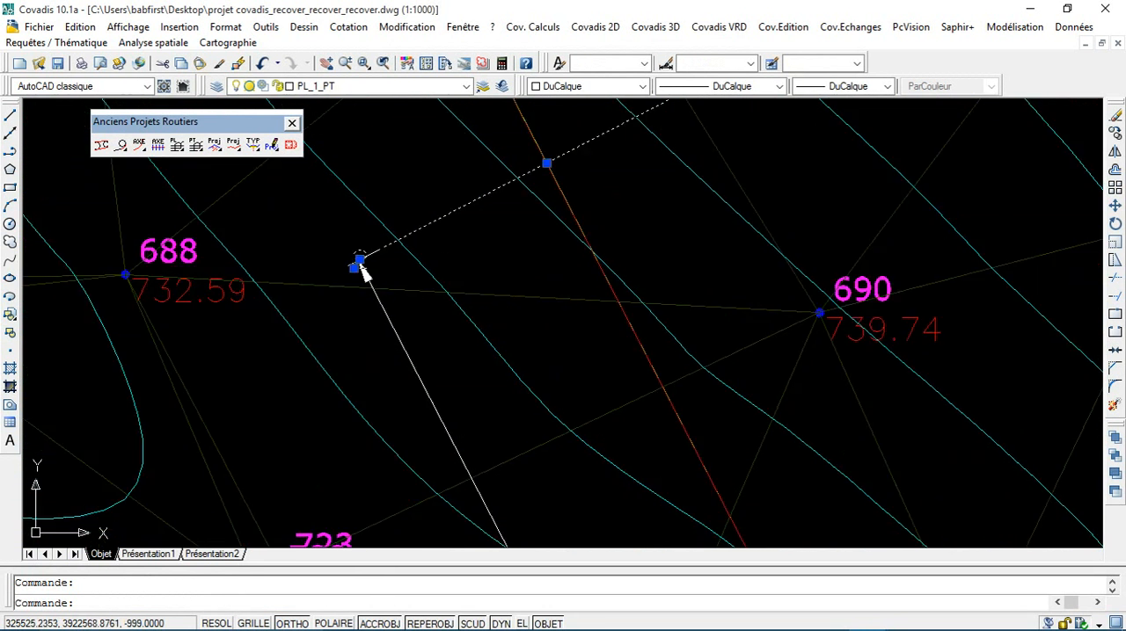
pyautogui.press('Escape')
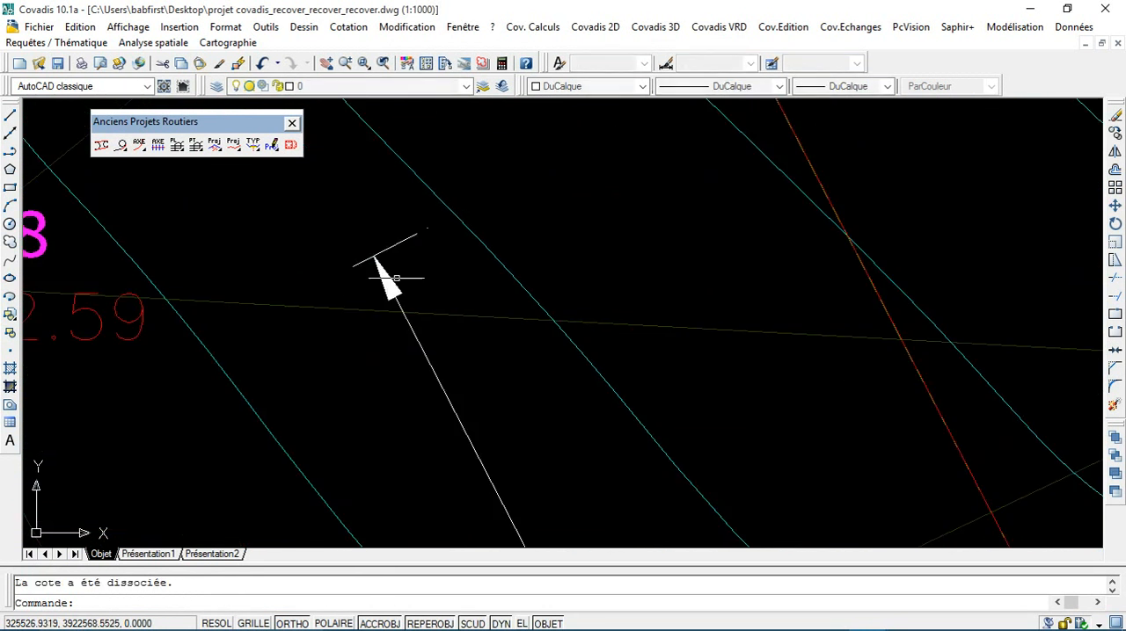
pyautogui.scroll(-5, 408, 282)
pyautogui.scroll(-6, 405, 278)
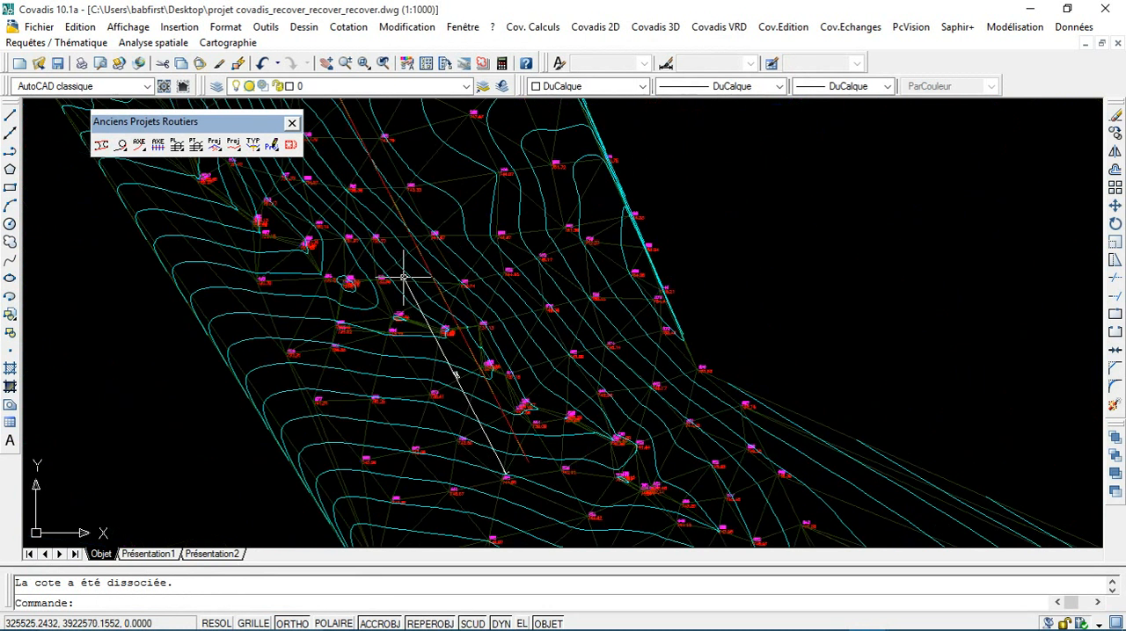
pyautogui.scroll(3, 407, 299)
pyautogui.scroll(2, 409, 310)
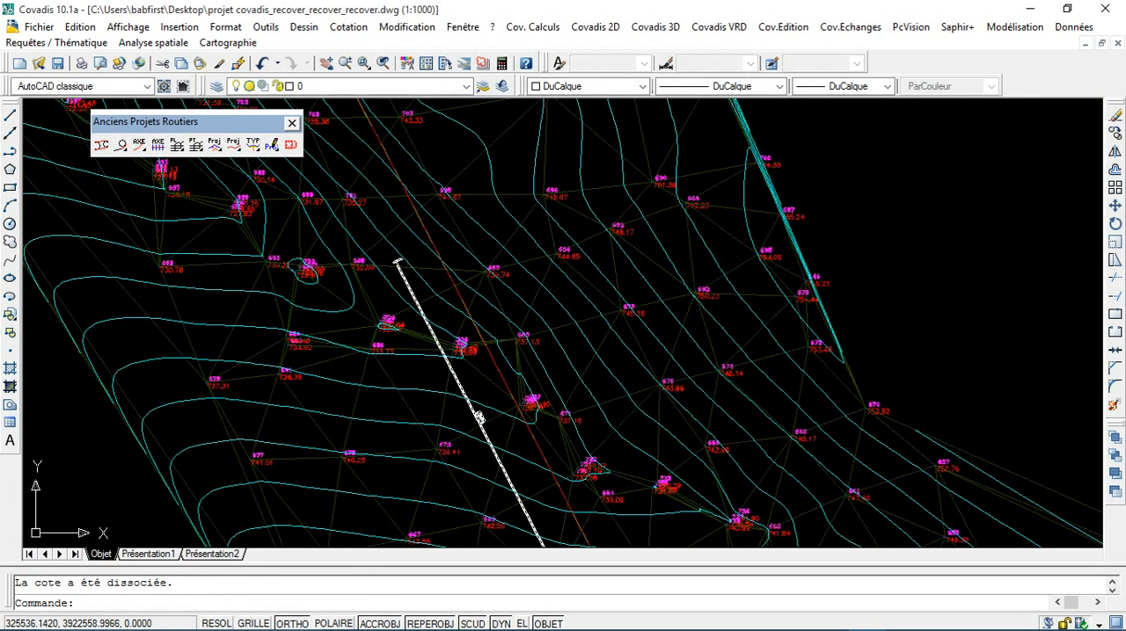
# Step: Examine the longitudinal profile drawing from its beginning to its end, including the rows of its data table
pyautogui.click(668, 27)
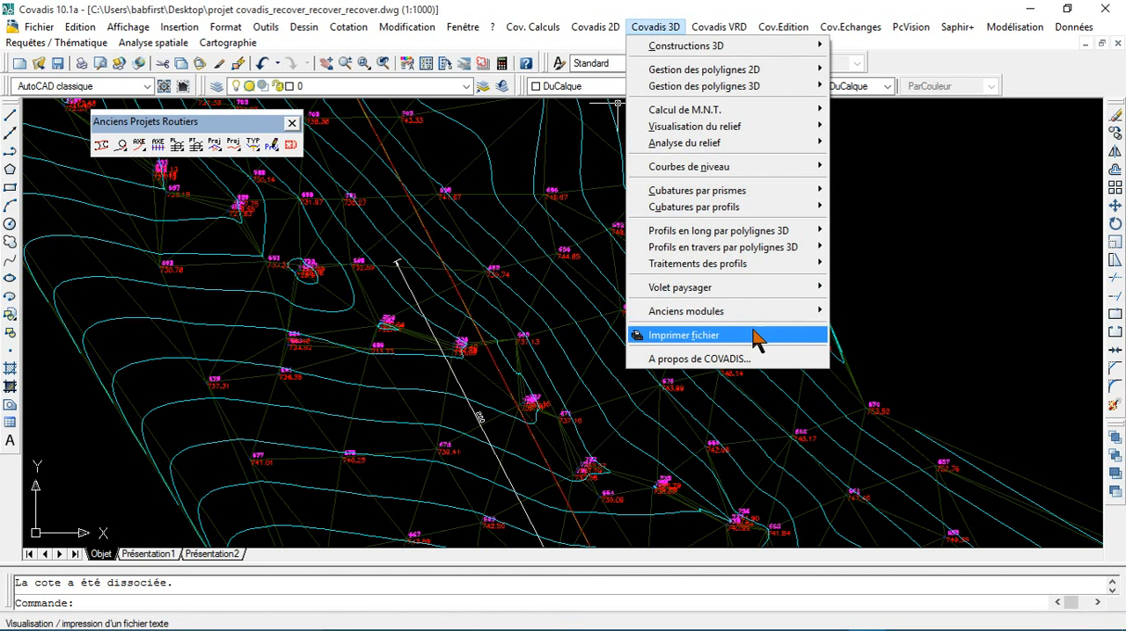
pyautogui.click(973, 287)
pyautogui.click(974, 289)
pyautogui.scroll(-6, 974, 289)
pyautogui.moveTo(962, 311)
pyautogui.mouseDown(button='middle')
pyautogui.moveTo(394, 355)
pyautogui.moveTo(406, 351)
pyautogui.mouseUp(button='middle')
pyautogui.moveTo(689, 269); pyautogui.dragTo(437, 437, button='middle')
pyautogui.scroll(4, 483, 275)
pyautogui.moveTo(502, 192); pyautogui.dragTo(437, 366, button='middle')
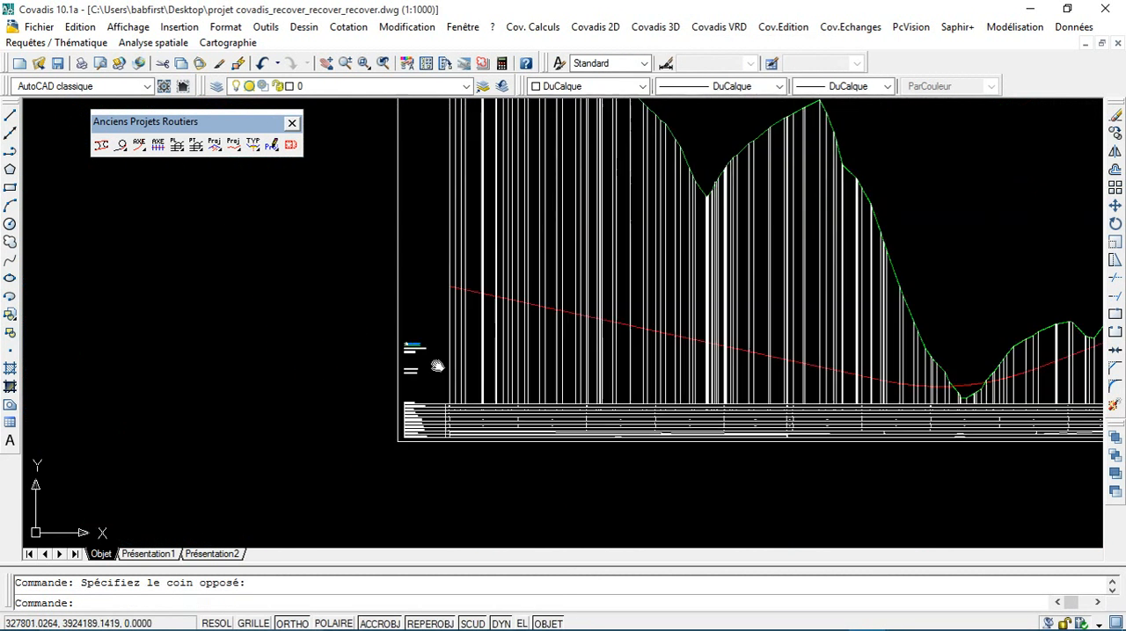
pyautogui.scroll(5, 437, 366)
pyautogui.scroll(-10, 447, 314)
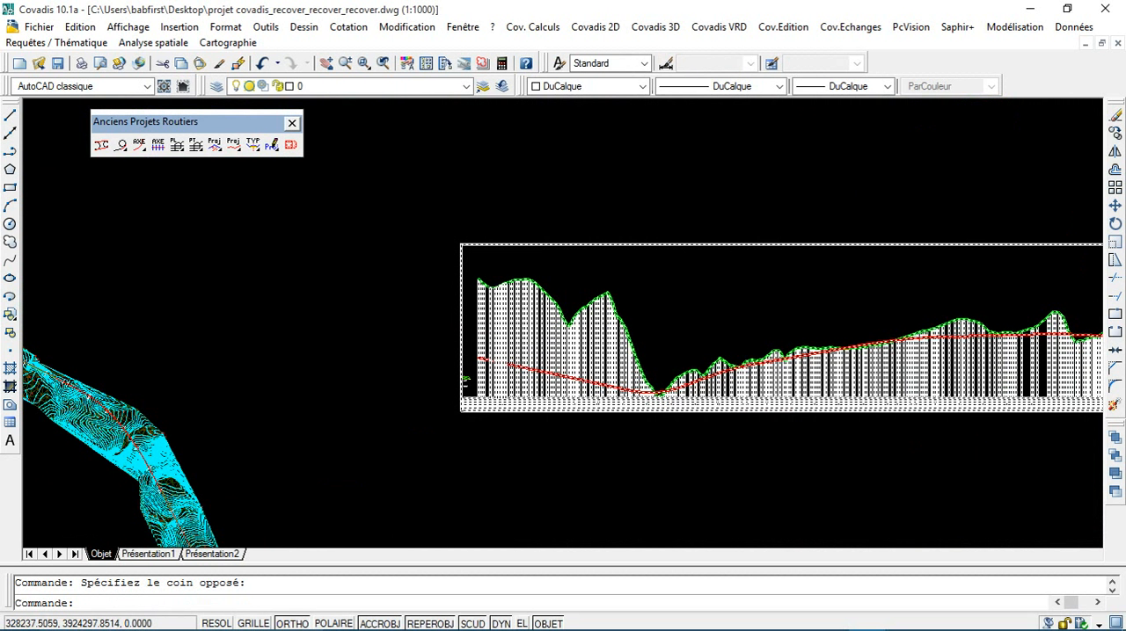
pyautogui.scroll(-6, 510, 393)
pyautogui.moveTo(802, 403); pyautogui.dragTo(443, 450, button='middle')
pyautogui.scroll(6, 443, 451)
pyautogui.scroll(7, 459, 406)
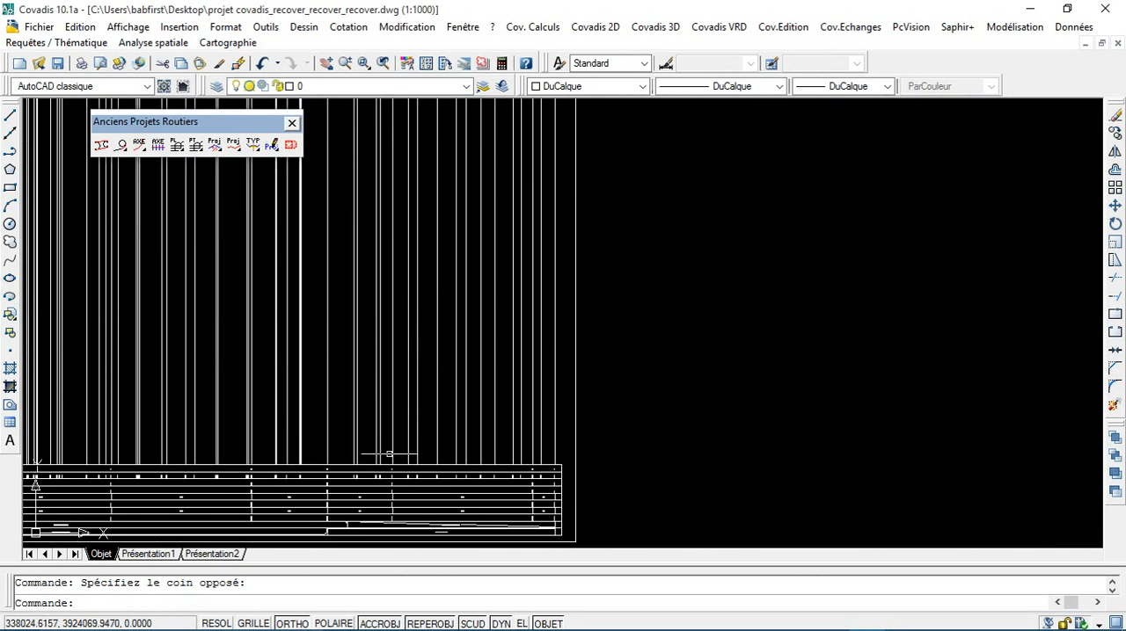
pyautogui.scroll(5, 437, 470)
pyautogui.scroll(4, 635, 466)
pyautogui.scroll(3, 882, 462)
pyautogui.scroll(-6, 841, 466)
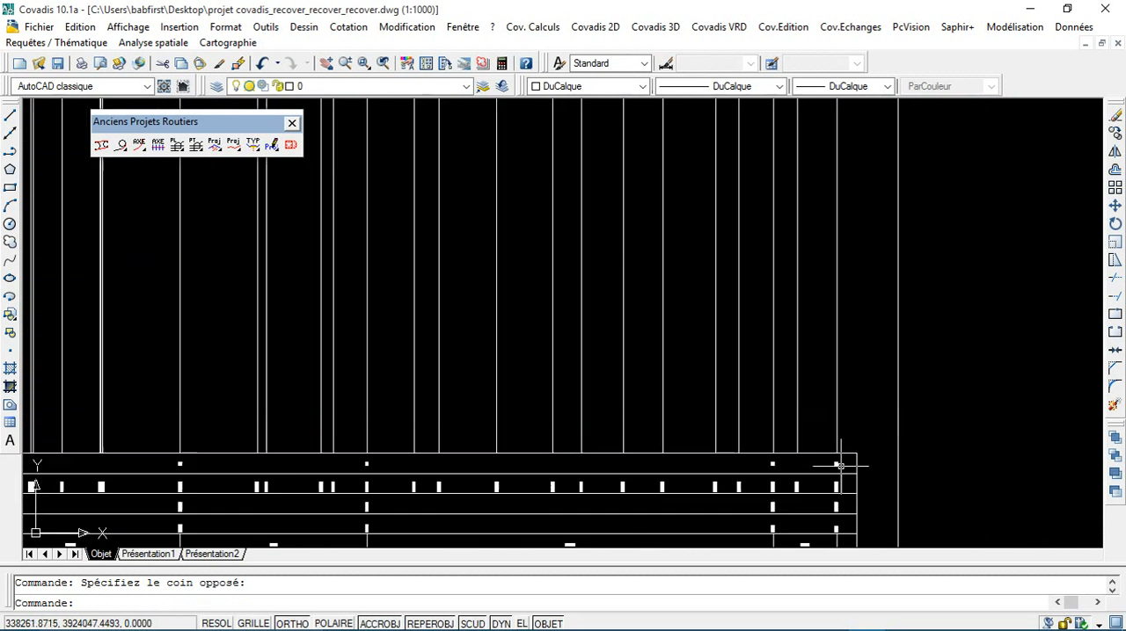
pyautogui.scroll(-8, 615, 396)
# Step: Refill the data table of the project's longitudinal profile and accept redrawing the profile
pyautogui.click(678, 26)
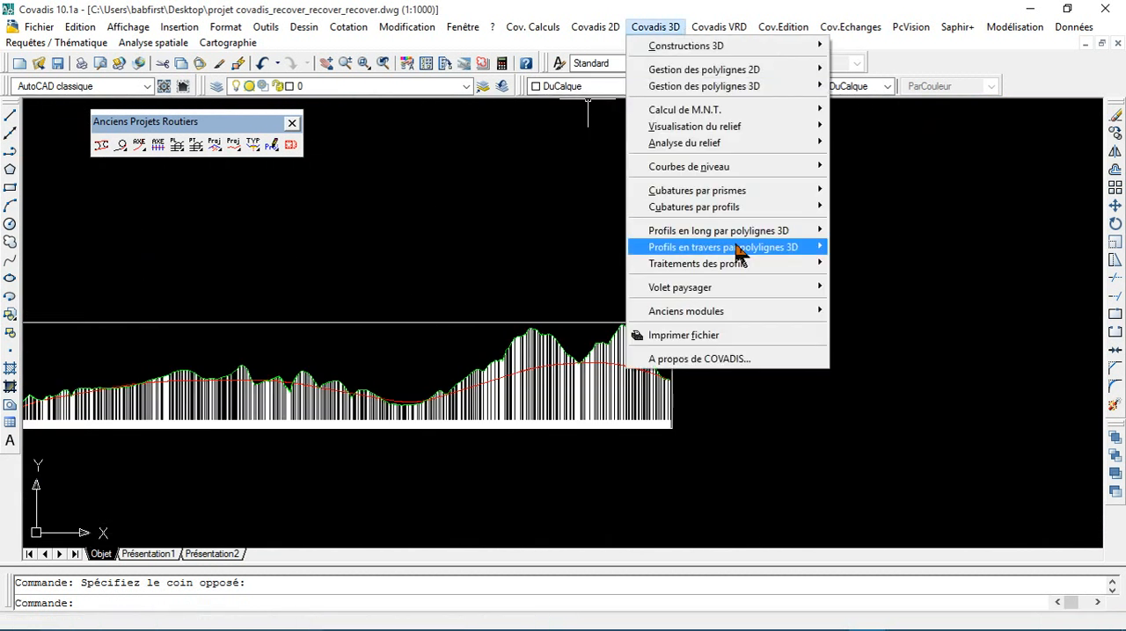
pyautogui.moveTo(736, 313)
pyautogui.moveTo(896, 407)
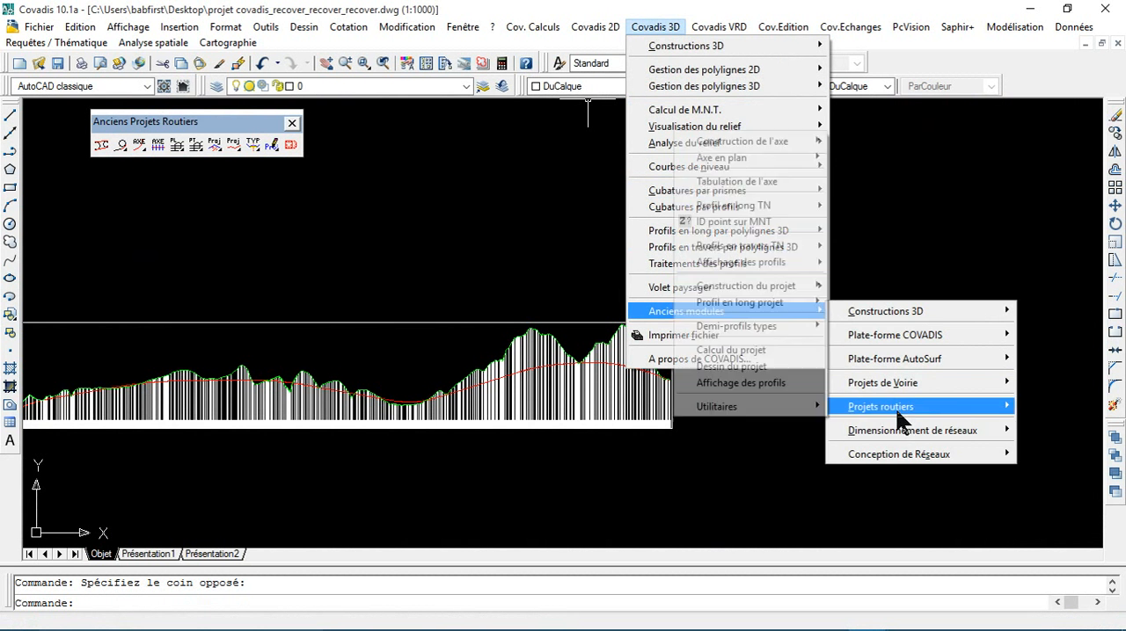
pyautogui.moveTo(768, 303)
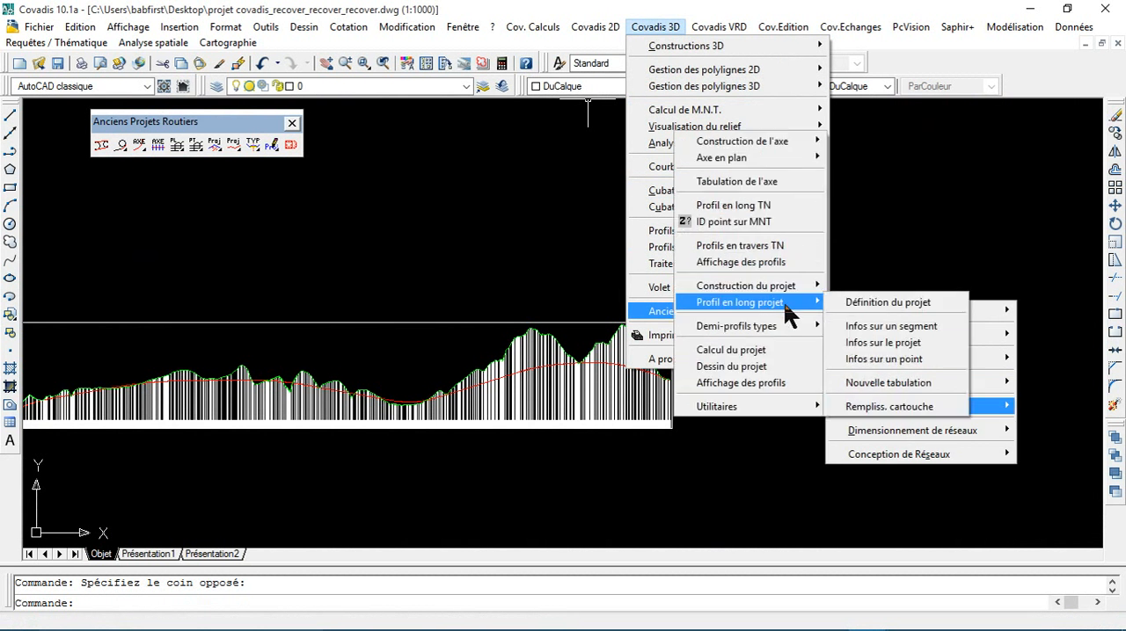
pyautogui.click(866, 408)
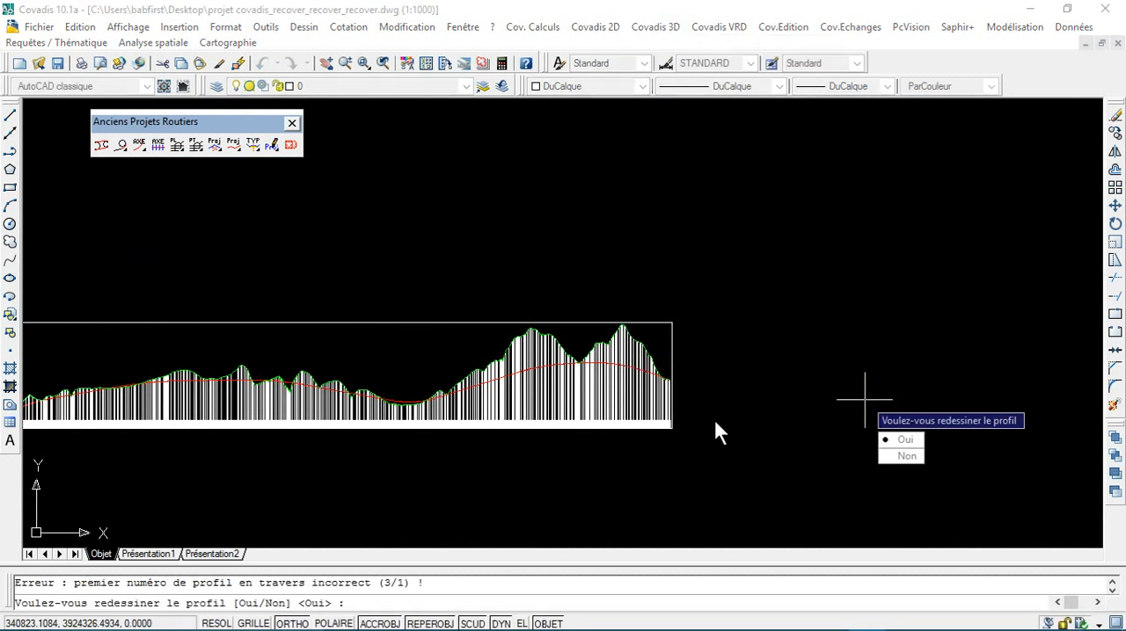
pyautogui.click(904, 439)
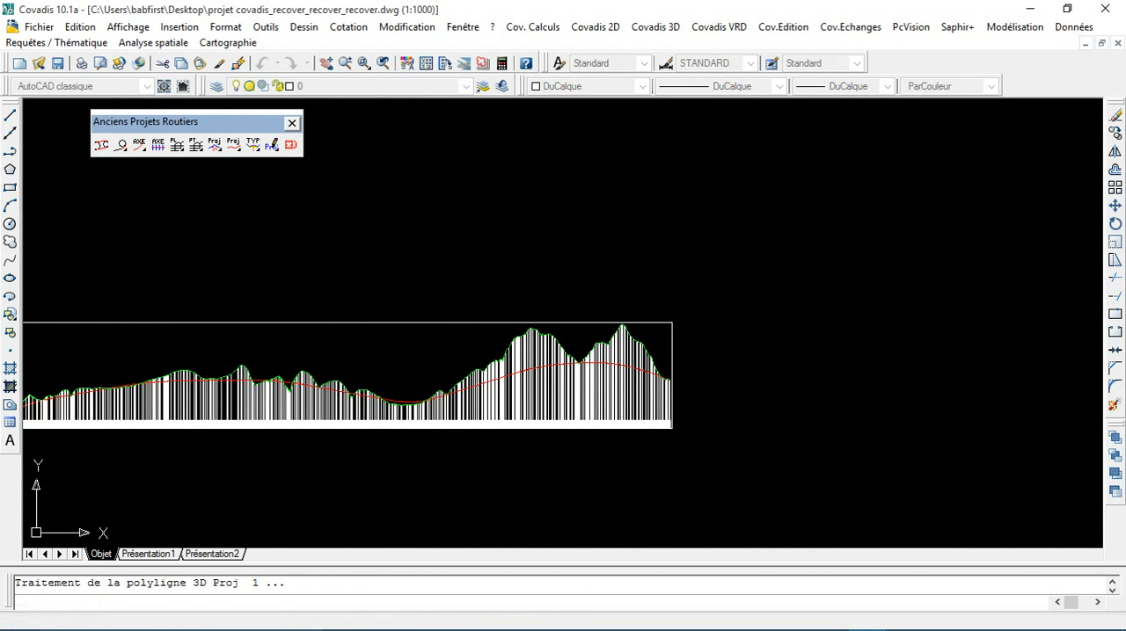
# Step: Examine the redrawn longitudinal profile and follow its vertical lines down to their base
pyautogui.moveTo(261, 365); pyautogui.dragTo(592, 325, button='middle')
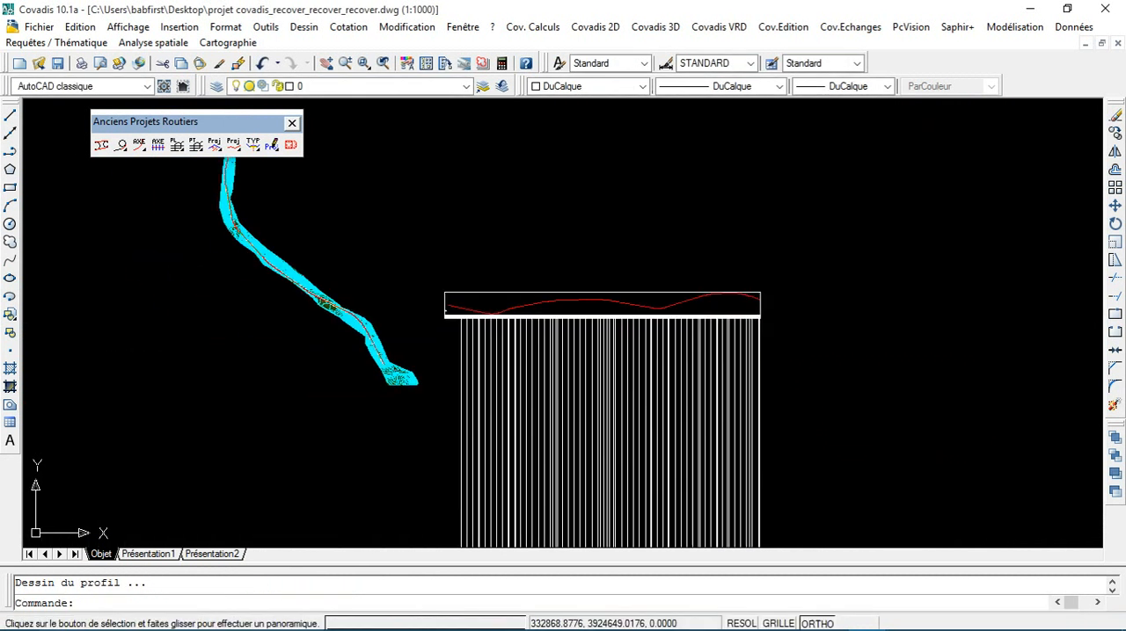
pyautogui.scroll(-3, 592, 325)
pyautogui.scroll(4, 591, 325)
pyautogui.scroll(-3, 528, 330)
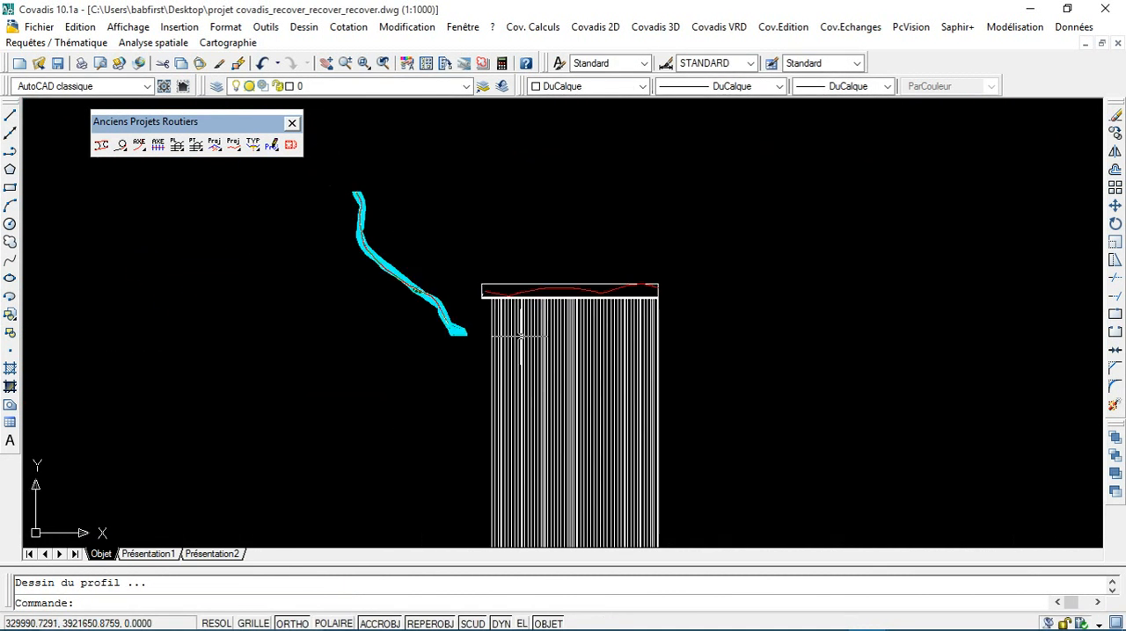
pyautogui.scroll(5, 519, 384)
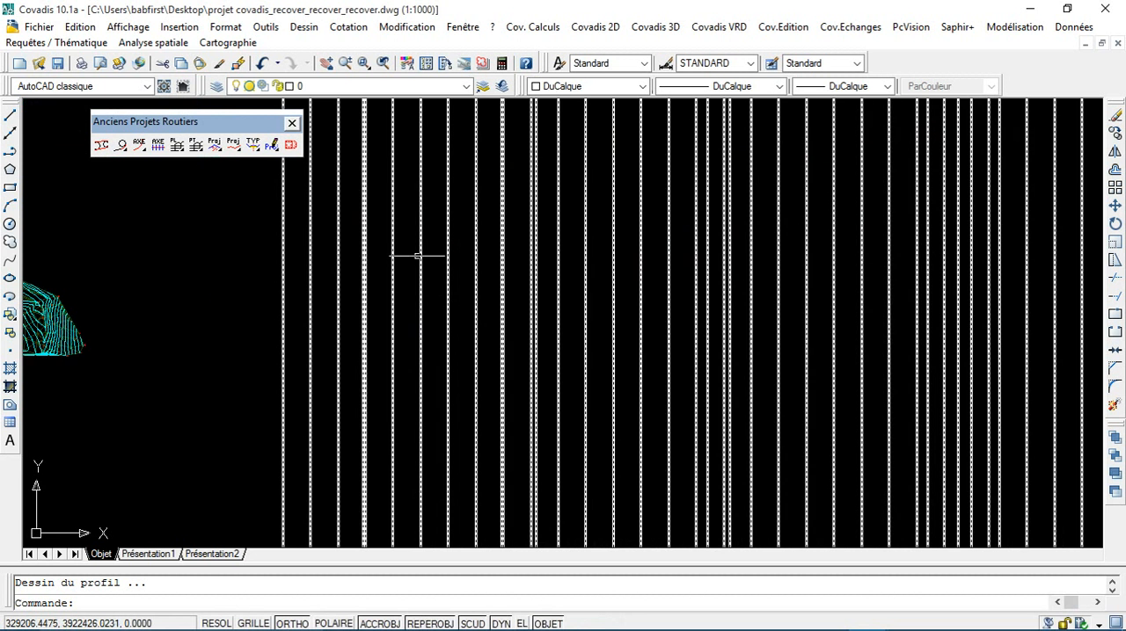
pyautogui.scroll(-4, 415, 254)
pyautogui.scroll(5, 418, 263)
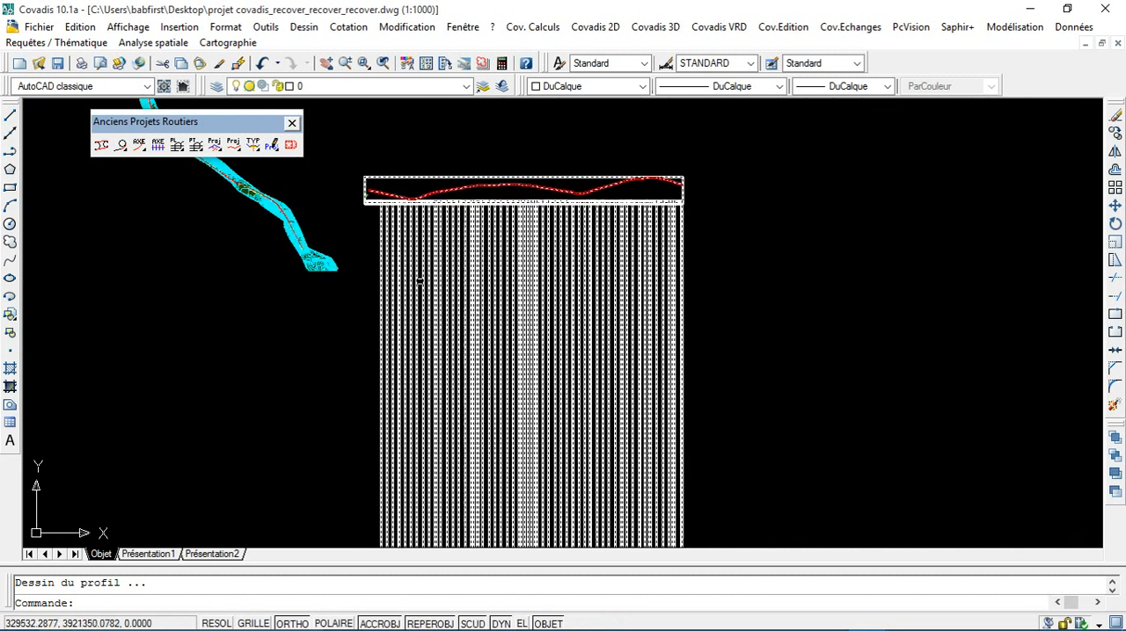
pyautogui.scroll(-4, 417, 340)
pyautogui.scroll(5, 527, 335)
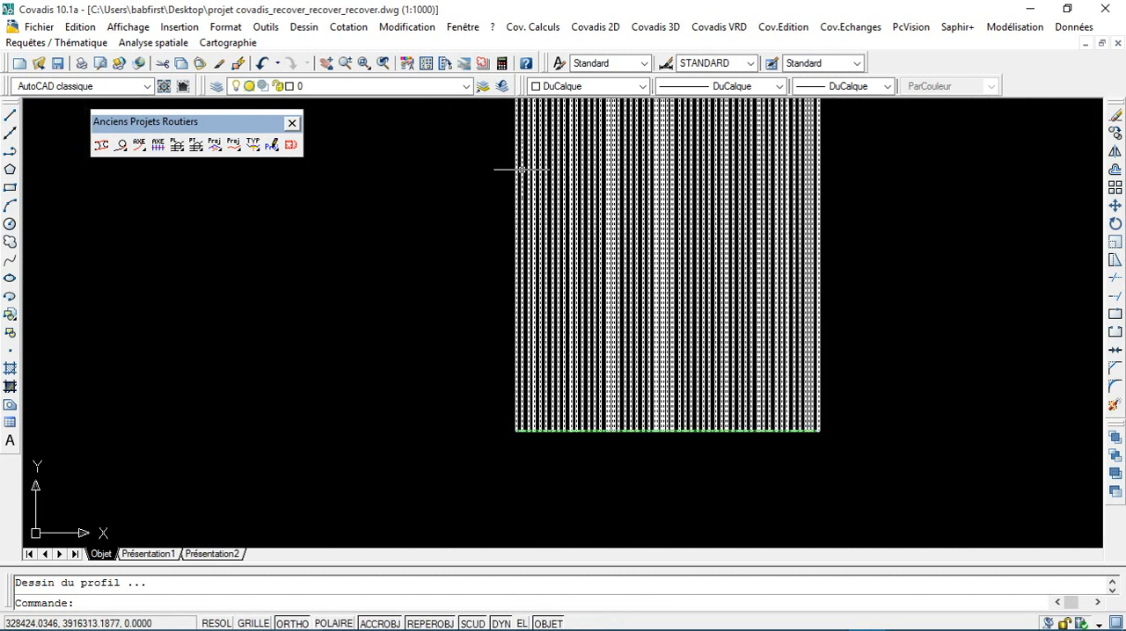
pyautogui.scroll(-5, 552, 327)
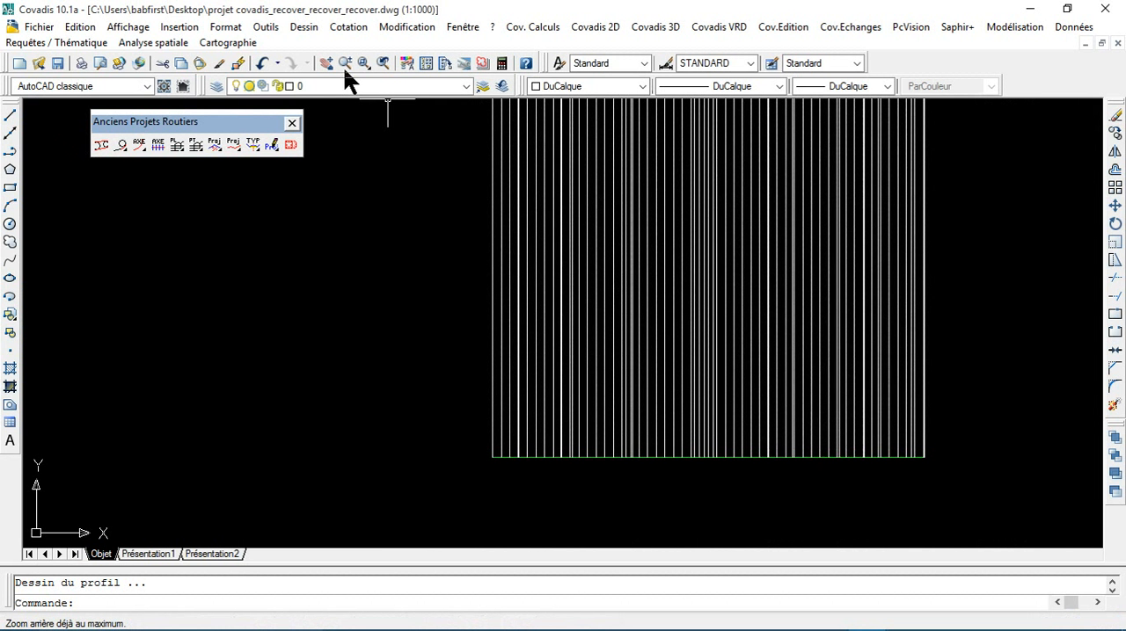
# Step: Undo the redrawing of the longitudinal profile and the refilling of its data table
pyautogui.click(262, 66)
pyautogui.click(262, 67)
pyautogui.click(262, 66)
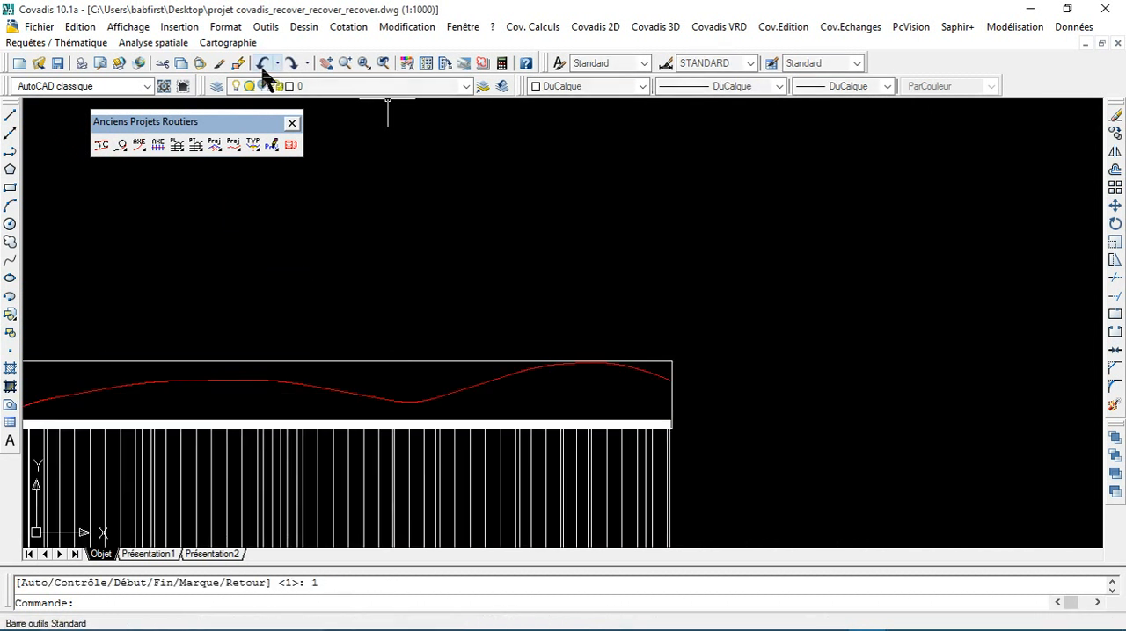
pyautogui.click(262, 67)
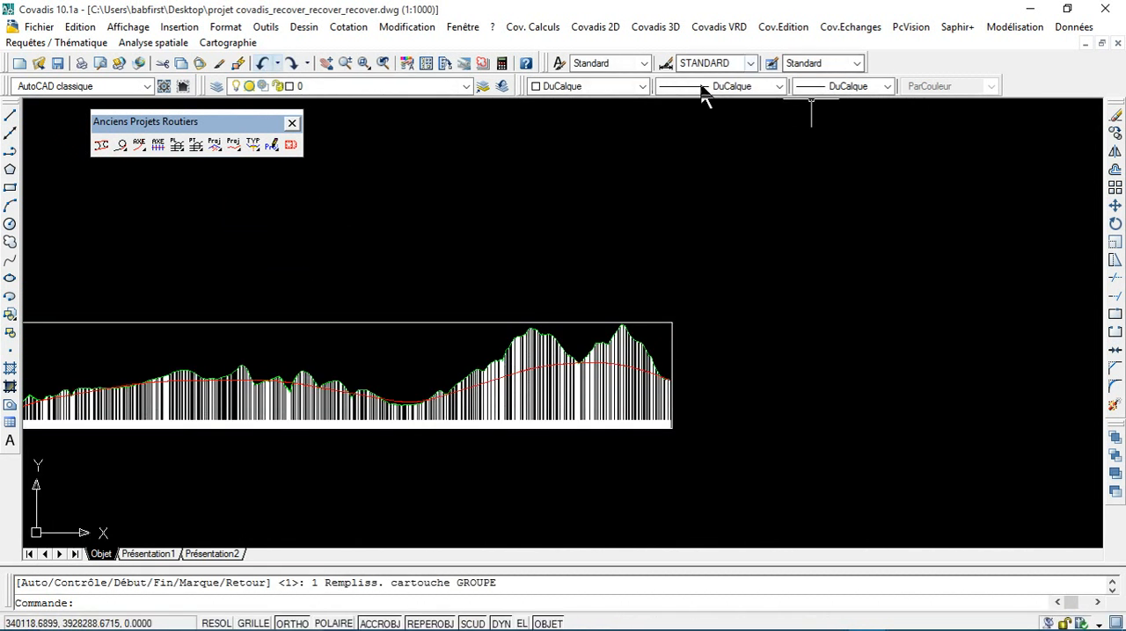
pyautogui.moveTo(300, 314); pyautogui.dragTo(895, 237, button='middle')
pyautogui.scroll(5, 313, 412)
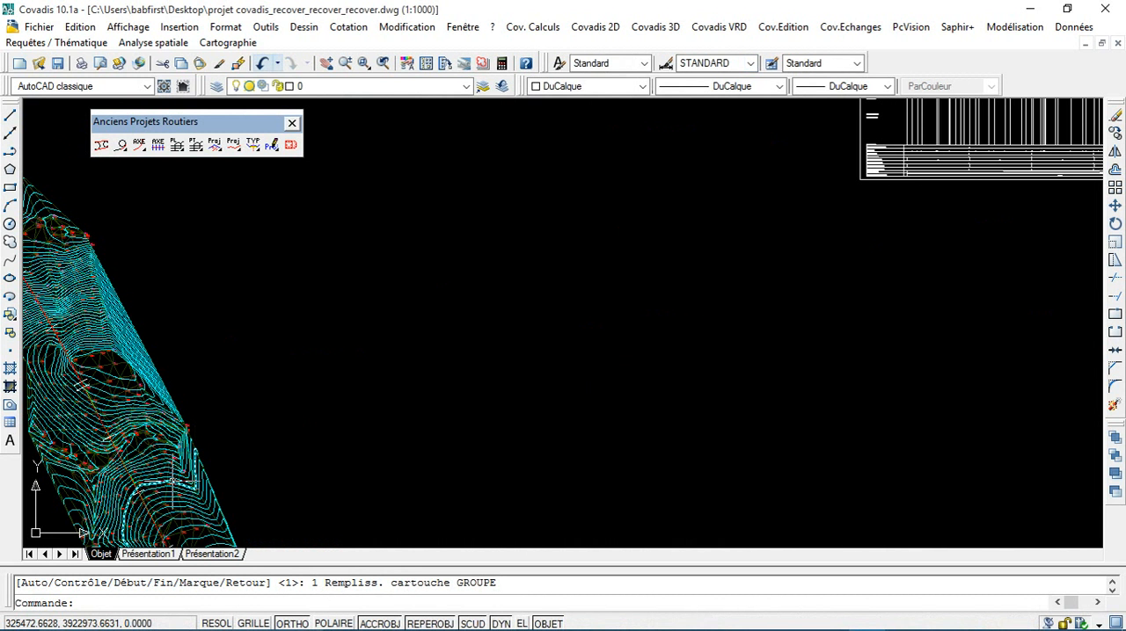
# Step: Examine the cross profiles along the start of the axis on the terrain plan
pyautogui.moveTo(171, 483)
pyautogui.mouseDown(button='middle')
pyautogui.moveTo(334, 397)
pyautogui.moveTo(469, 427)
pyautogui.moveTo(502, 410)
pyautogui.mouseUp(button='middle')
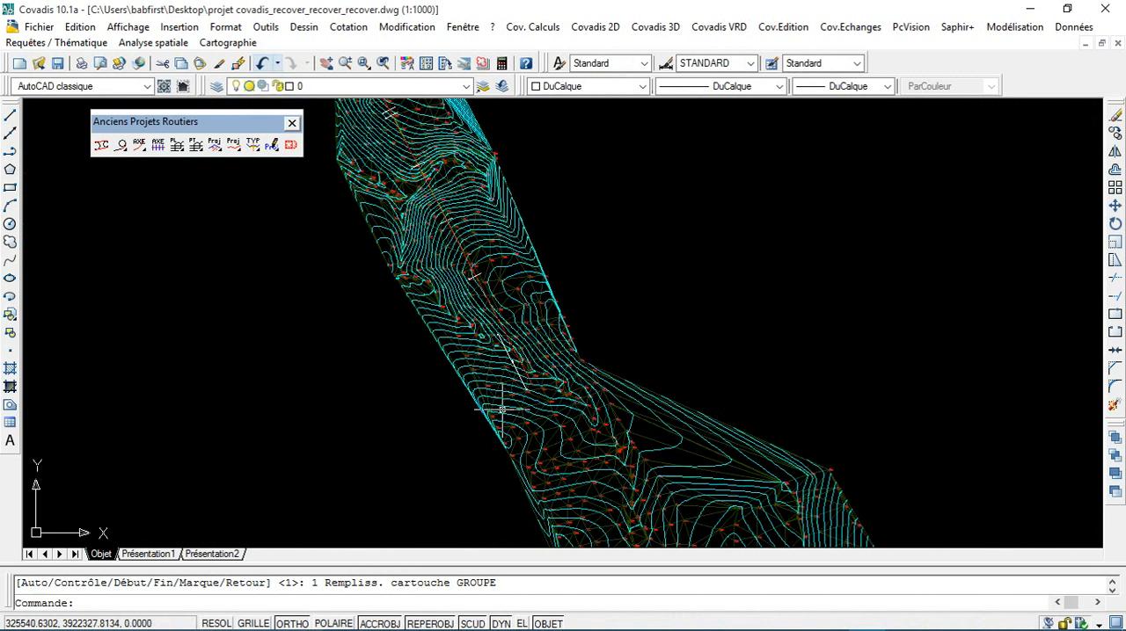
pyautogui.scroll(8, 524, 398)
pyautogui.scroll(-9, 517, 352)
pyautogui.moveTo(448, 277); pyautogui.dragTo(447, 283, button='middle')
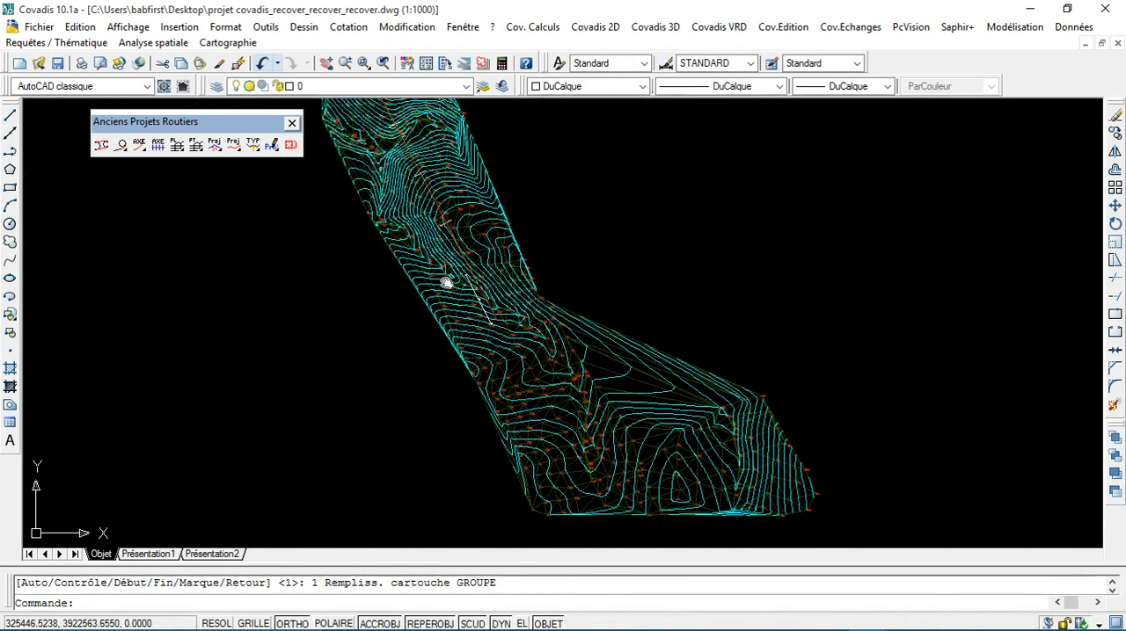
pyautogui.scroll(6, 466, 334)
pyautogui.scroll(1, 480, 348)
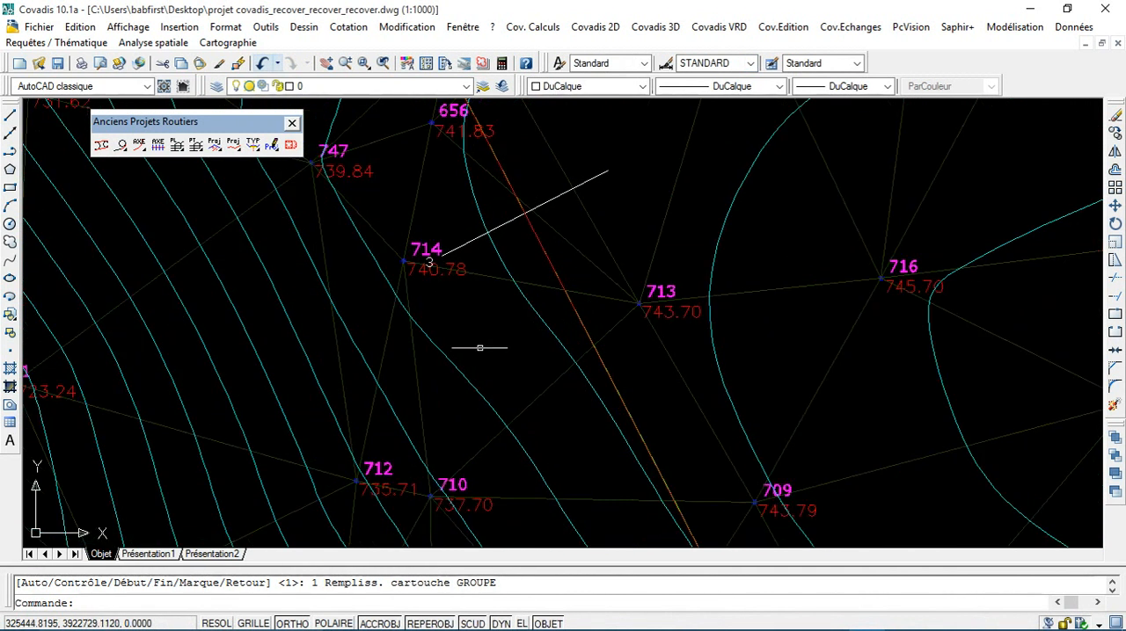
pyautogui.scroll(-8, 479, 349)
pyautogui.moveTo(561, 411); pyautogui.dragTo(551, 246, button='middle')
pyautogui.scroll(3, 533, 251)
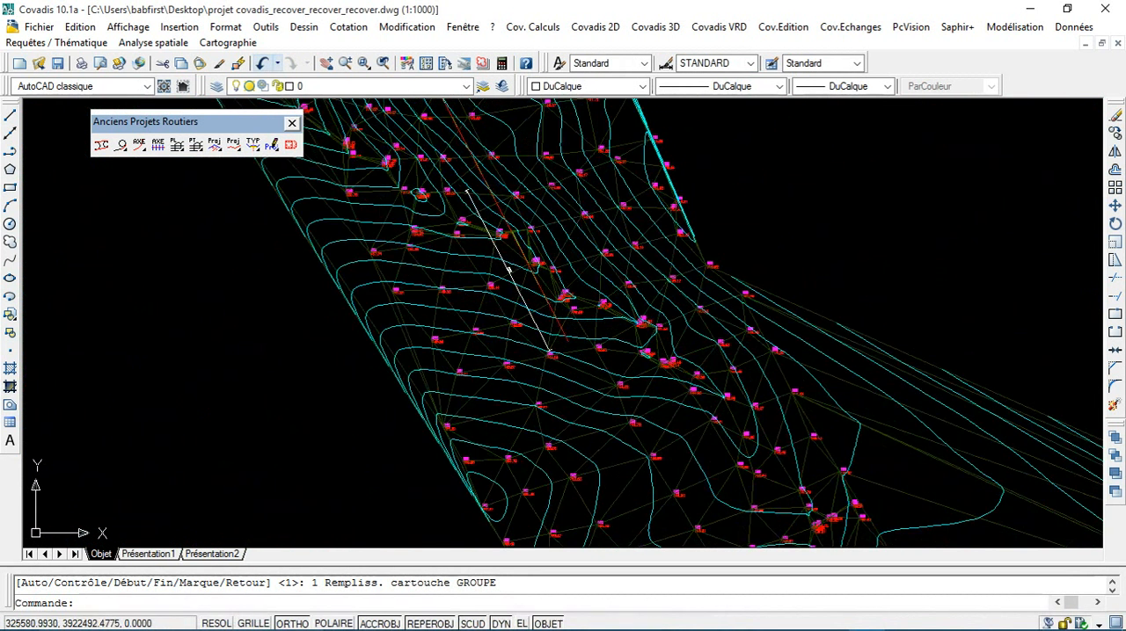
pyautogui.scroll(1, 479, 197)
pyautogui.scroll(-5, 484, 185)
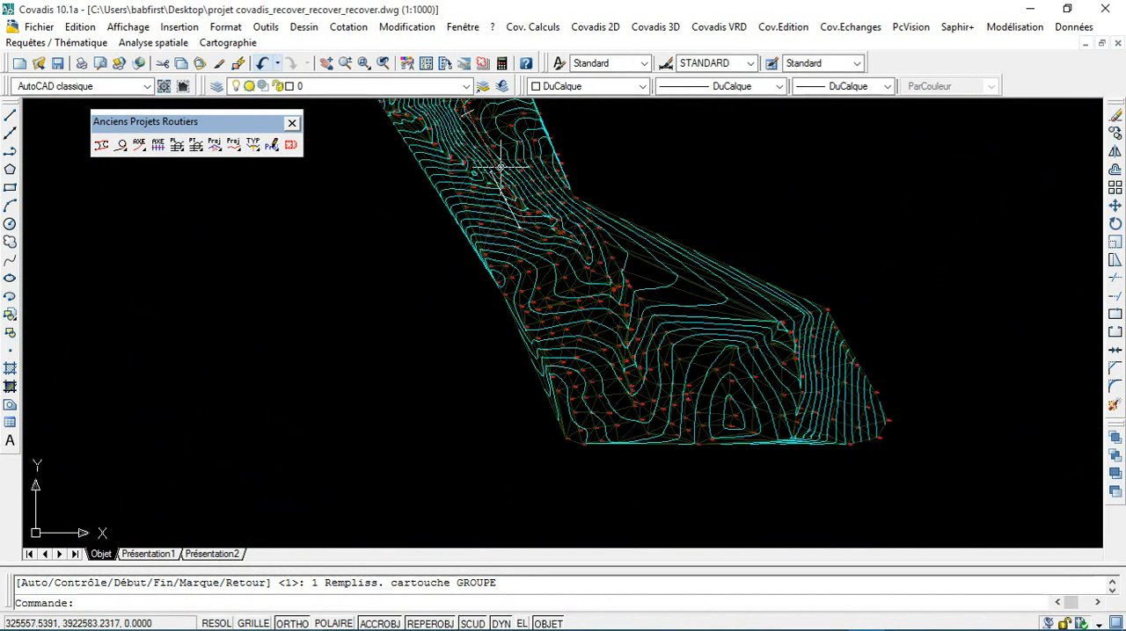
# Step: Refill the data table of the project's longitudinal profile and inspect the redrawn profile
pyautogui.click(651, 28)
pyautogui.moveTo(745, 316)
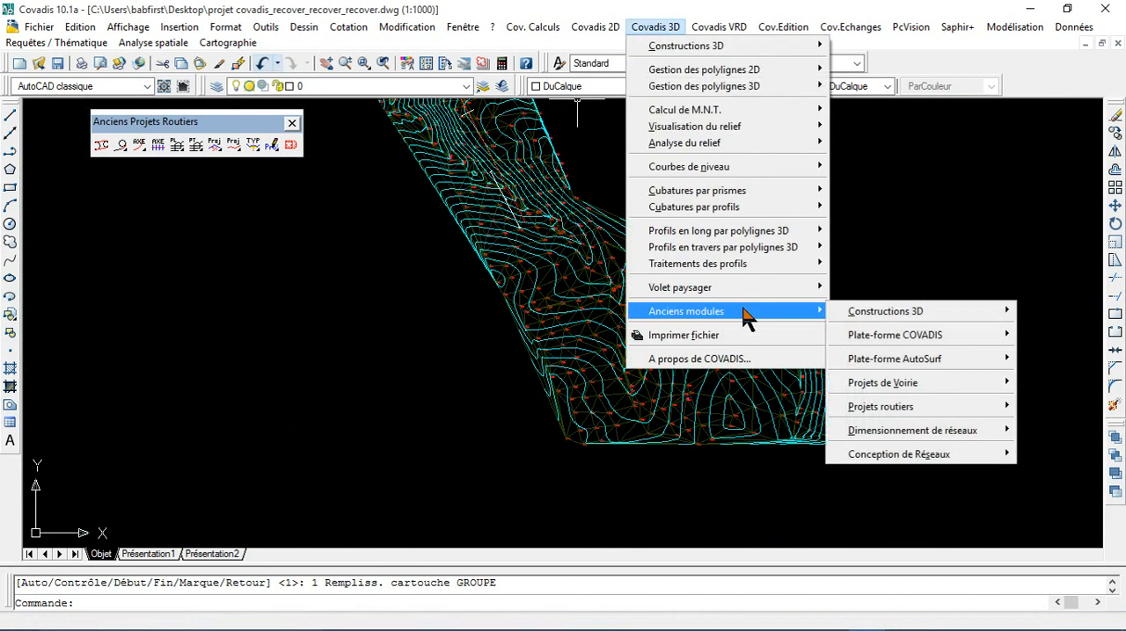
pyautogui.moveTo(879, 408)
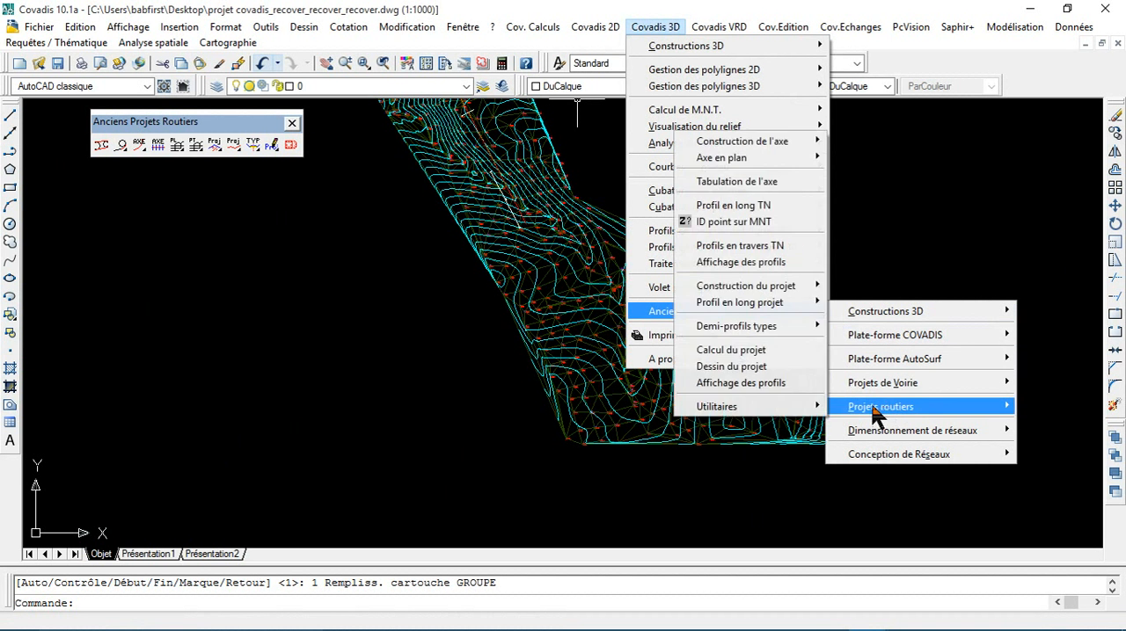
pyautogui.moveTo(774, 302)
pyautogui.click(885, 405)
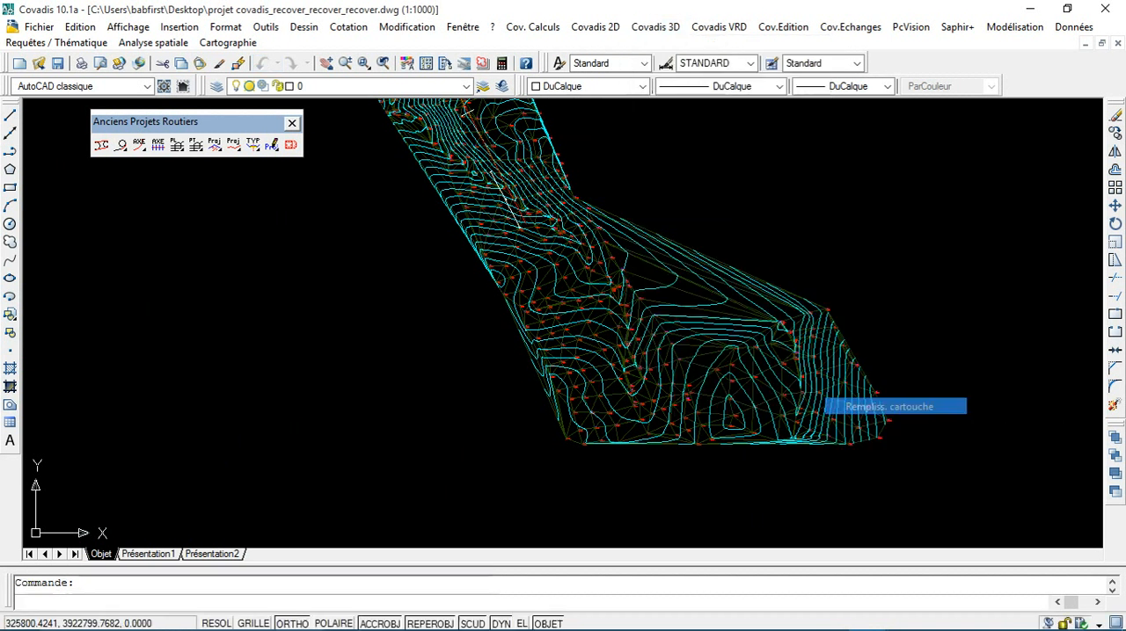
pyautogui.click(902, 440)
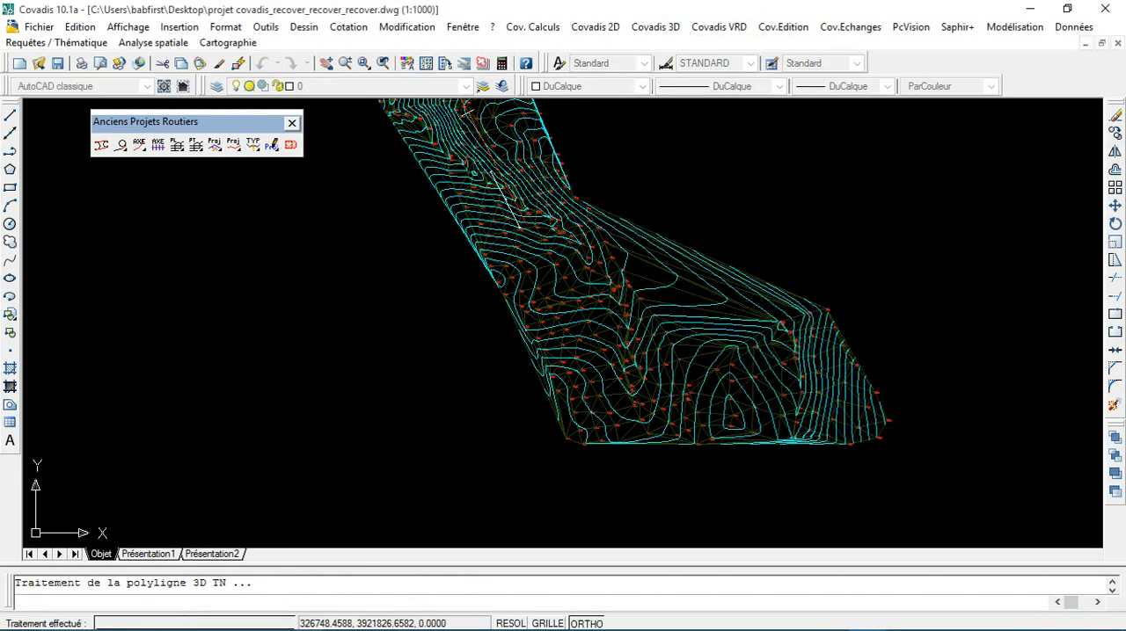
pyautogui.scroll(-4, 851, 364)
pyautogui.moveTo(925, 342); pyautogui.dragTo(599, 298, button='middle')
pyautogui.scroll(3, 566, 253)
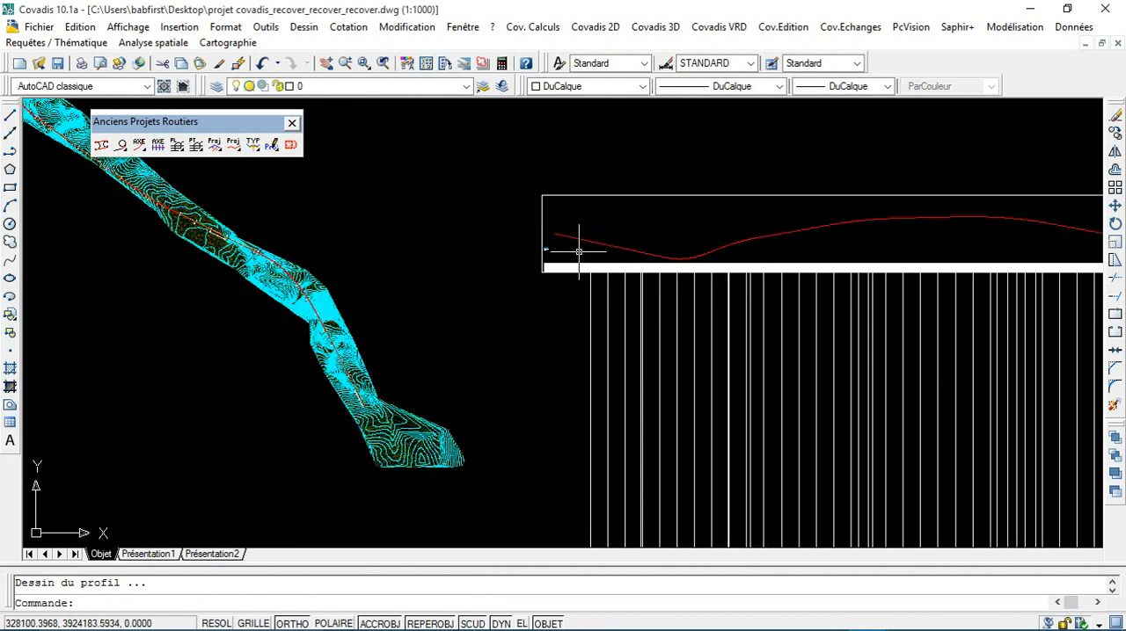
# Step: Undo the latest refilling of the longitudinal profile's data table
pyautogui.click(263, 63)
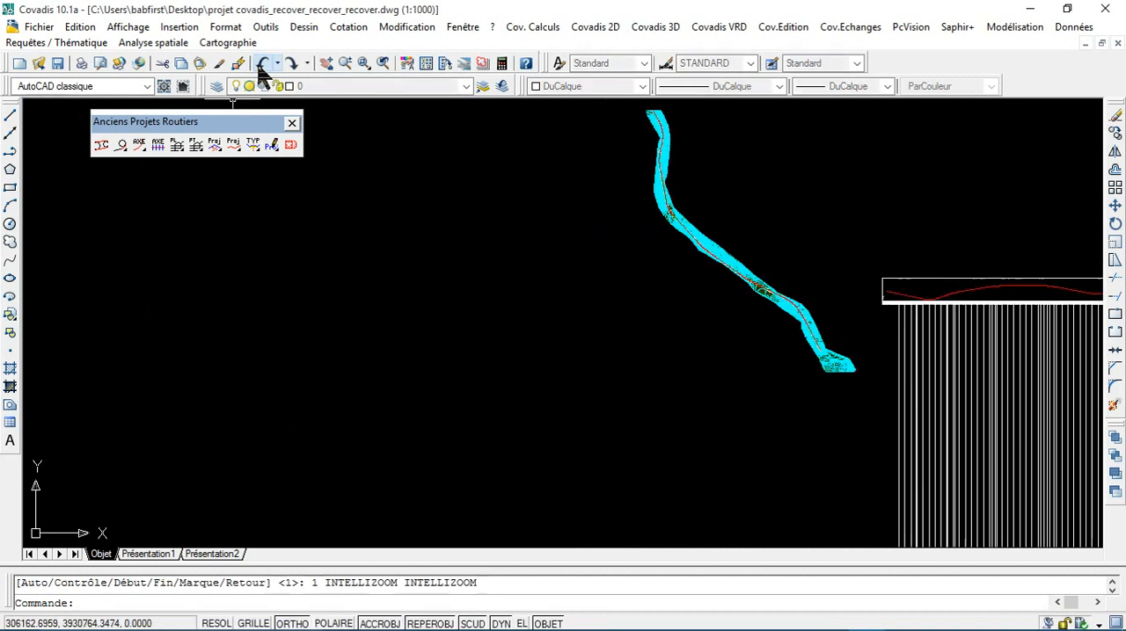
pyautogui.click(262, 63)
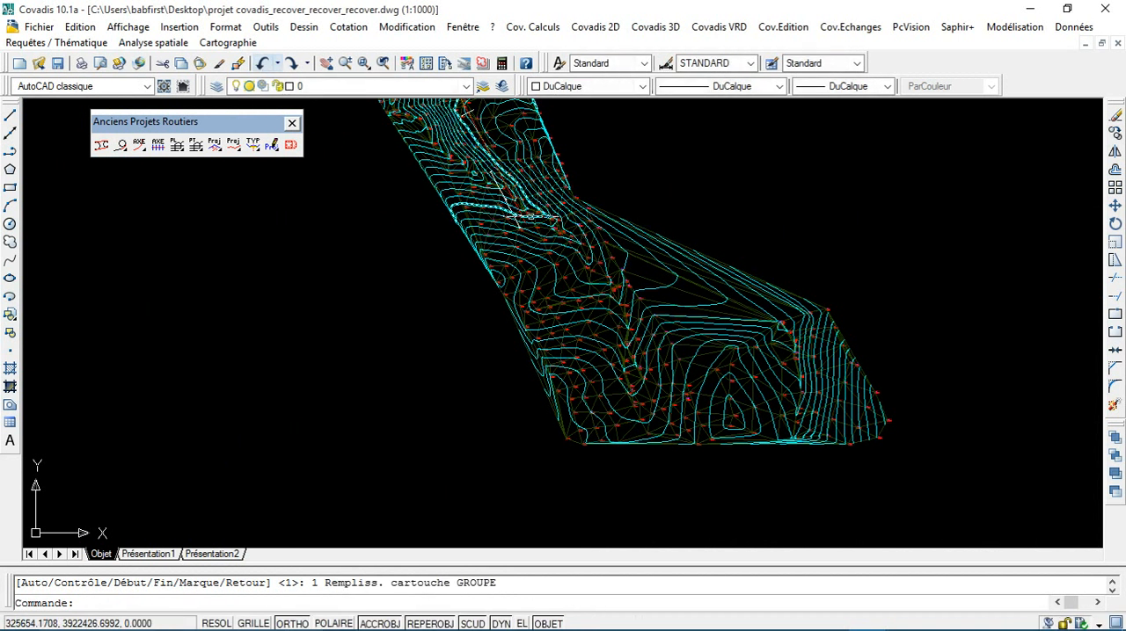
pyautogui.scroll(3, 475, 229)
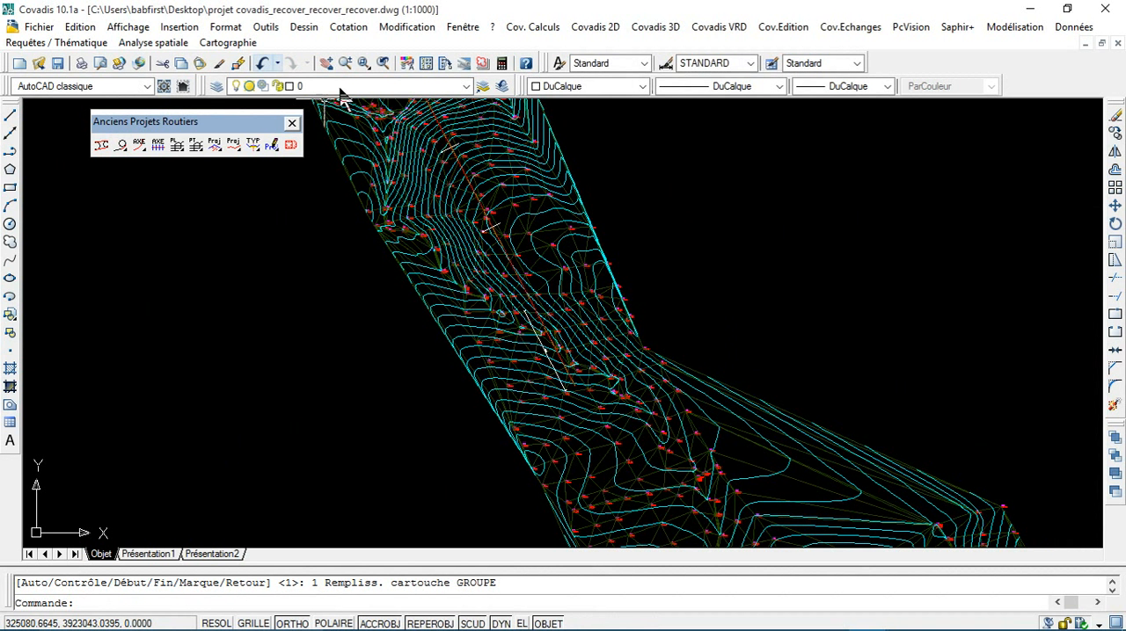
pyautogui.scroll(-5, 534, 388)
pyautogui.scroll(5, 545, 387)
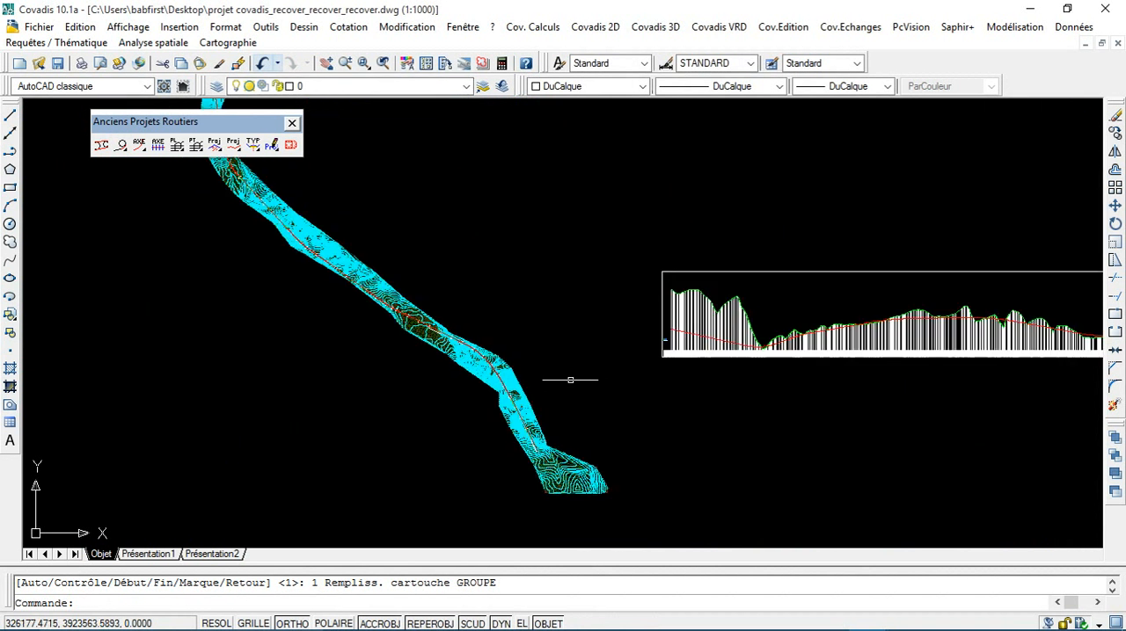
# Step: Undo the earlier erasure of a cross profile near the axis start
pyautogui.click(261, 64)
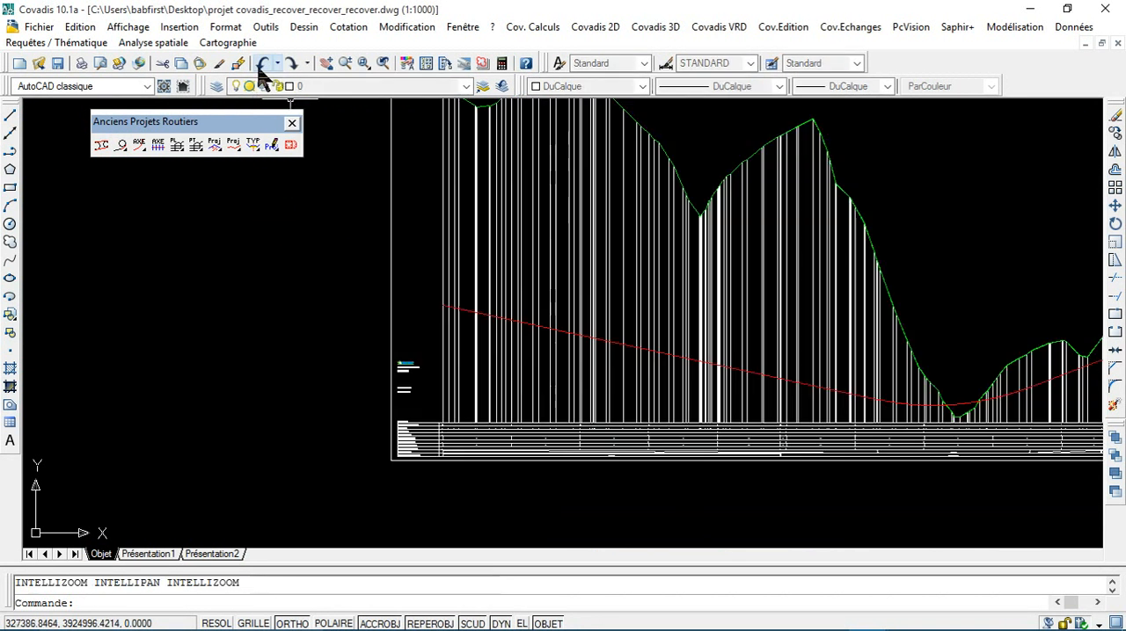
pyautogui.click(261, 64)
pyautogui.click(261, 65)
pyautogui.click(262, 64)
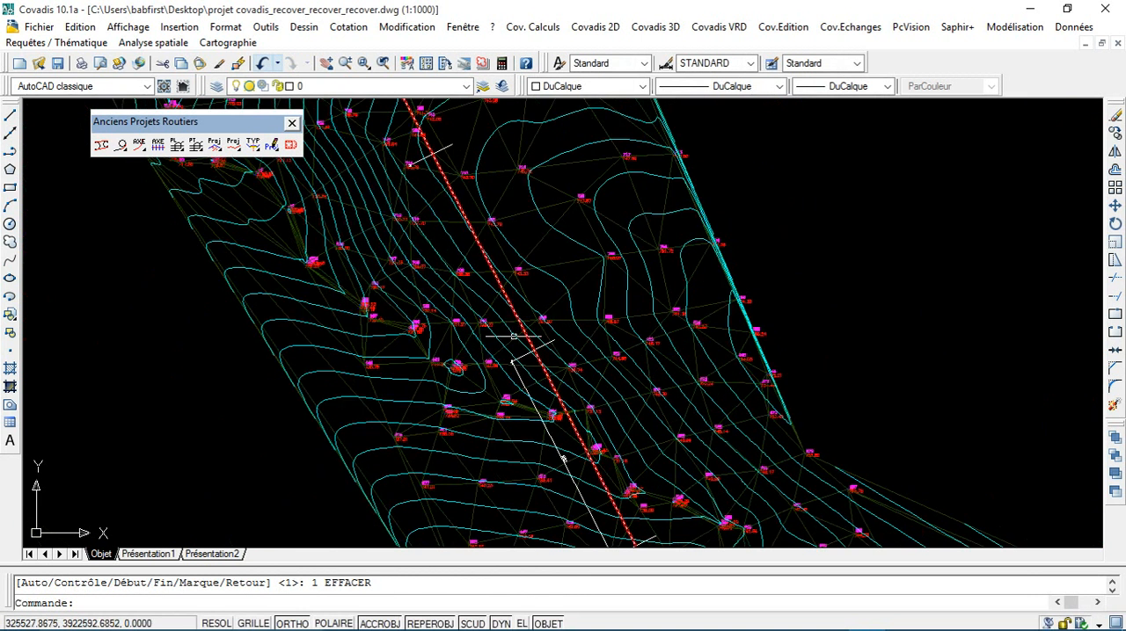
# Step: Erase the five cross profiles 3 to 7 along the start of the axis
pyautogui.scroll(3, 497, 321)
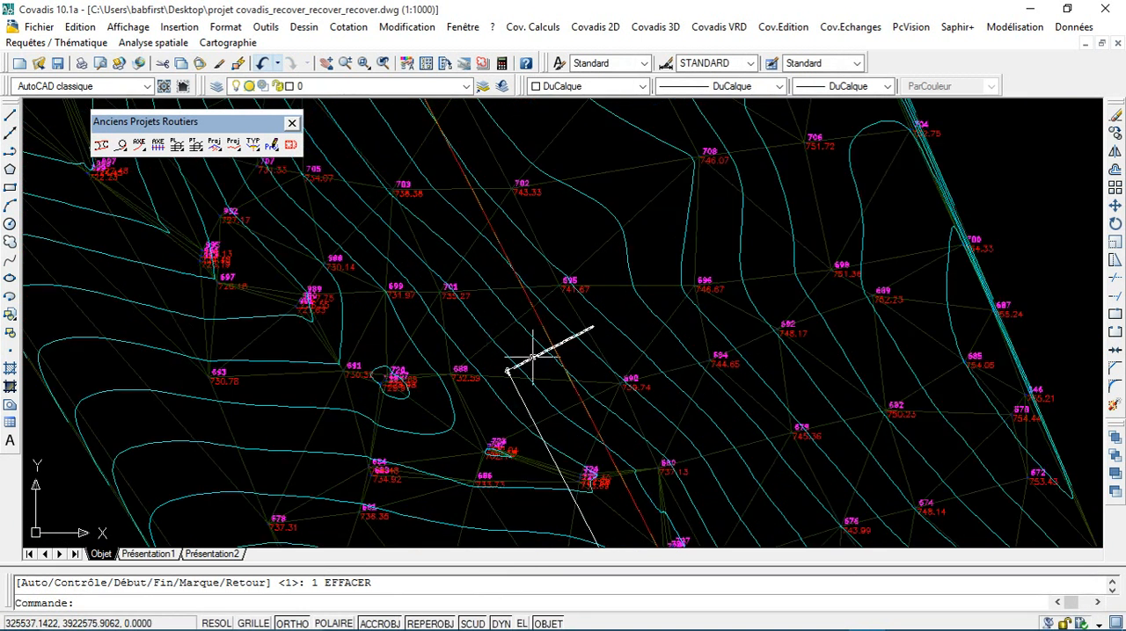
pyautogui.scroll(-3, 528, 361)
pyautogui.scroll(5, 506, 364)
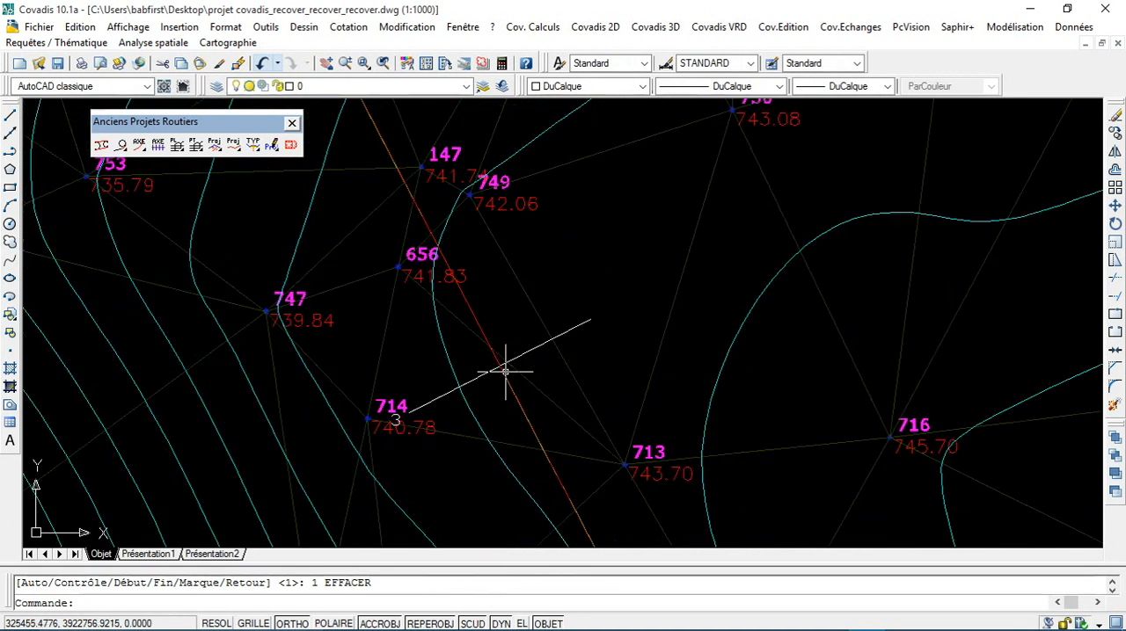
pyautogui.press('Escape')
pyautogui.scroll(-6, 475, 374)
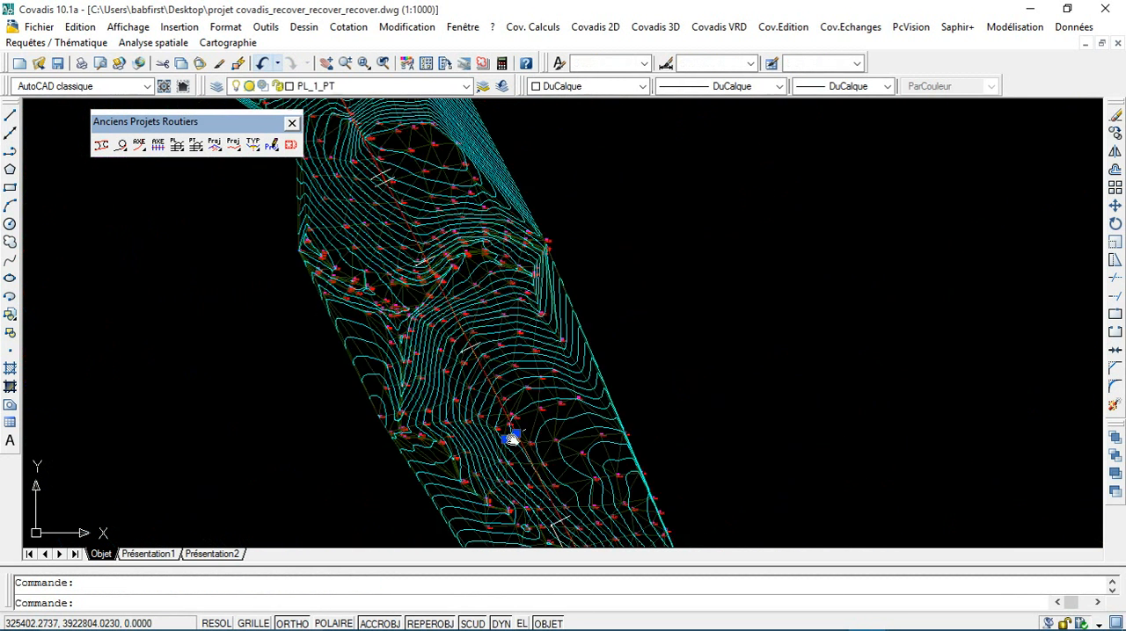
pyautogui.scroll(4, 411, 180)
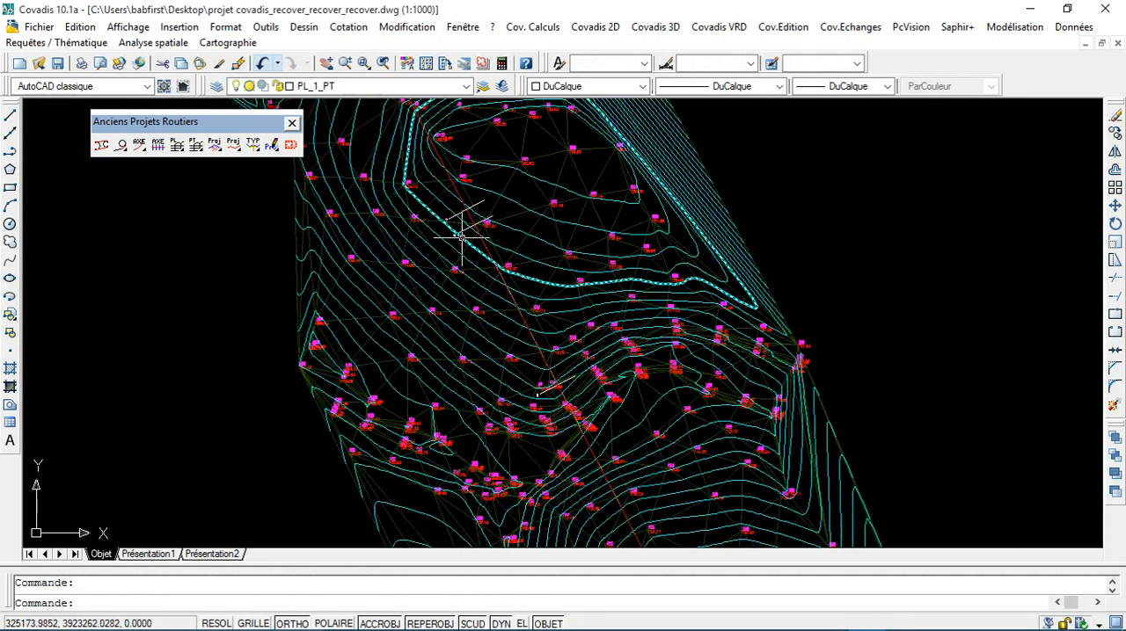
pyautogui.scroll(5, 464, 227)
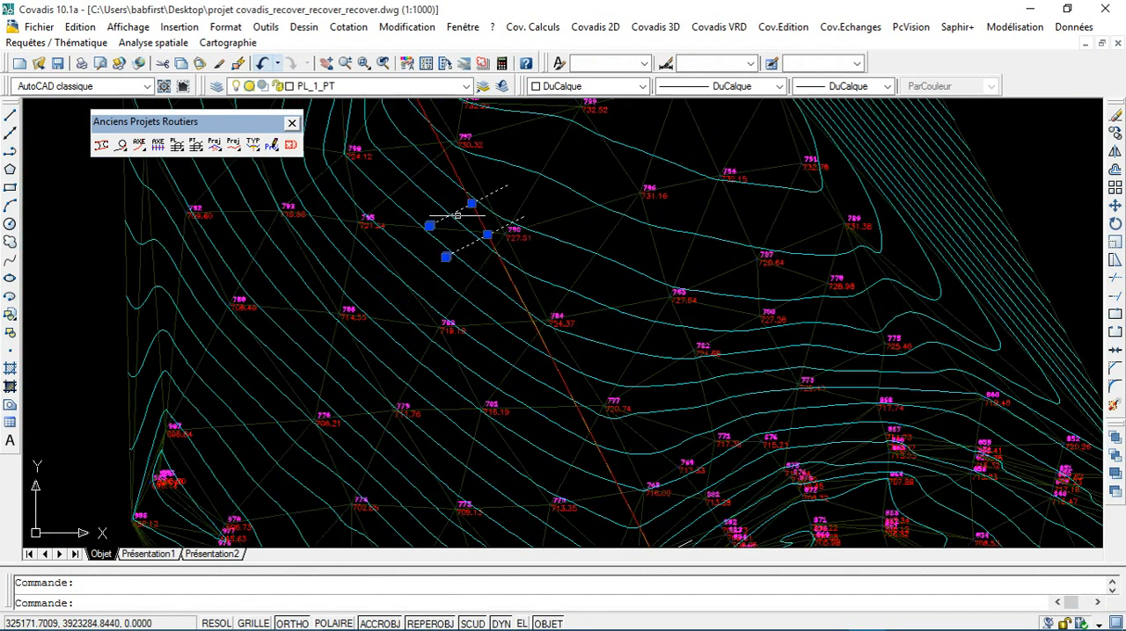
pyautogui.scroll(8, 455, 216)
pyautogui.moveTo(470, 254)
pyautogui.mouseDown(button='middle')
pyautogui.moveTo(507, 360)
pyautogui.moveTo(570, 452)
pyautogui.mouseUp(button='middle')
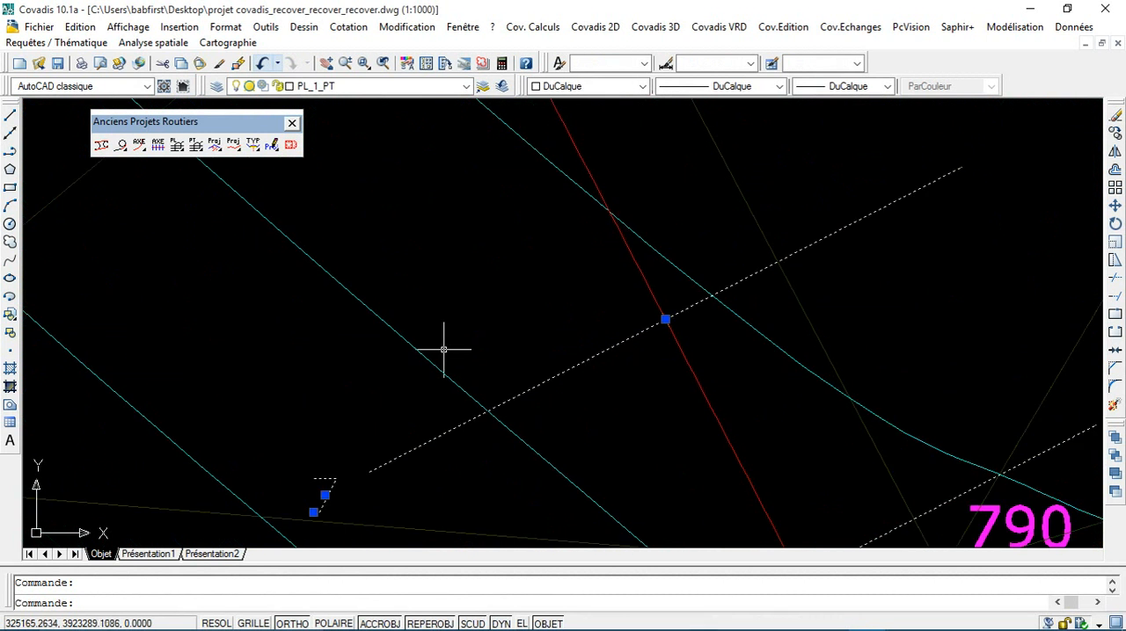
pyautogui.scroll(-4, 443, 348)
pyautogui.scroll(-7, 503, 404)
pyautogui.moveTo(514, 426); pyautogui.dragTo(547, 315, button='middle')
pyautogui.scroll(5, 598, 422)
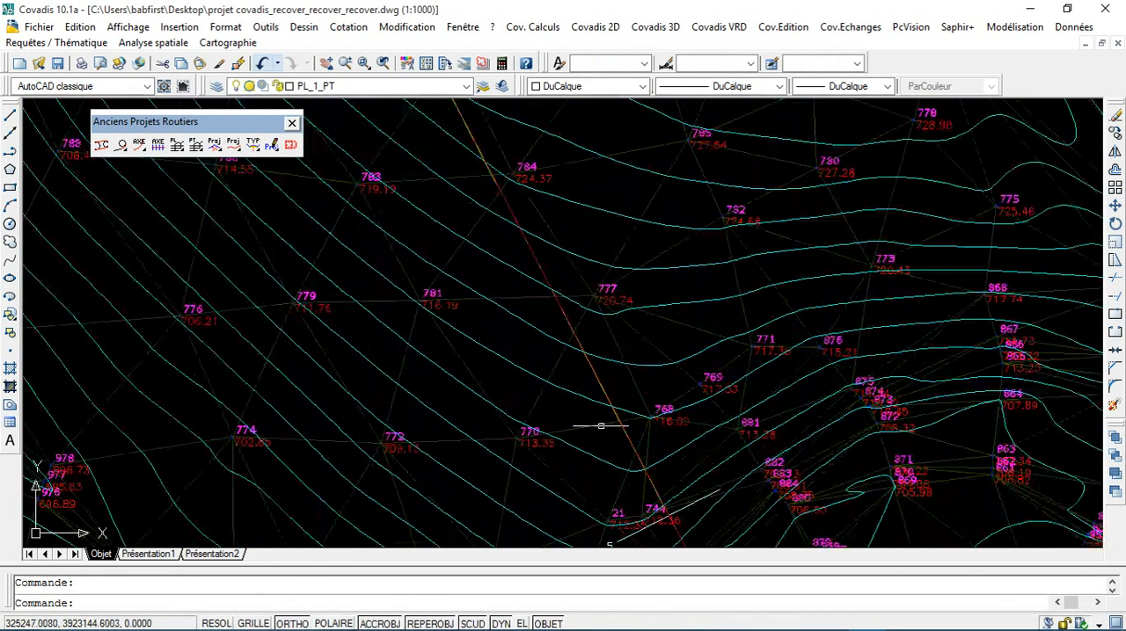
pyautogui.moveTo(637, 459); pyautogui.dragTo(636, 459, button='middle')
pyautogui.scroll(-5, 637, 459)
pyautogui.click(616, 354)
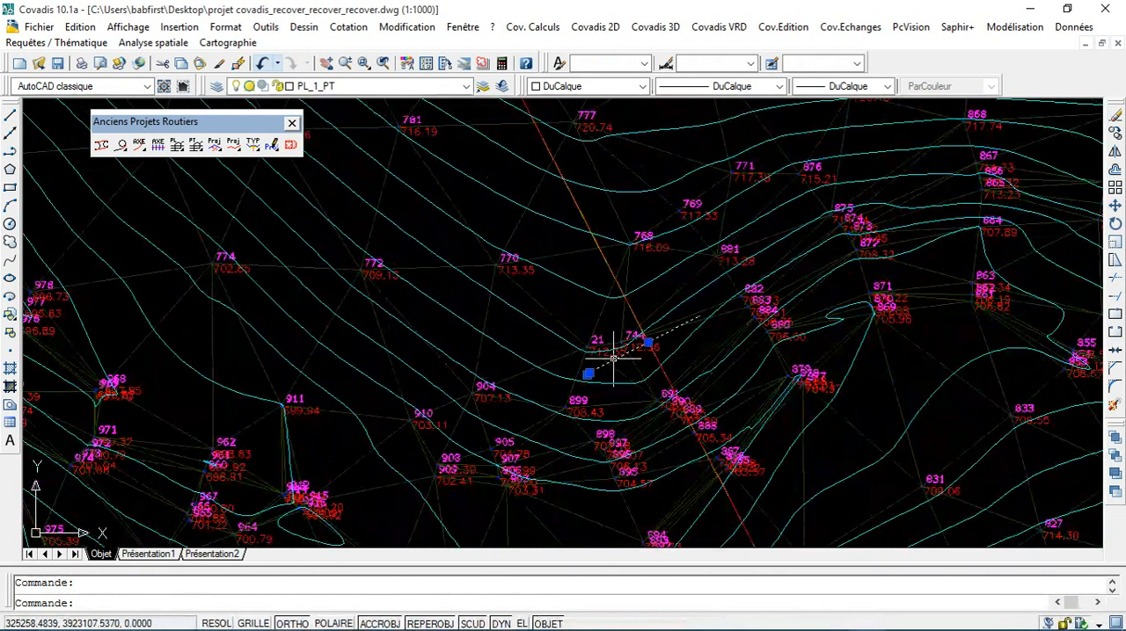
pyautogui.scroll(3, 620, 370)
pyautogui.moveTo(628, 402); pyautogui.dragTo(623, 276, button='middle')
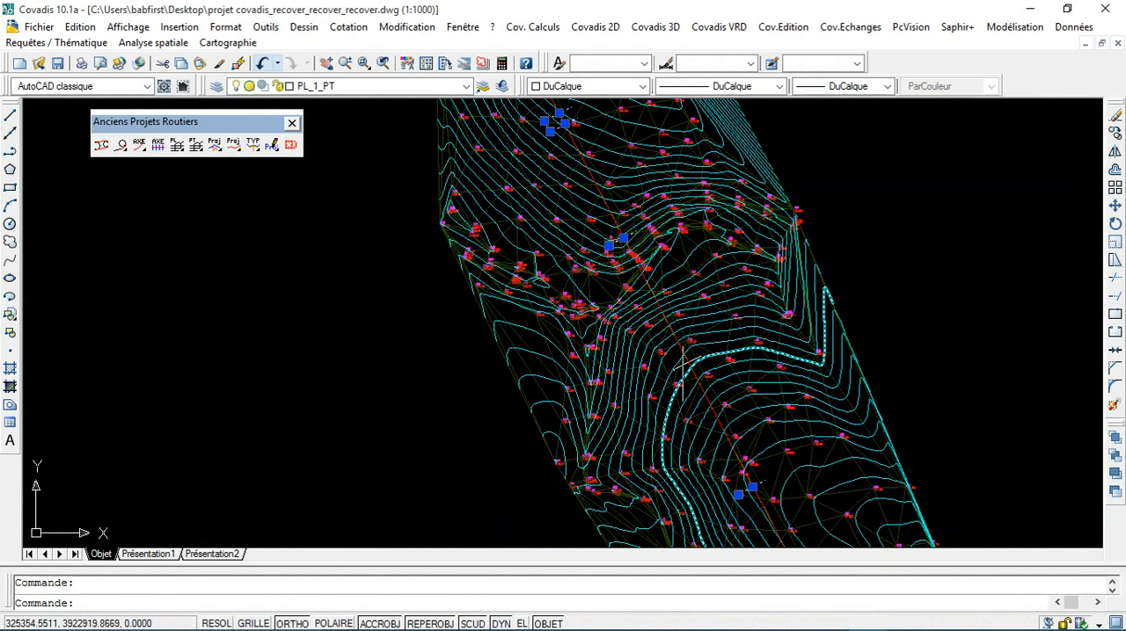
pyautogui.scroll(5, 646, 316)
pyautogui.press('Escape')
pyautogui.scroll(-8, 675, 353)
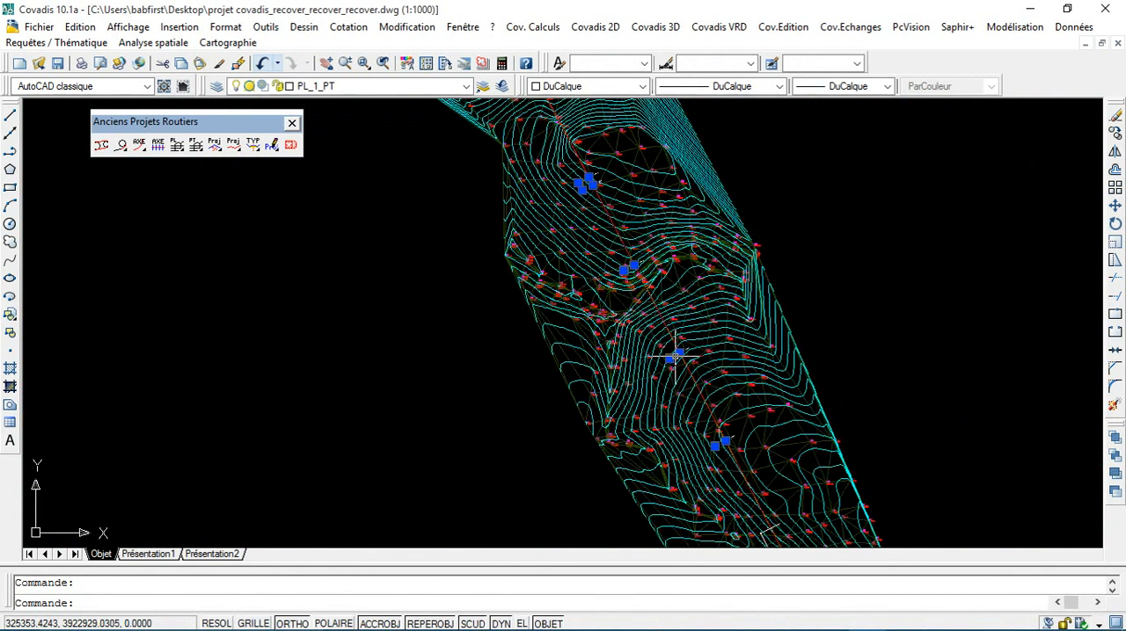
pyautogui.moveTo(748, 345); pyautogui.dragTo(631, 356, button='middle')
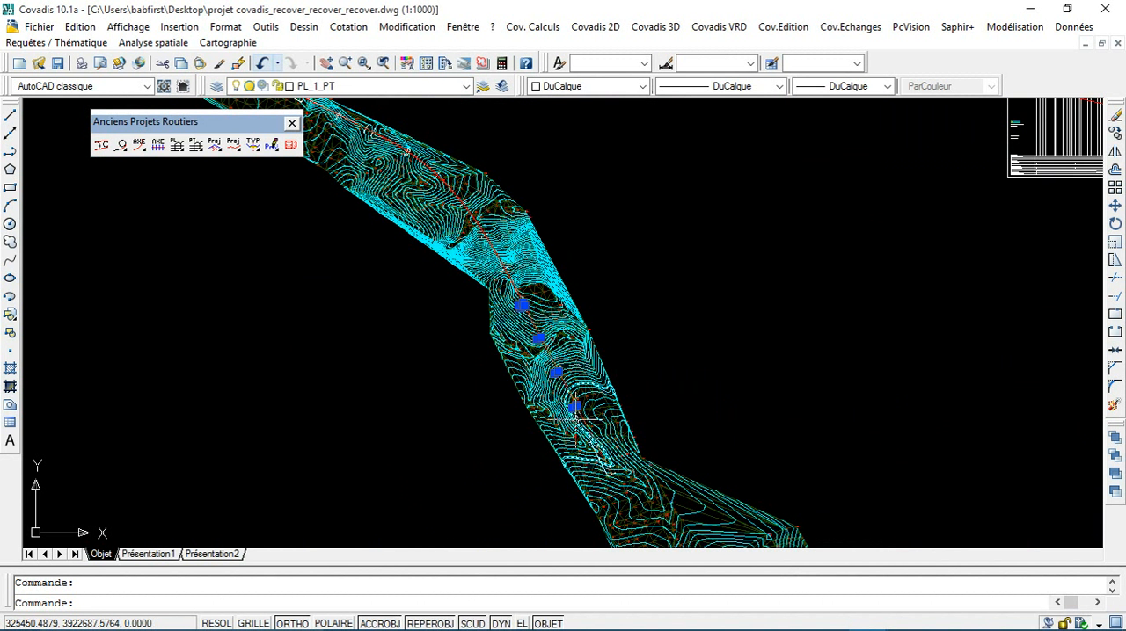
pyautogui.press('Delete')
# Step: Refill the project profile's data table using the TN1 terrain faces and accept redrawing the longitudinal profile
pyautogui.moveTo(773, 338)
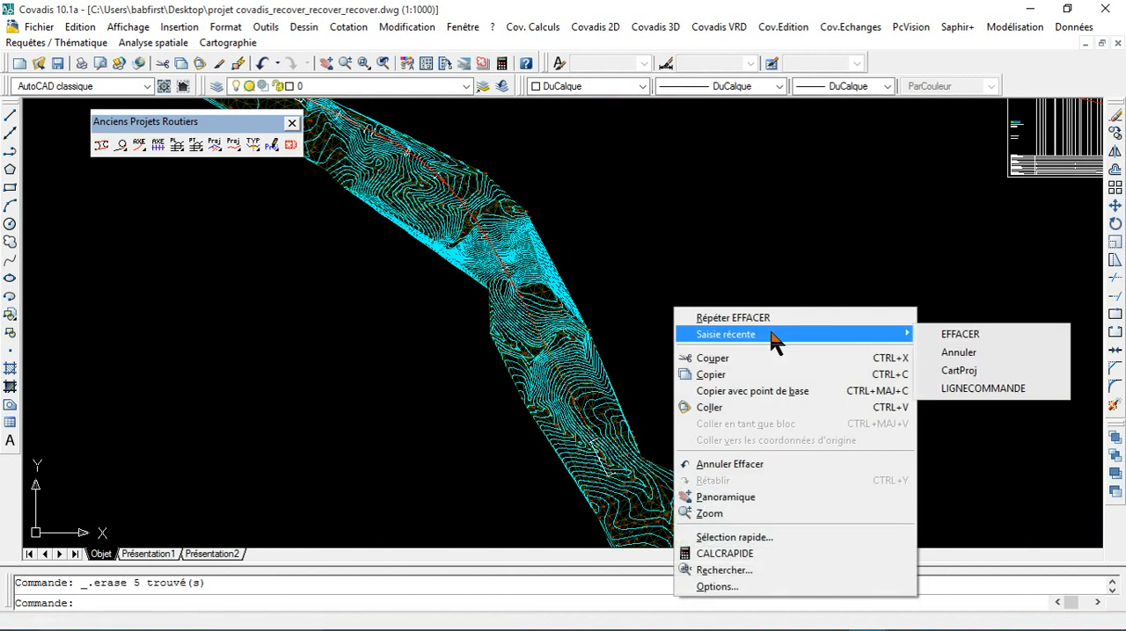
pyautogui.click(976, 373)
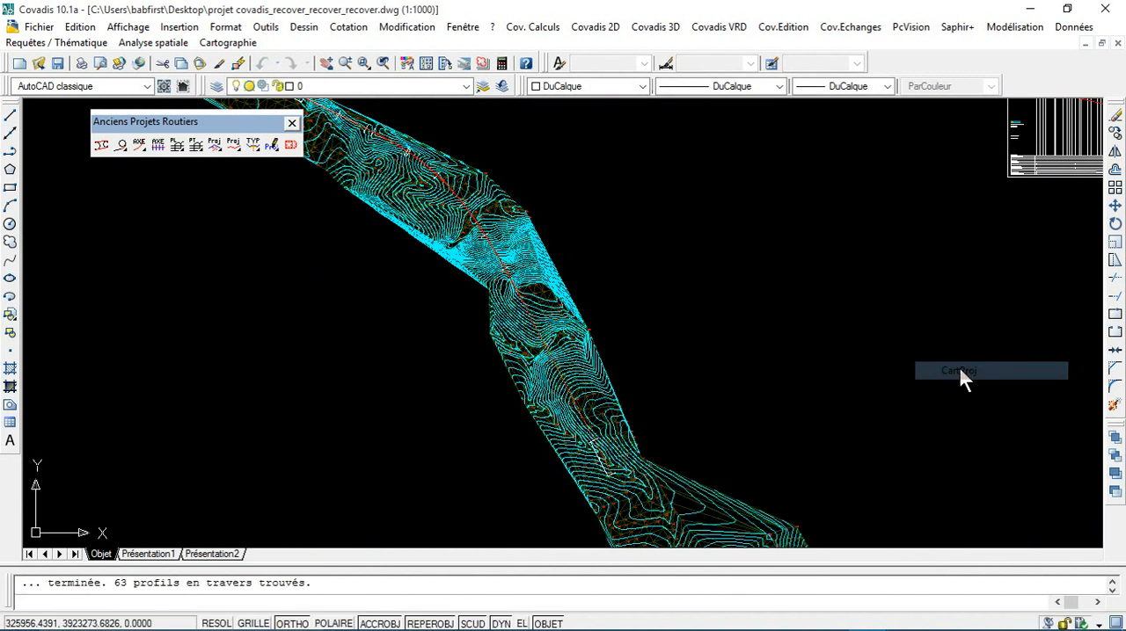
pyautogui.click(662, 322)
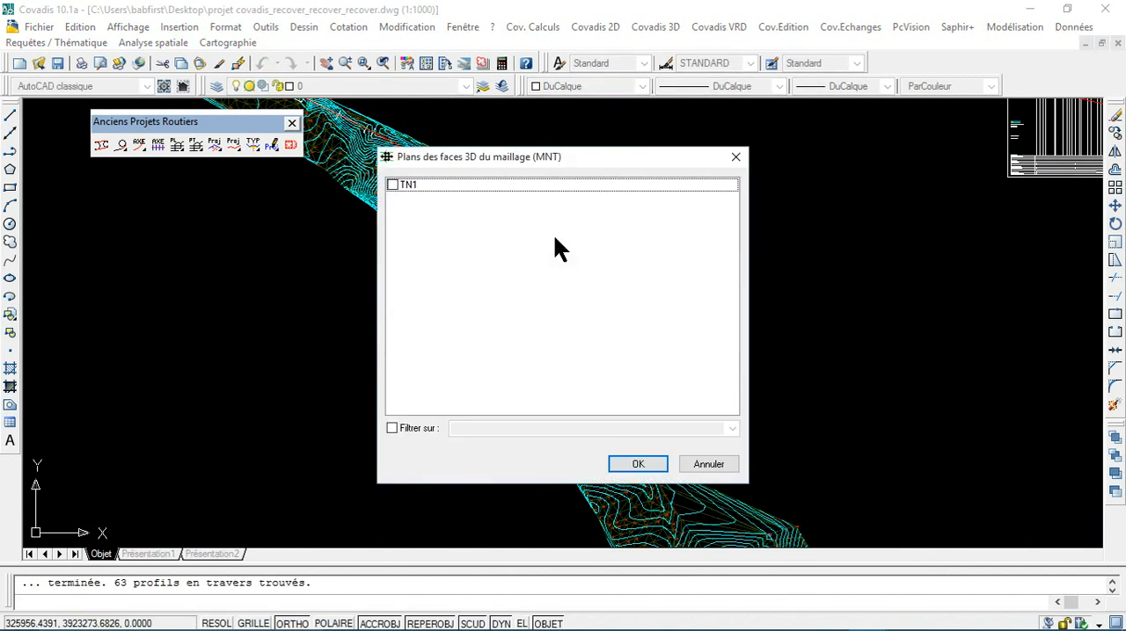
pyautogui.click(392, 185)
pyautogui.click(638, 465)
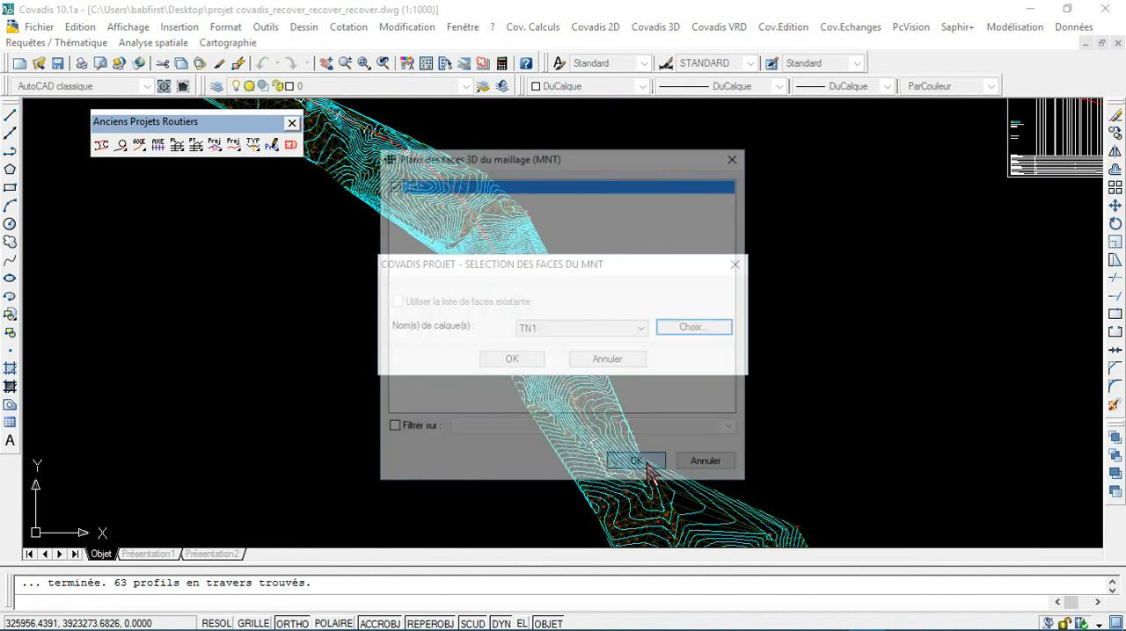
pyautogui.click(522, 360)
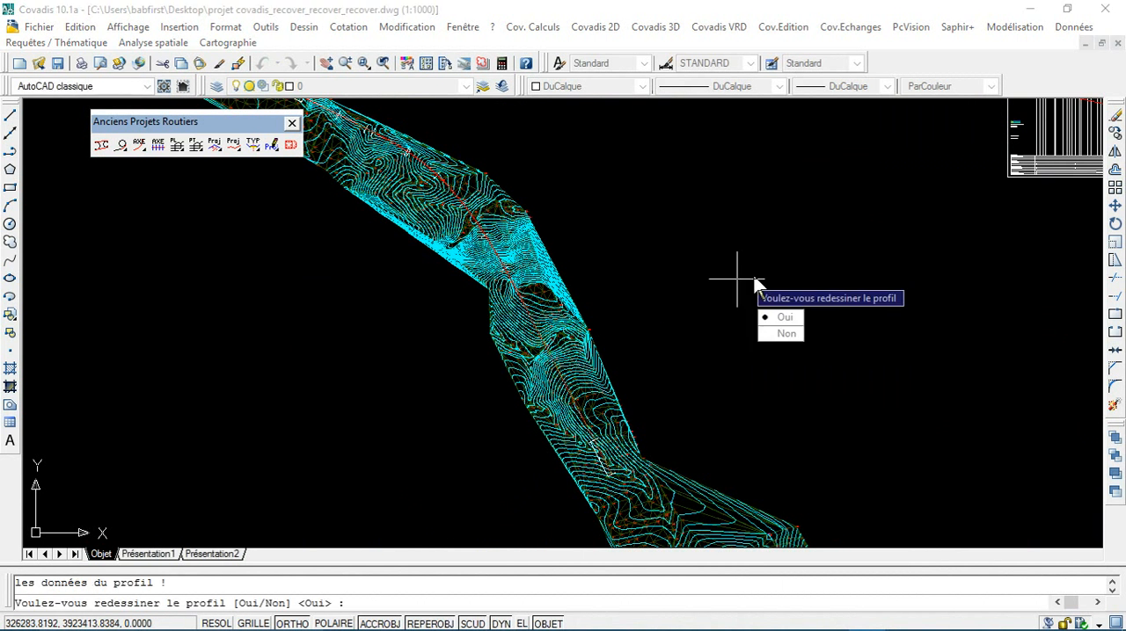
pyautogui.click(777, 316)
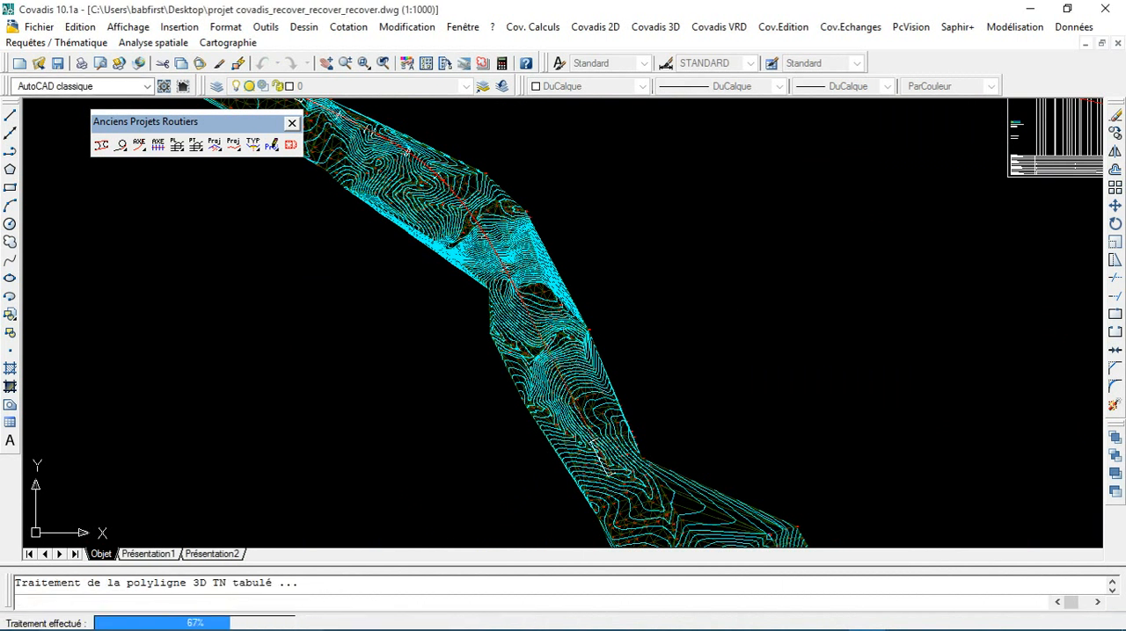
pyautogui.click(747, 280)
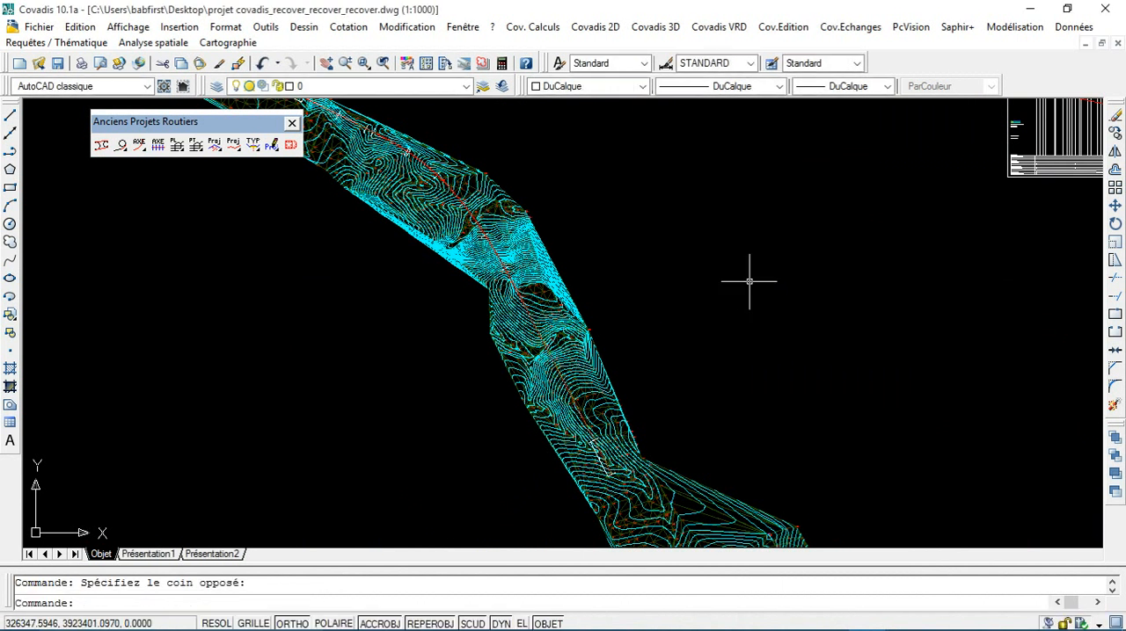
pyautogui.scroll(-6, 747, 283)
pyautogui.moveTo(787, 276); pyautogui.dragTo(516, 359, button='middle')
pyautogui.scroll(6, 659, 347)
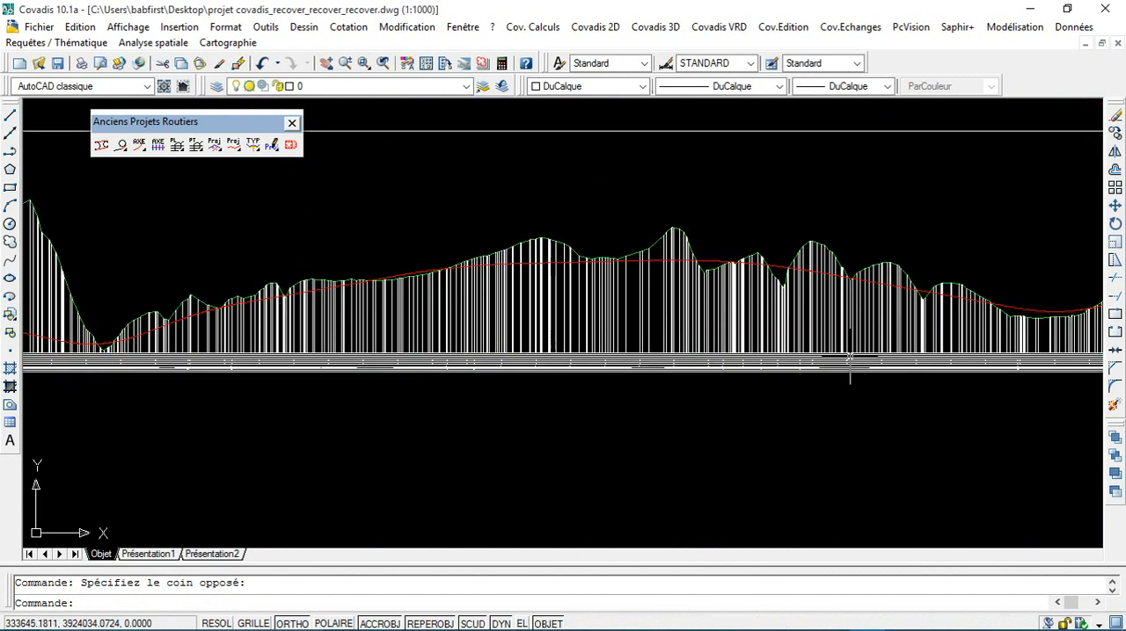
# Step: Examine the profile numbers and terrain elevations at the far end of the longitudinal profile's data table
pyautogui.scroll(3, 850, 354)
pyautogui.moveTo(807, 369); pyautogui.dragTo(729, 372, button='middle')
pyautogui.scroll(8, 729, 372)
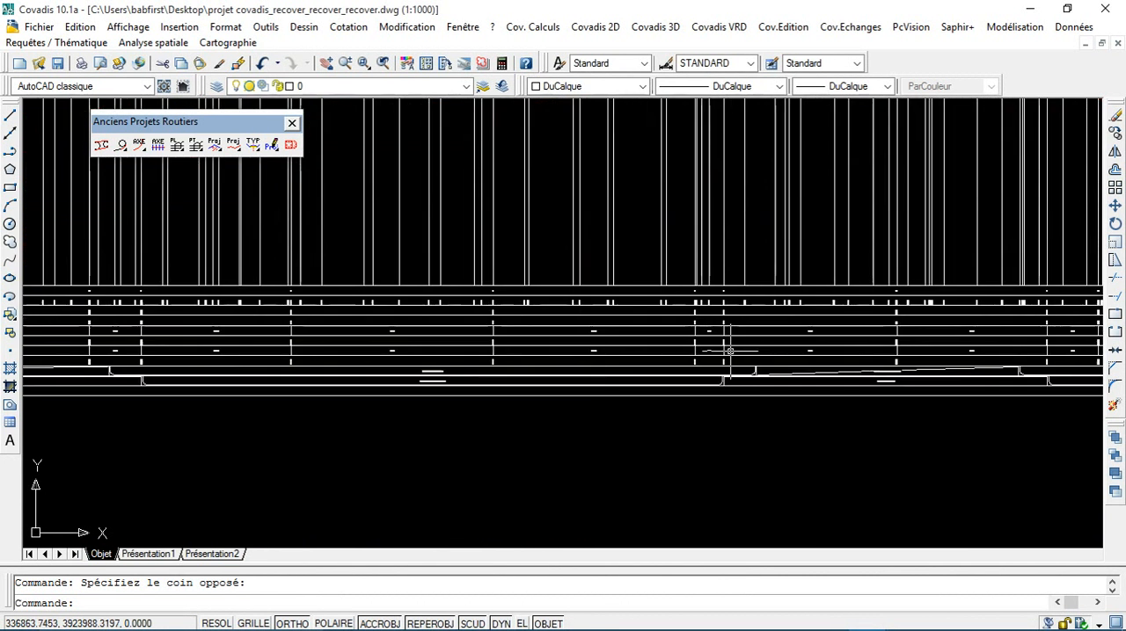
pyautogui.scroll(-3, 659, 299)
pyautogui.scroll(8, 624, 362)
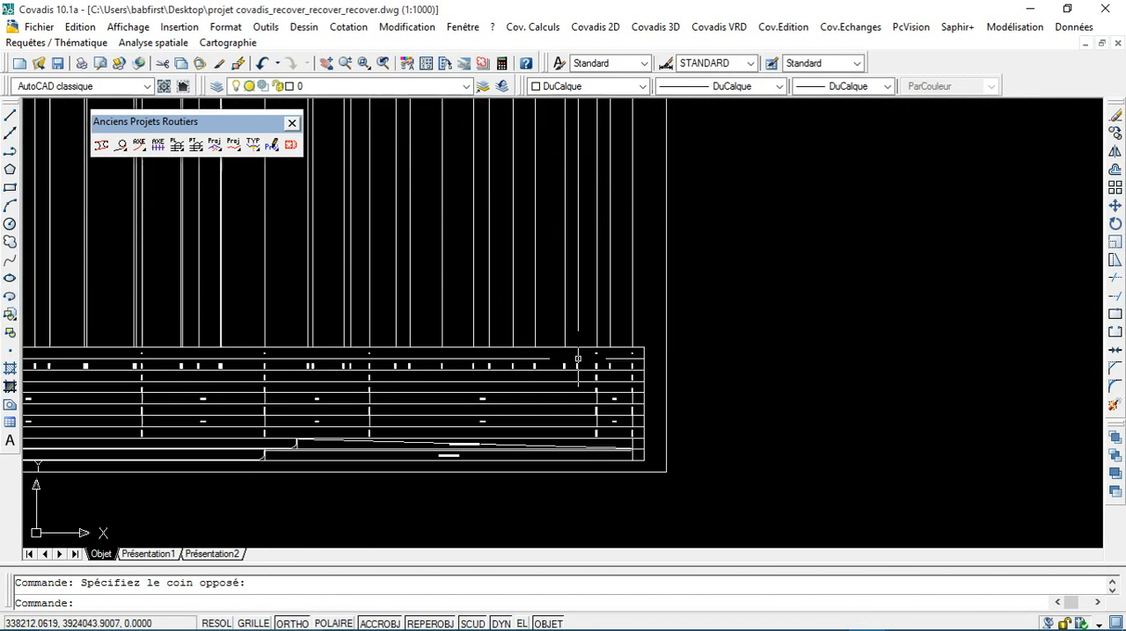
pyautogui.scroll(6, 624, 361)
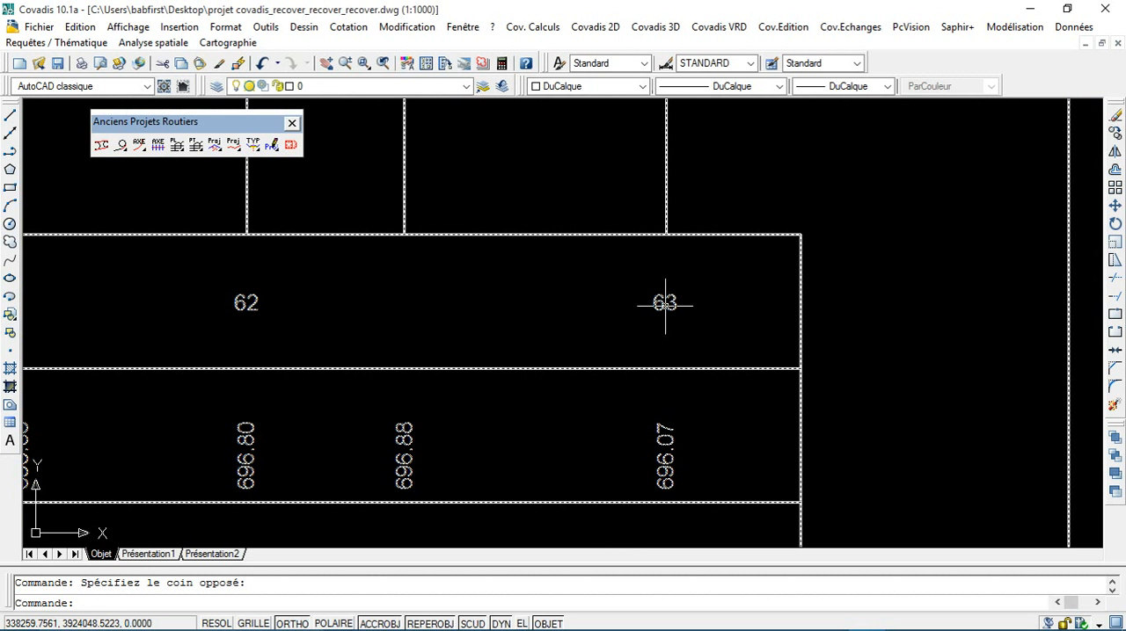
pyautogui.scroll(-5, 663, 301)
pyautogui.scroll(-6, 664, 306)
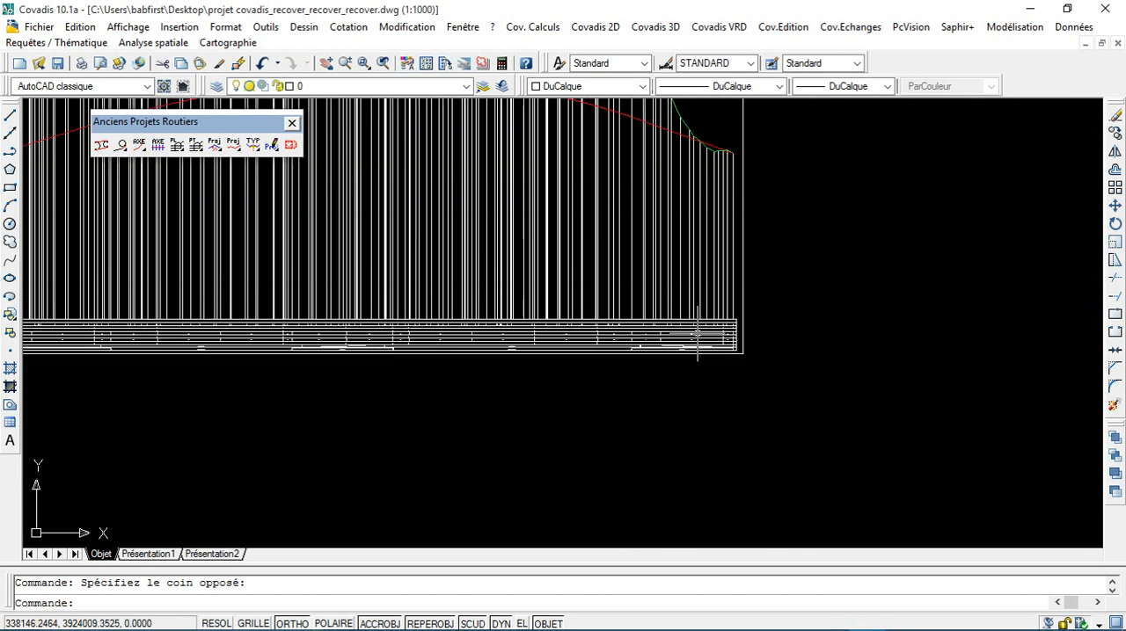
# Step: Review the redrawn longitudinal profile along its full length and inspect the road axis on the terrain model
pyautogui.moveTo(640, 320); pyautogui.dragTo(838, 303, button='middle')
pyautogui.scroll(-3, 763, 320)
pyautogui.moveTo(501, 322); pyautogui.dragTo(725, 311, button='middle')
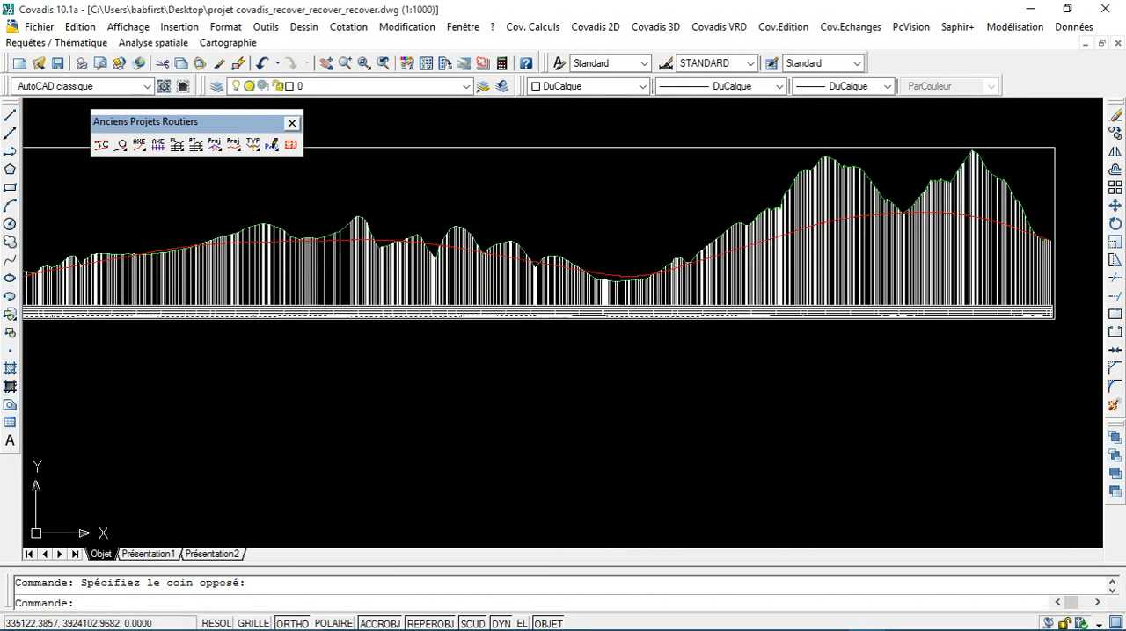
pyautogui.moveTo(449, 325); pyautogui.dragTo(774, 378, button='middle')
pyautogui.moveTo(277, 385); pyautogui.dragTo(593, 252, button='middle')
pyautogui.scroll(8, 131, 460)
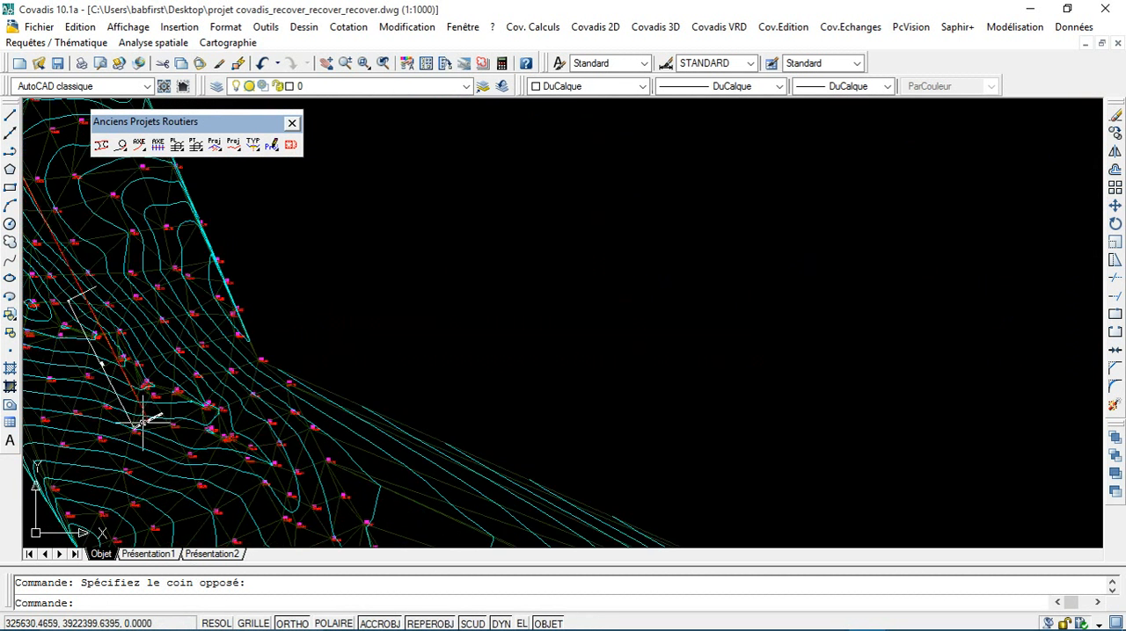
pyautogui.scroll(-10, 144, 426)
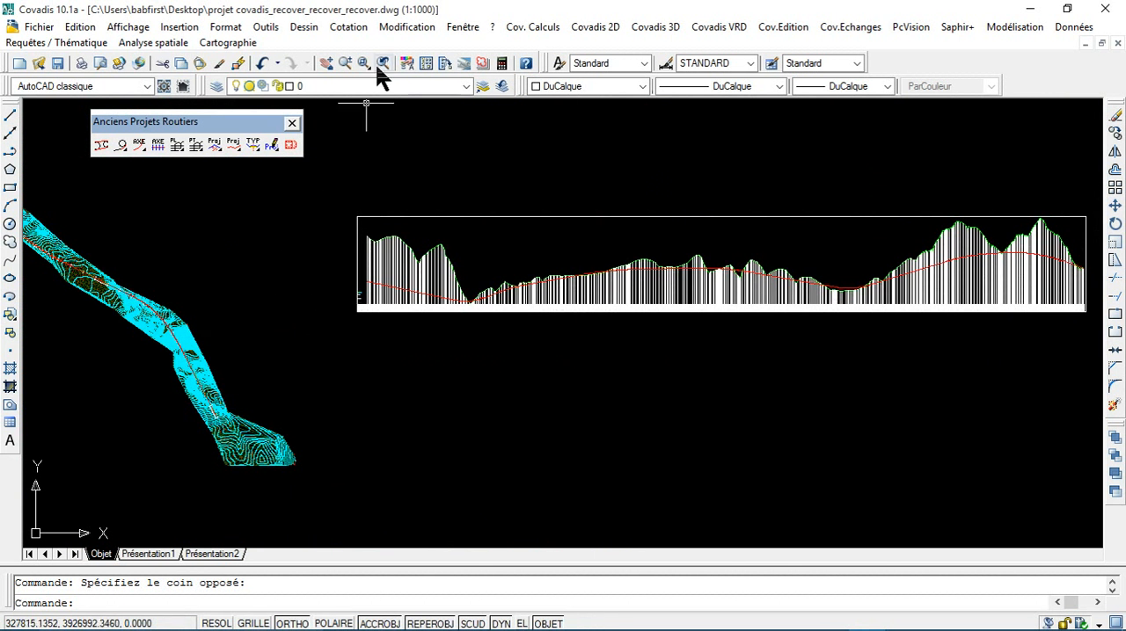
# Step: Switch to Untitled.pdf in Adobe Reader and review the road's design criteria across its two pages
pyautogui.moveTo(563, 626)
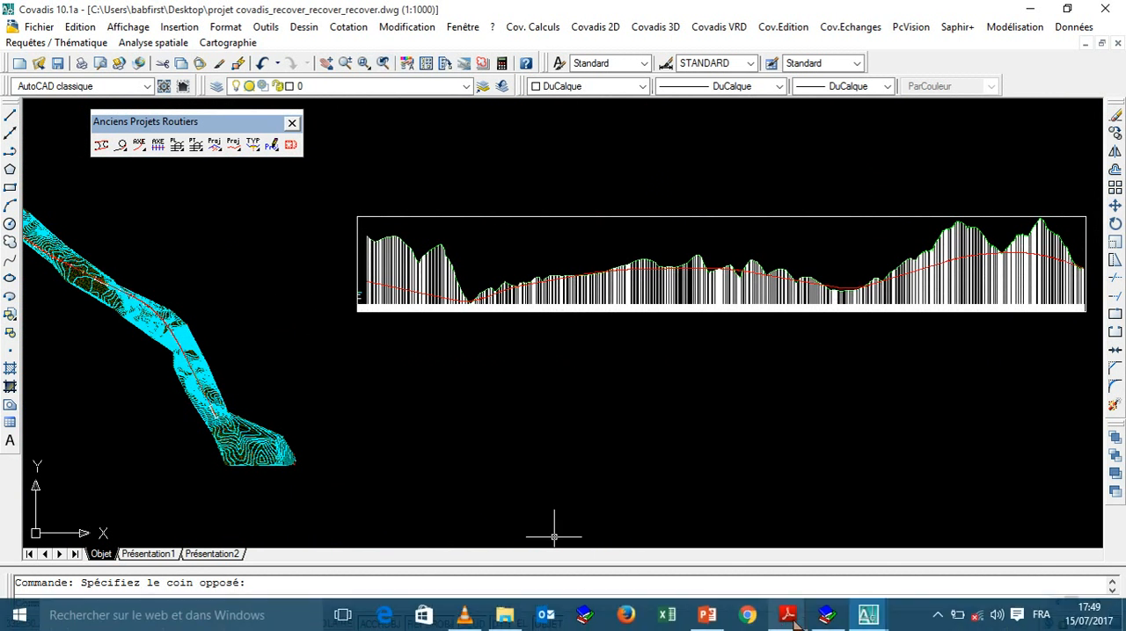
pyautogui.moveTo(791, 619)
pyautogui.click(823, 517)
pyautogui.scroll(3, 627, 374)
pyautogui.scroll(-10, 625, 375)
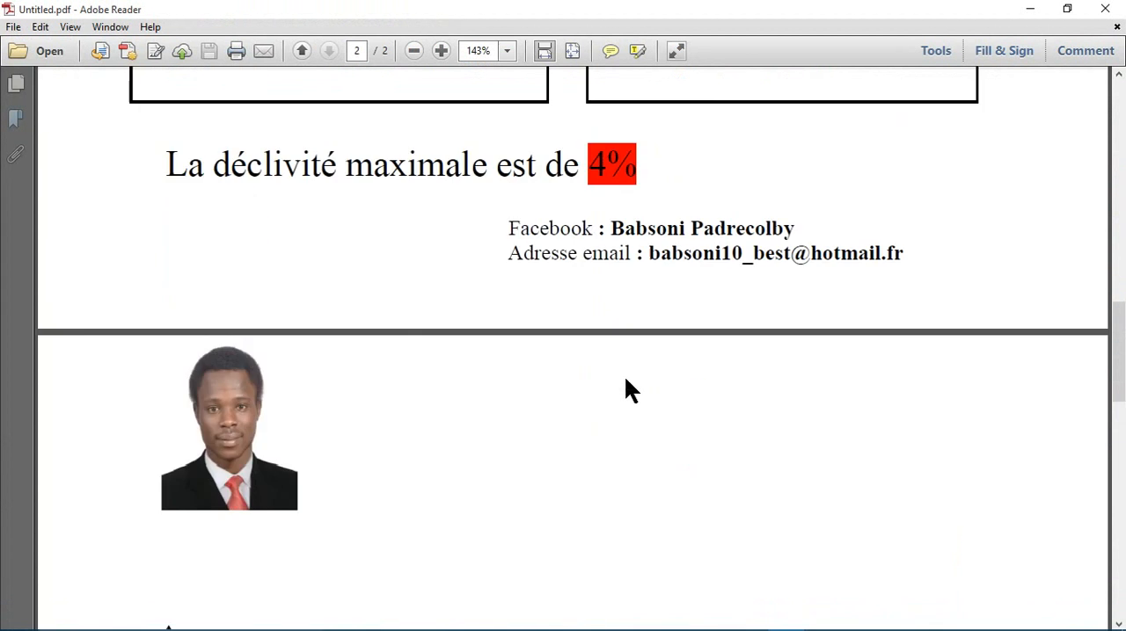
pyautogui.scroll(12, 625, 391)
pyautogui.scroll(-2, 625, 390)
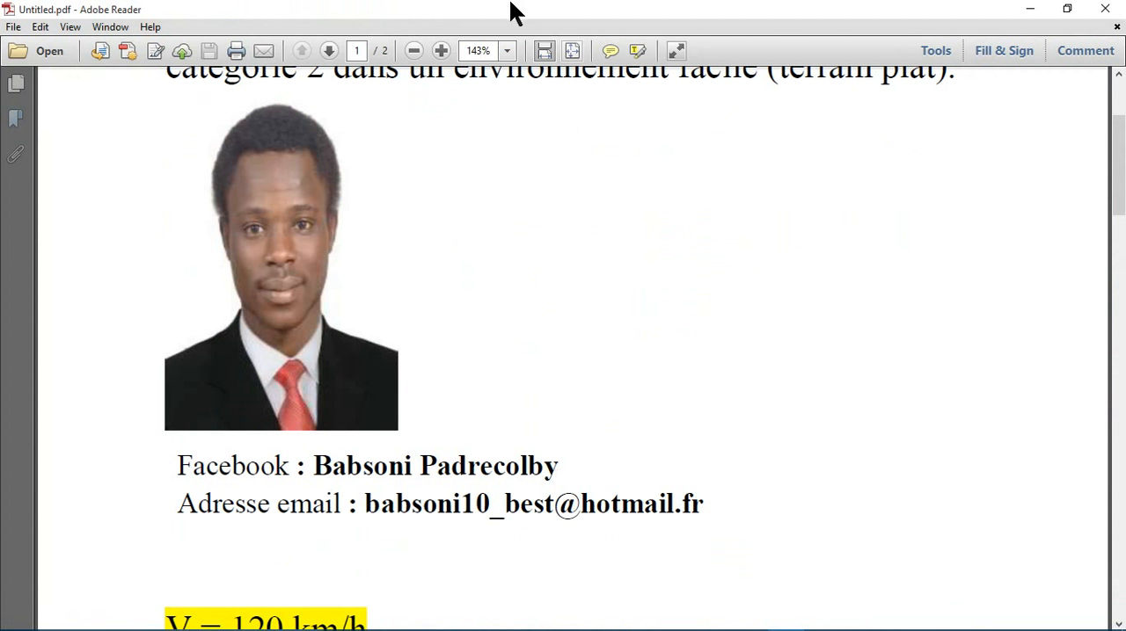
pyautogui.moveTo(515, 11)
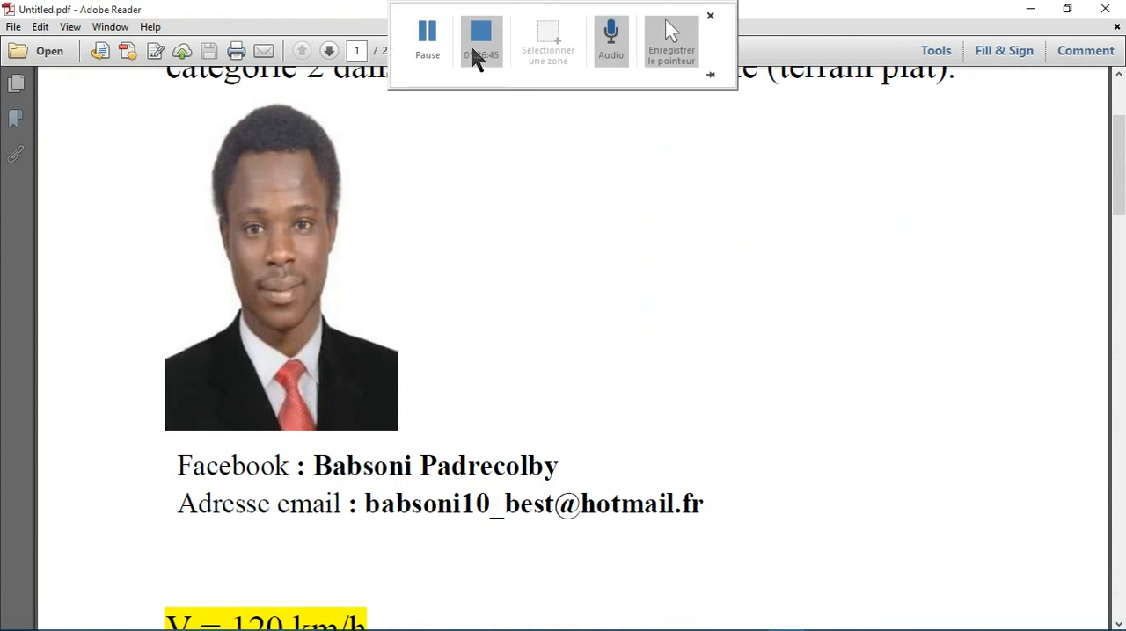